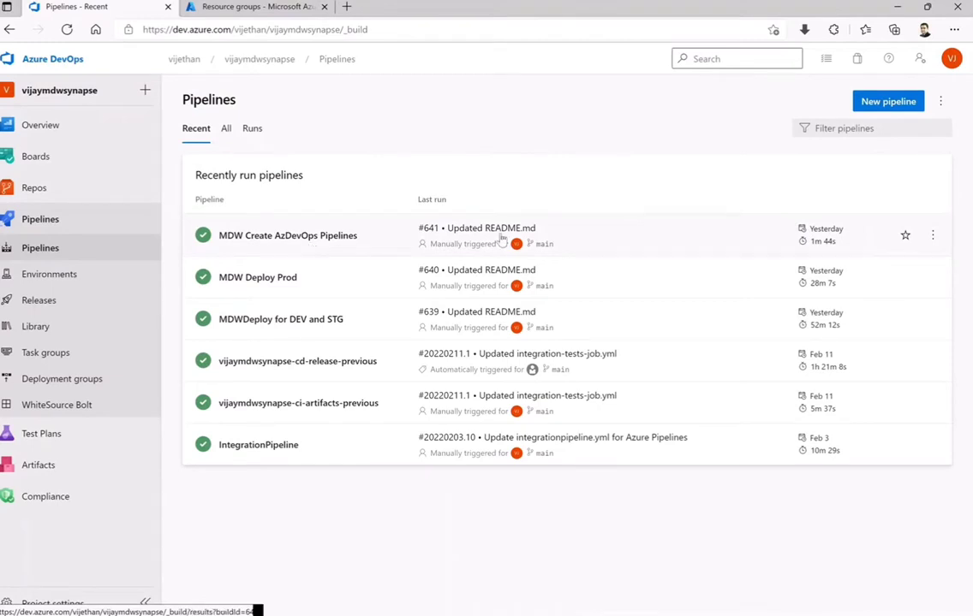
Open the MDW Create AzDevOps Pipelines definition for editing and check the script path of its DeployPipelines task.
left_click(935, 236)
left_click(844, 262)
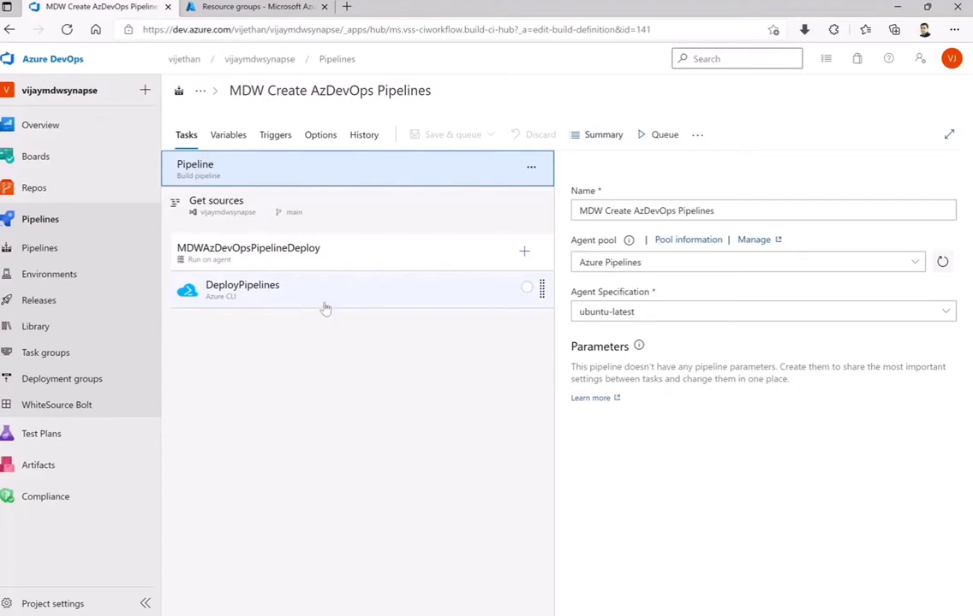
left_click(258, 295)
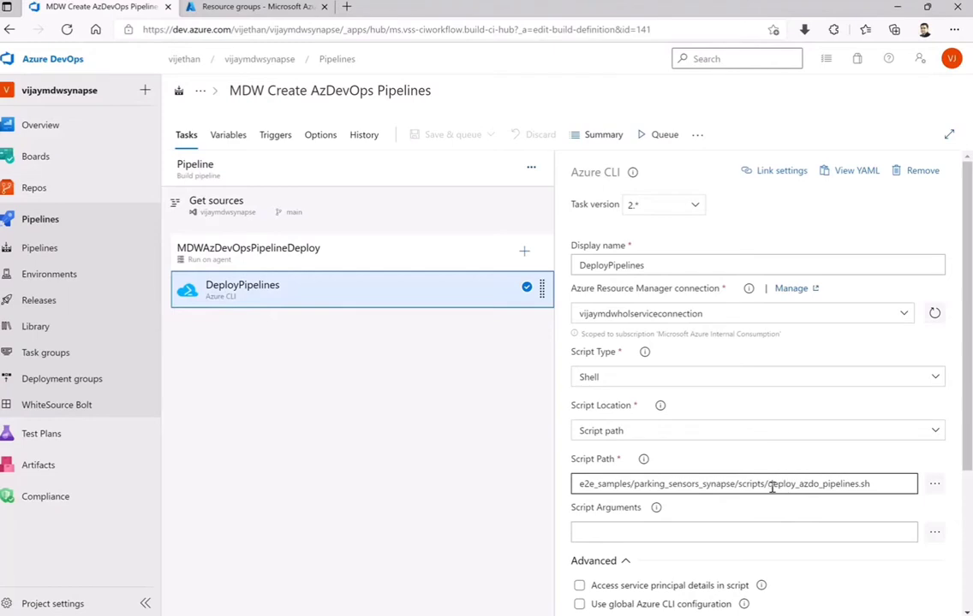
left_click_drag(769, 486, 871, 485)
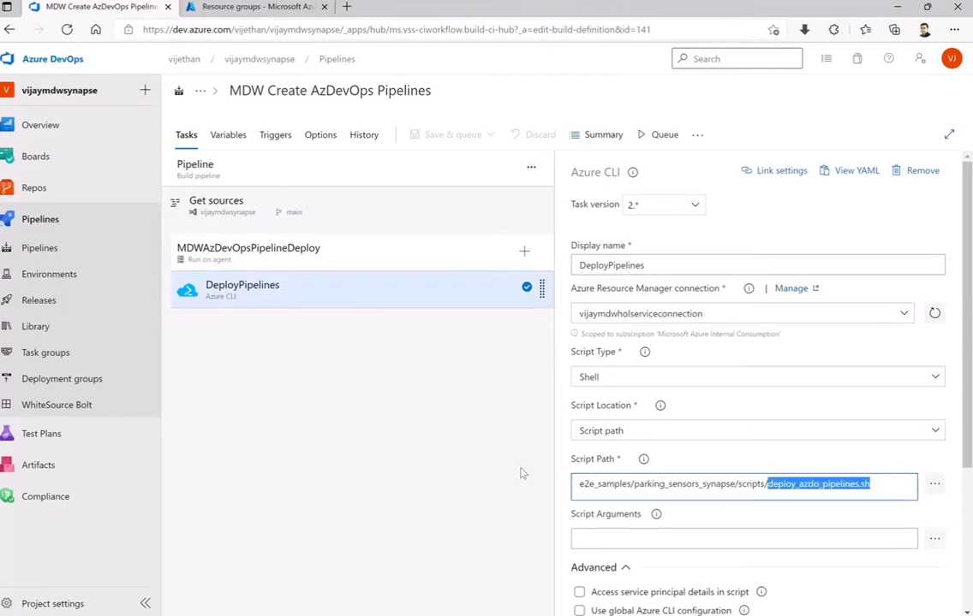
Review the list of pipeline variables defined for MDW Create AzDevOps Pipelines.
left_click(227, 134)
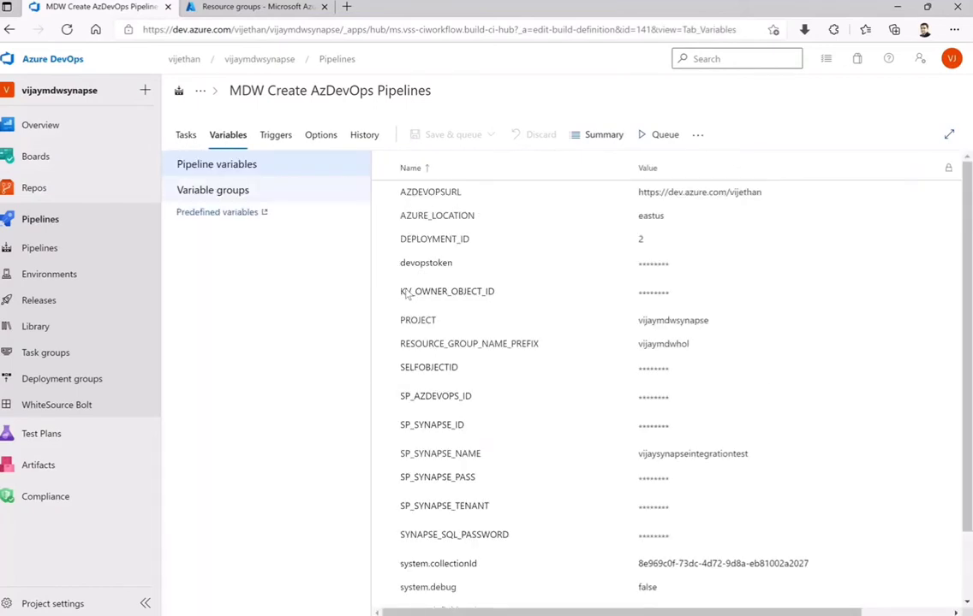
scroll(713, 428, "down", 3)
scroll(650, 394, "up", 1)
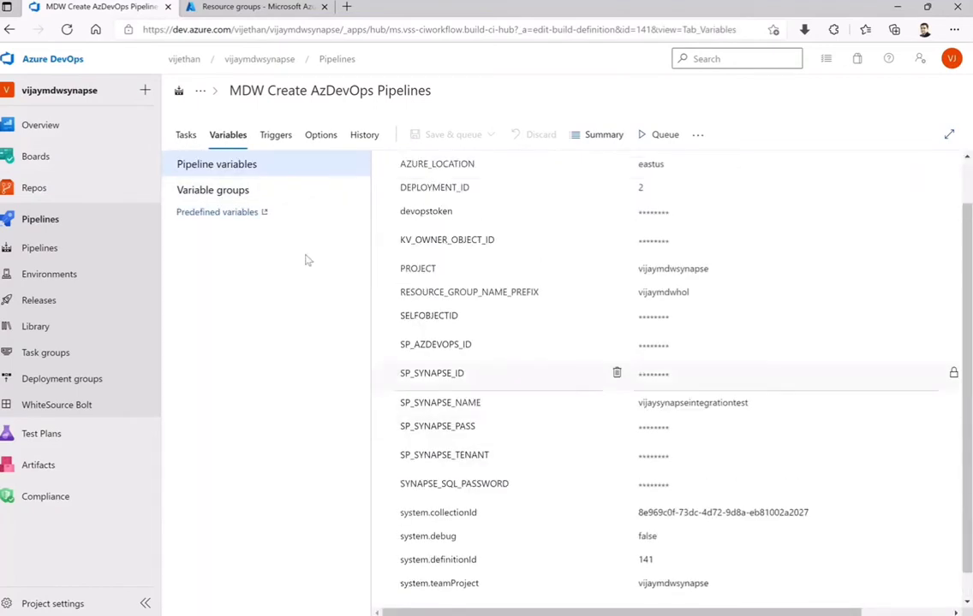
Return to the DeployPipelines task and examine its environment variables.
left_click(186, 137)
left_click(246, 297)
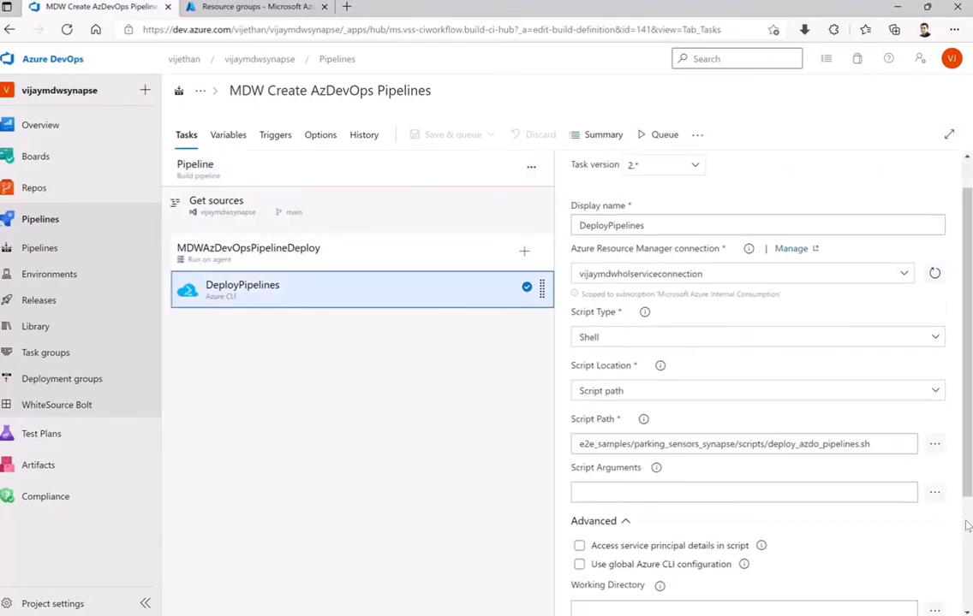
scroll(907, 530, "down", 5)
left_click(610, 518)
scroll(685, 535, "down", 2)
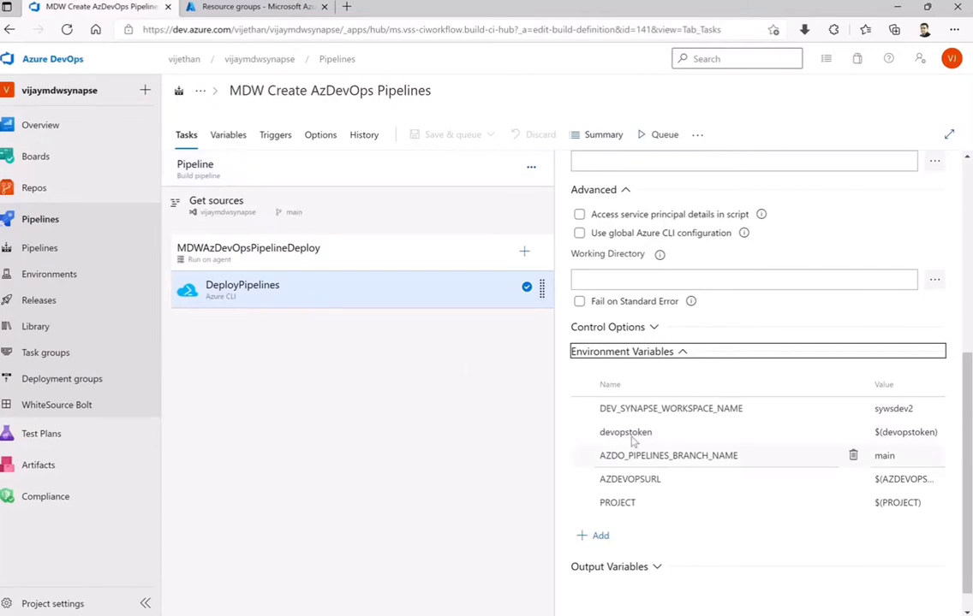
Compare the pipeline variables with the environment variables passed to the DeployPipelines task.
left_click(225, 139)
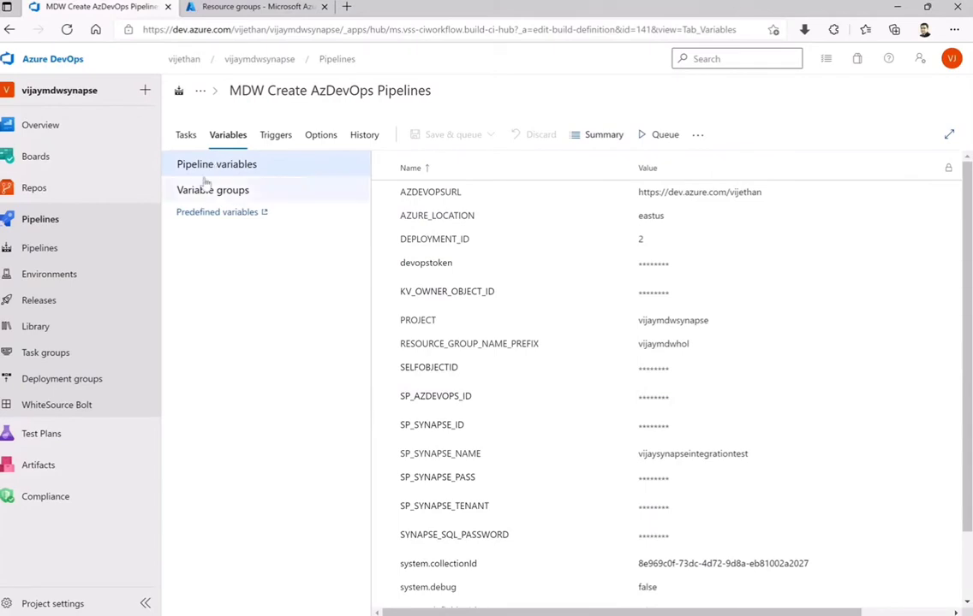
left_click(186, 136)
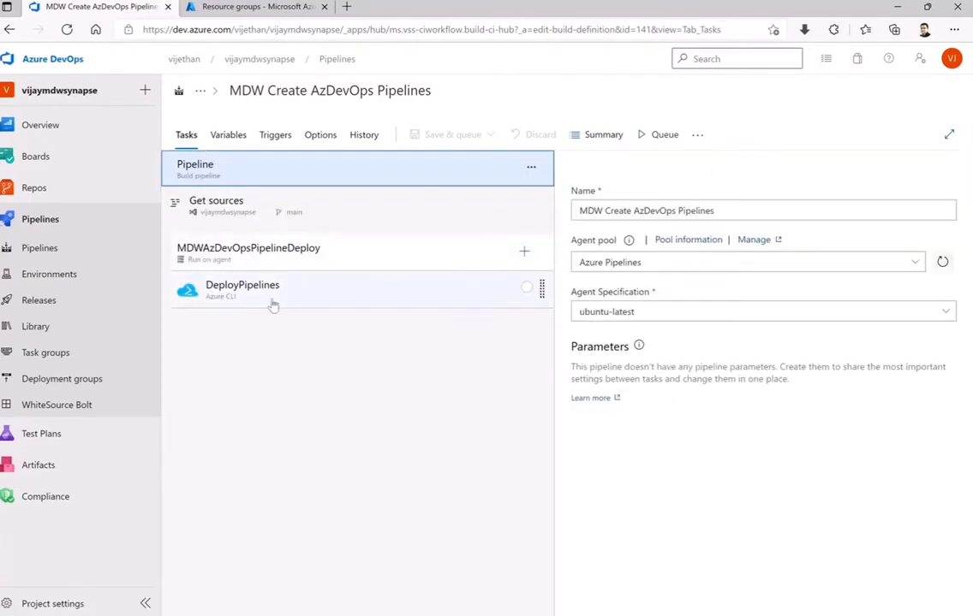
left_click(239, 293)
scroll(736, 484, "down", 3)
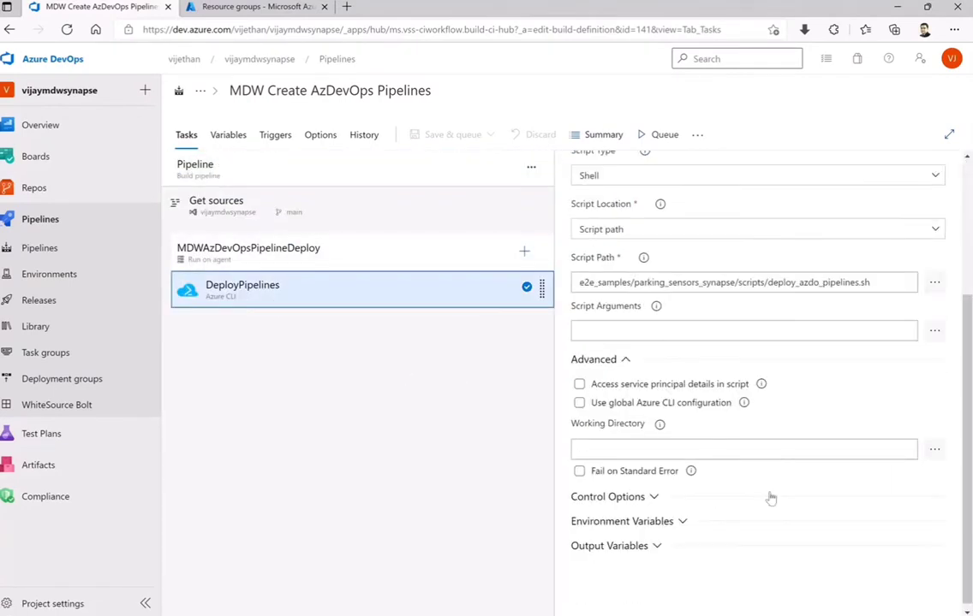
left_click(652, 514)
scroll(676, 519, "down", 1)
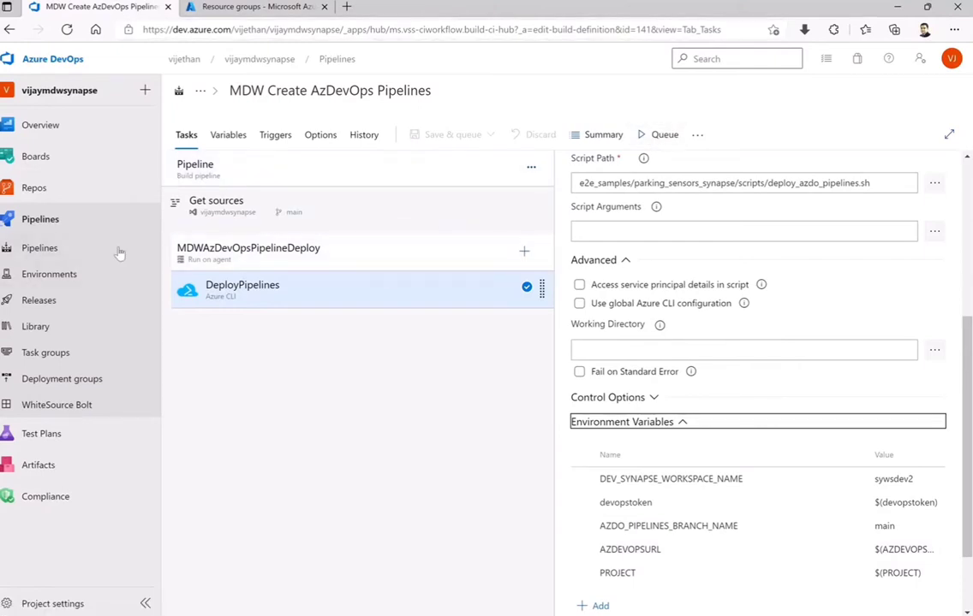
Leave the definition and list all pipelines of the project to check which ones already exist.
left_click(36, 210)
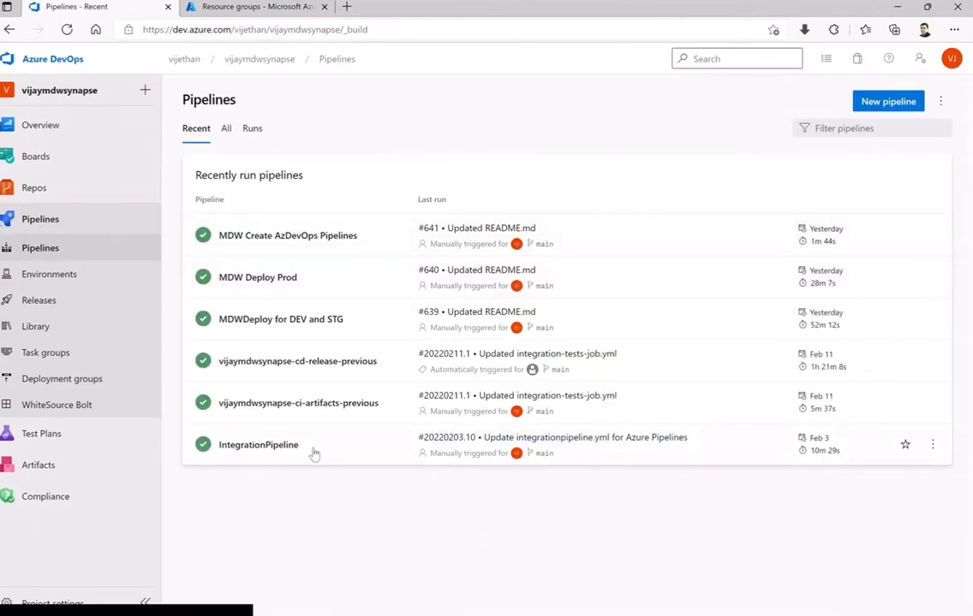
left_click(227, 129)
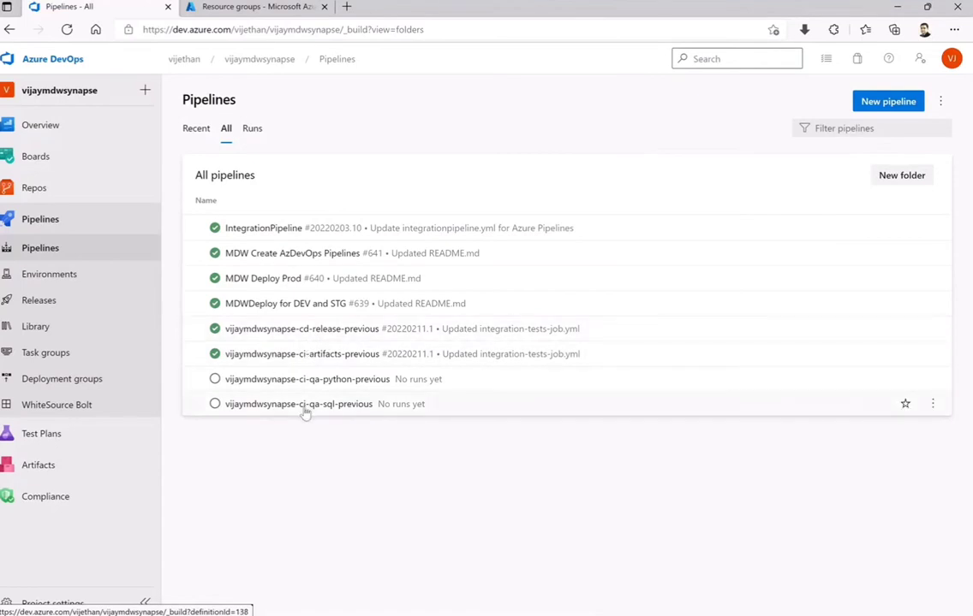
Run the MDW Create AzDevOps Pipelines pipeline on the main branch with the ubuntu-latest agent.
left_click(43, 249)
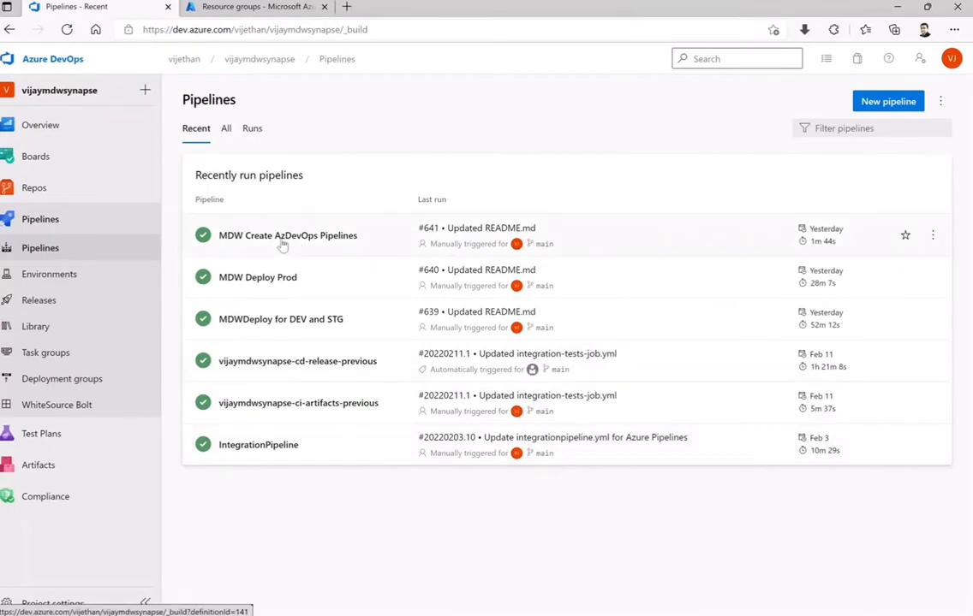
left_click(932, 237)
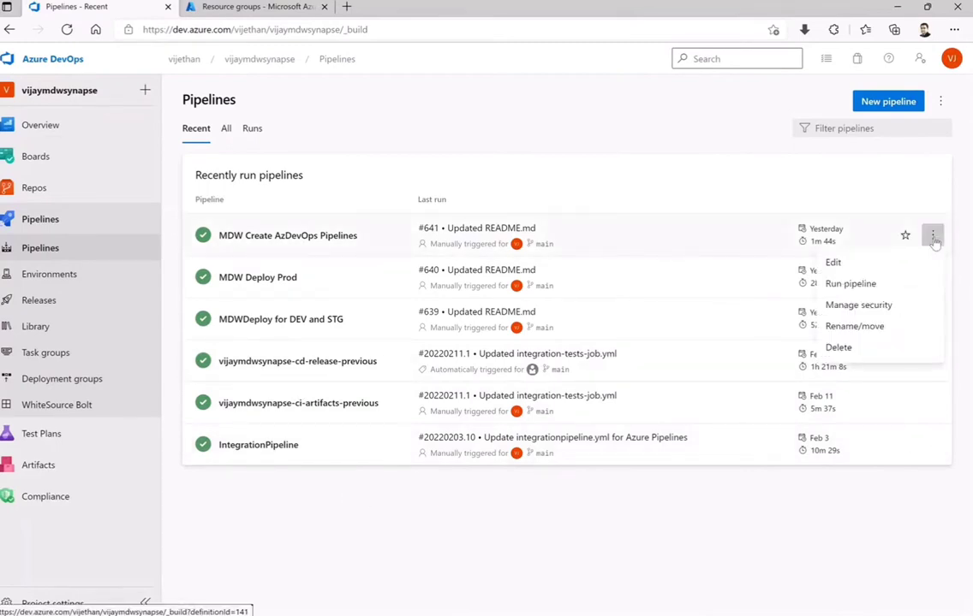
left_click(850, 285)
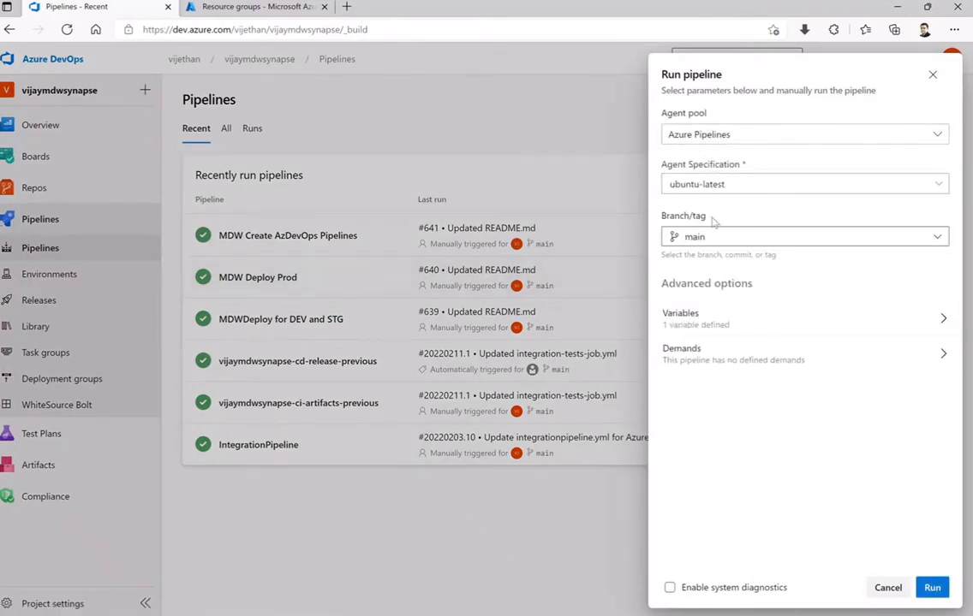
left_click(931, 588)
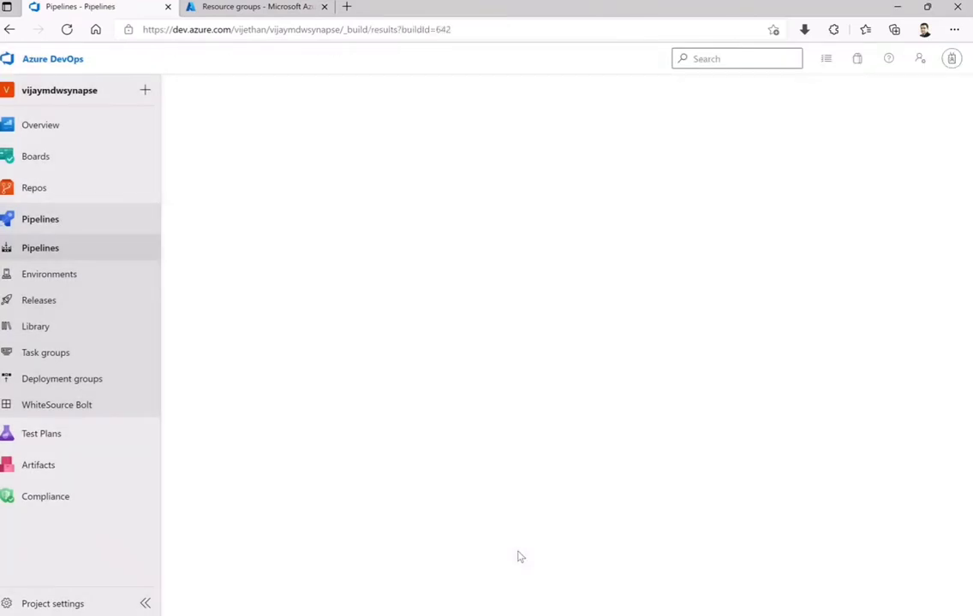
Open the MDWAzDevOpsPipelineDeploy job of the new run and follow the DeployPipelines task's log.
left_click(256, 361)
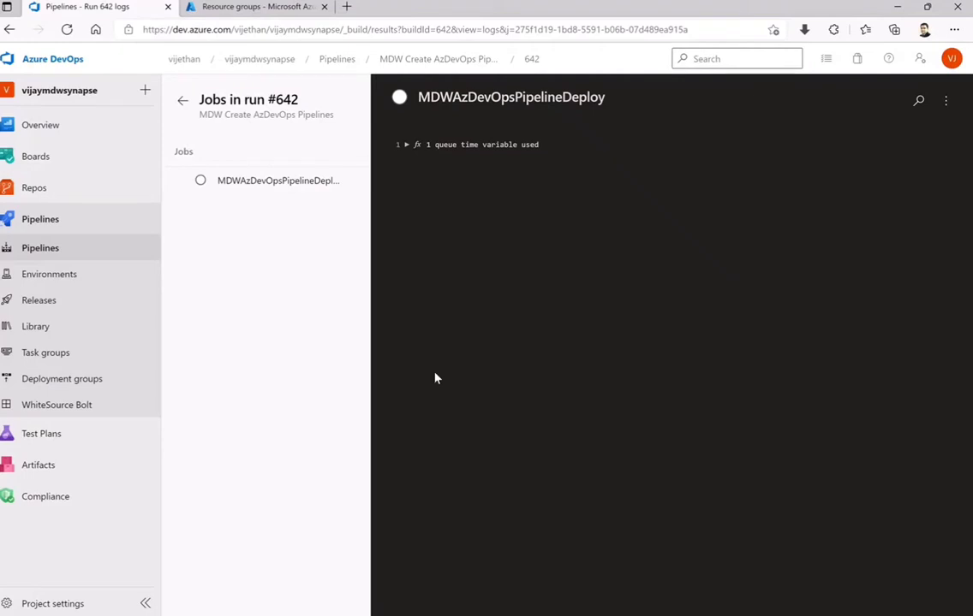
left_click(252, 182)
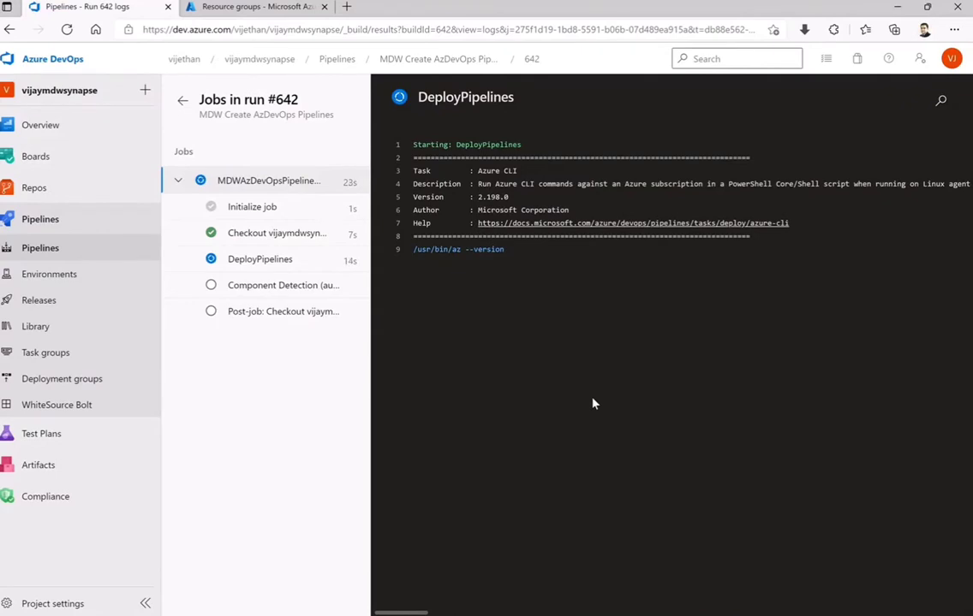
left_click(259, 260)
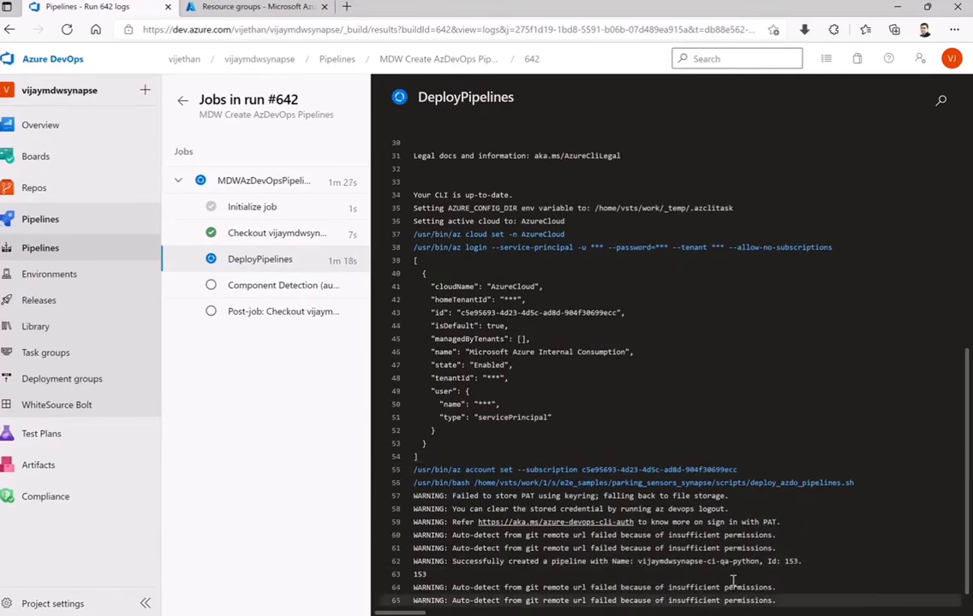
Examine the DeployPipelines log lines that report the names and IDs of the created pipelines.
left_click_drag(768, 587, 636, 522)
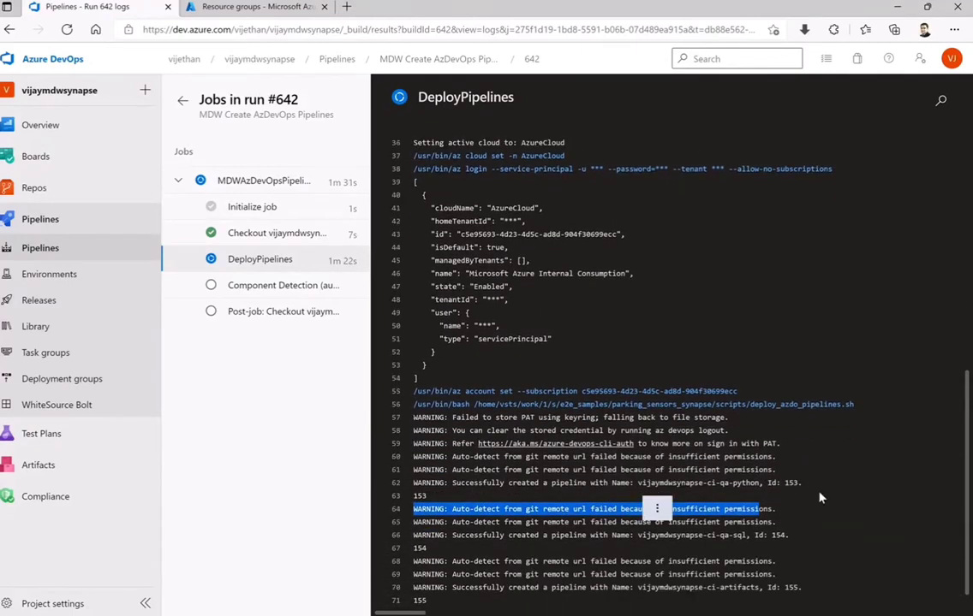
left_click(855, 501)
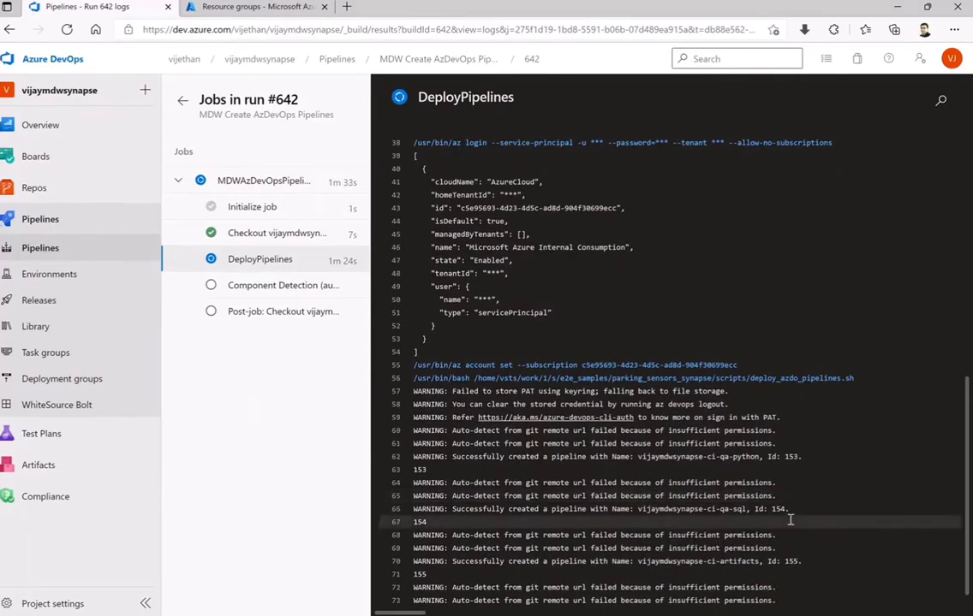
left_click_drag(789, 509, 637, 509)
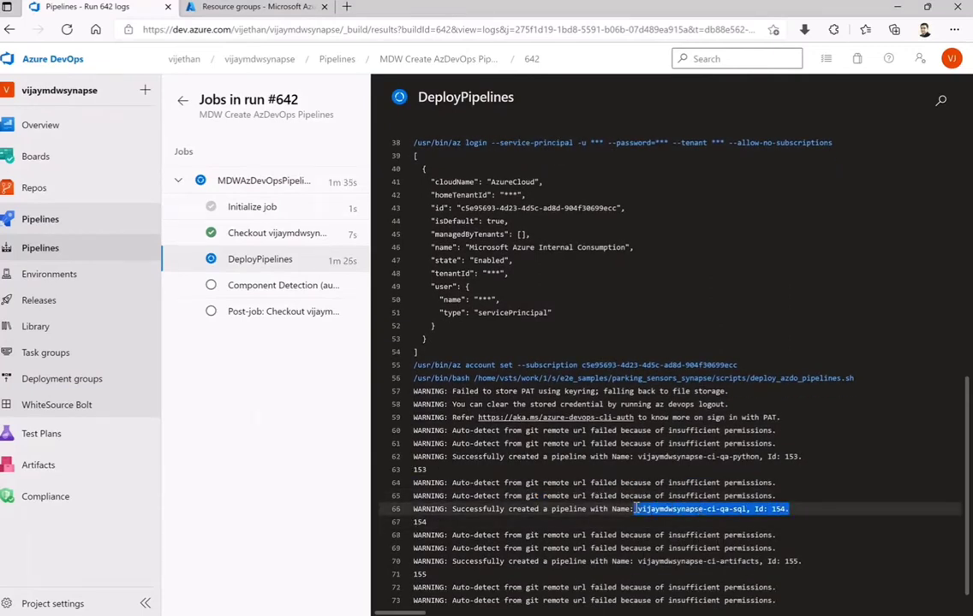
left_click_drag(803, 562, 637, 535)
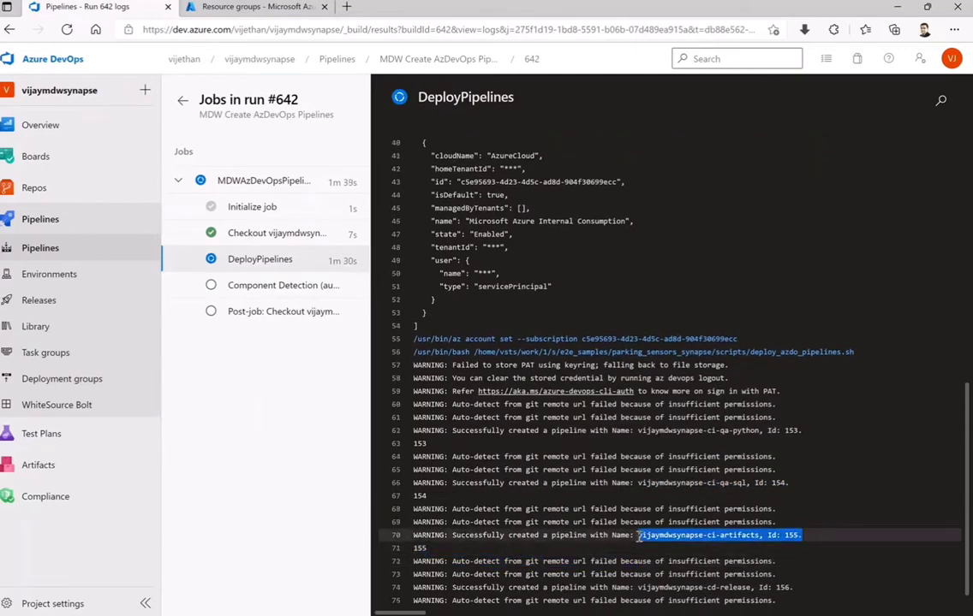
left_click_drag(810, 559, 582, 564)
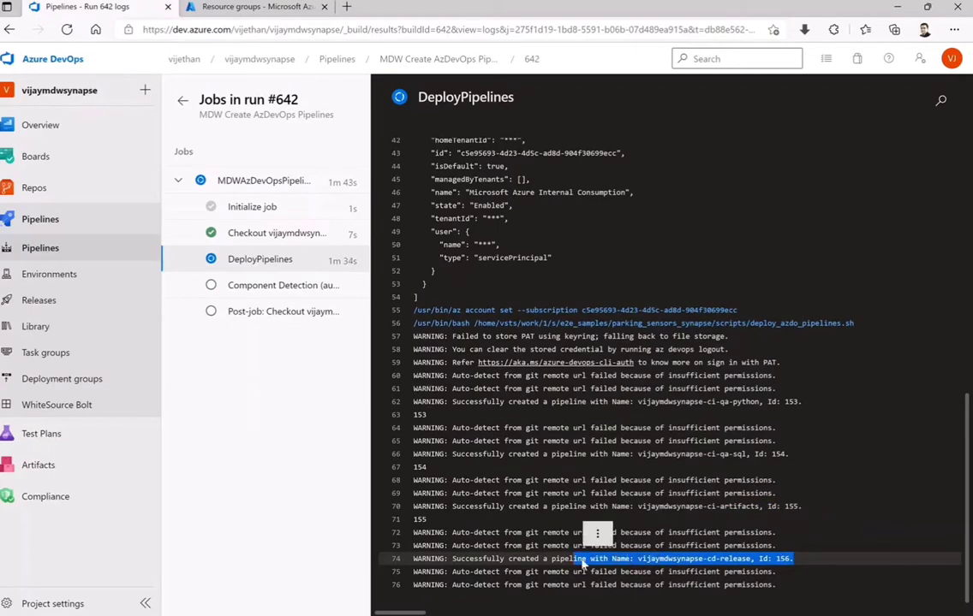
left_click(863, 532)
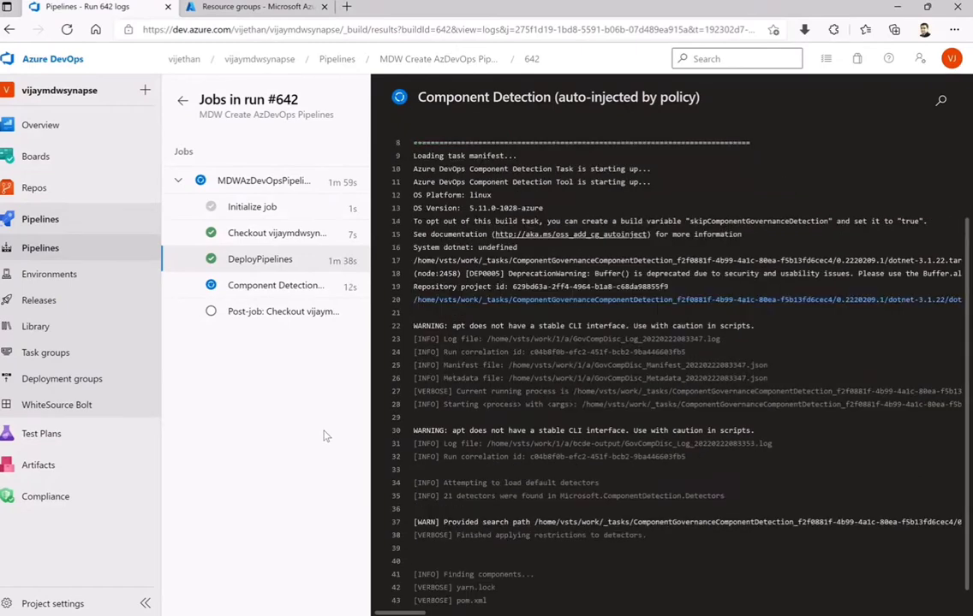
List all pipelines and open the YAML of vijaymdwsynapse-ci-artifacts for editing.
left_click(44, 248)
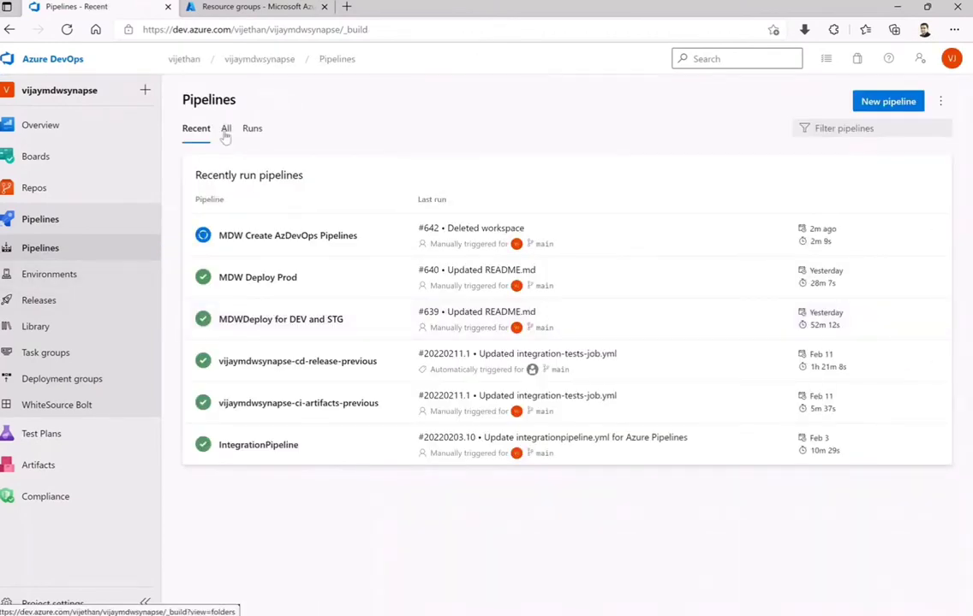
left_click(226, 129)
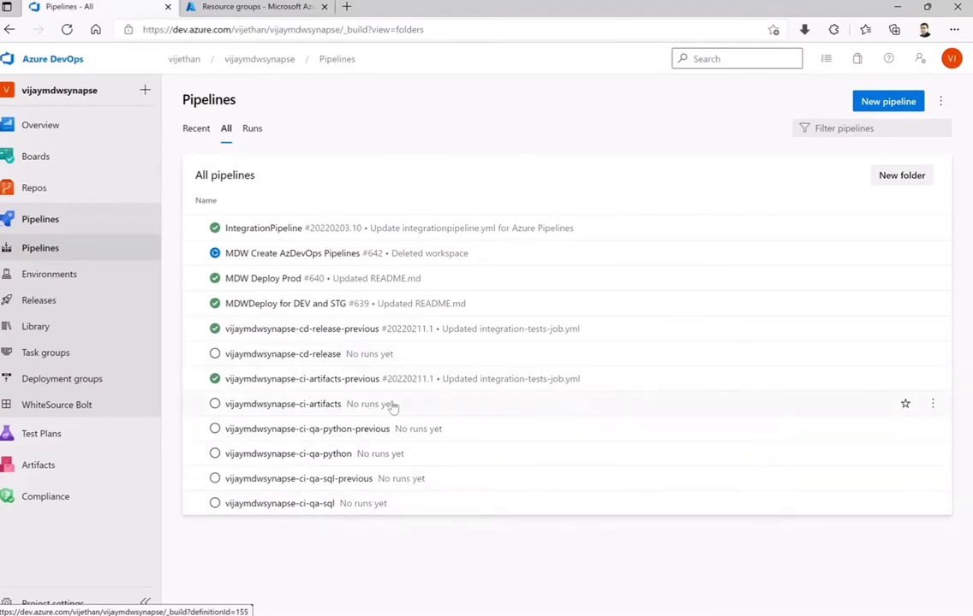
left_click(259, 409)
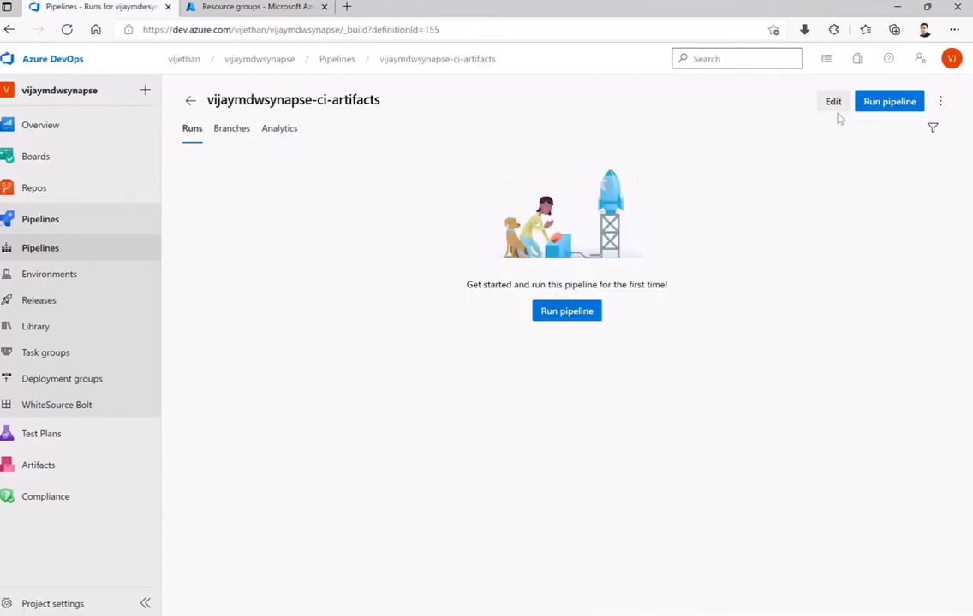
left_click(831, 101)
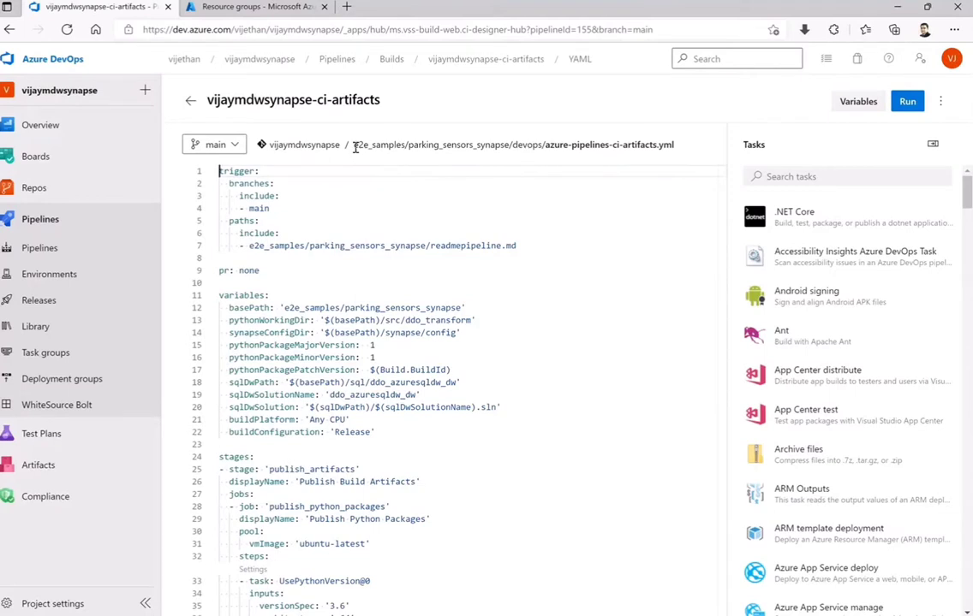
Examine the YAML file path, the trigger section and the variables of the vijaymdwsynapse-ci-artifacts pipeline.
left_click_drag(354, 145, 683, 150)
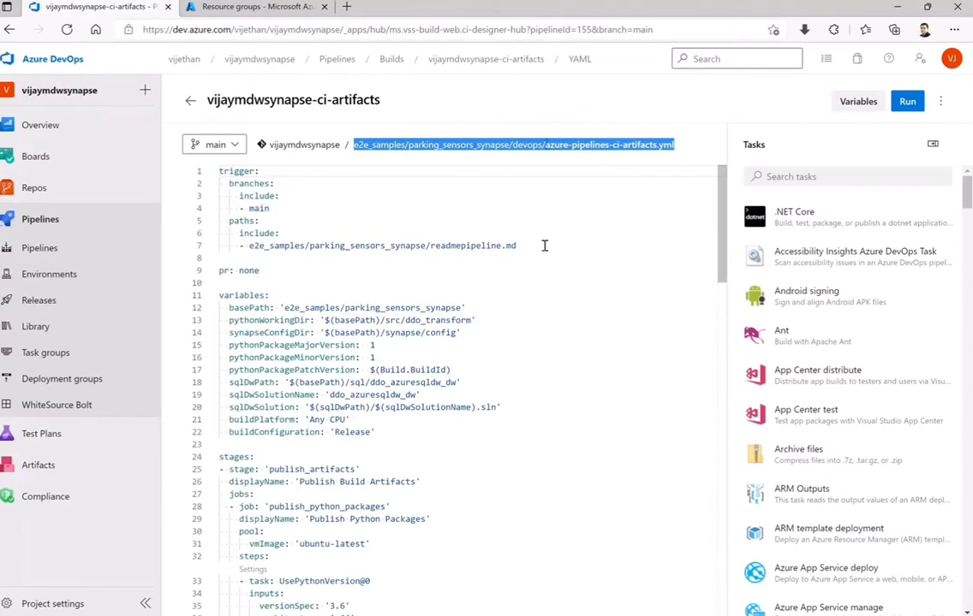
left_click_drag(543, 246, 214, 171)
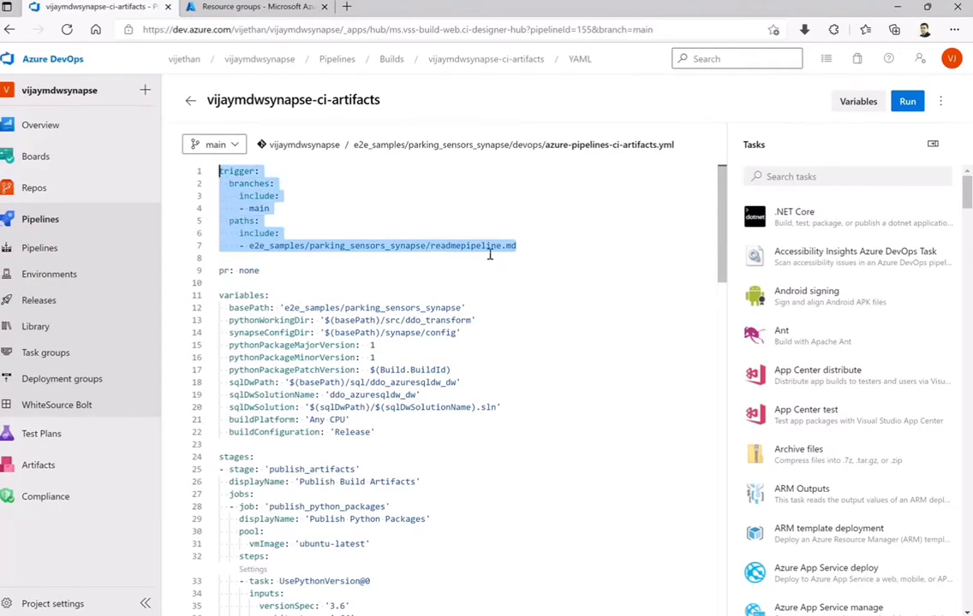
left_click(514, 245)
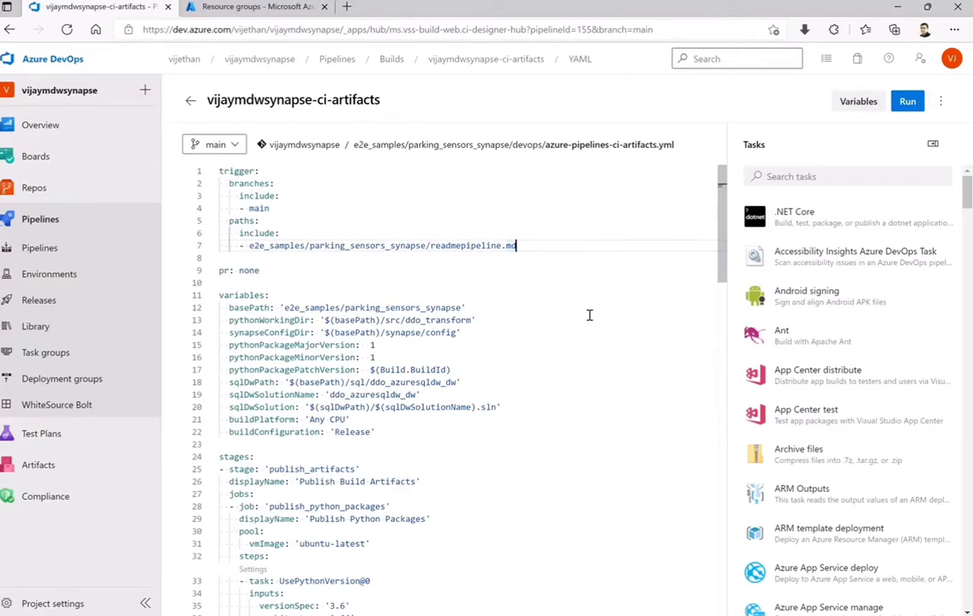
scroll(589, 315, "down", 2)
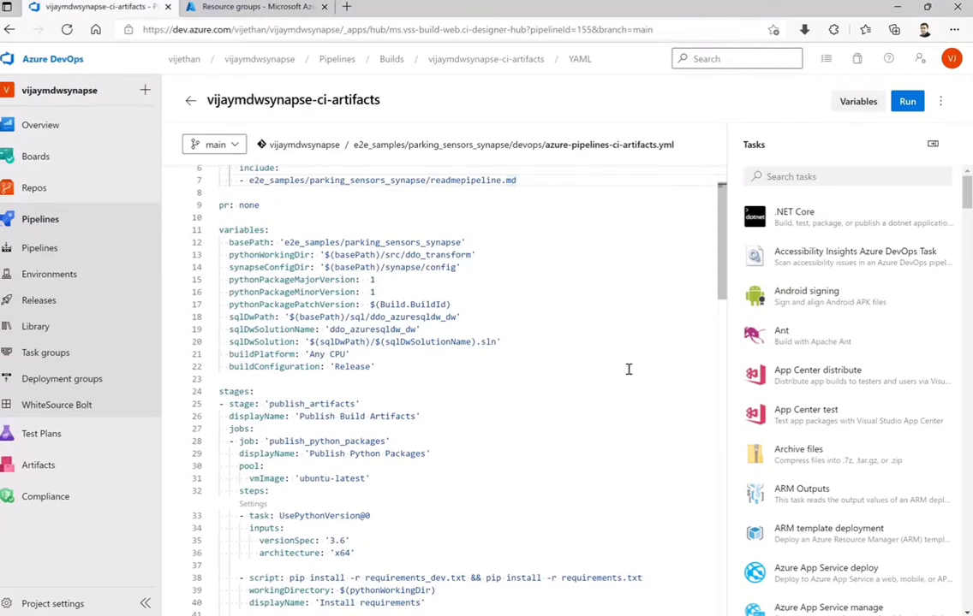
Open the project's Library of variable groups in a new browser tab and switch to it.
right_click(33, 334)
left_click(98, 341)
left_click(265, 24)
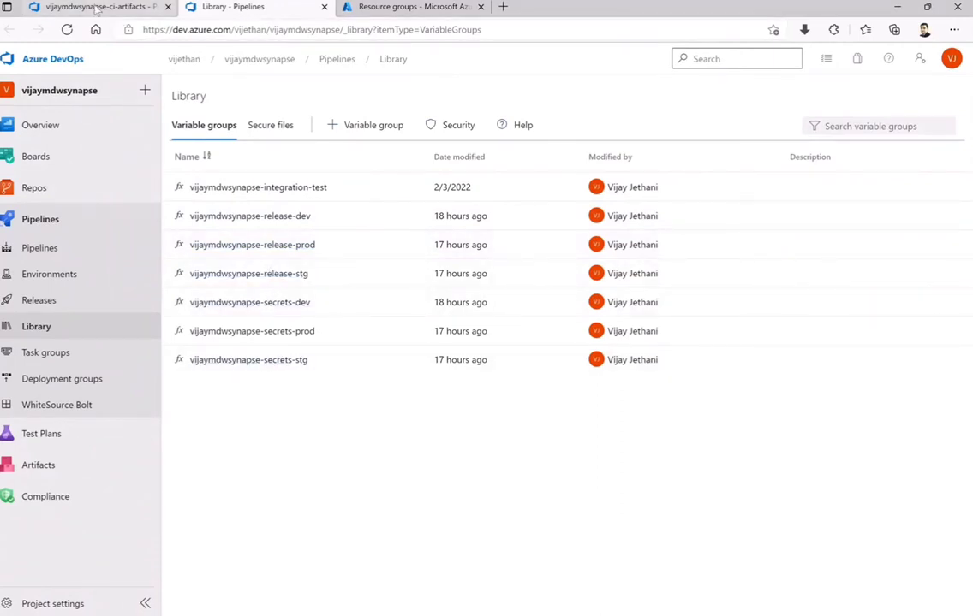
Return to the open vijaymdwsynapse-ci-artifacts YAML and examine the publish_artifacts stage, its publish_python_packages job and the script that installs the requirements.
left_click(97, 8)
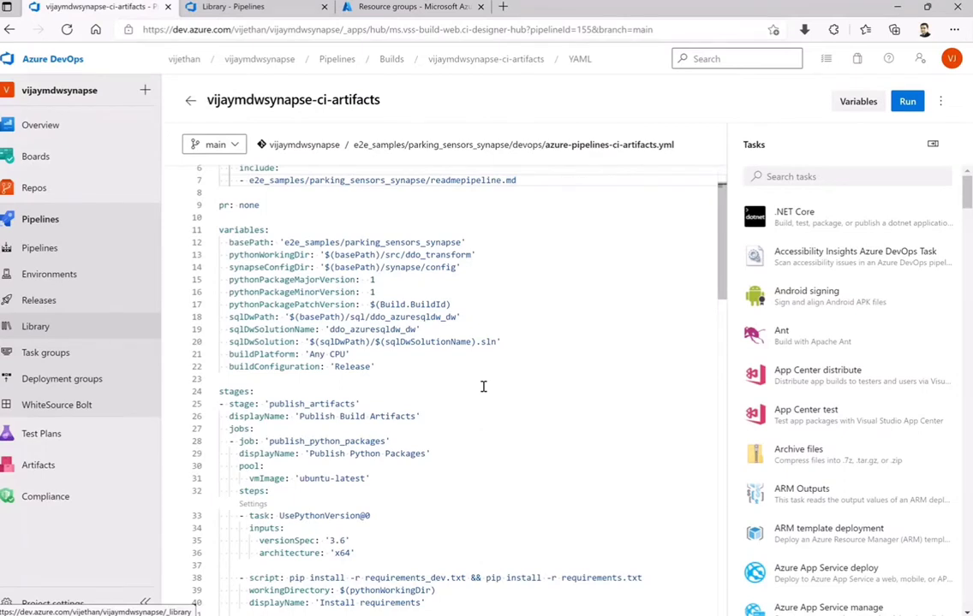
scroll(483, 387, "down", 3)
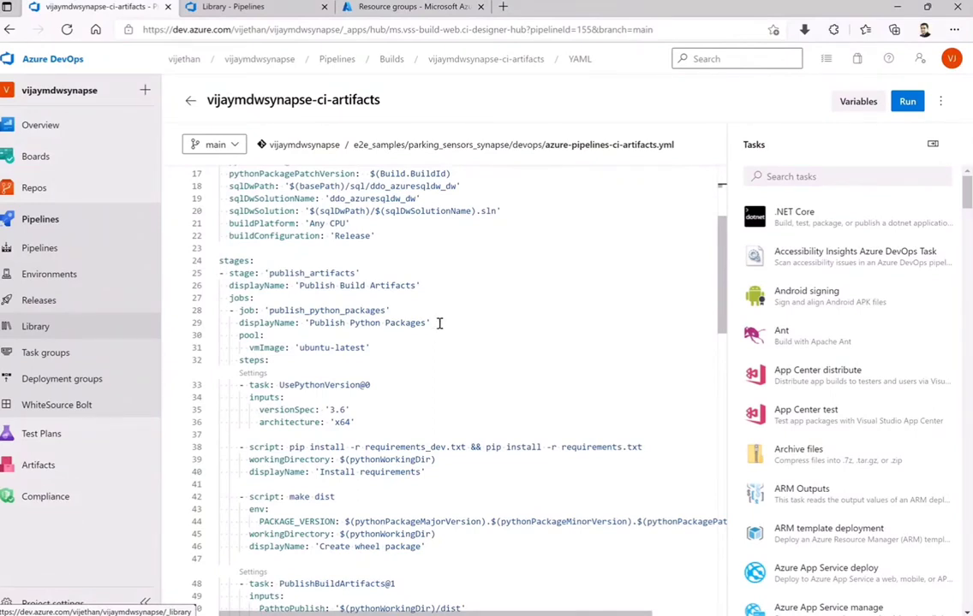
left_click_drag(430, 323, 220, 260)
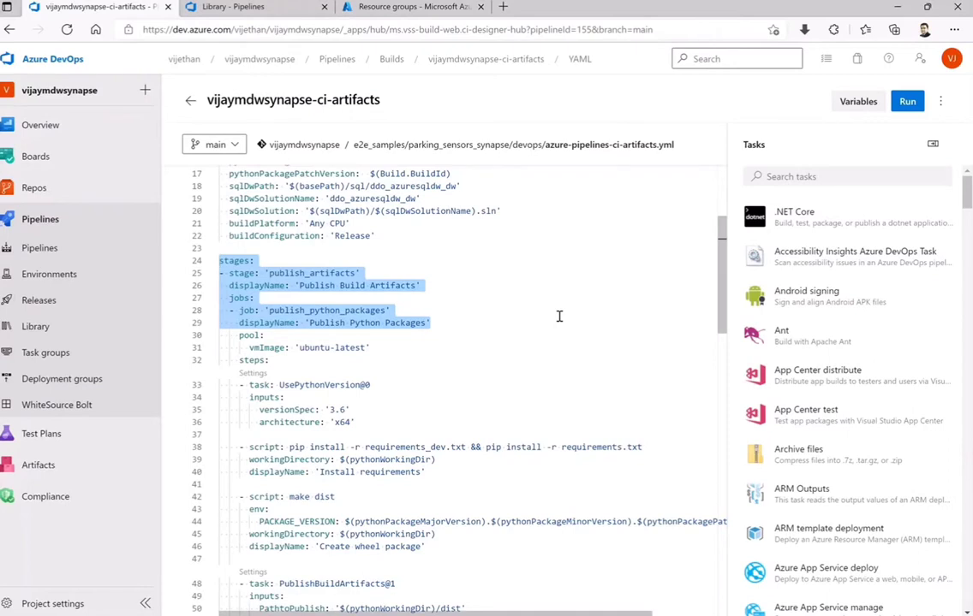
left_click(478, 336)
scroll(479, 336, "down", 2)
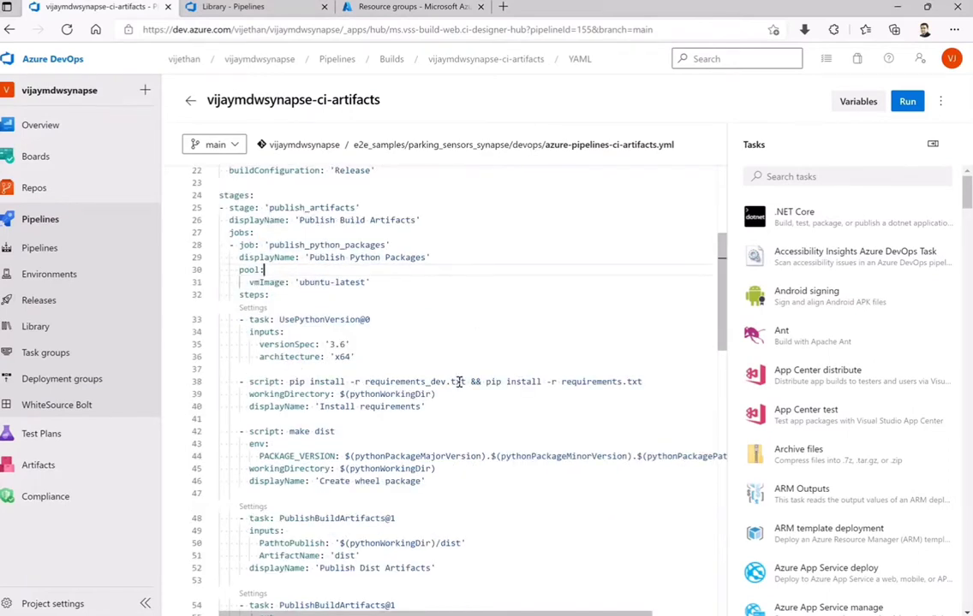
left_click_drag(641, 382, 246, 382)
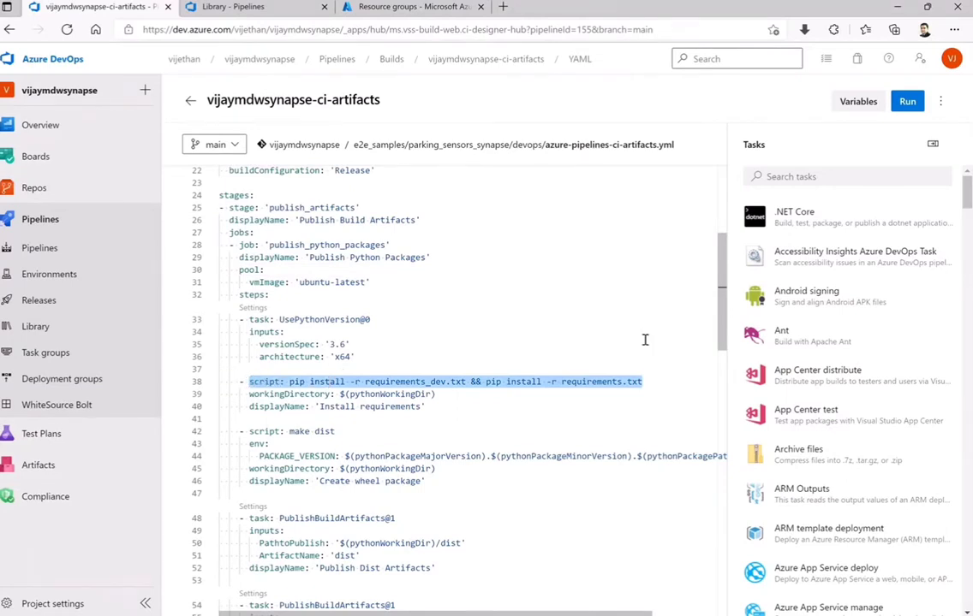
left_click(597, 416)
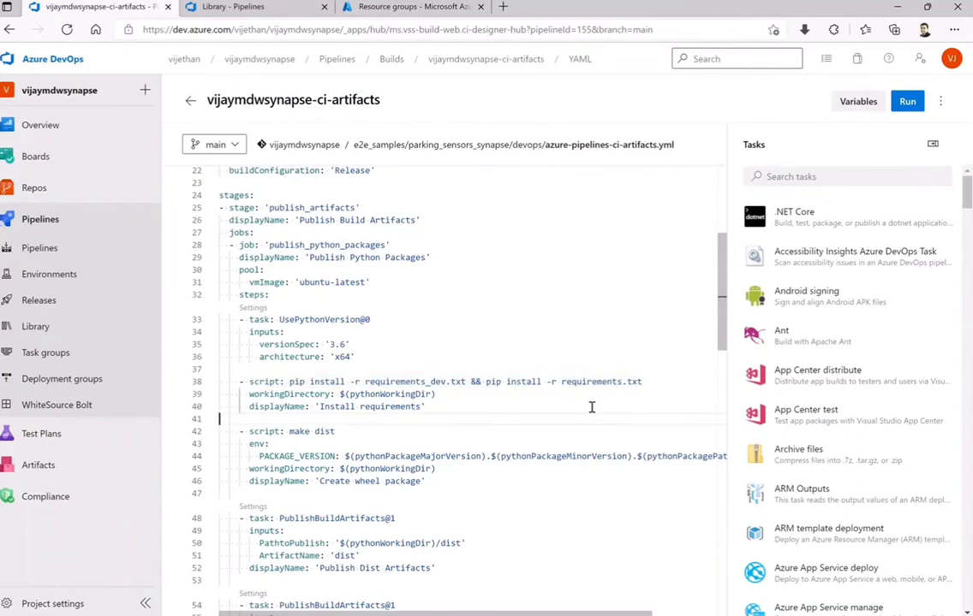
Examine the make dist script that creates the wheel package and the Publish Dist Artifacts task of the Python packages job.
scroll(600, 409, "down", 1)
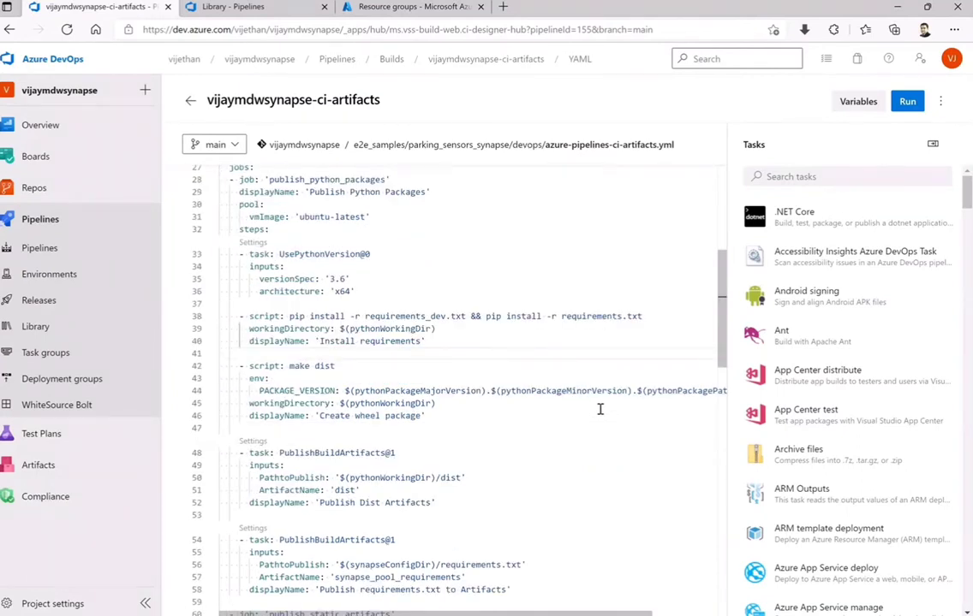
scroll(600, 410, "down", 1)
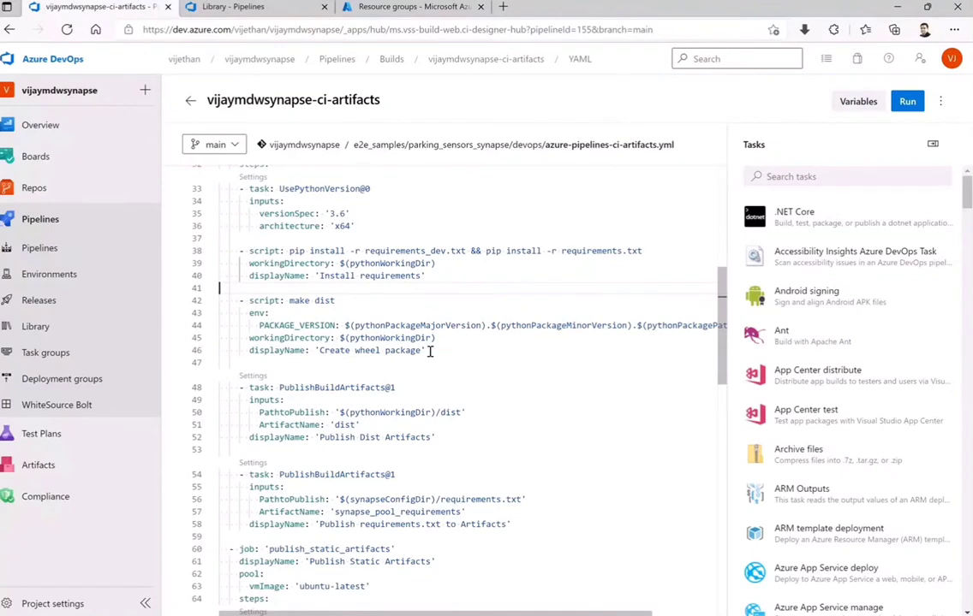
left_click_drag(425, 351, 220, 300)
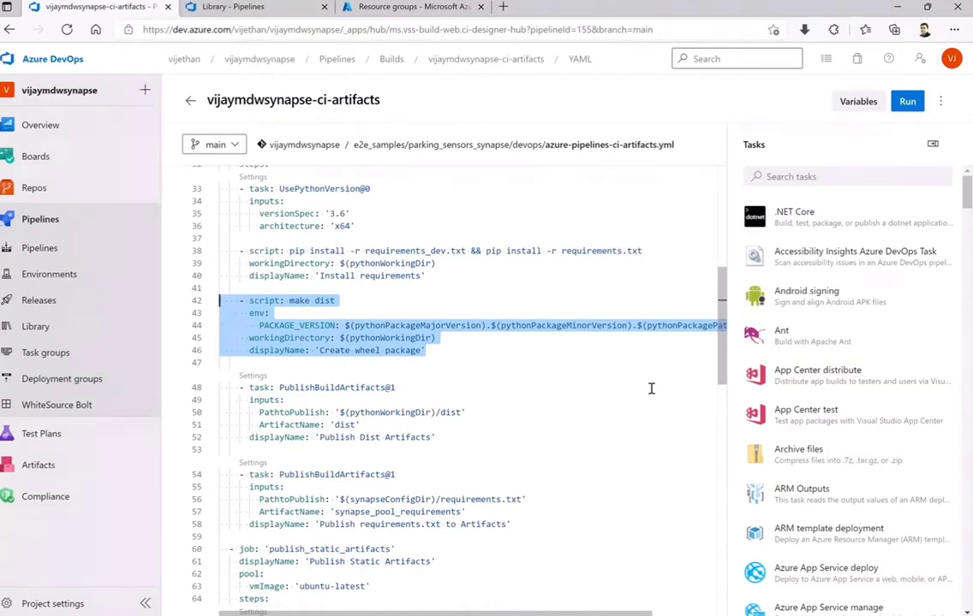
left_click(495, 360)
scroll(564, 408, "down", 1)
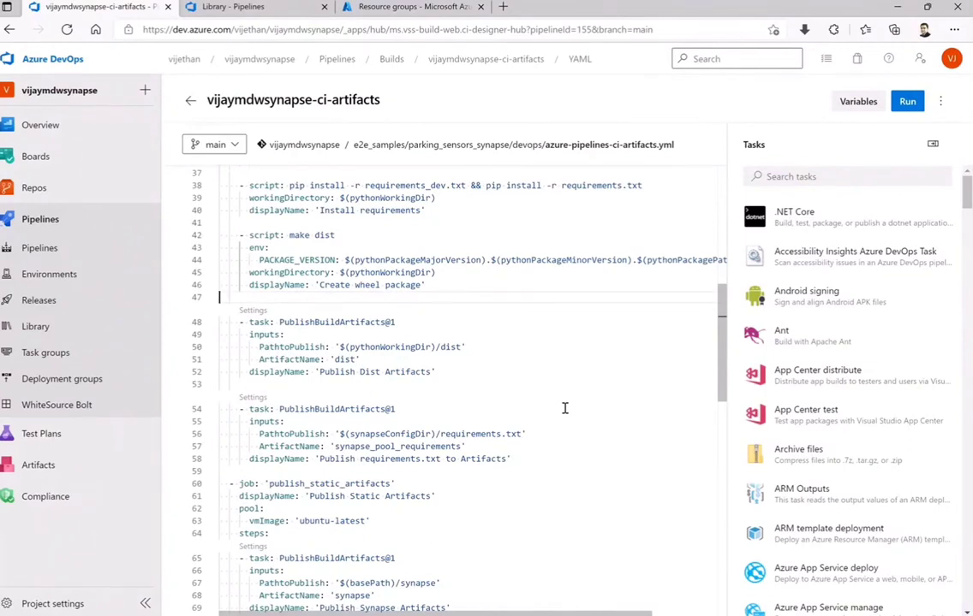
left_click_drag(451, 371, 220, 322)
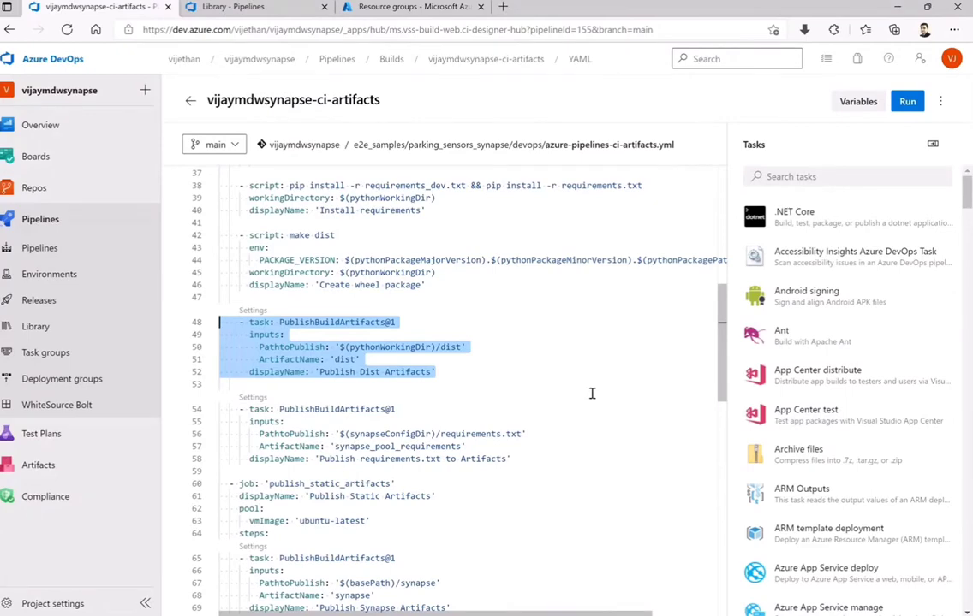
scroll(591, 393, "down", 1)
scroll(625, 374, "up", 2)
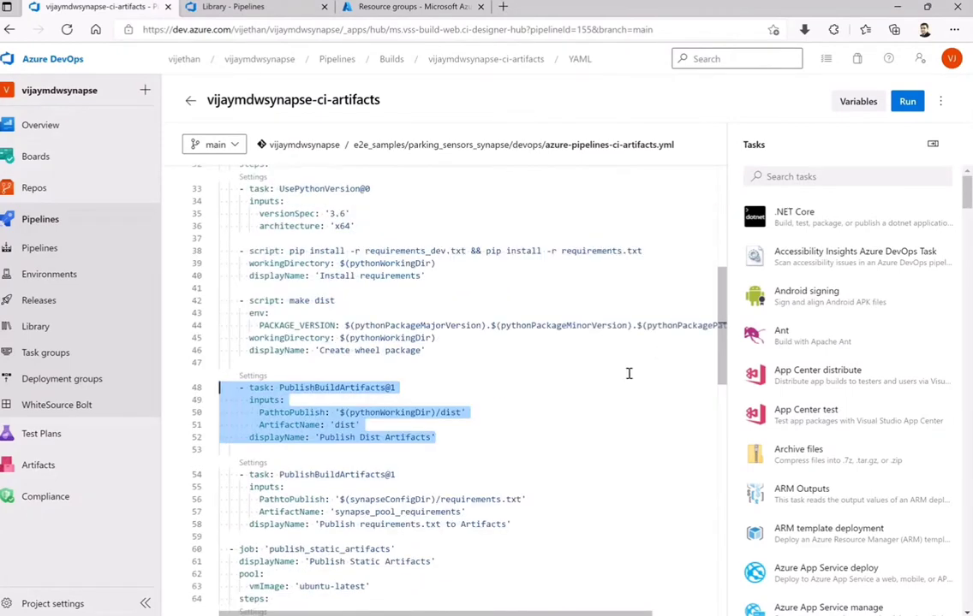
scroll(629, 373, "down", 1)
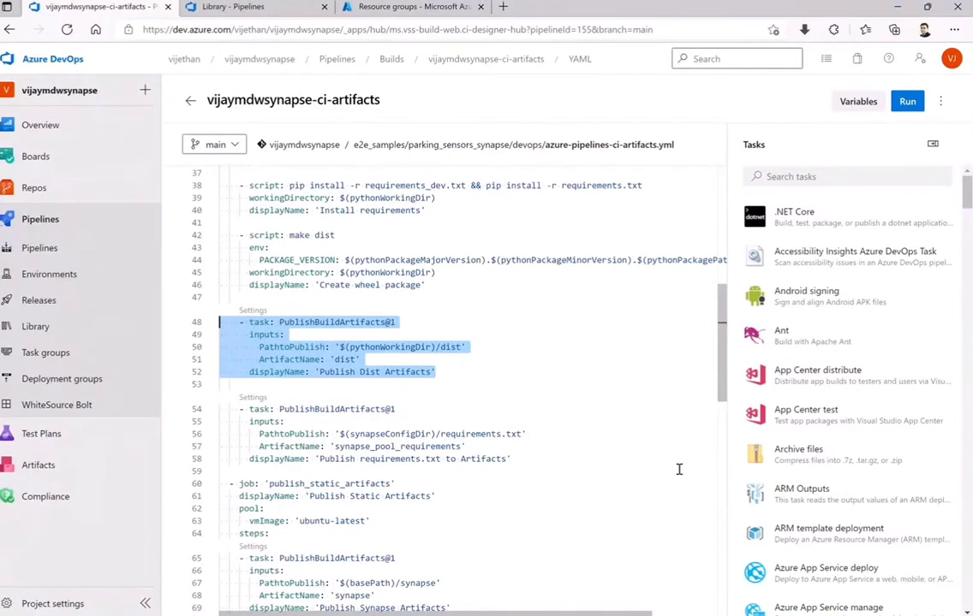
Examine the publish_static_artifacts and publish_sql_packages jobs, including the NuGetCommand, VSTest and Publish SQL DACPAC tasks.
scroll(679, 469, "down", 3)
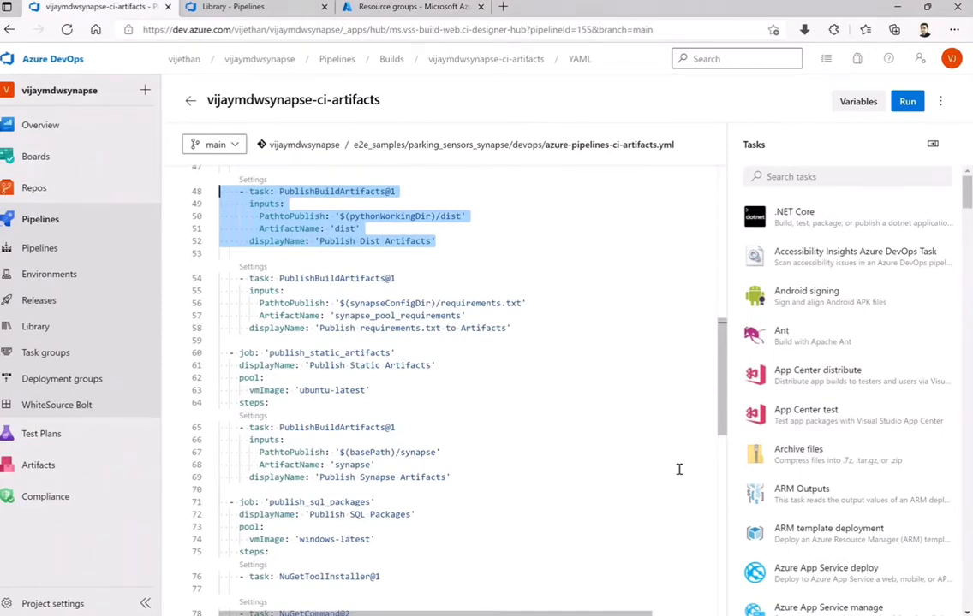
scroll(659, 467, "down", 2)
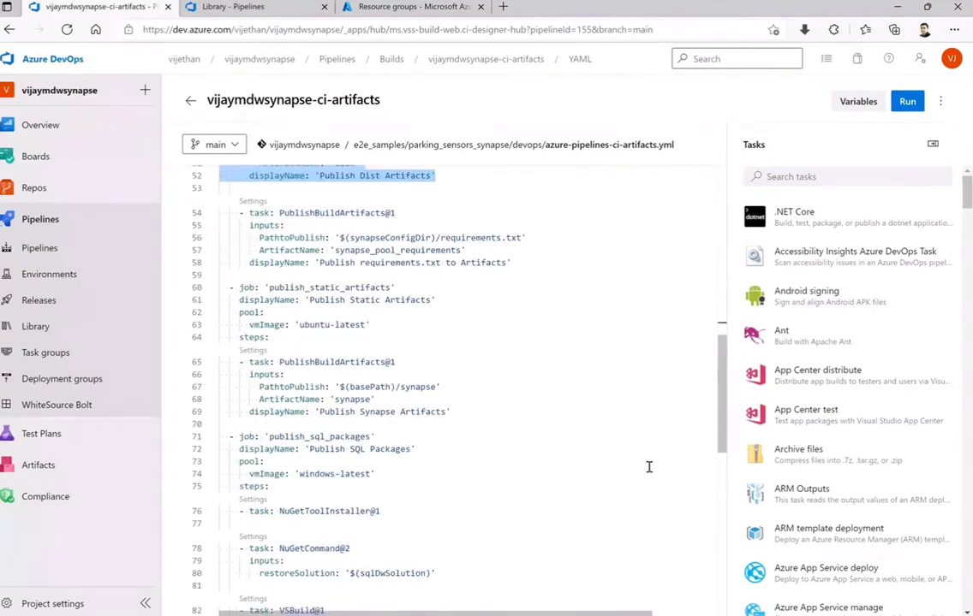
scroll(648, 466, "down", 2)
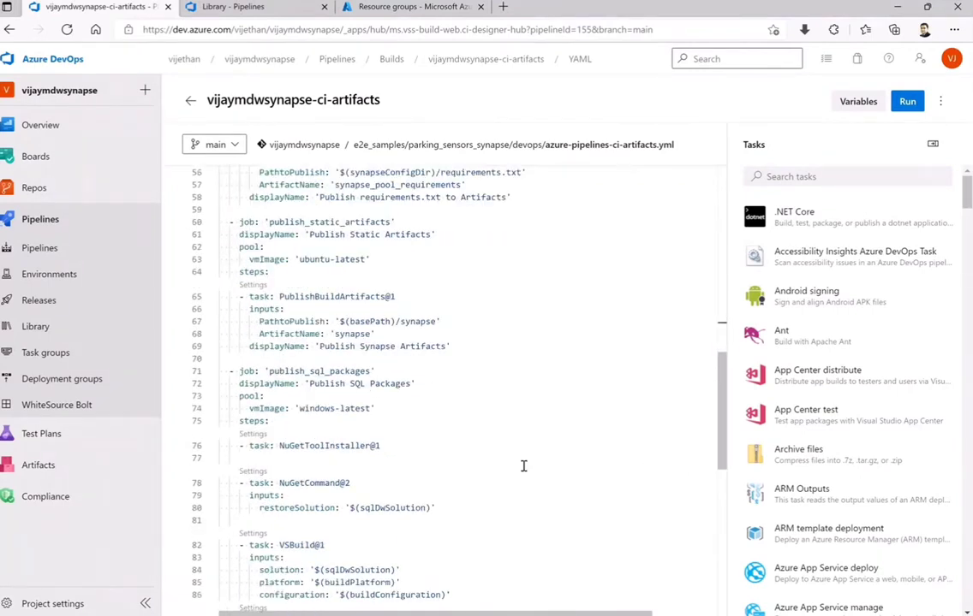
left_click_drag(438, 507, 220, 482)
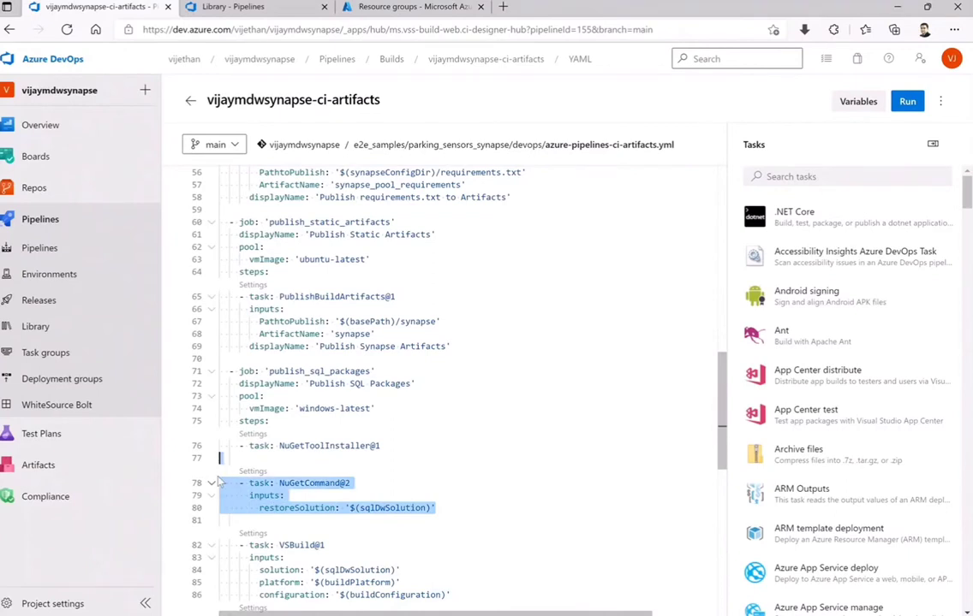
scroll(621, 475, "down", 5)
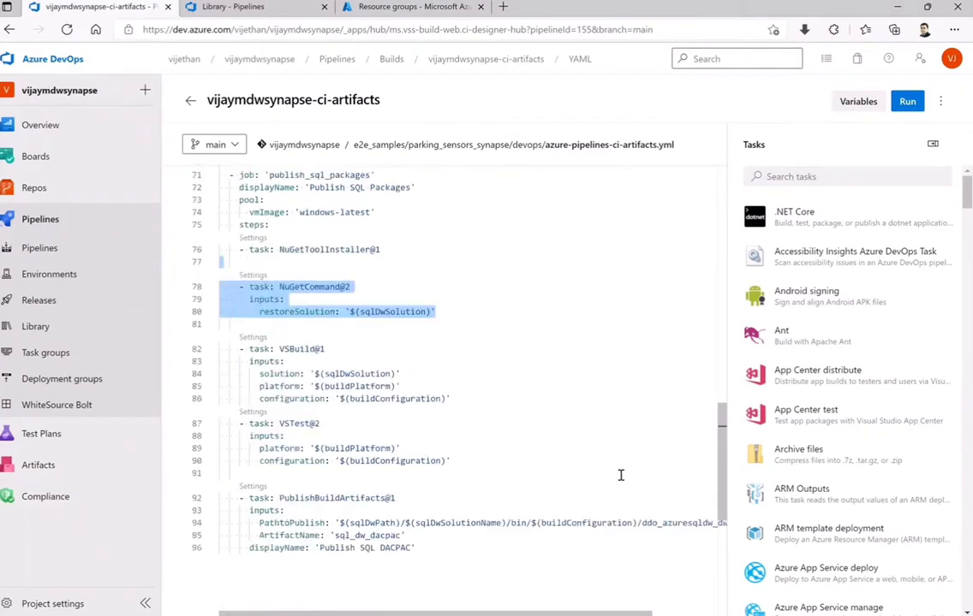
left_click_drag(417, 548, 224, 423)
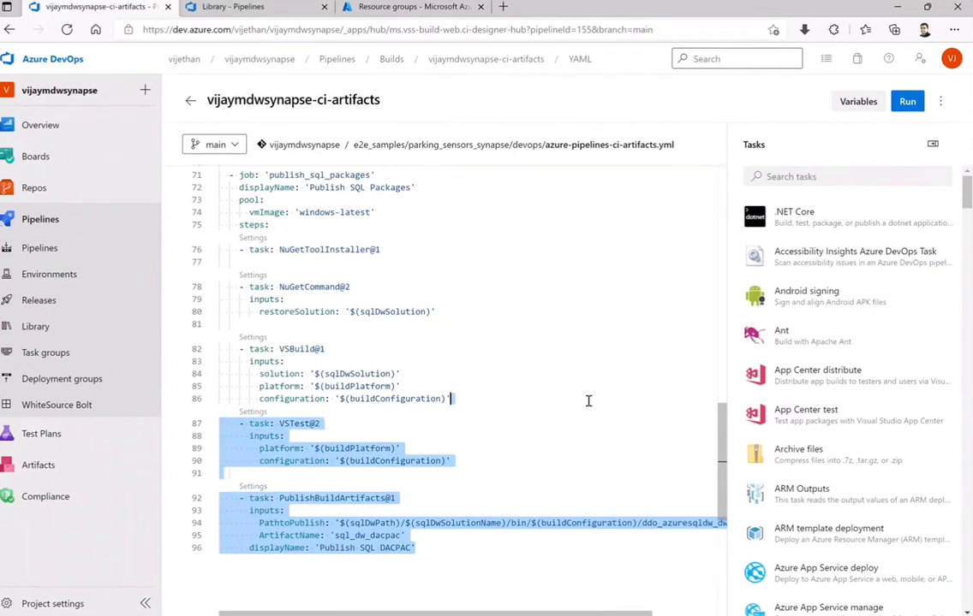
scroll(588, 401, "up", 8)
scroll(588, 401, "up", 15)
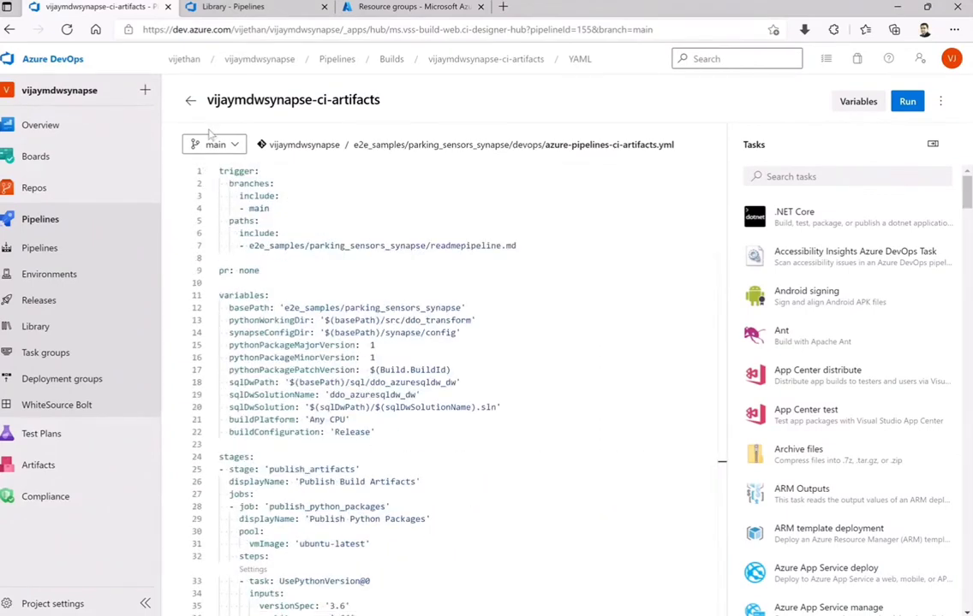
Leave the ci-artifacts YAML, list all pipelines and open the YAML of vijaymdwsynapse-cd-release for editing.
left_click(191, 101)
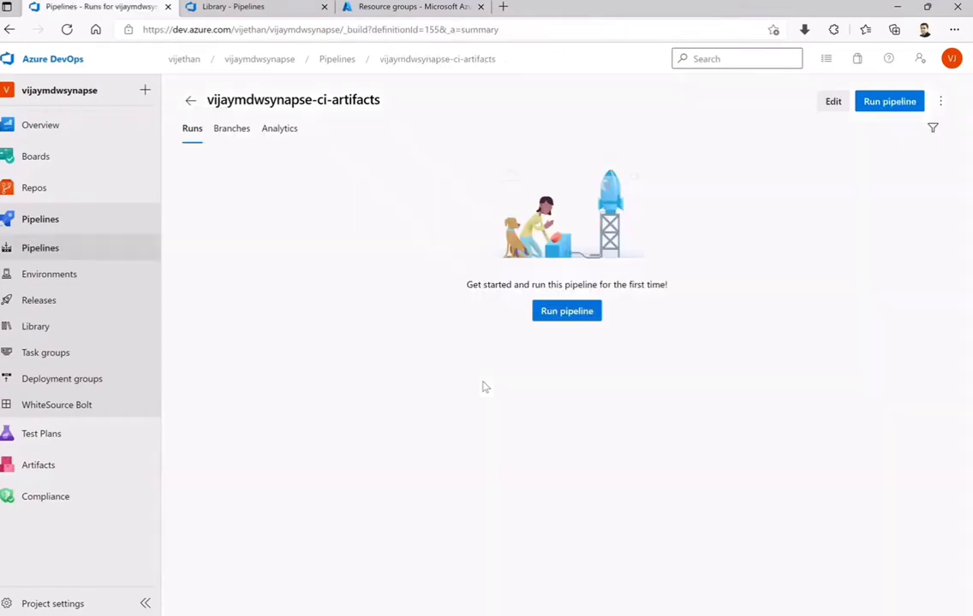
left_click(36, 251)
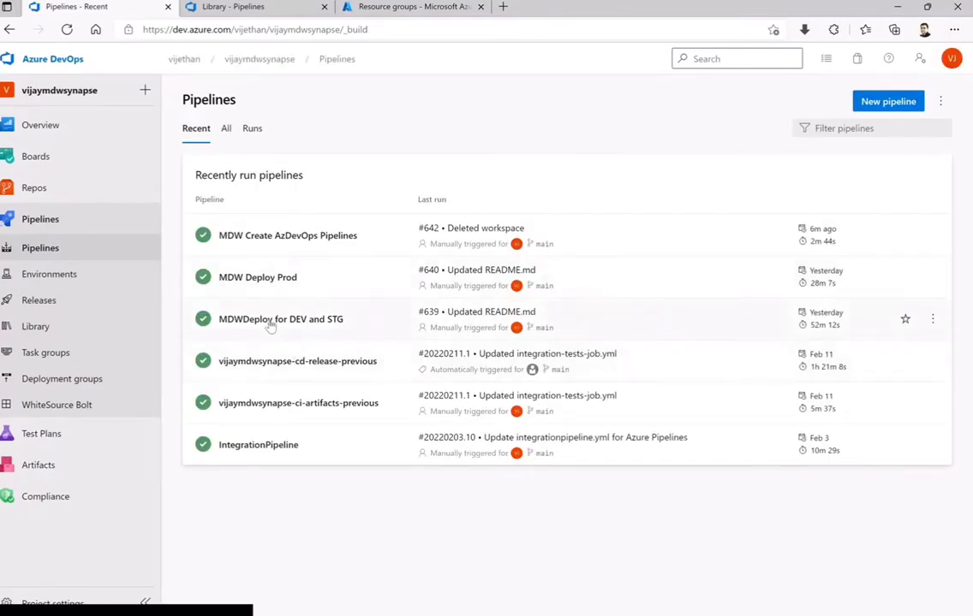
left_click(226, 130)
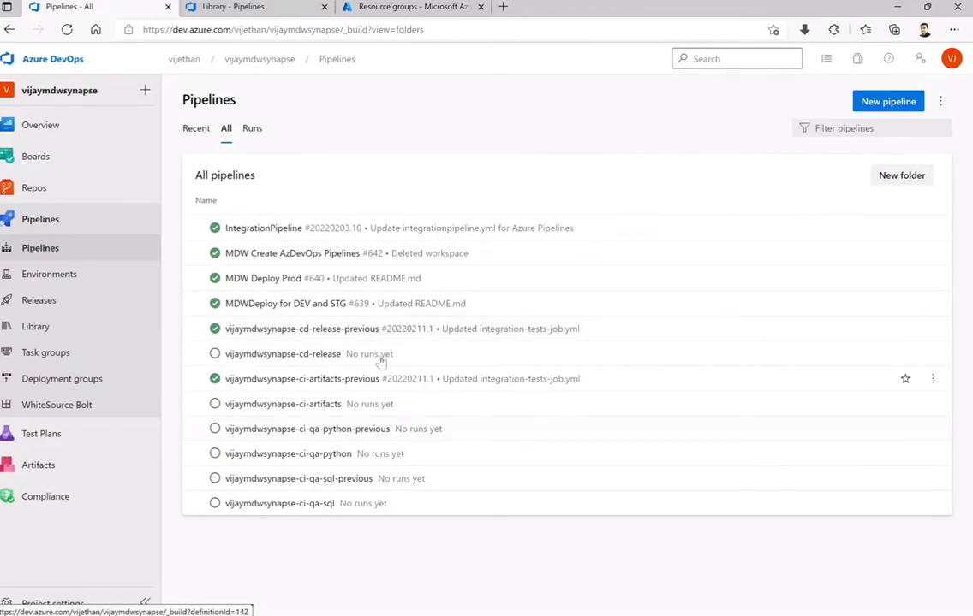
left_click(933, 356)
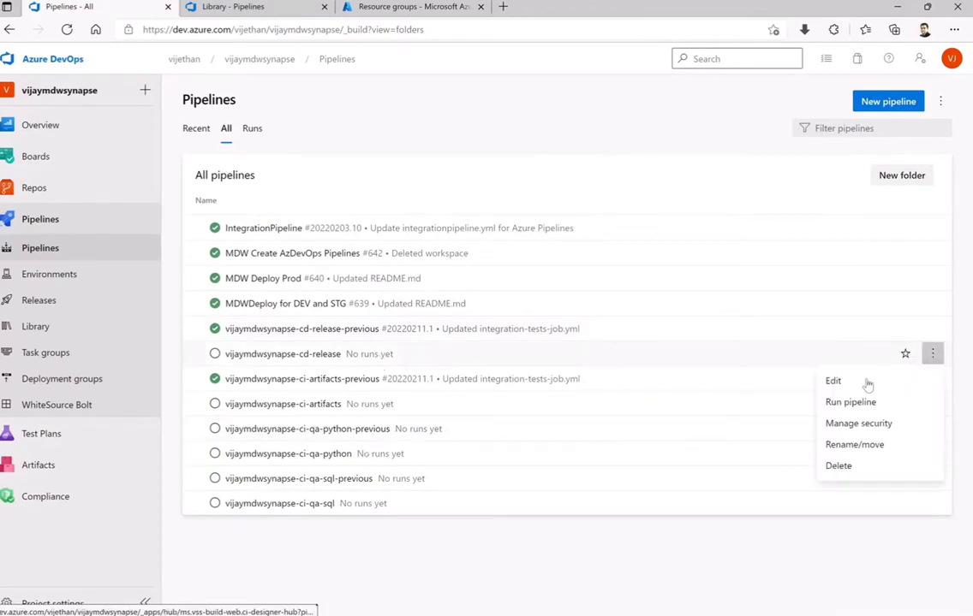
left_click(835, 381)
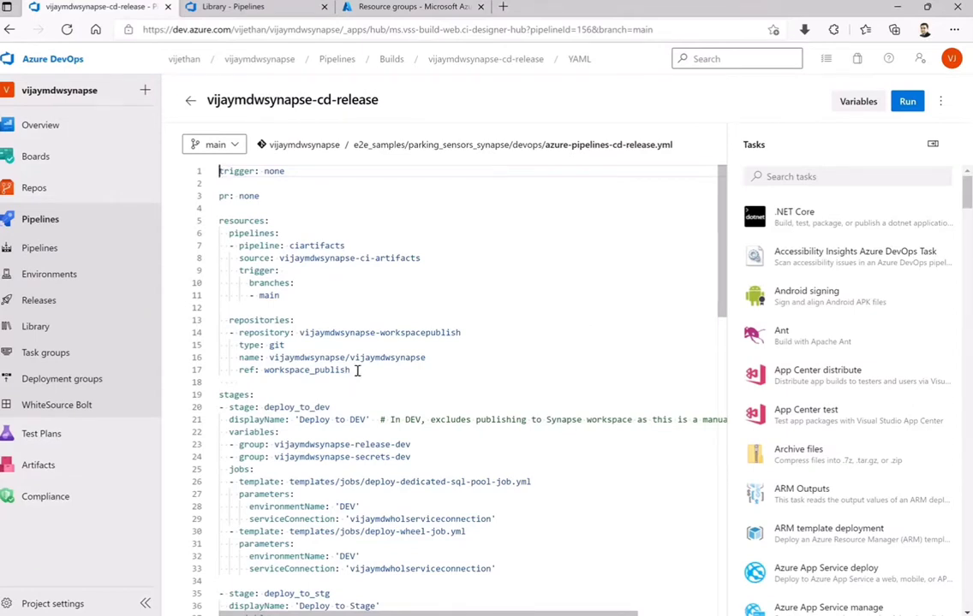
Examine the resources section of the cd-release YAML, covering the ciartifacts pipeline trigger and the workspace_publish repository reference.
left_click_drag(352, 370, 223, 320)
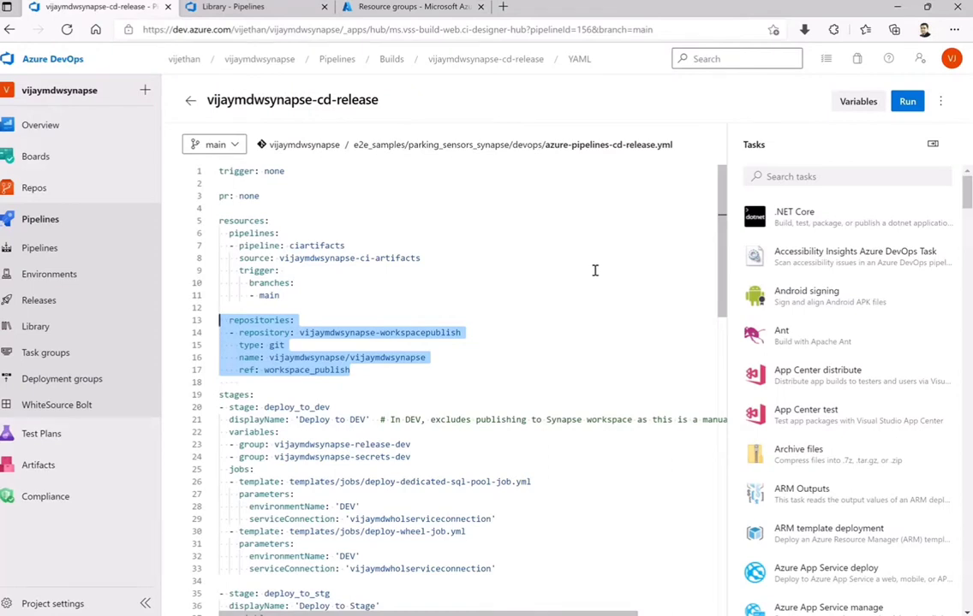
left_click(595, 270)
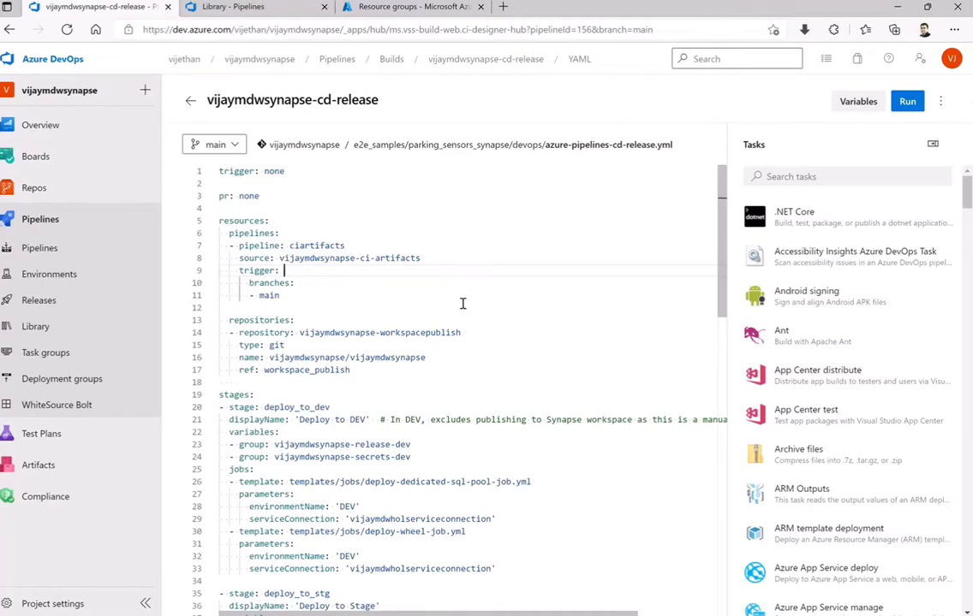
scroll(467, 305, "down", 1)
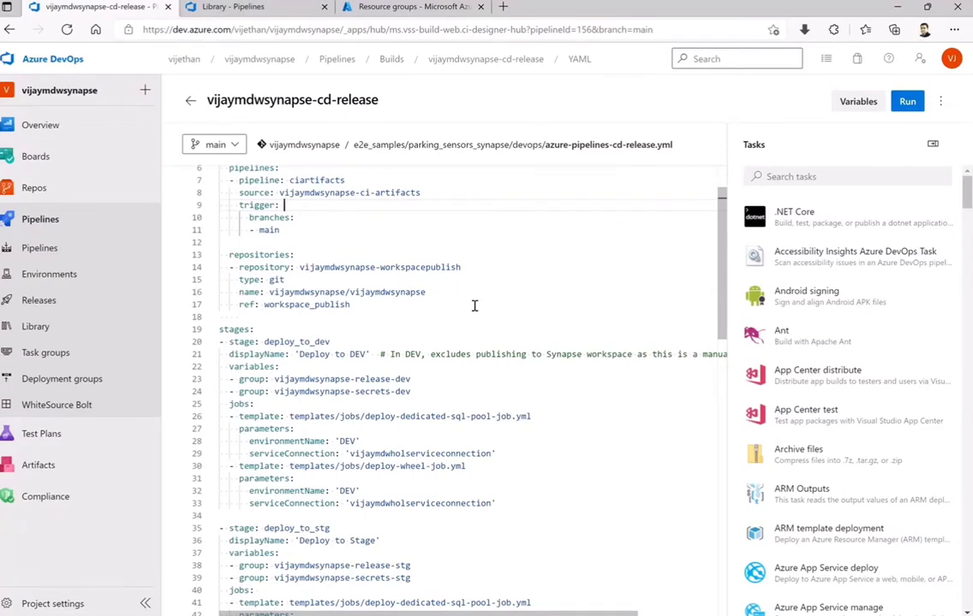
Examine the deploy_to_dev stage of the cd-release YAML with its variable groups and job templates.
scroll(505, 317, "down", 2)
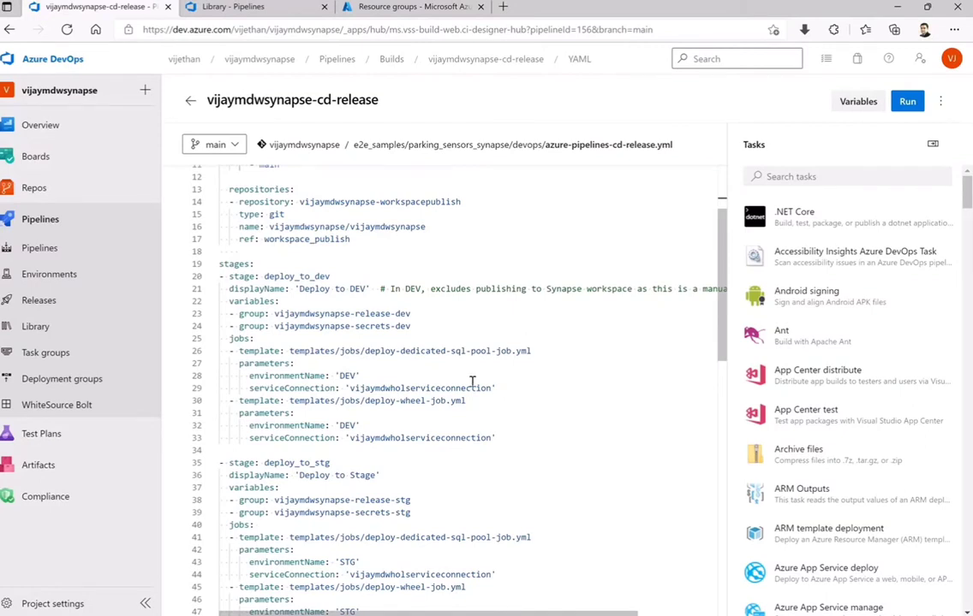
left_click(508, 437)
left_click_drag(496, 437, 219, 263)
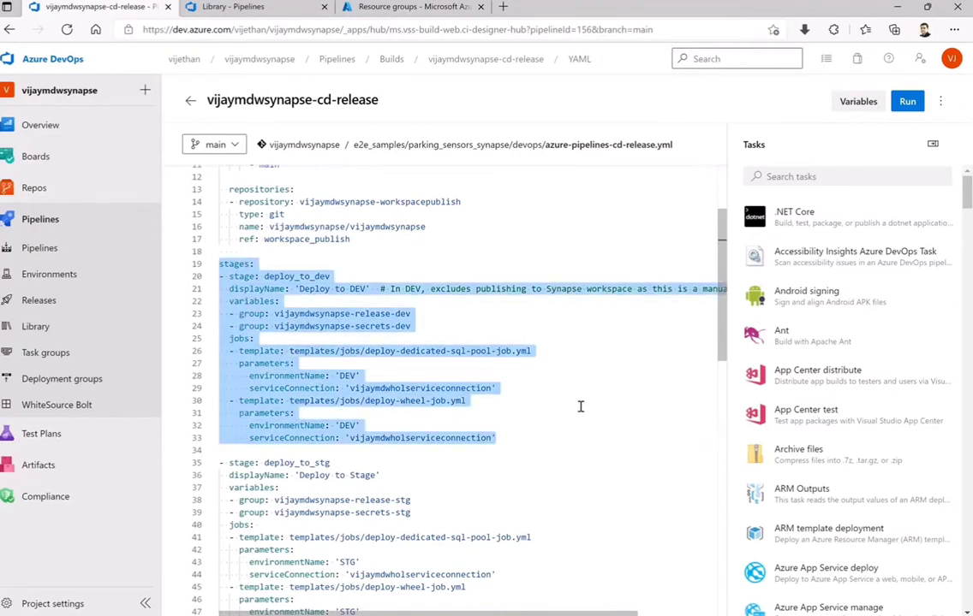
Examine the deploy_to_stg and deploy_to_prod stages of the cd-release YAML and the commented-out integration tests template.
scroll(578, 448, "down", 3)
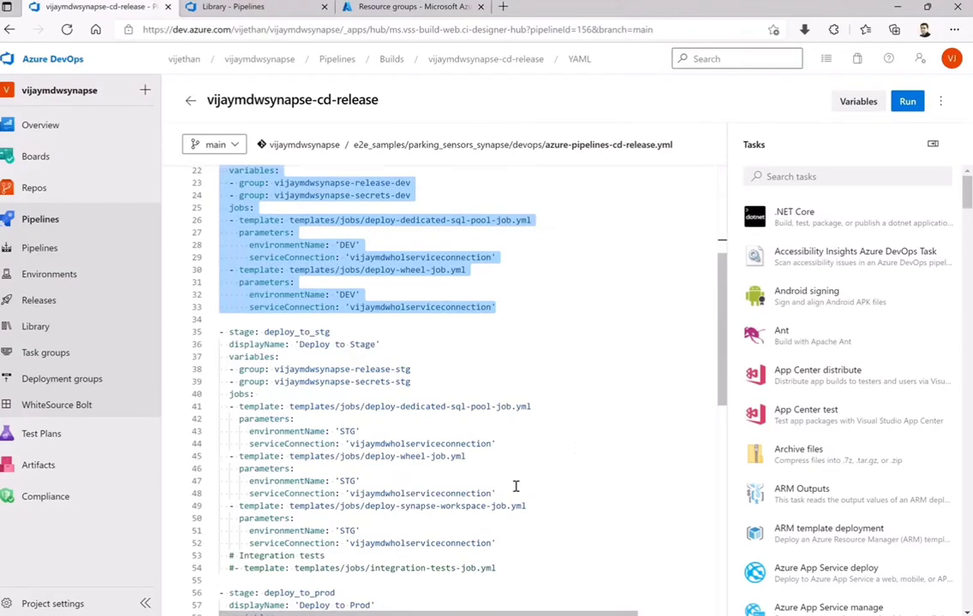
left_click_drag(525, 568, 219, 336)
scroll(623, 460, "down", 3)
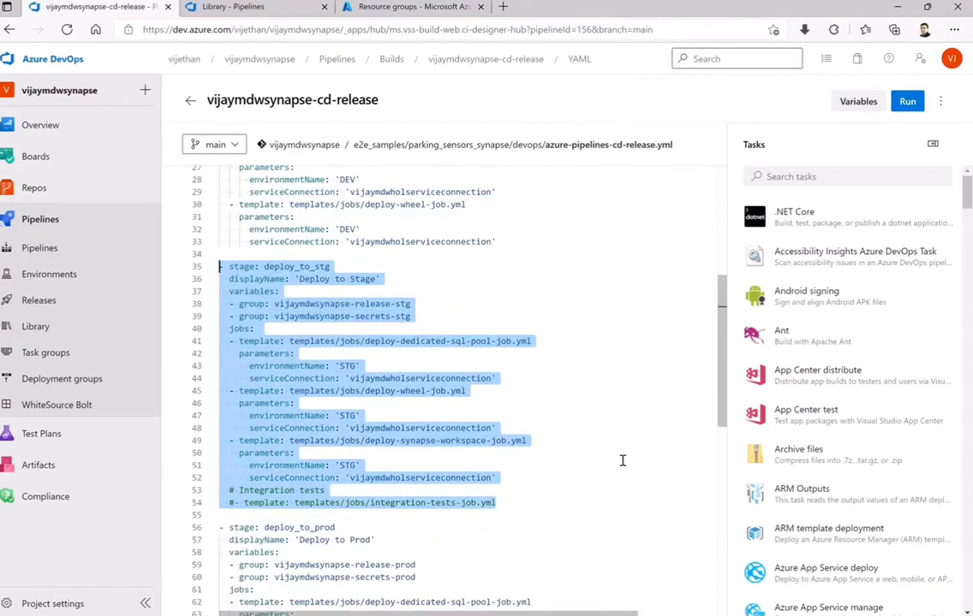
scroll(559, 489, "down", 5)
left_click_drag(543, 477, 220, 267)
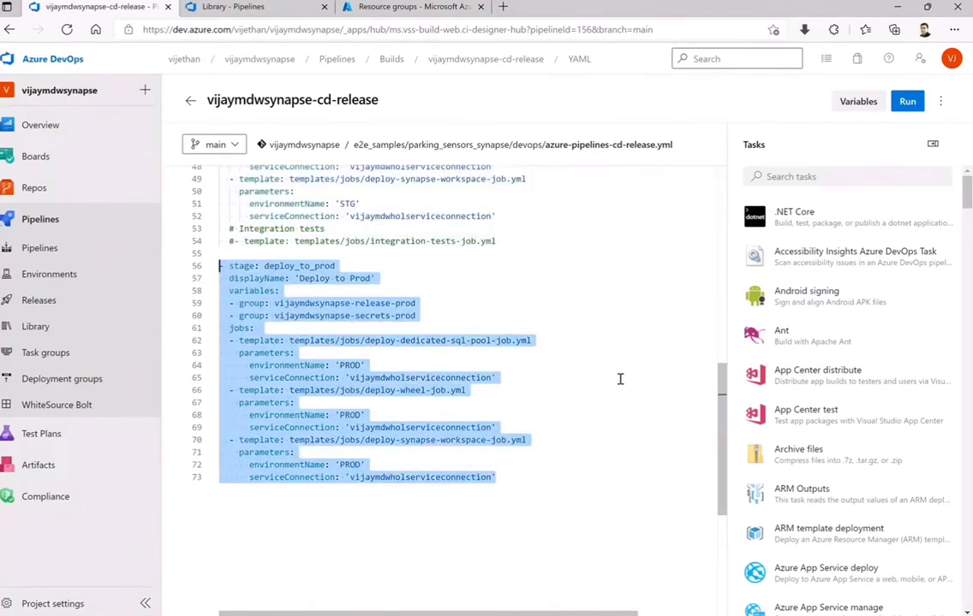
scroll(555, 344, "up", 3)
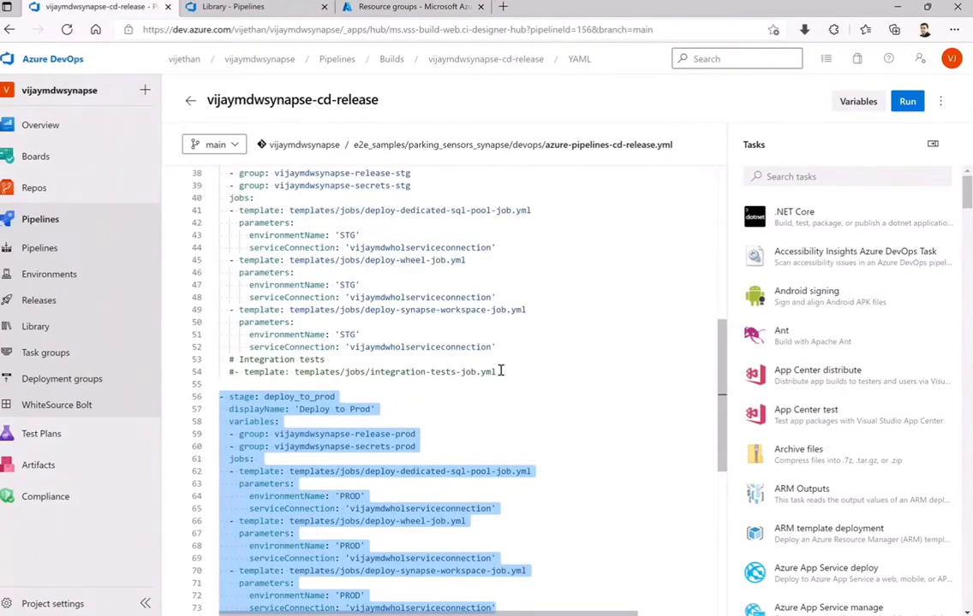
left_click_drag(498, 371, 221, 359)
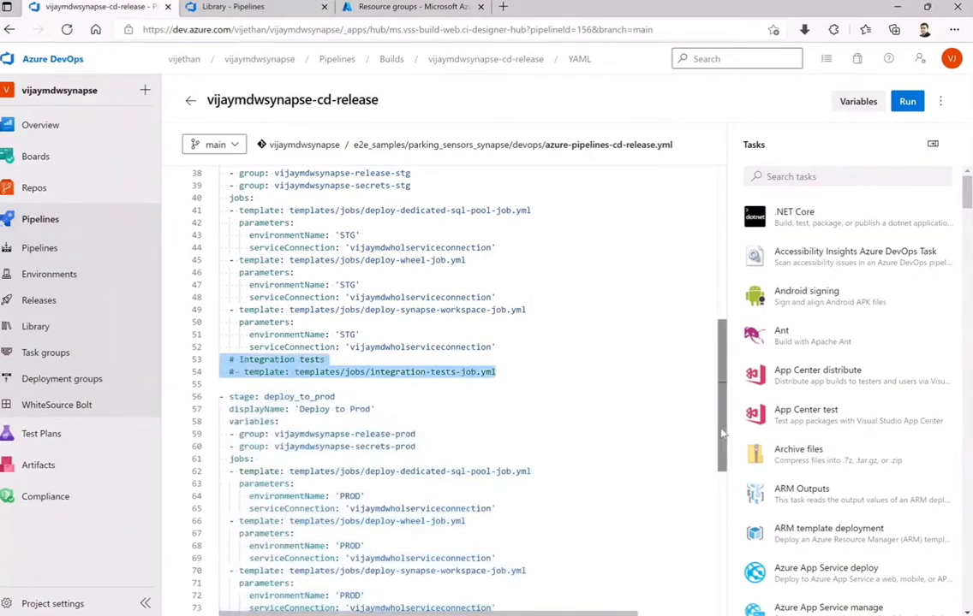
Switch to the Azure portal and open Synapse Studio for the sywsdev2 workspace in resource group vijaymdwhol-dev2-rg.
left_click(638, 398)
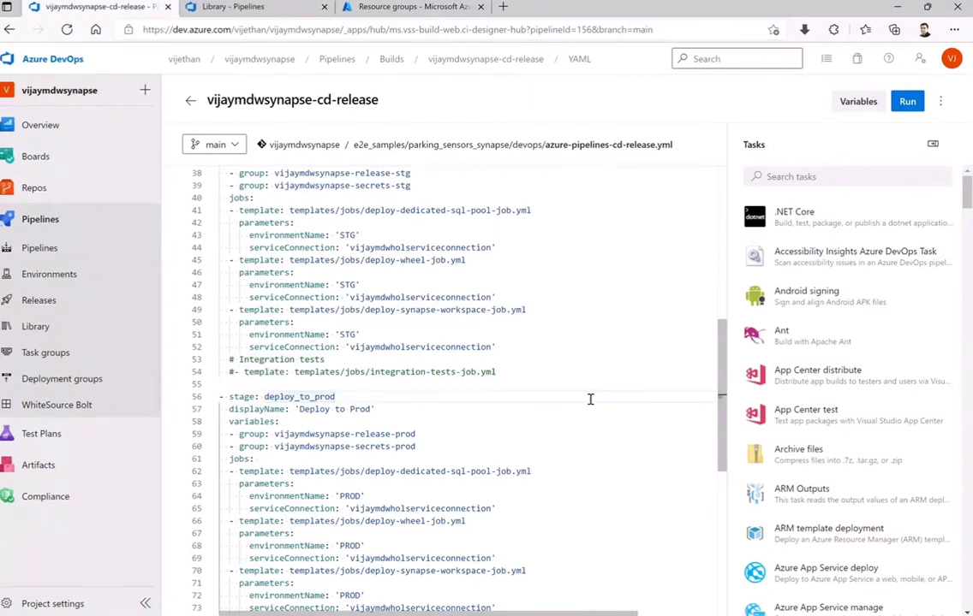
scroll(638, 423, "down", 2)
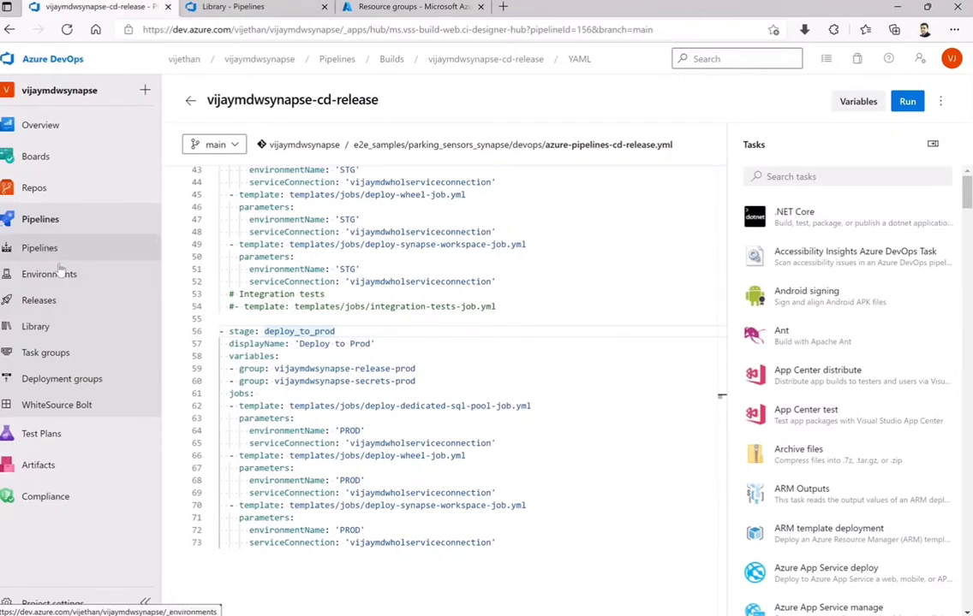
left_click(399, 7)
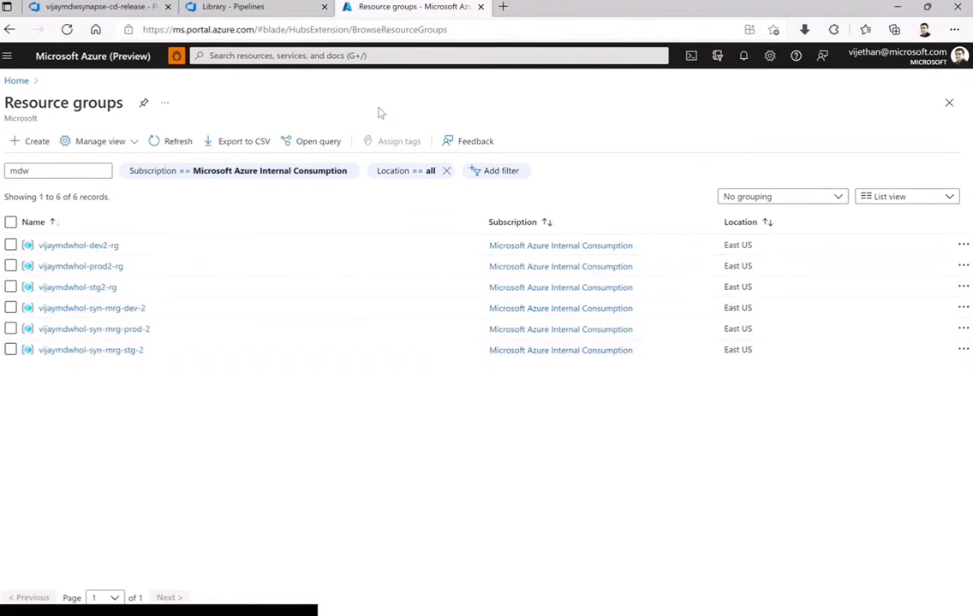
left_click(73, 246)
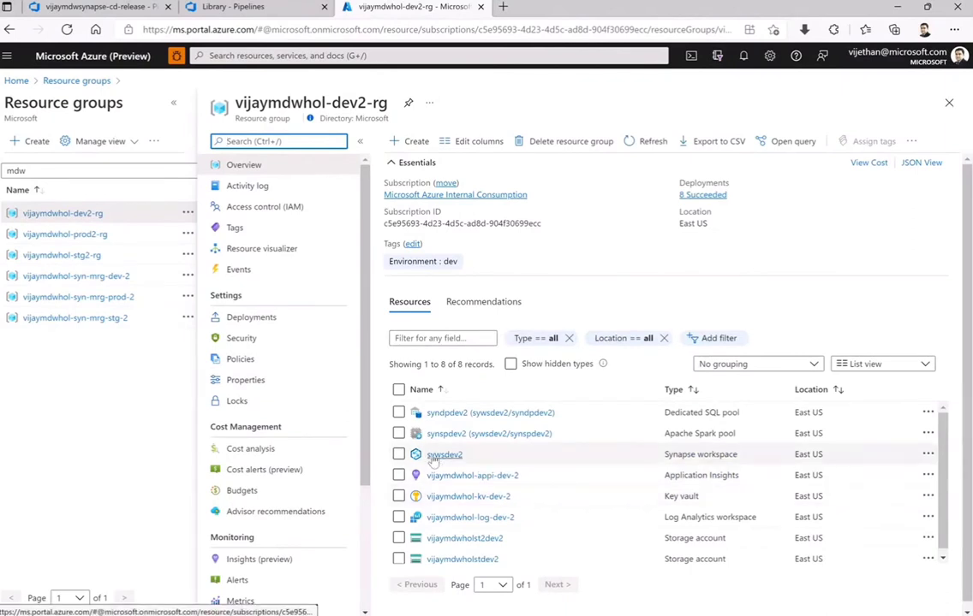
left_click(444, 454)
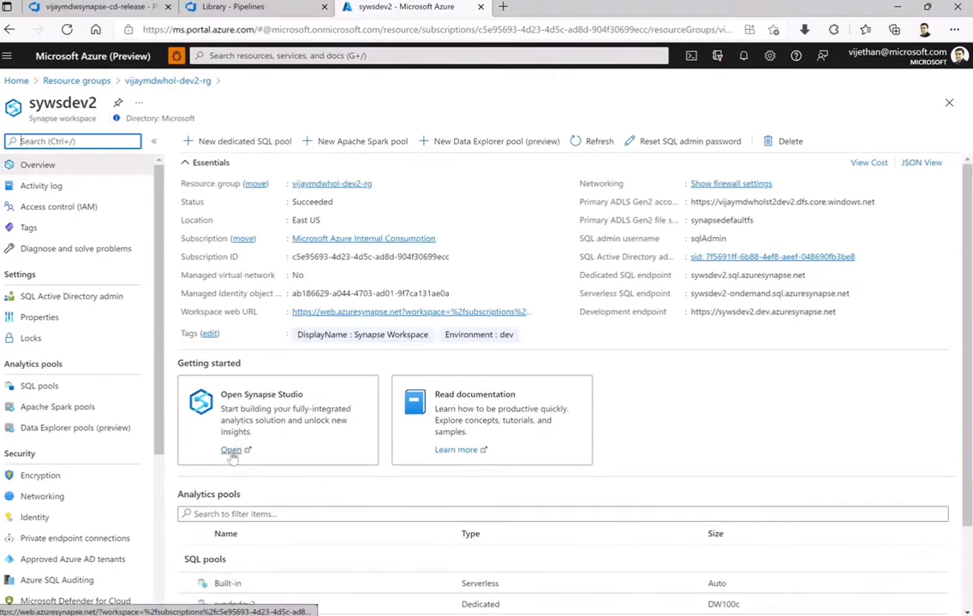
left_click(232, 450)
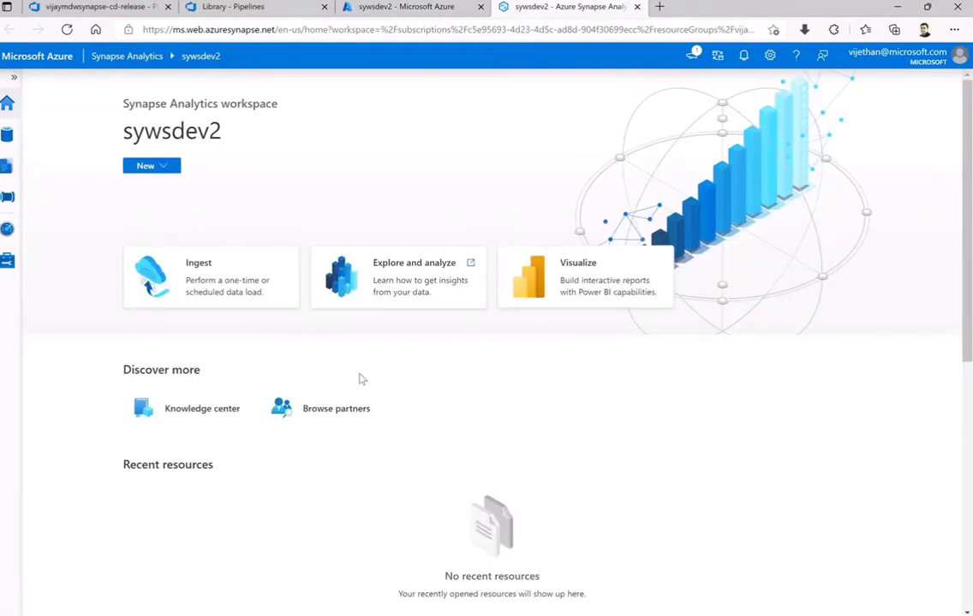
In Azure DevOps, open the vijaymdwsynapse repository files and read the README section on post-installation source control integration with Synapse.
left_click(101, 6)
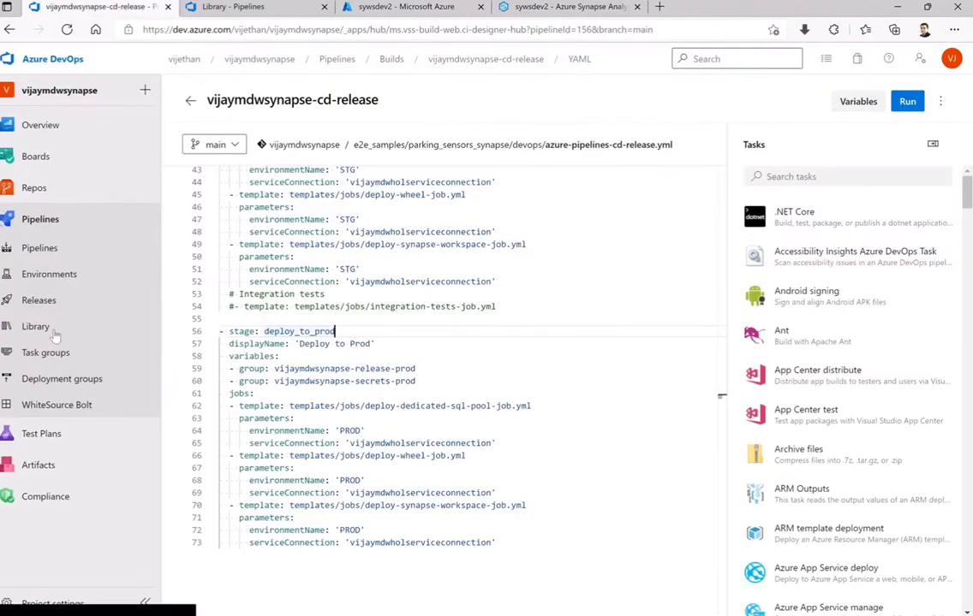
left_click(35, 188)
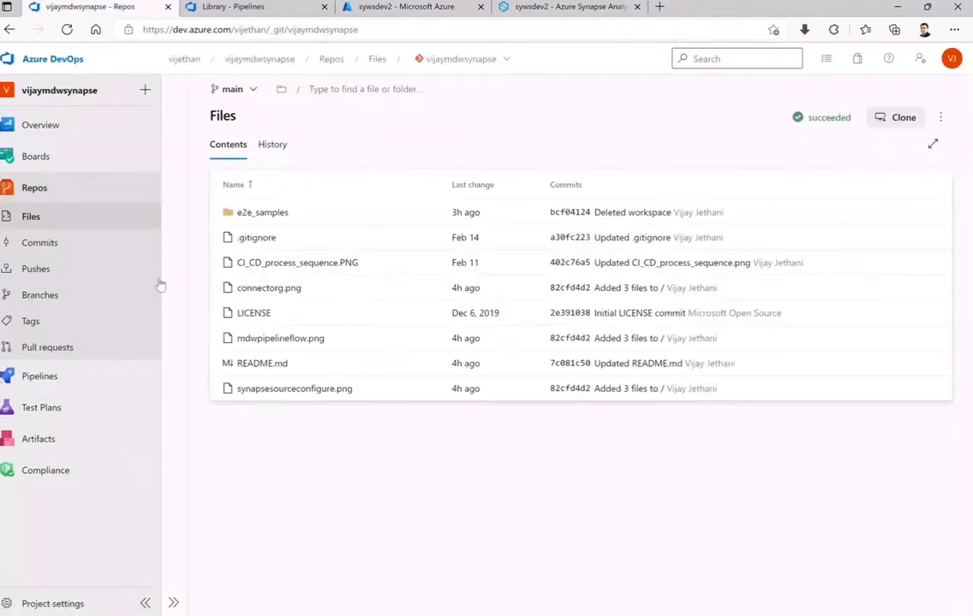
scroll(540, 437, "down", 3)
scroll(540, 437, "down", 8)
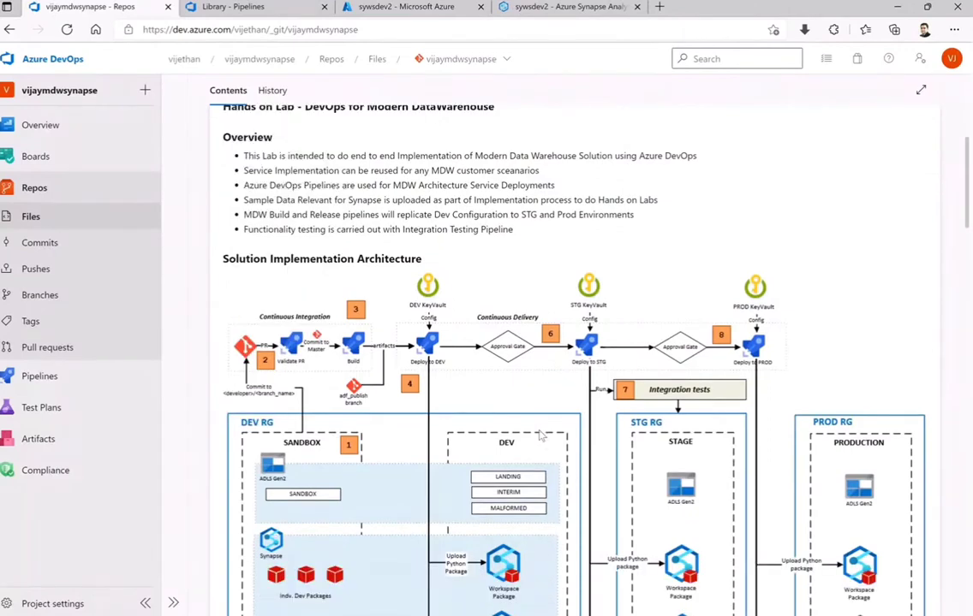
scroll(540, 436, "down", 1)
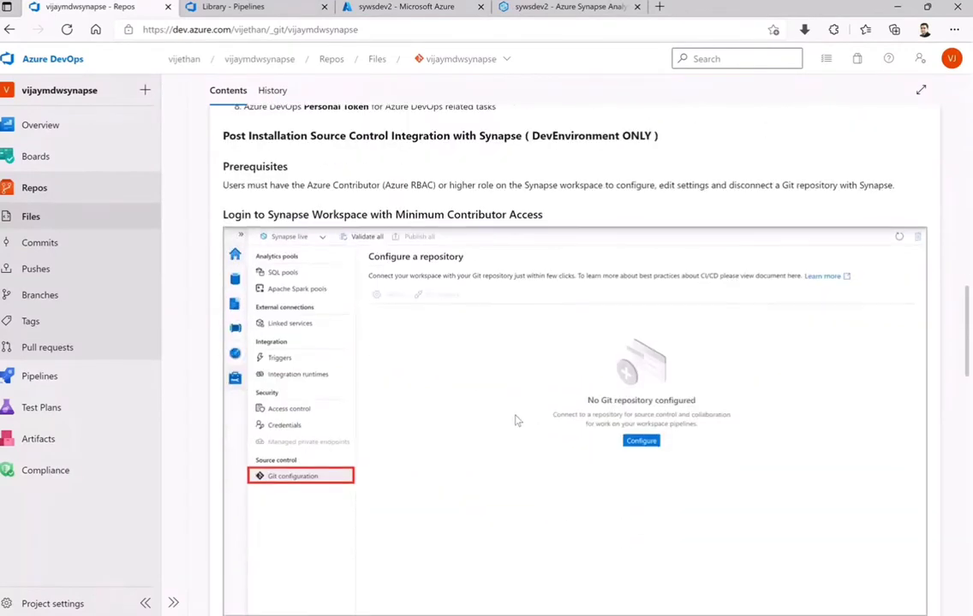
scroll(395, 321, "down", 2)
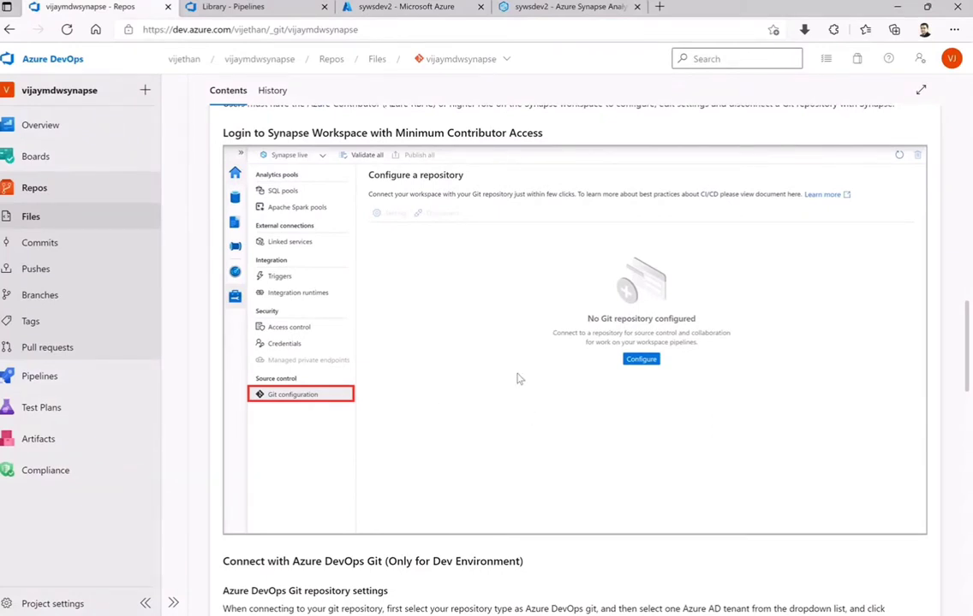
Return to Synapse Studio and open the Git configuration of the sywsdev2 workspace.
left_click(537, 7)
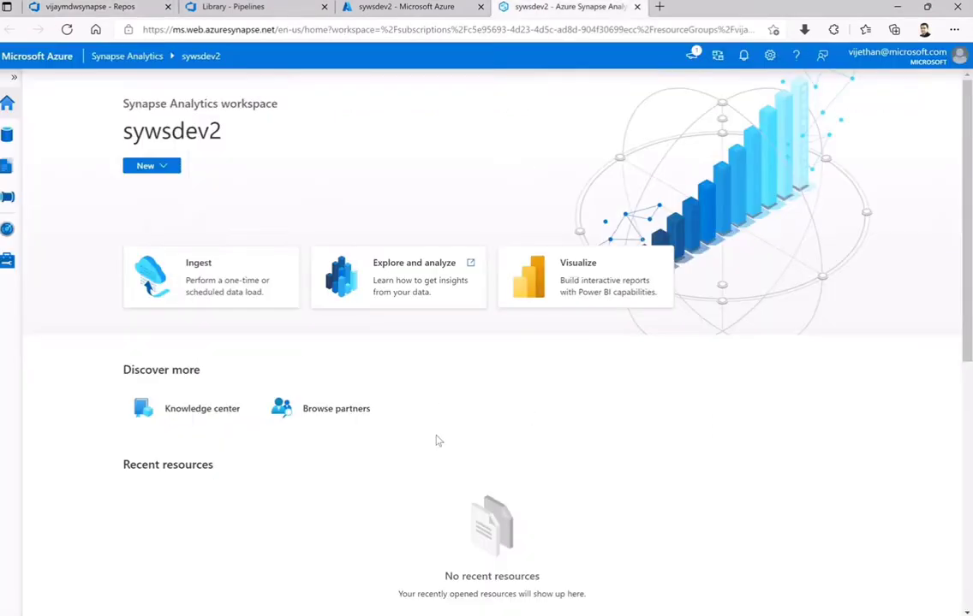
left_click(7, 258)
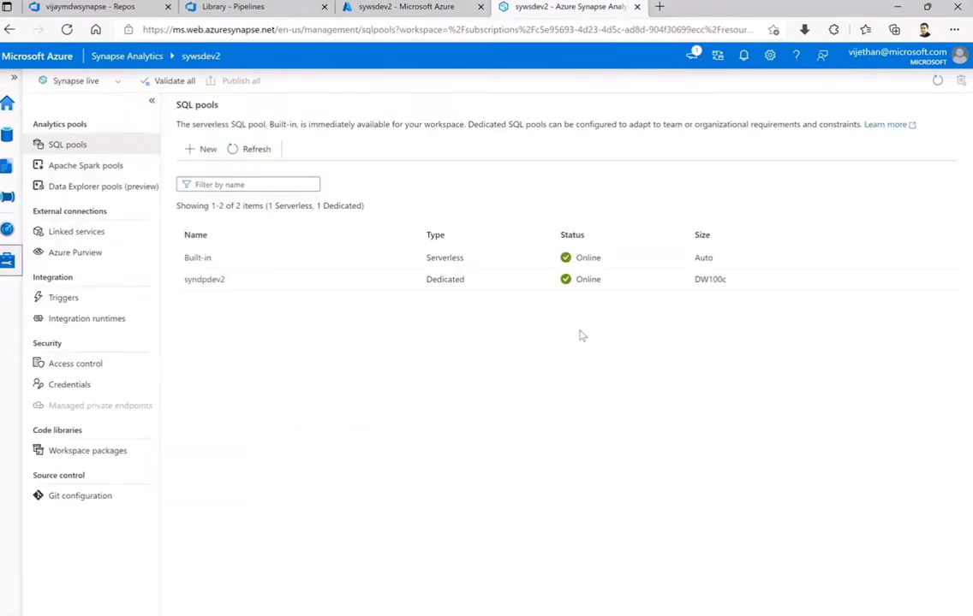
left_click(70, 367)
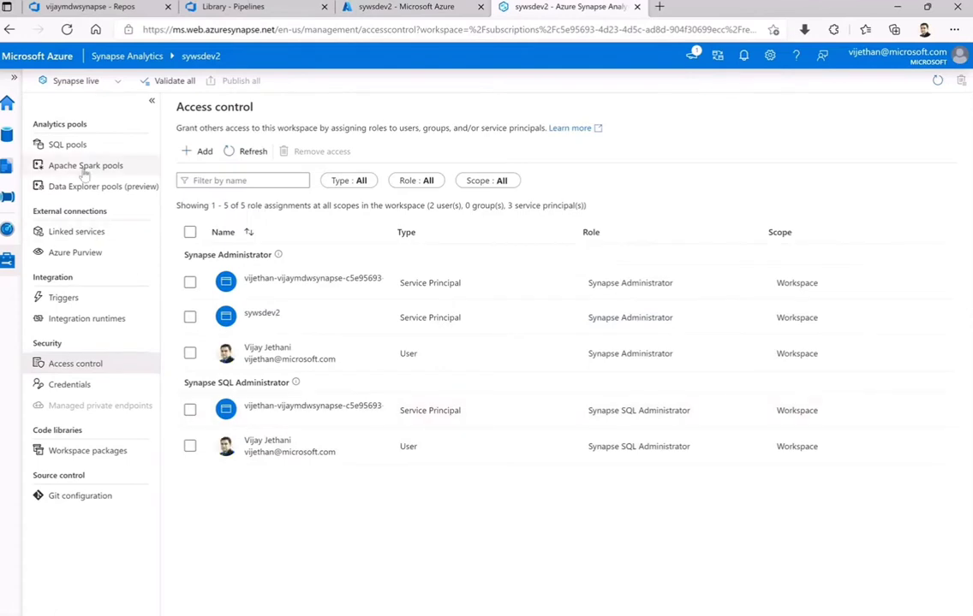
left_click(74, 496)
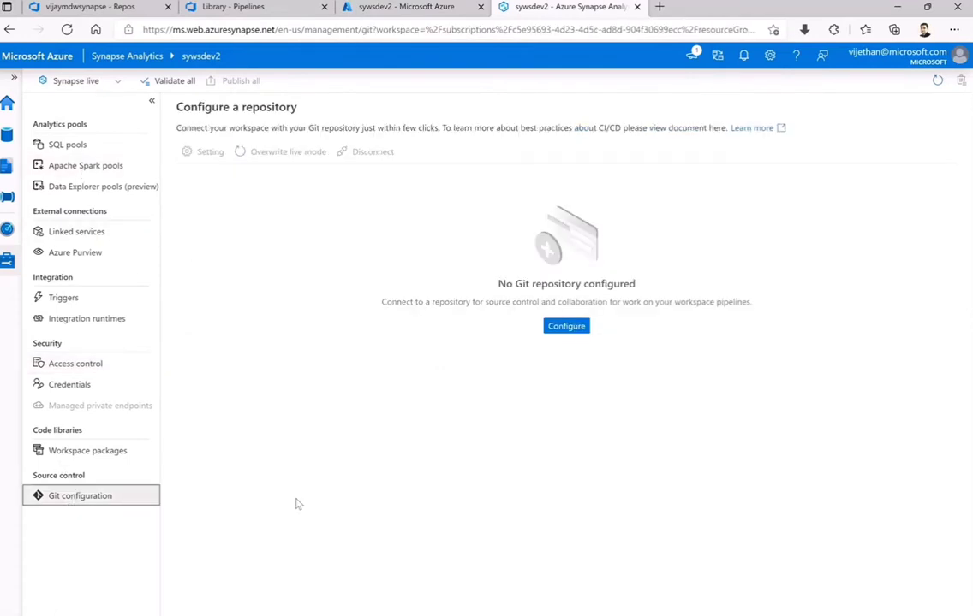
Start configuring a repository with type Azure DevOps Git and the Microsoft Azure Active Directory tenant, and continue to the repository settings.
left_click(564, 327)
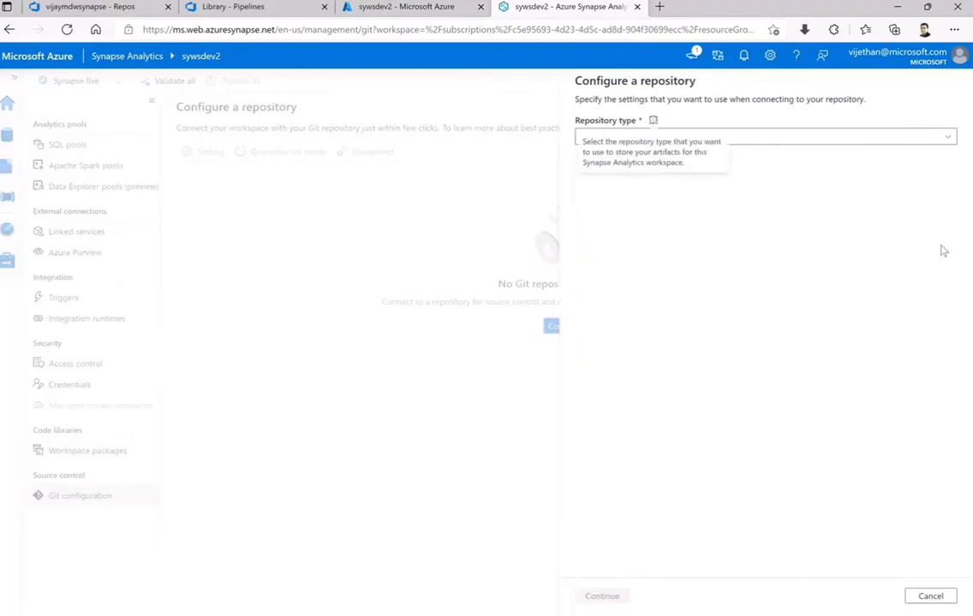
left_click(833, 143)
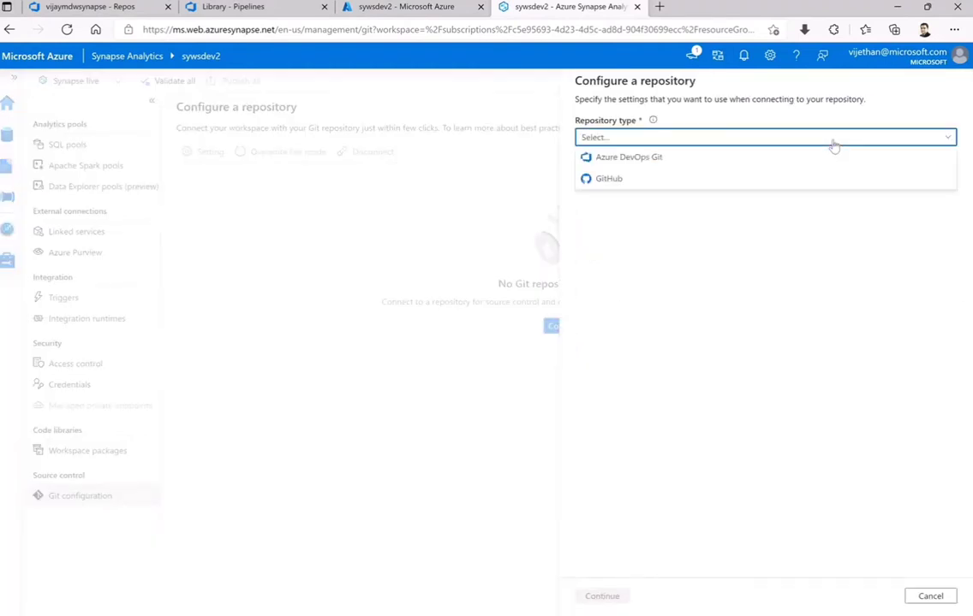
left_click(678, 159)
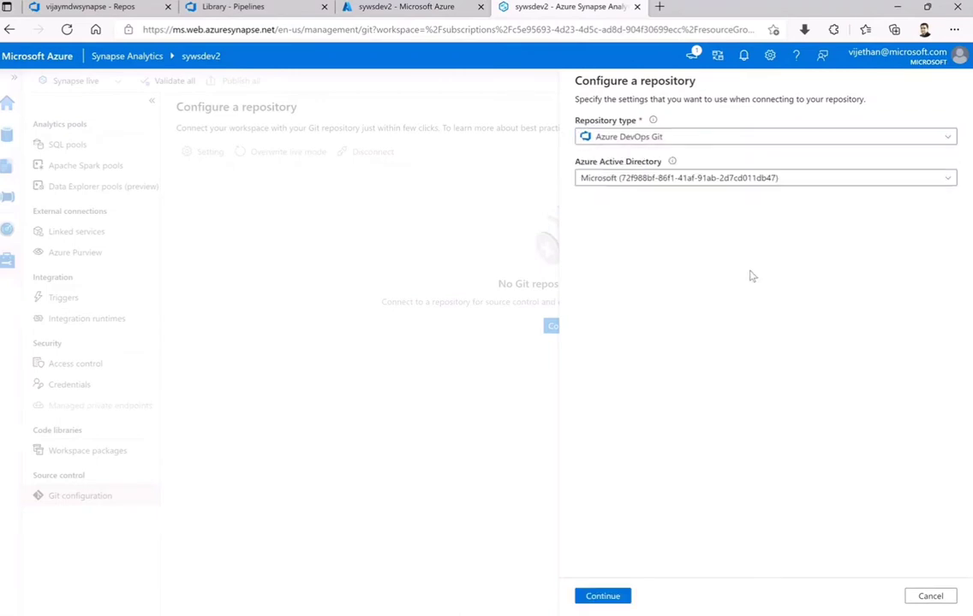
left_click(811, 180)
left_click(812, 183)
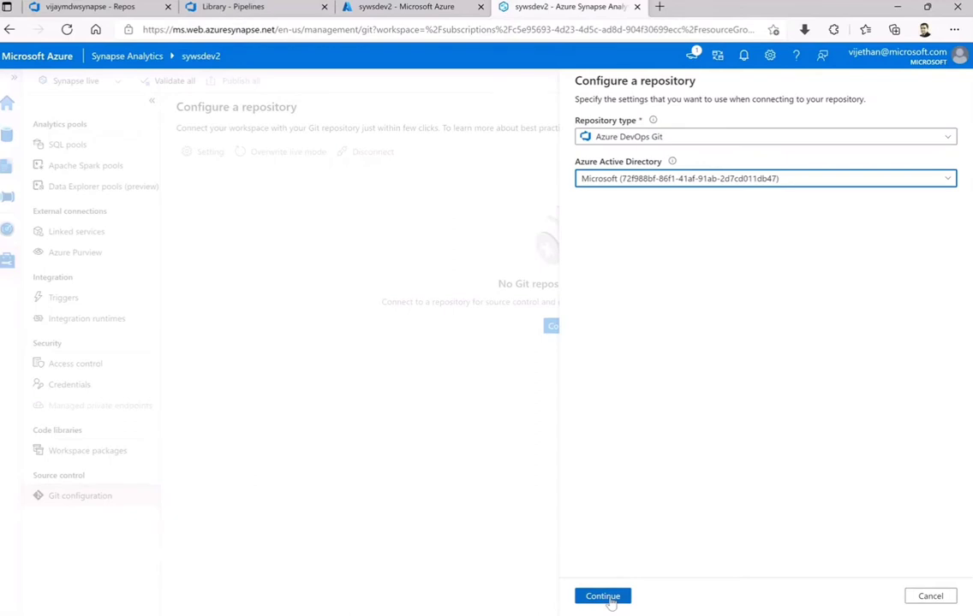
left_click(603, 597)
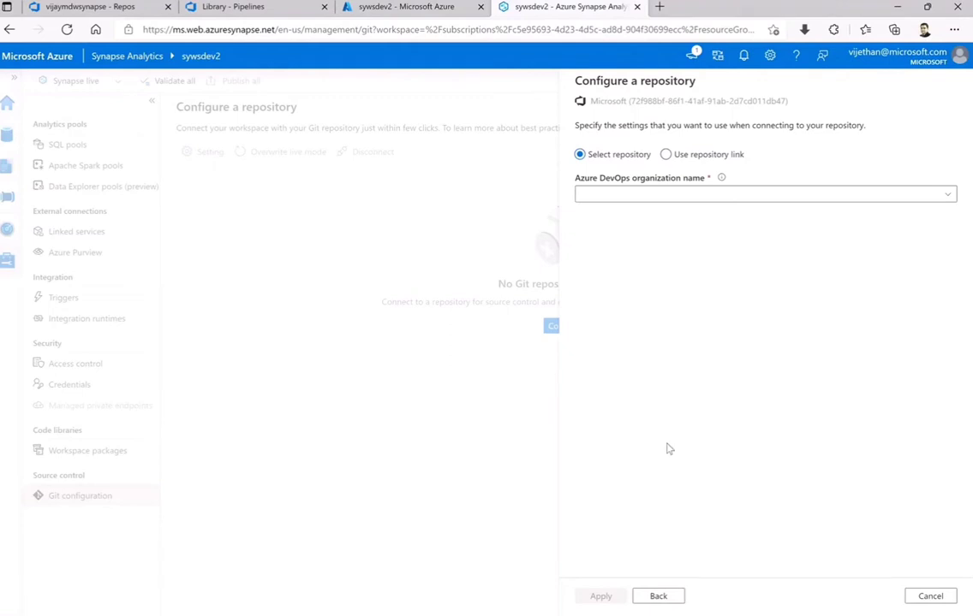
Select the Azure DevOps organization hosting the lab, the project vijaymdwsynapse and the repository vijaymdwsynapse.
left_click(668, 199)
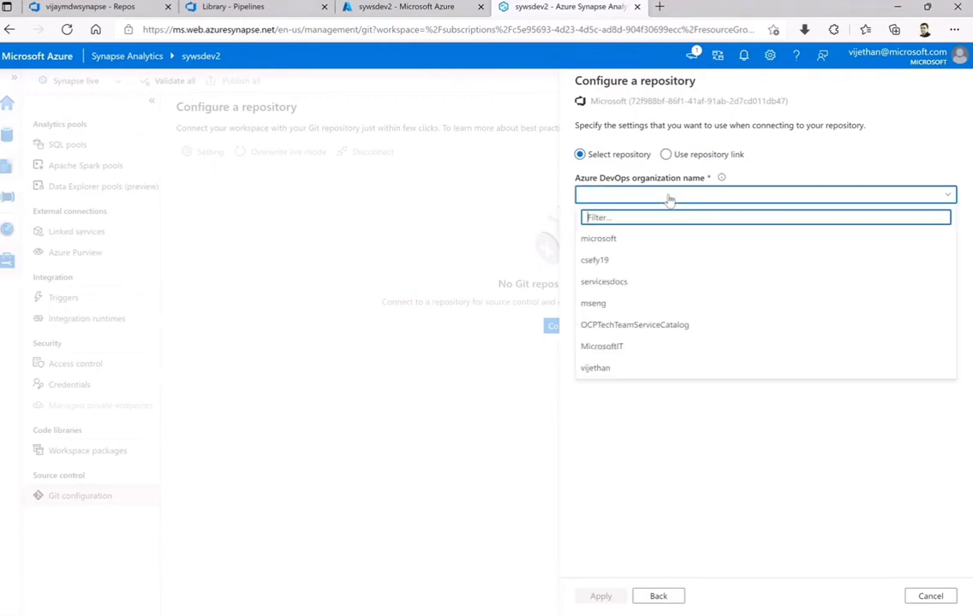
left_click(597, 373)
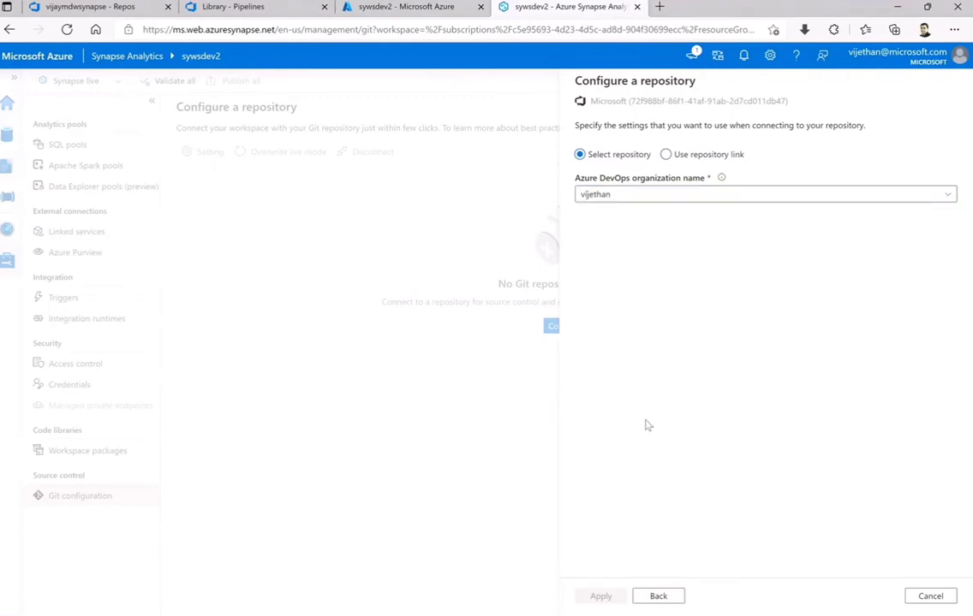
left_click(605, 237)
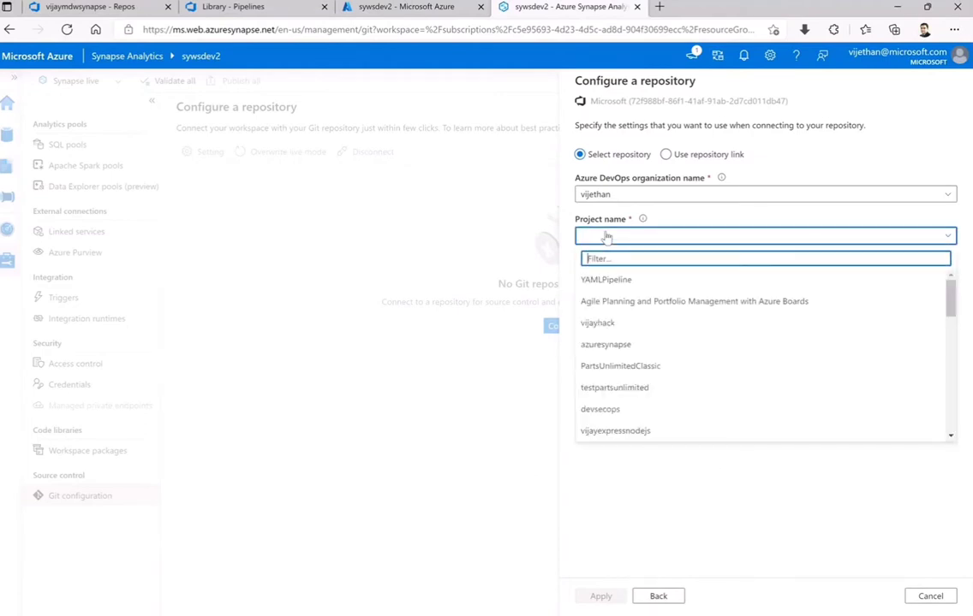
type("mdw")
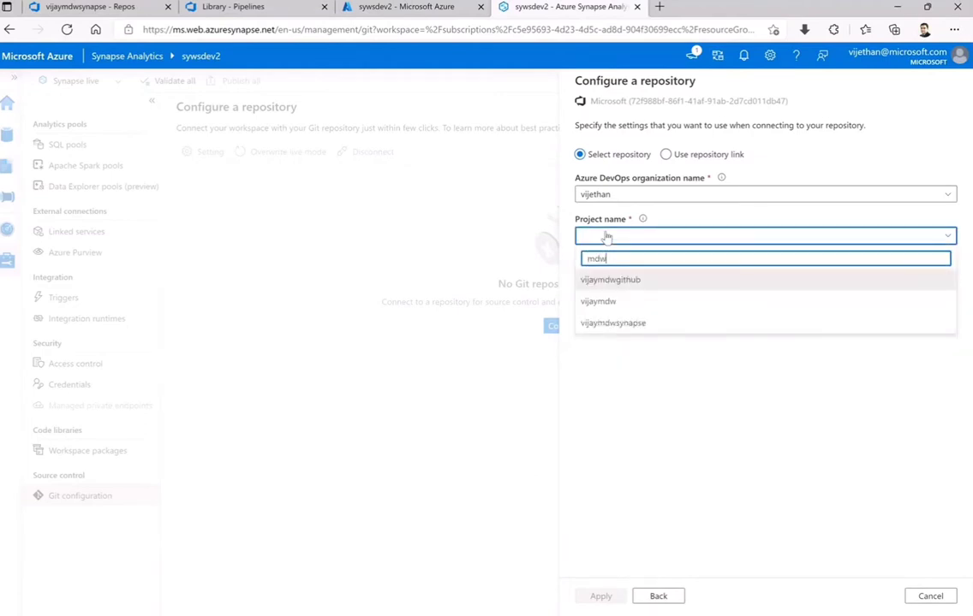
left_click(627, 325)
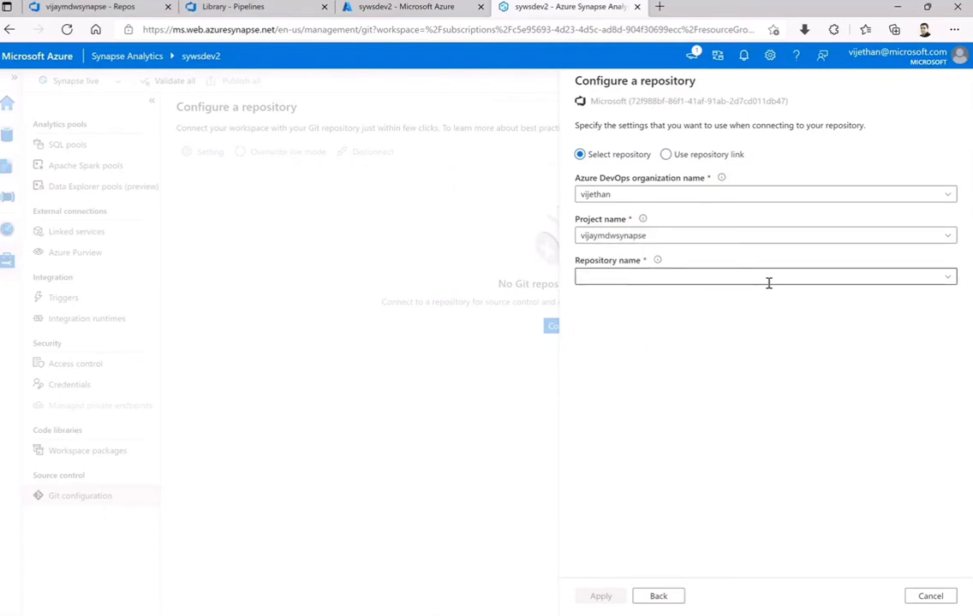
left_click(946, 278)
left_click(617, 299)
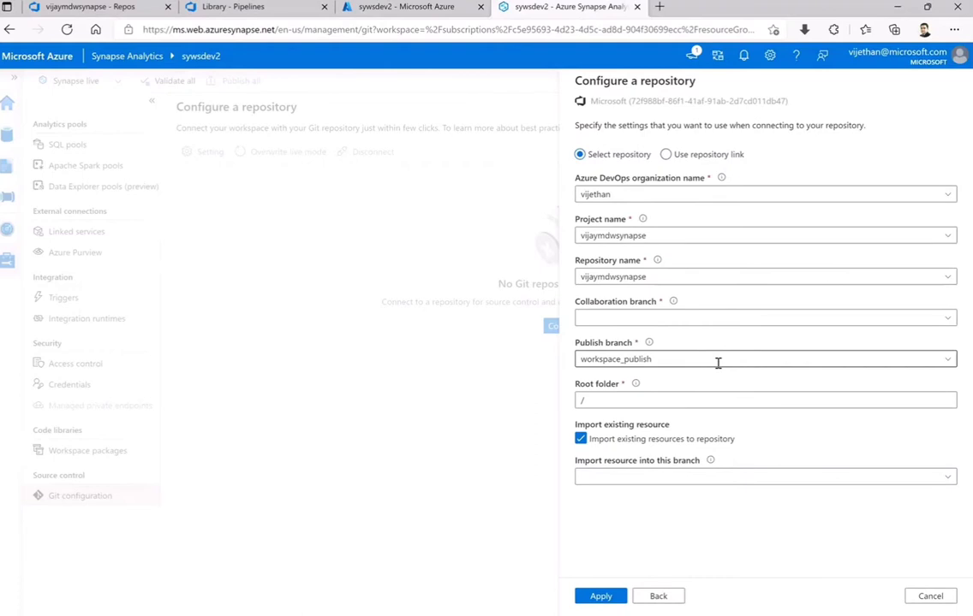
Set the collaboration branch to main in the repository configuration.
left_click(951, 320)
left_click(605, 383)
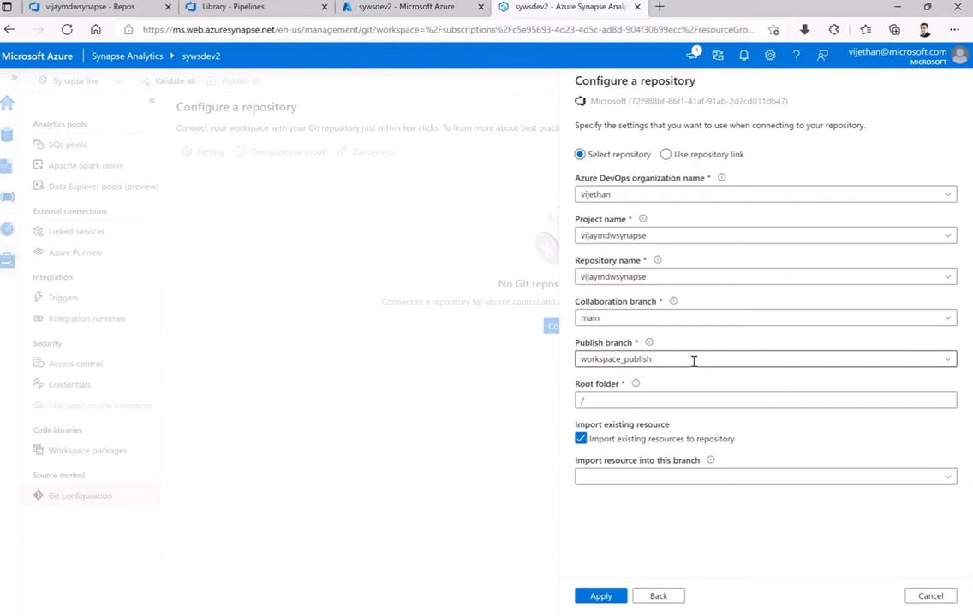
left_click(601, 399)
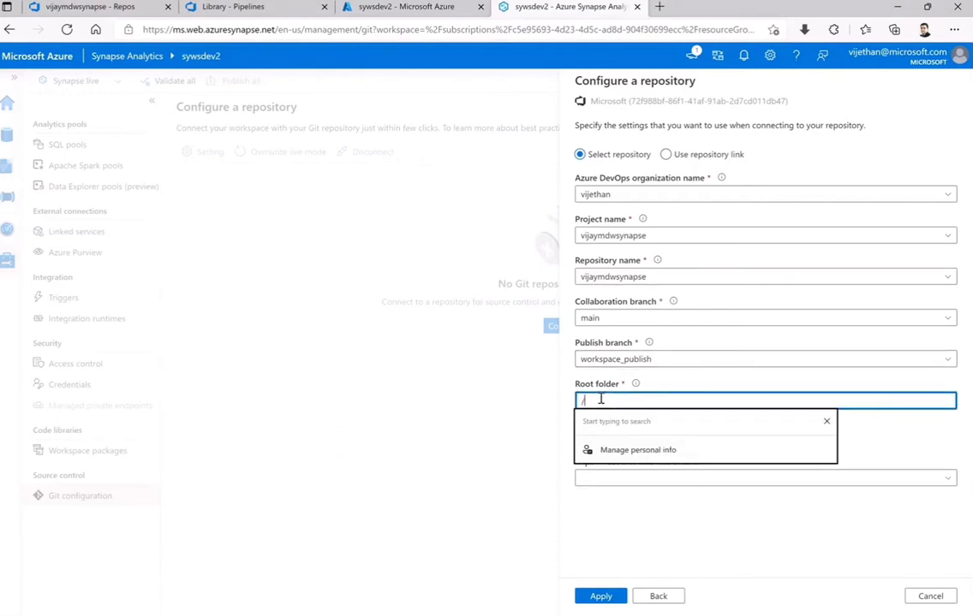
left_click(878, 430)
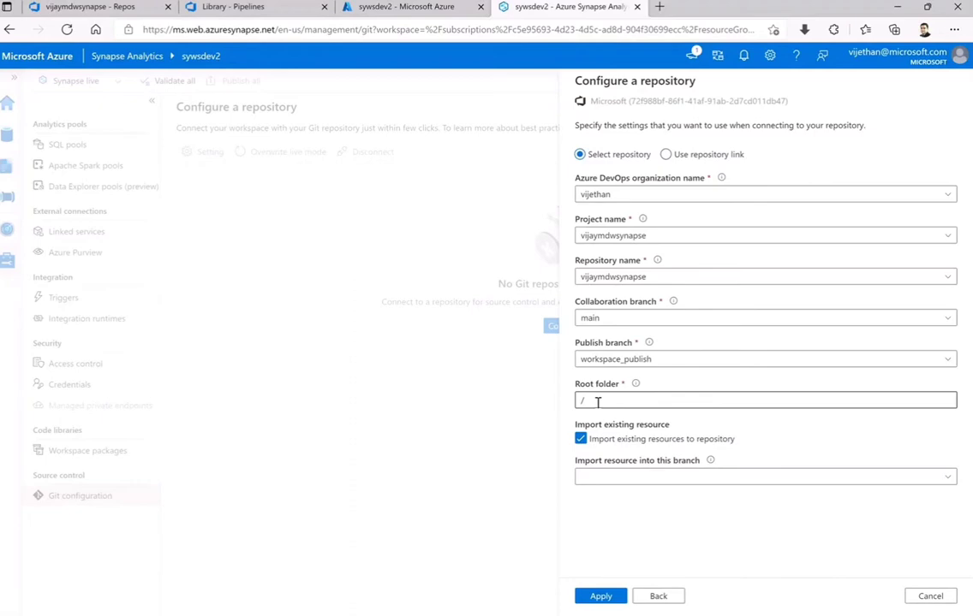
Set the root folder to /e2e_samples/parking_sensors_synapse/synapse/workspace, copying the path from the README's repository settings table.
left_click(75, 8)
scroll(486, 406, "down", 5)
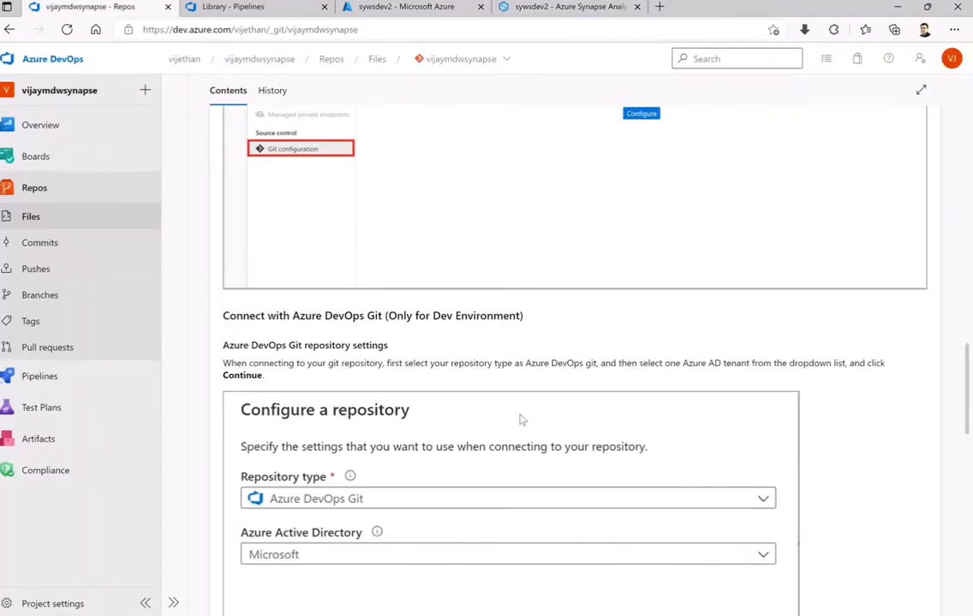
scroll(521, 419, "down", 5)
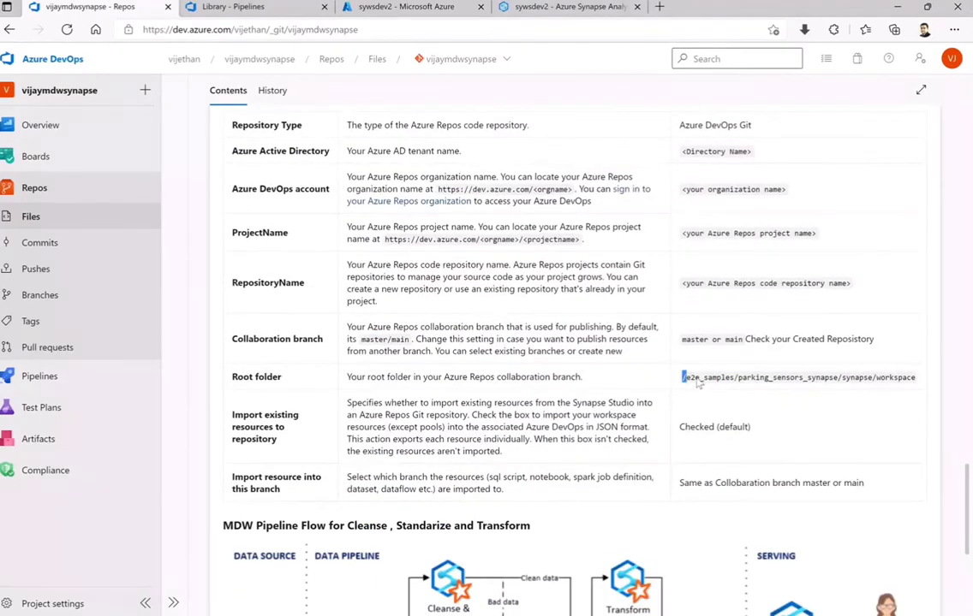
left_click_drag(681, 377, 921, 383)
key("ctrl+c")
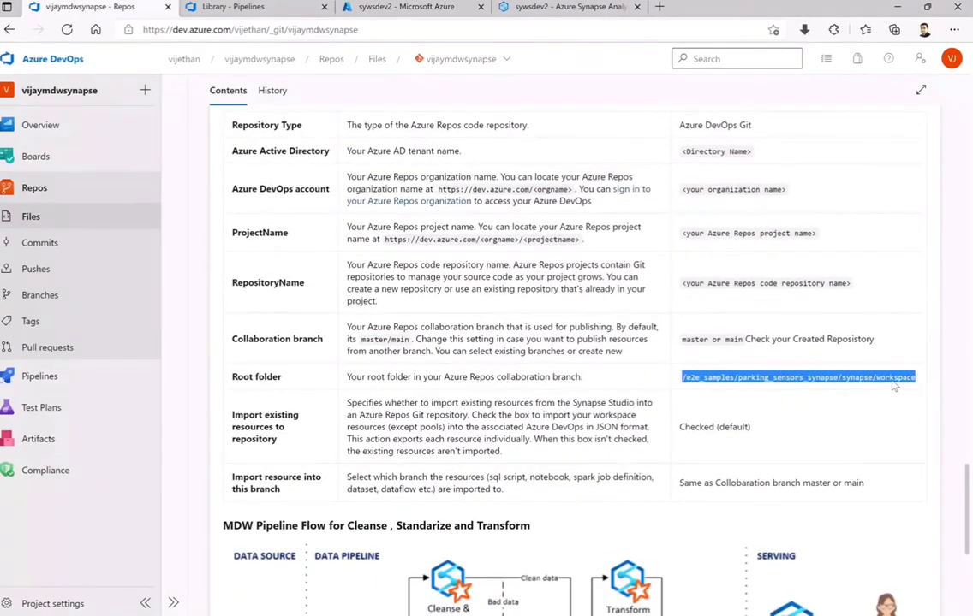
left_click(563, 6)
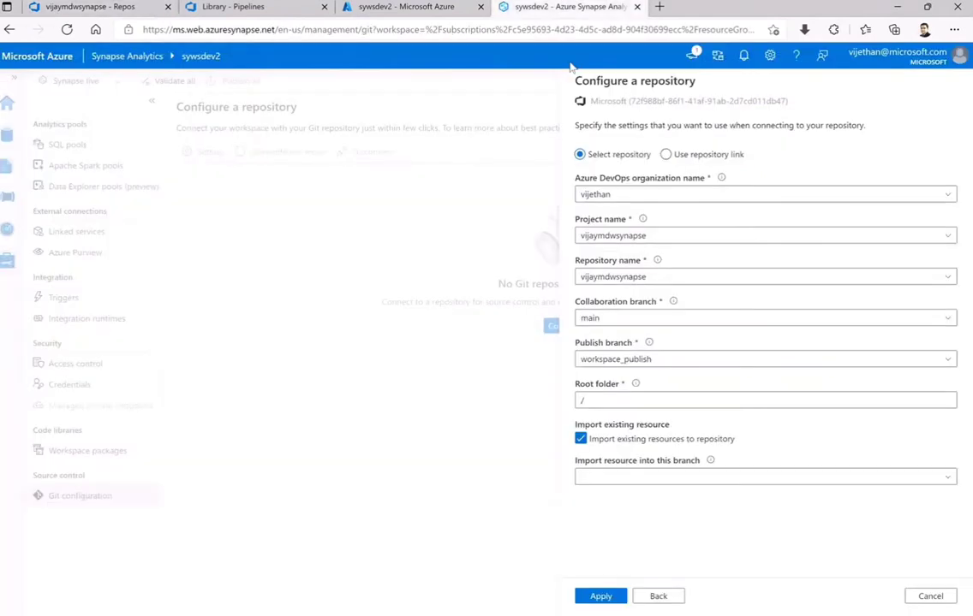
left_click(593, 399)
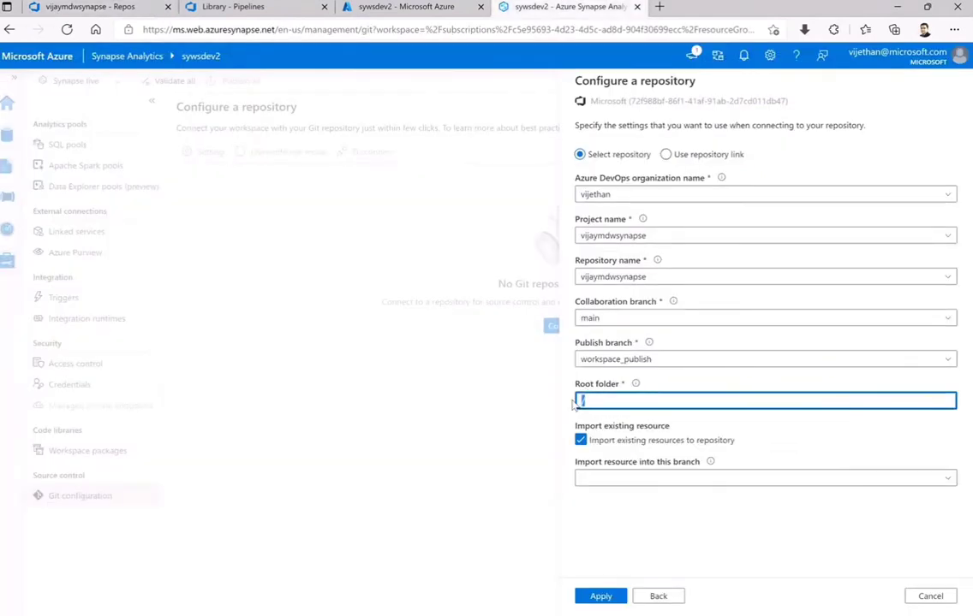
key("ctrl+v")
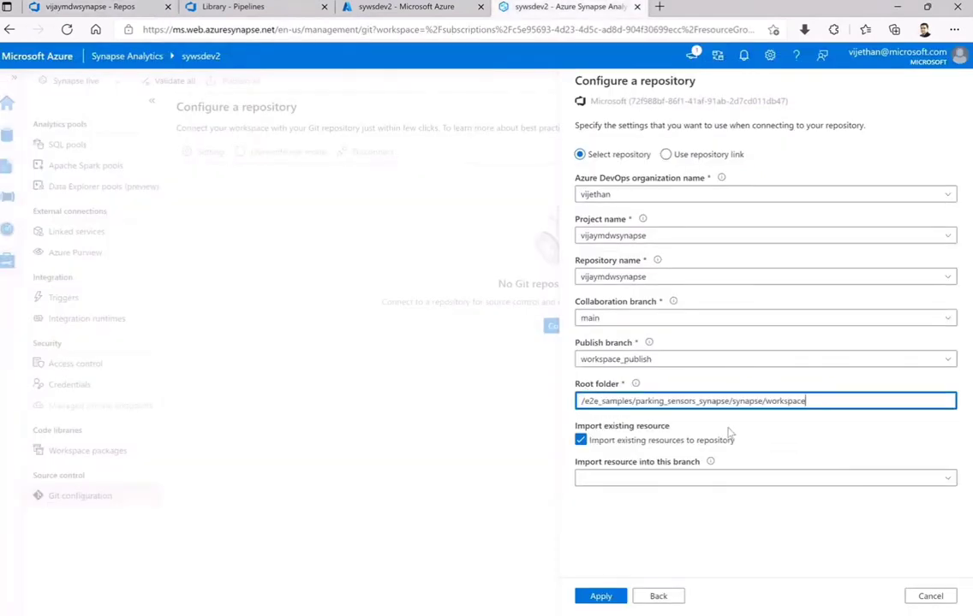
Set the branch for importing existing resources to main and apply the repository configuration.
left_click(820, 441)
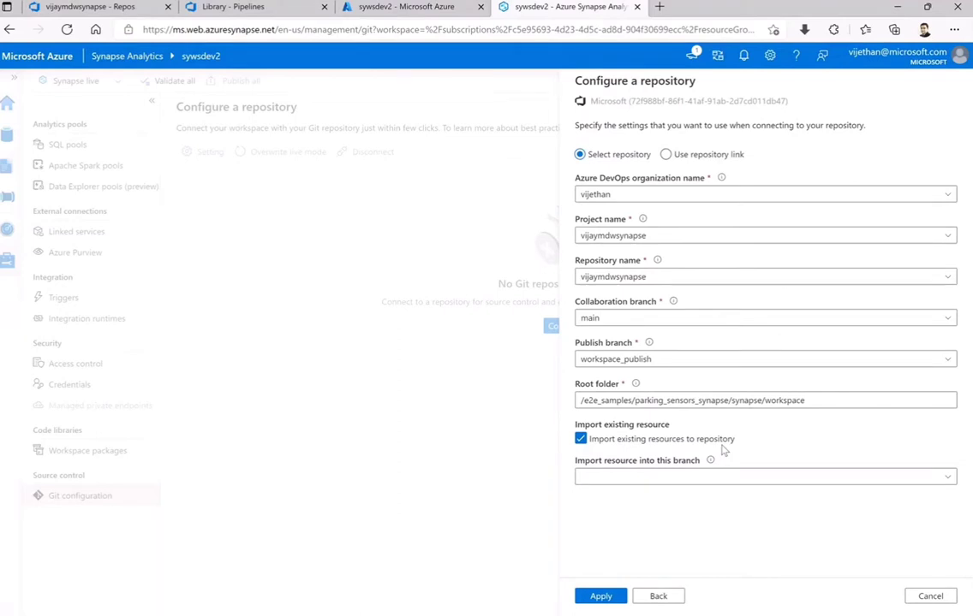
left_click(716, 478)
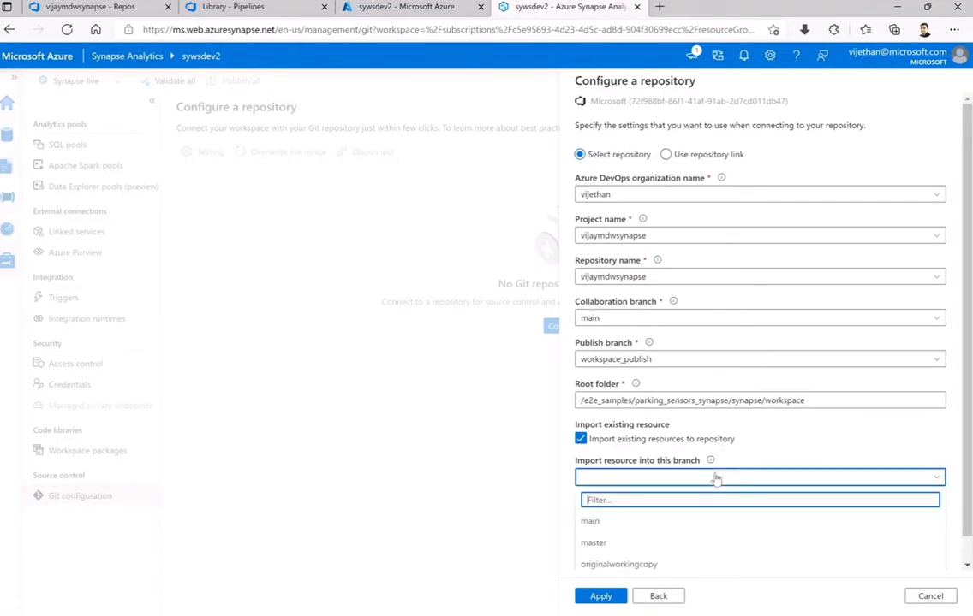
left_click(591, 523)
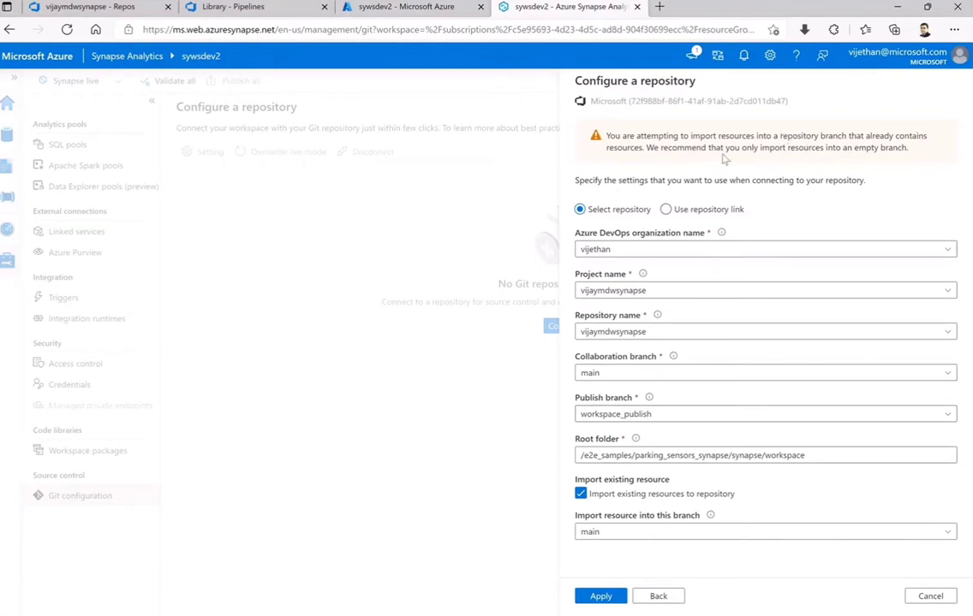
left_click(747, 457)
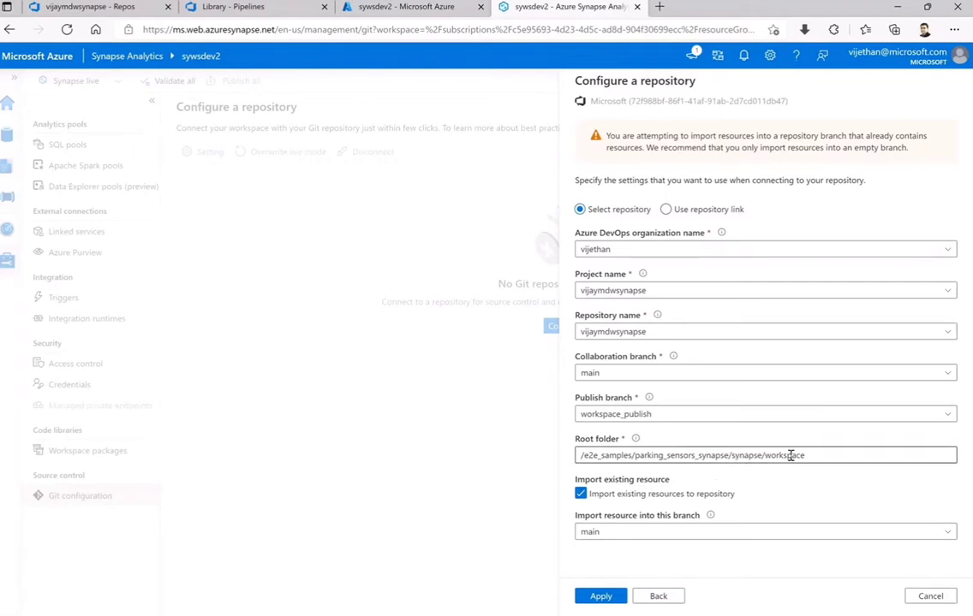
left_click(606, 602)
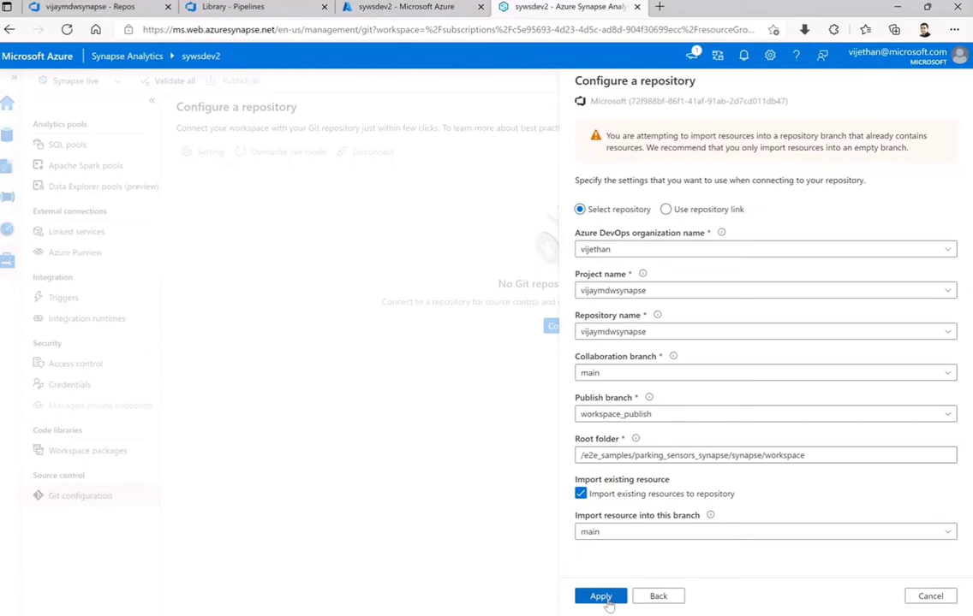
left_click(603, 597)
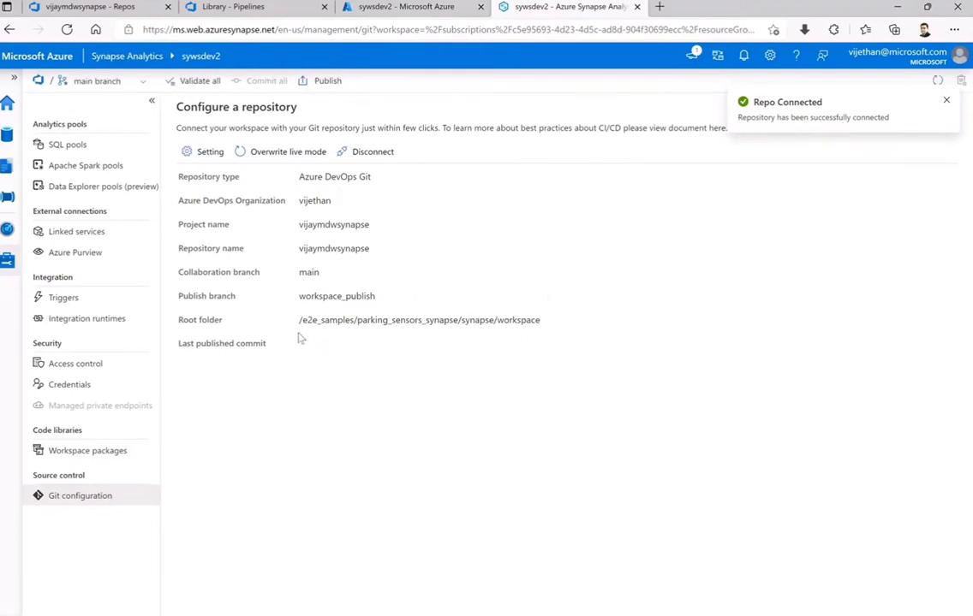
Switch to the Azure DevOps repository and examine the imported artifacts in e2e_samples/parking_sensors_synapse/synapse/workspace on the main branch.
left_click(90, 6)
left_click(36, 191)
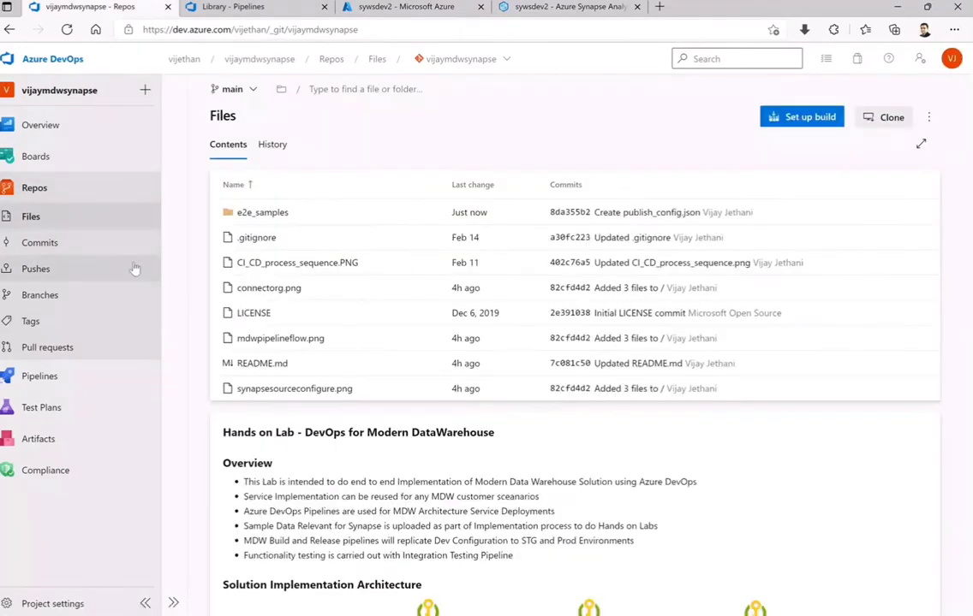
left_click(257, 215)
left_click(274, 214)
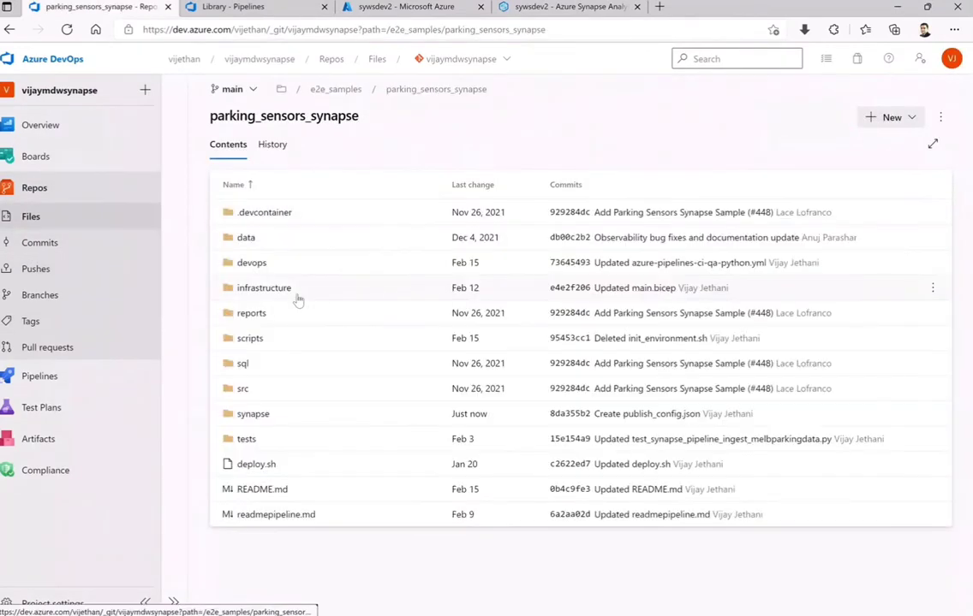
left_click(253, 414)
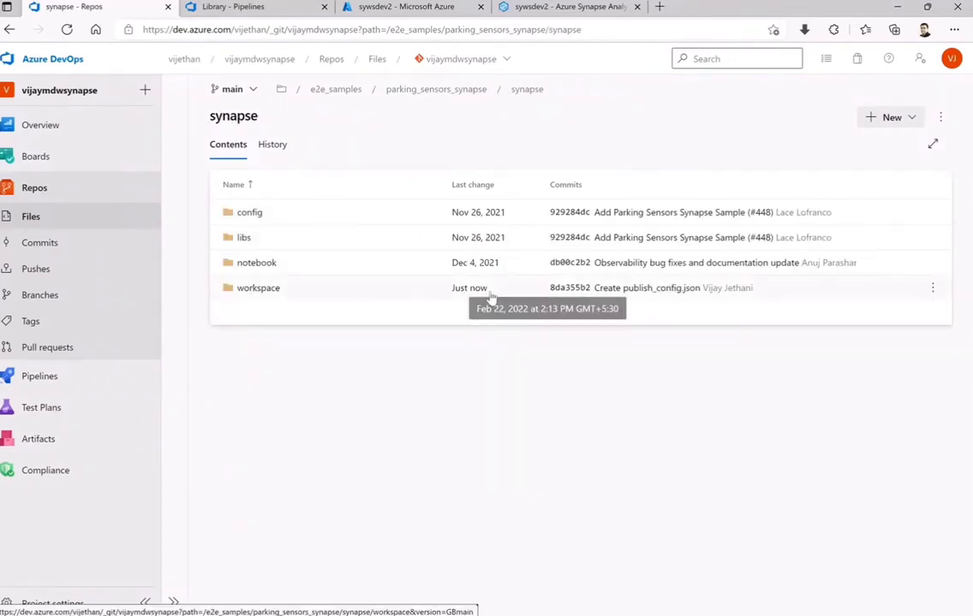
left_click(248, 289)
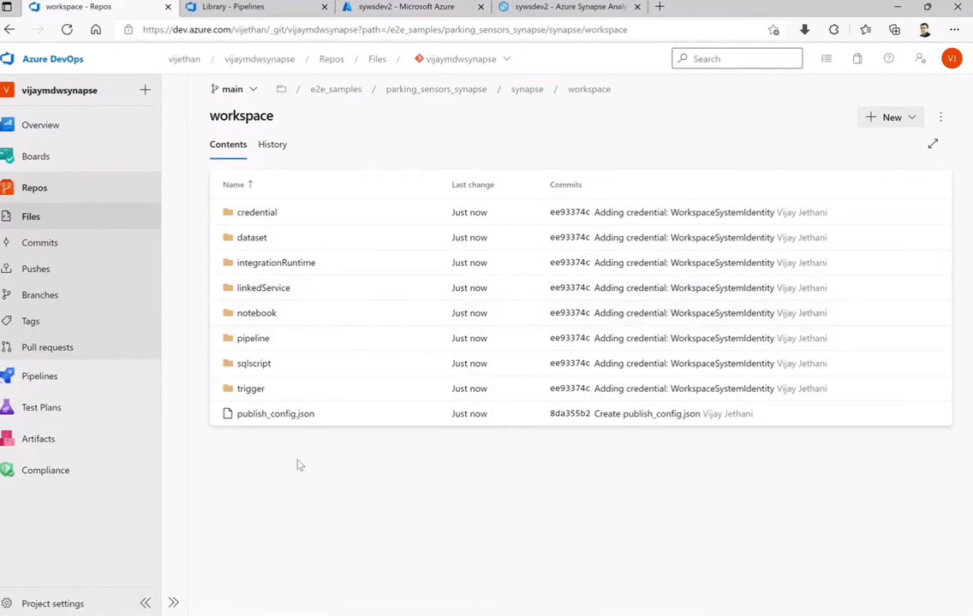
left_click(525, 91)
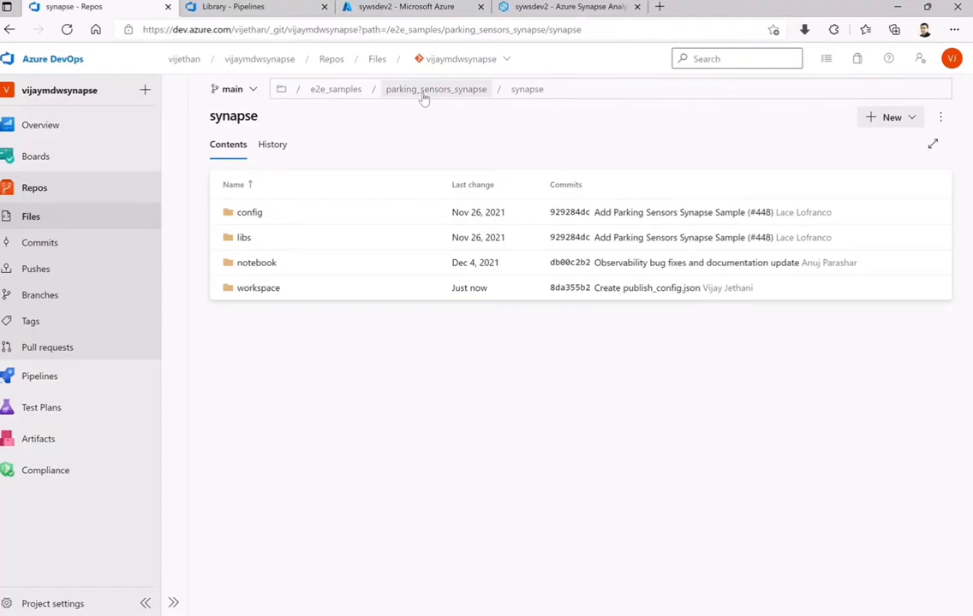
Return to Synapse Studio and start the T_Sched schedule trigger of the sywsdev2 workspace.
left_click(560, 6)
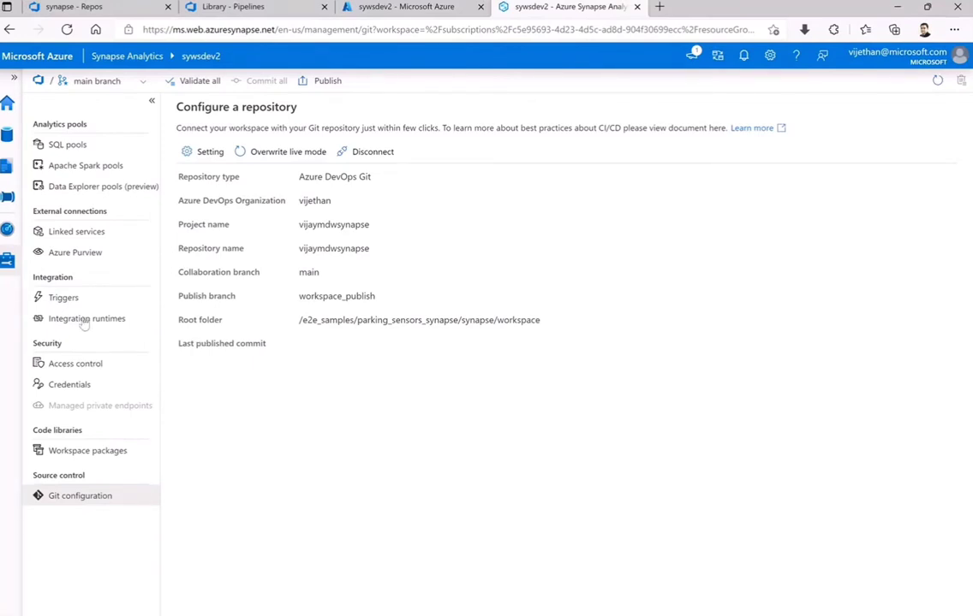
left_click(65, 298)
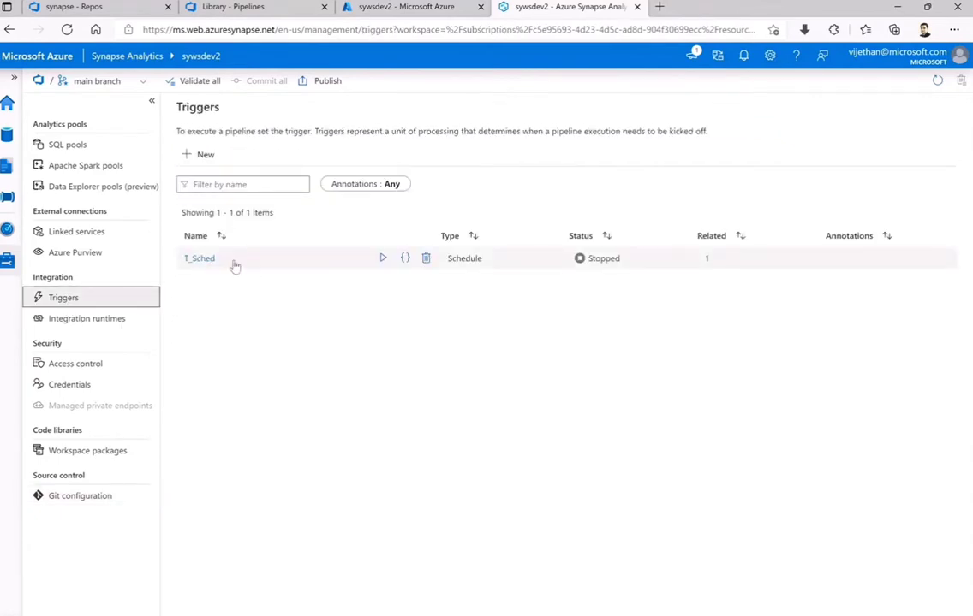
left_click(382, 258)
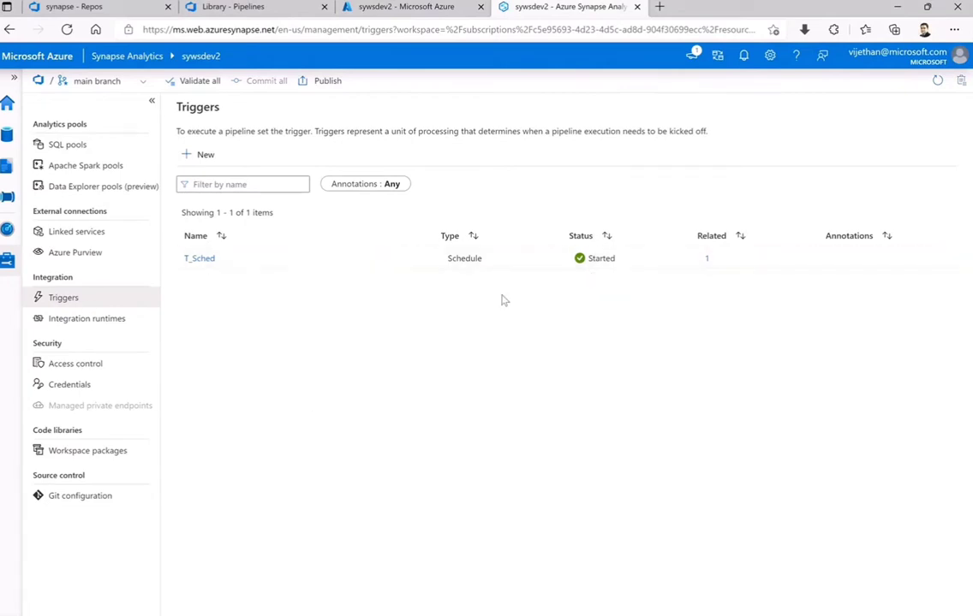
Start publishing the main branch and review the pending changes, collapsing every category except Triggers.
left_click(327, 83)
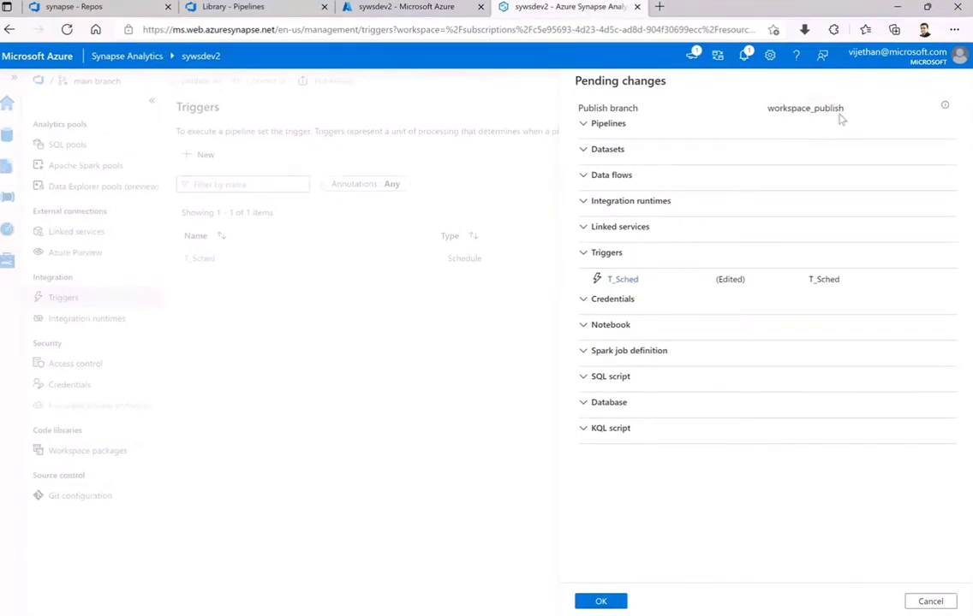
left_click(585, 124)
left_click(584, 150)
left_click(583, 175)
left_click(583, 201)
left_click(583, 227)
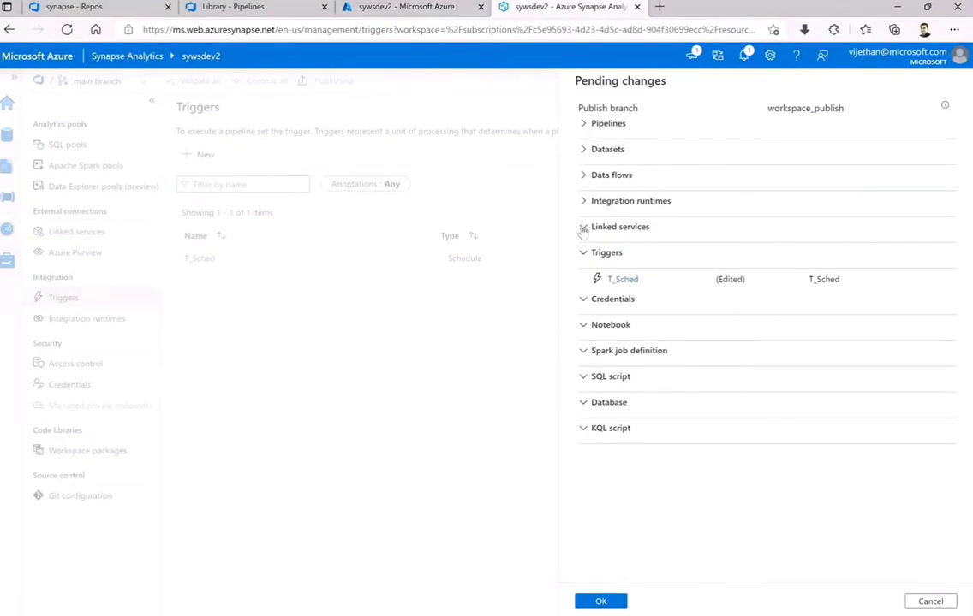
left_click(583, 298)
left_click(583, 326)
left_click(583, 351)
left_click(585, 377)
left_click(584, 403)
left_click(584, 428)
Check the Azure DevOps repository's branch list for the workspace_publish branch.
left_click(81, 8)
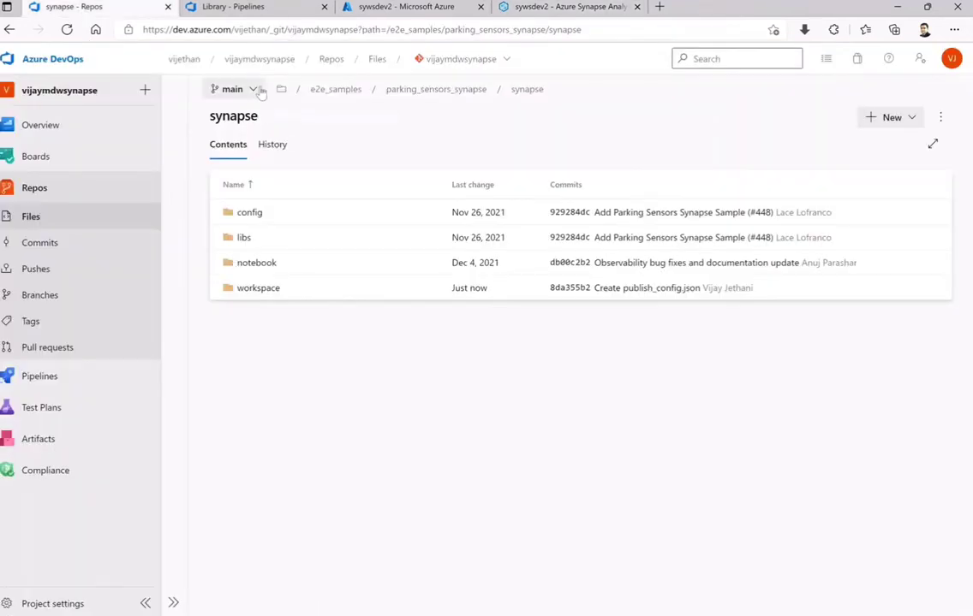
left_click(229, 89)
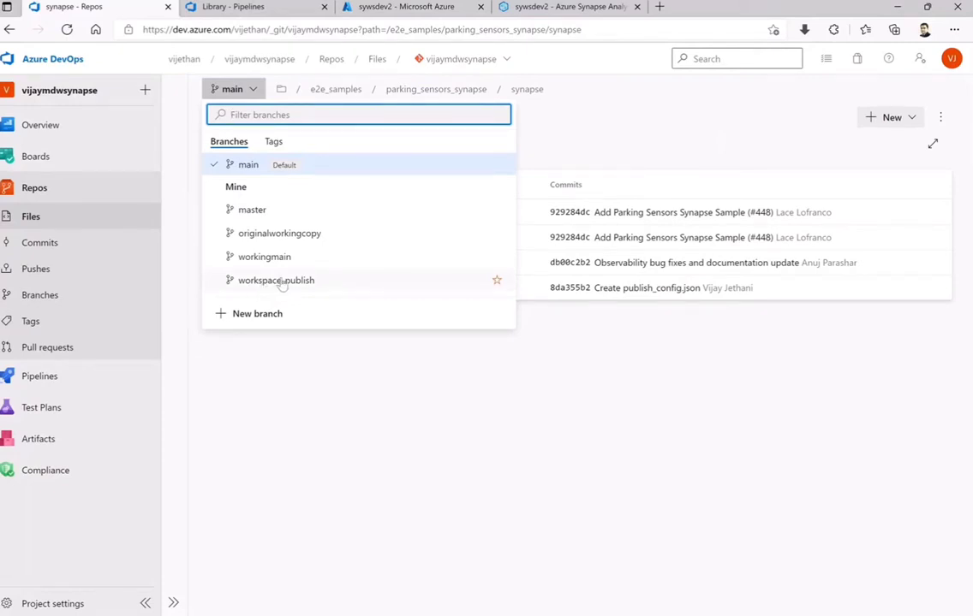
key("Escape")
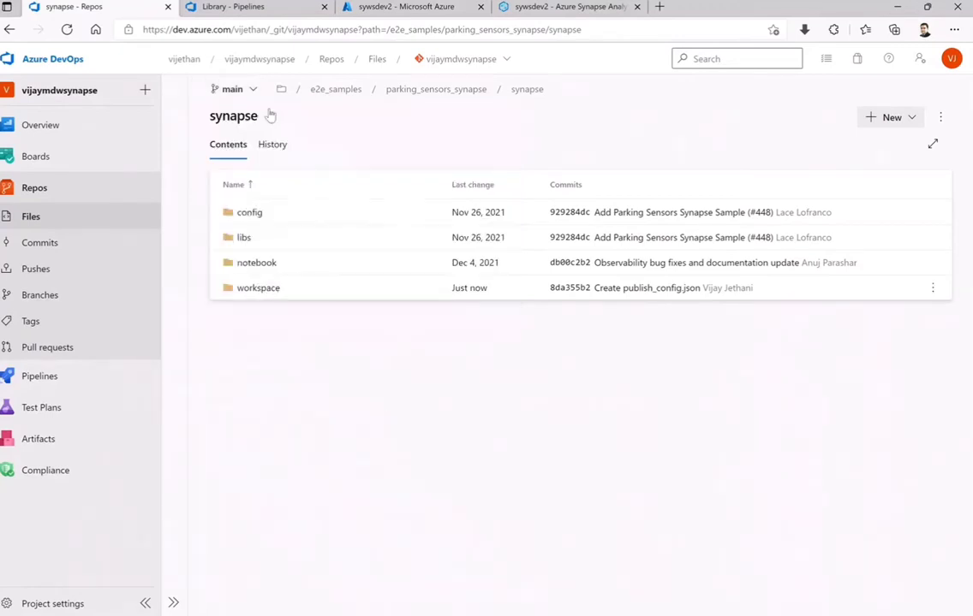
left_click(553, 15)
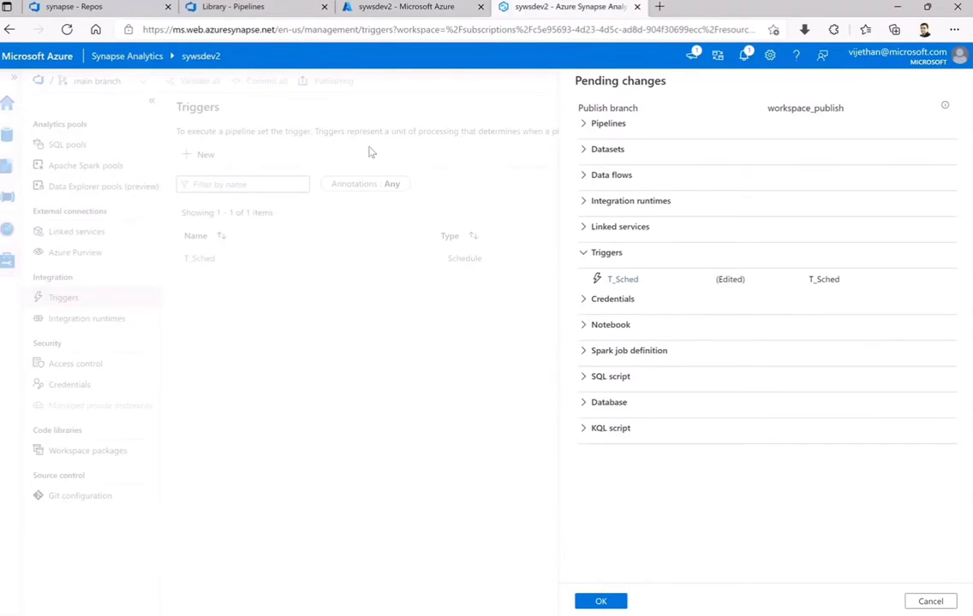
left_click(403, 7)
left_click(74, 7)
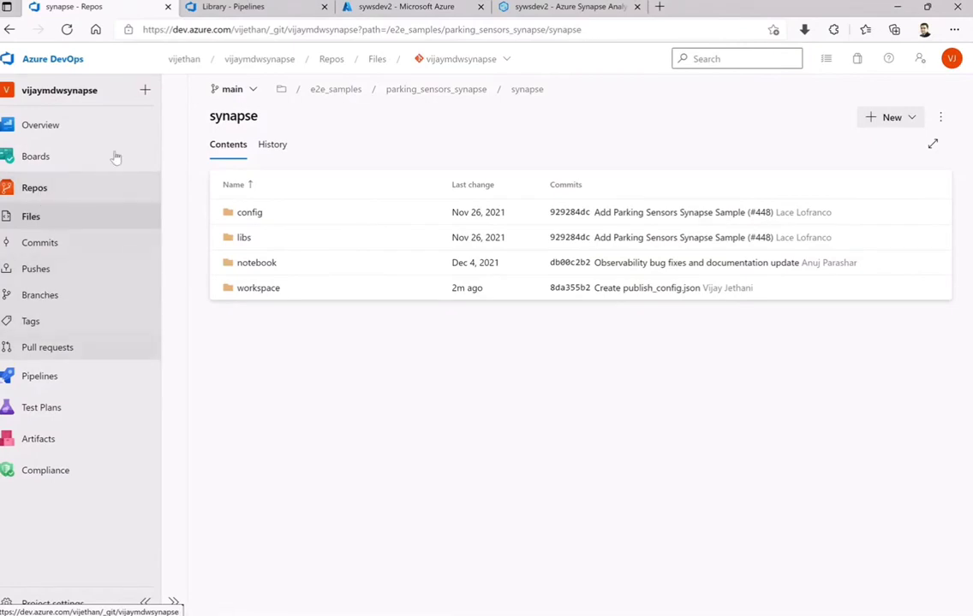
left_click(255, 91)
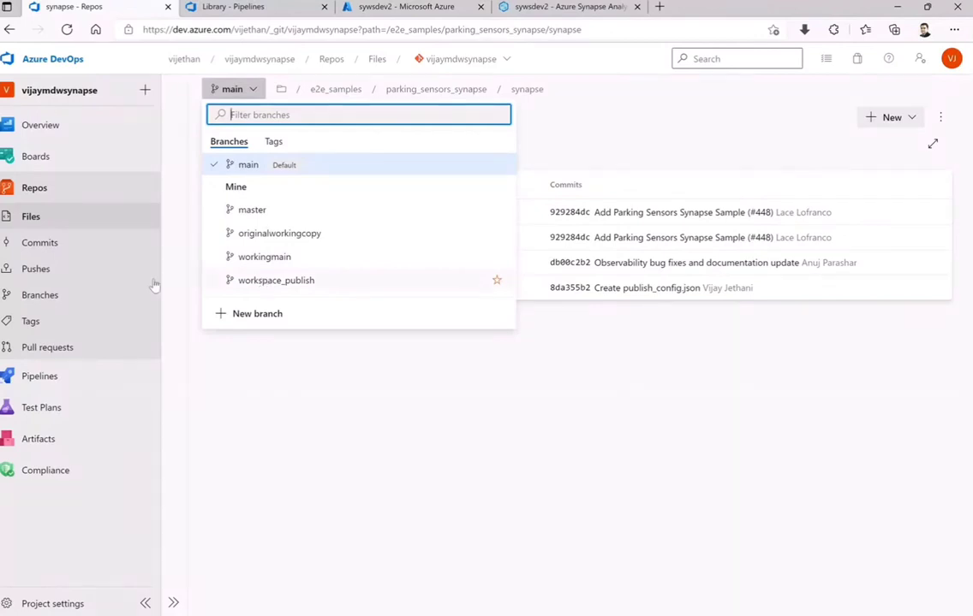
left_click(57, 295)
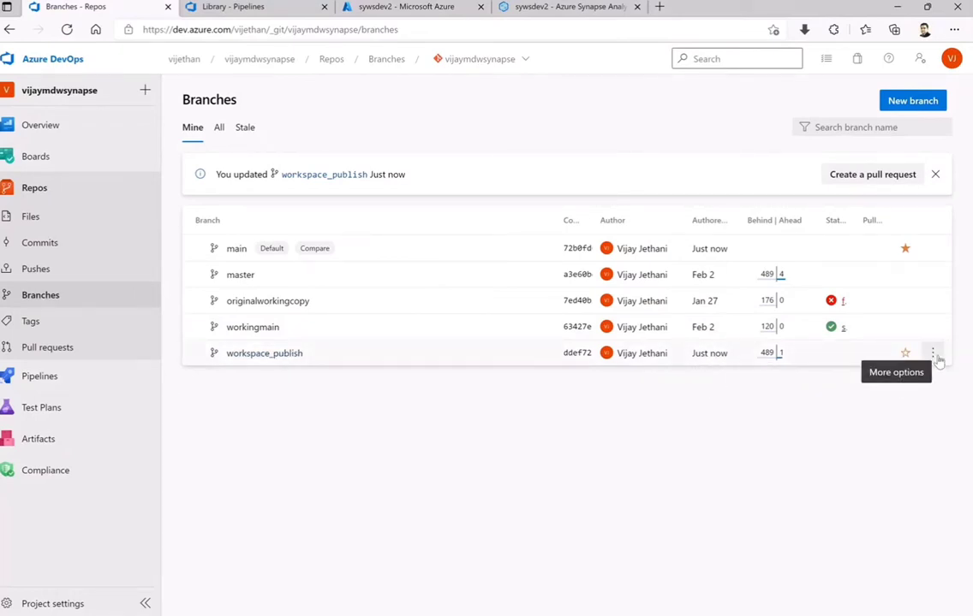
Return to Synapse Studio and confirm publishing the pending T_Sched change to workspace_publish.
left_click(393, 11)
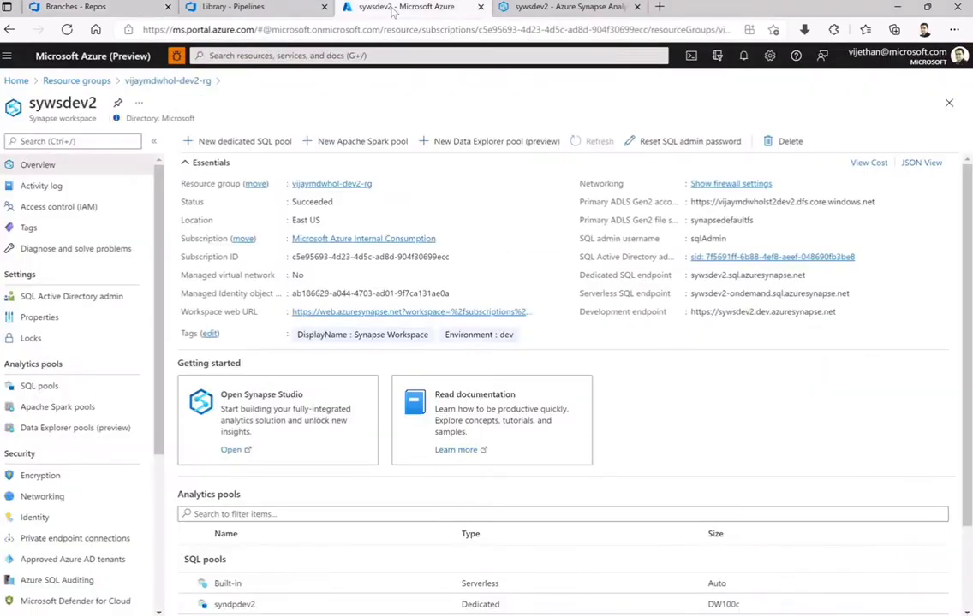
left_click(542, 8)
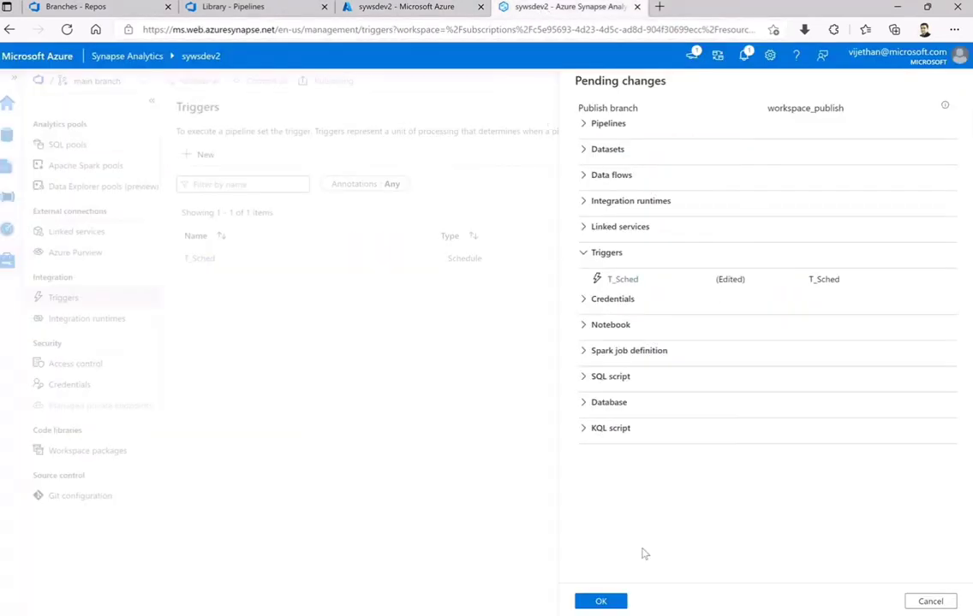
left_click(603, 603)
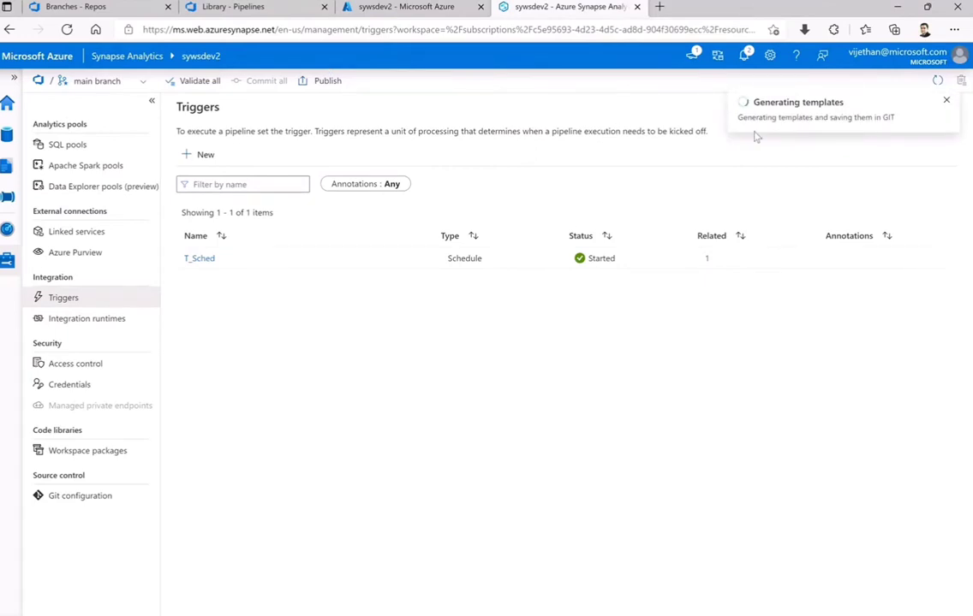
Switch to the Azure DevOps branches and inspect the sywsdev2 folder in the workspace_publish branch.
left_click(75, 6)
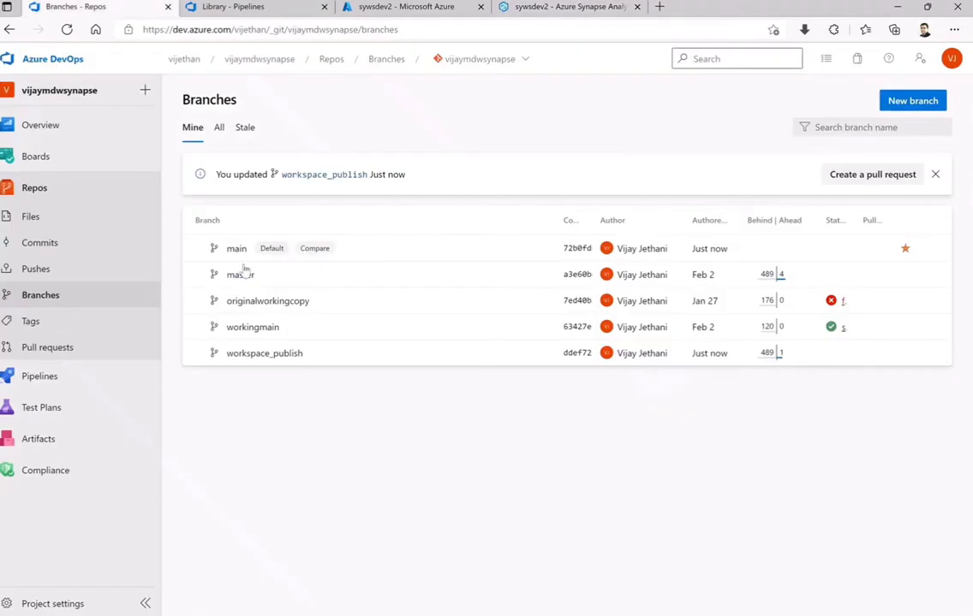
left_click(259, 354)
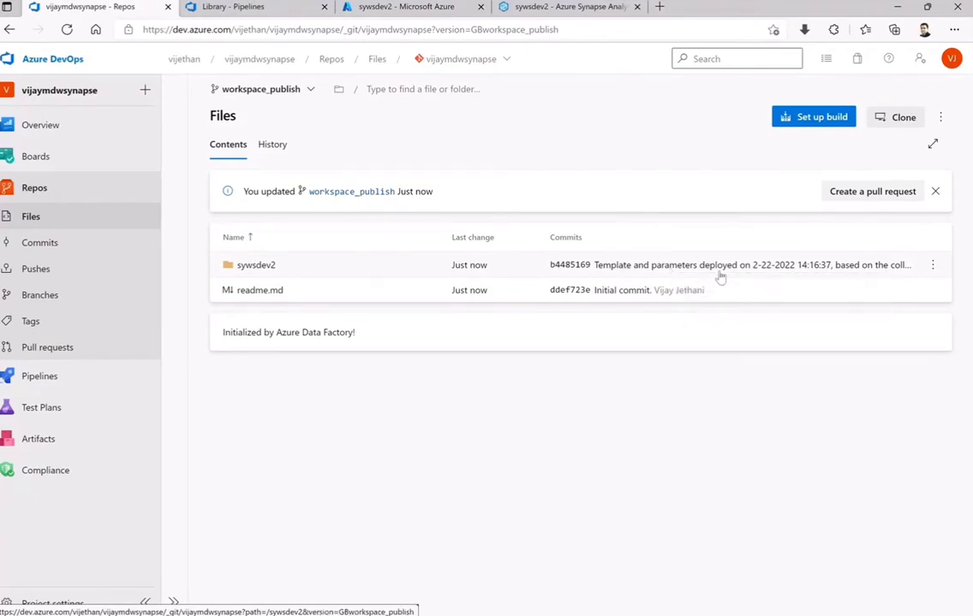
left_click(257, 265)
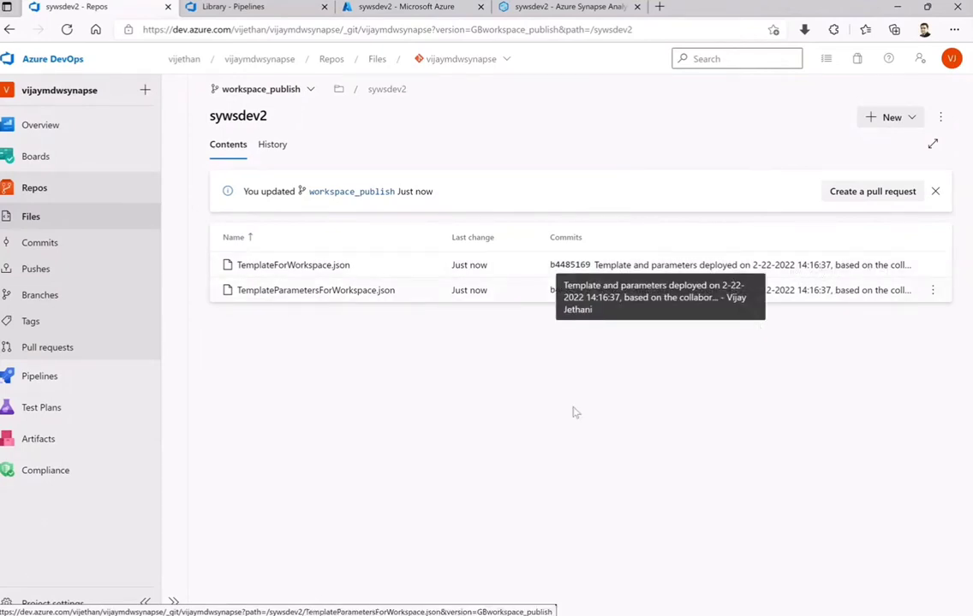
left_click(550, 6)
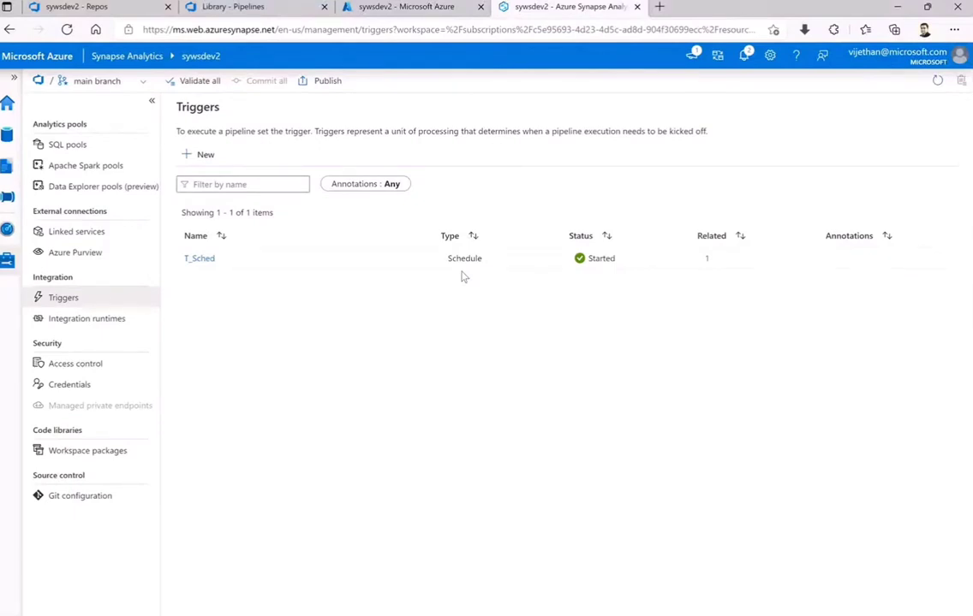
left_click(405, 7)
left_click(237, 7)
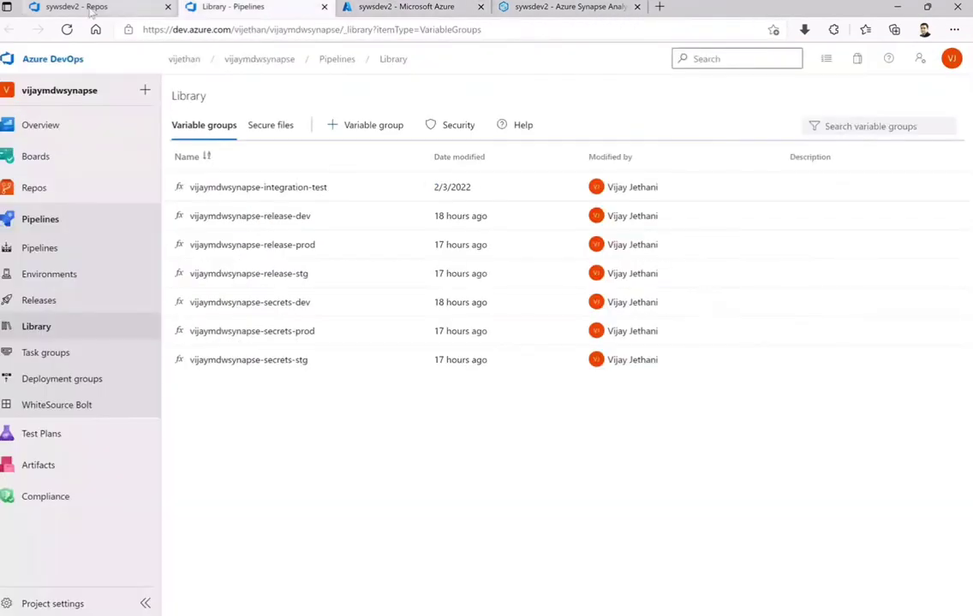
Open TemplateForWorkspace.json from the sywsdev2 folder of the workspace_publish branch in the Azure DevOps repository.
left_click(81, 7)
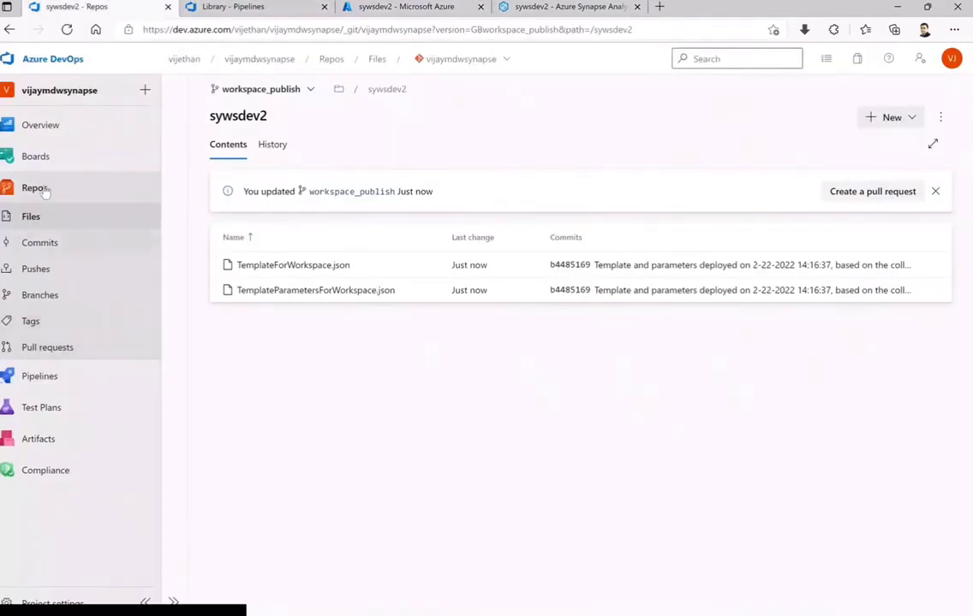
left_click(77, 219)
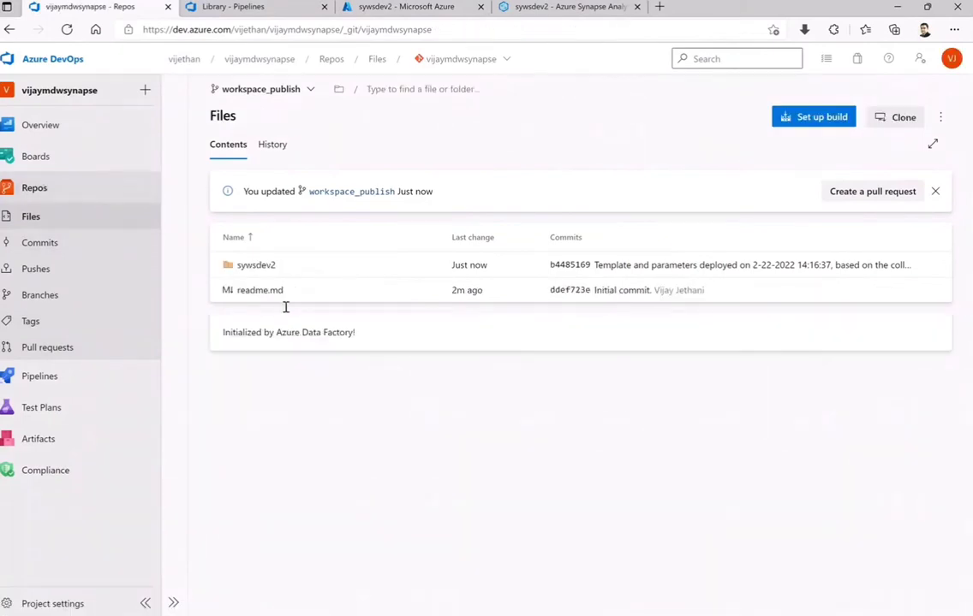
left_click(267, 268)
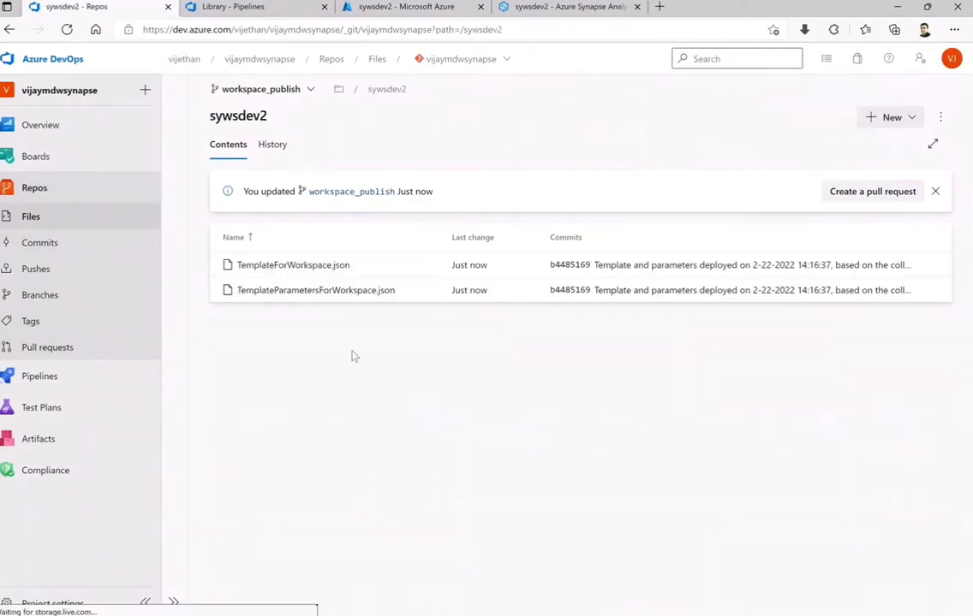
left_click(285, 266)
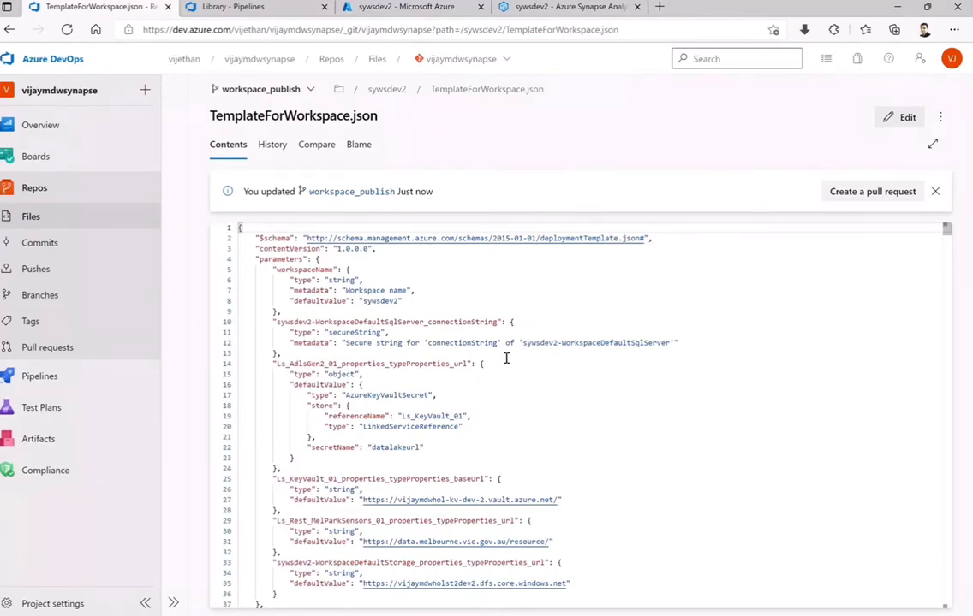
Examine the parameters, variables and pipeline activity definitions in TemplateForWorkspace.json.
scroll(470, 366, "down", 3)
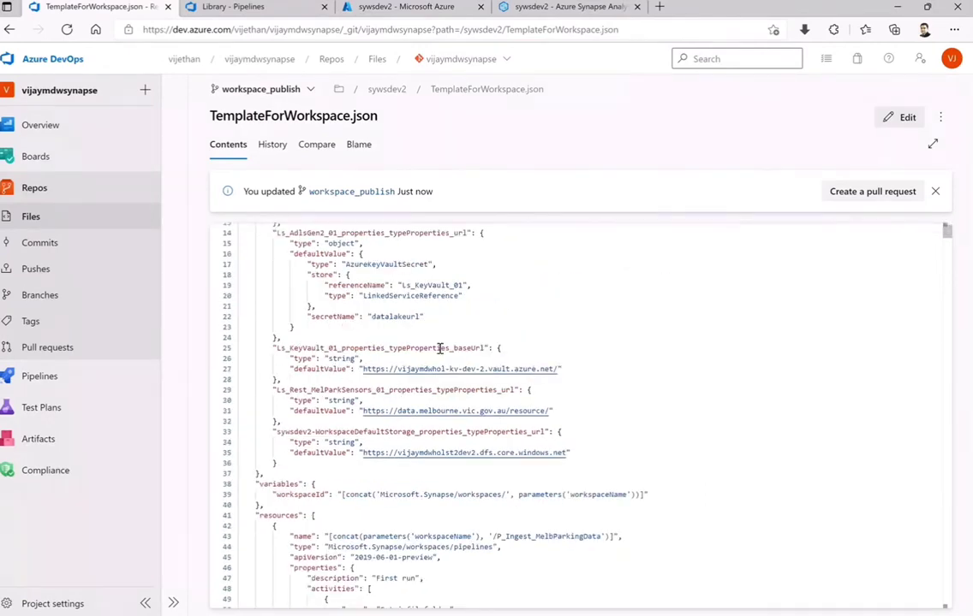
scroll(467, 353, "down", 2)
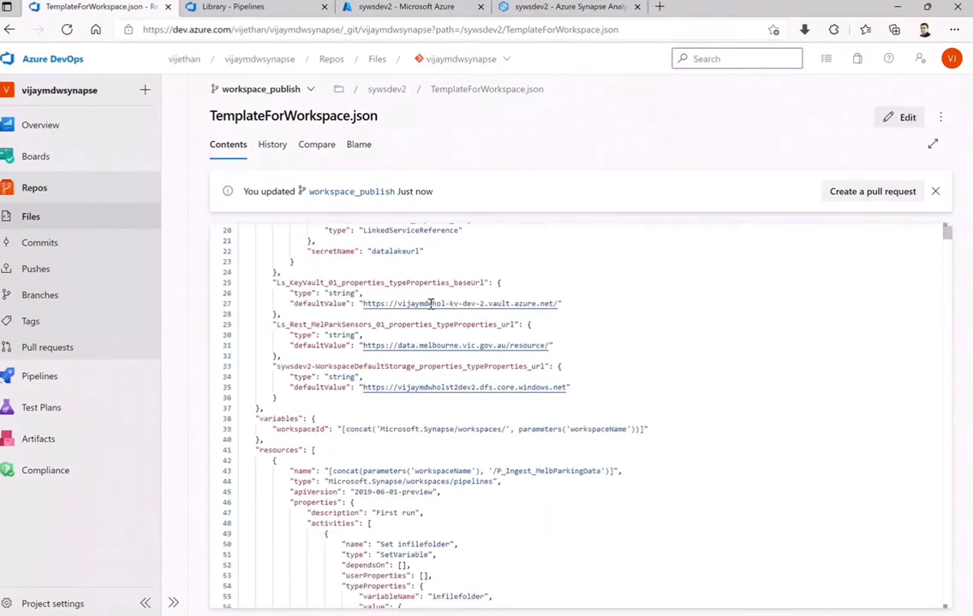
scroll(472, 391, "down", 6)
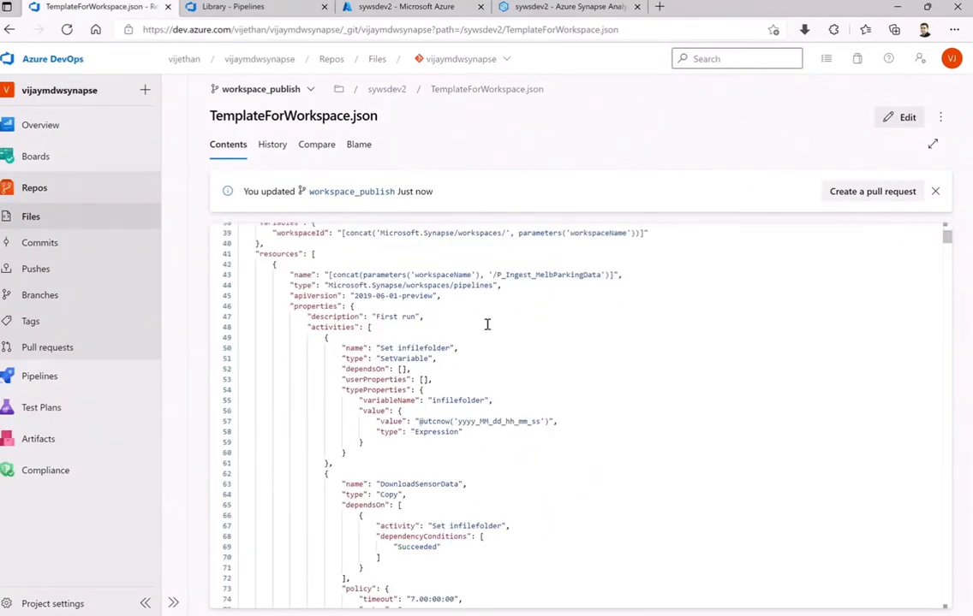
scroll(432, 286, "down", 2)
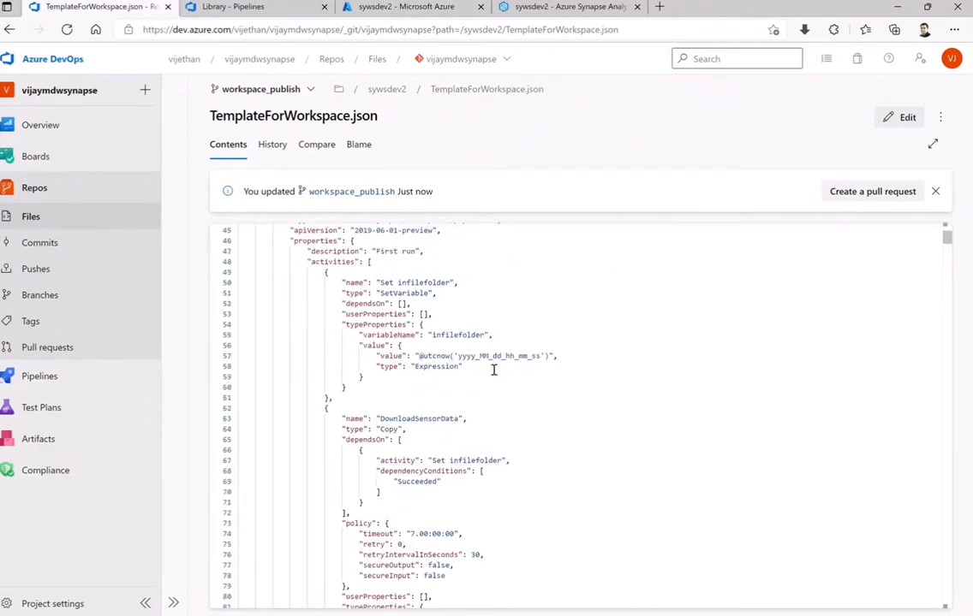
scroll(449, 343, "down", 2)
scroll(437, 402, "down", 2)
scroll(434, 438, "down", 2)
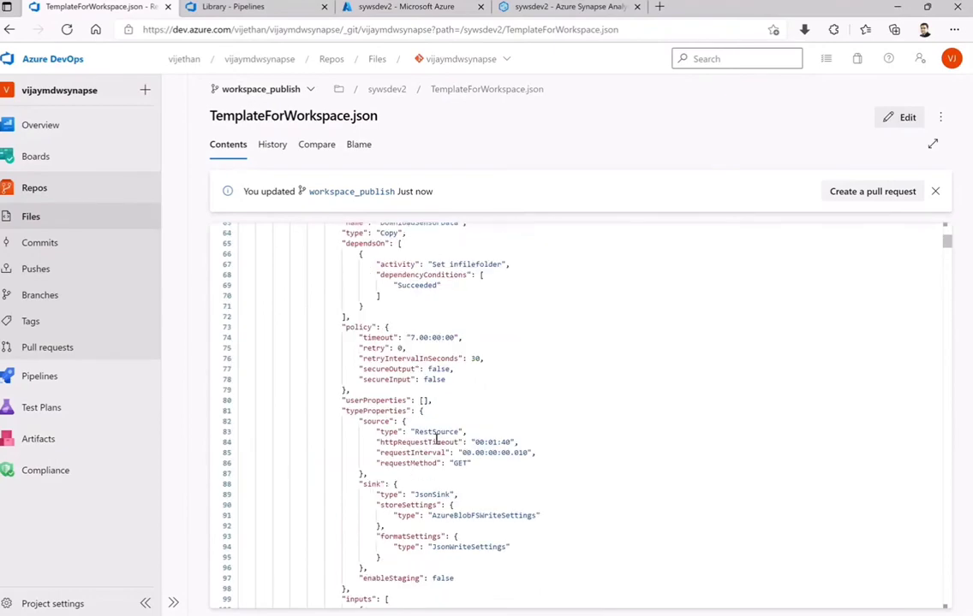
scroll(482, 431, "up", 6)
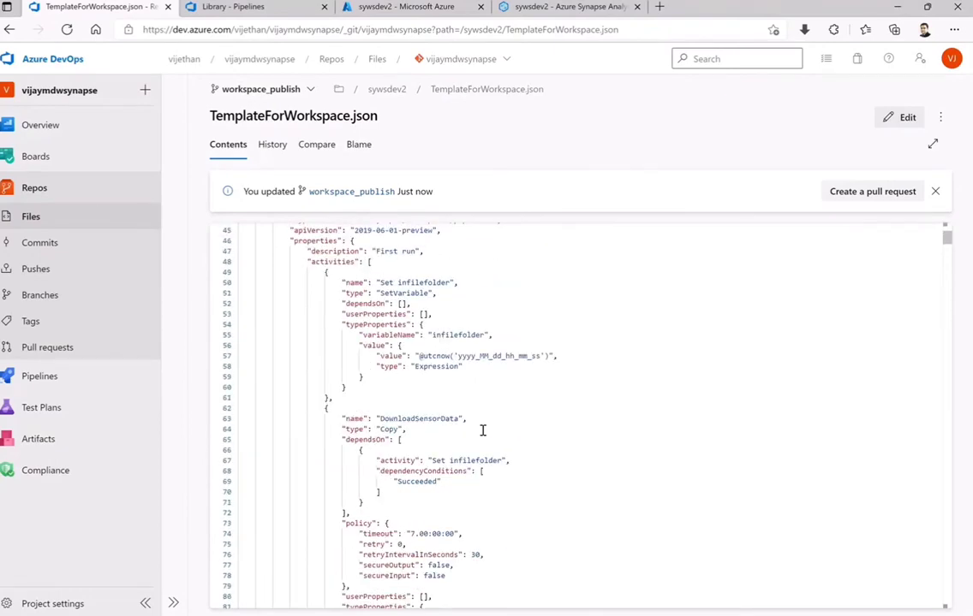
scroll(482, 430, "down", 4)
scroll(482, 430, "down", 10)
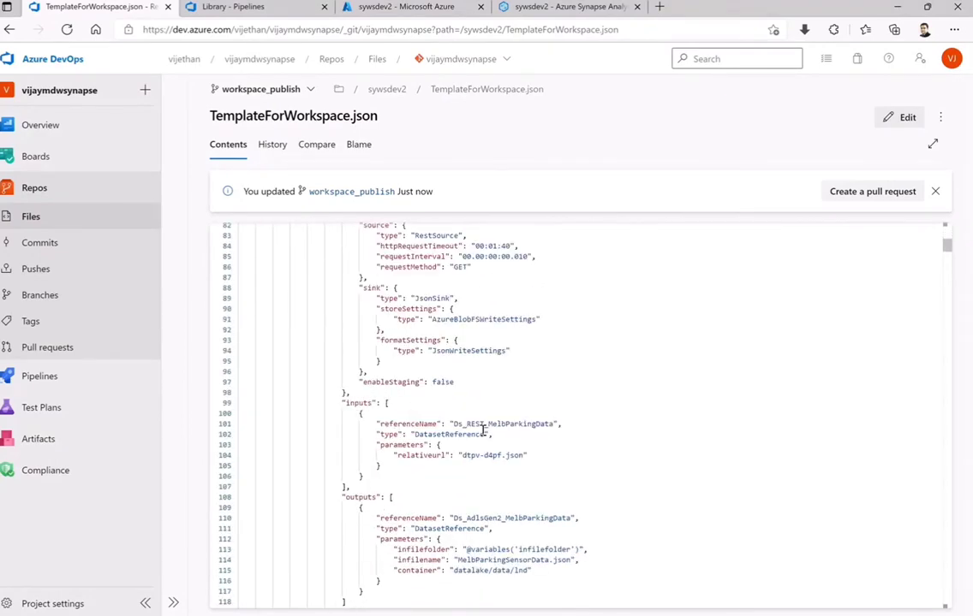
scroll(482, 431, "down", 12)
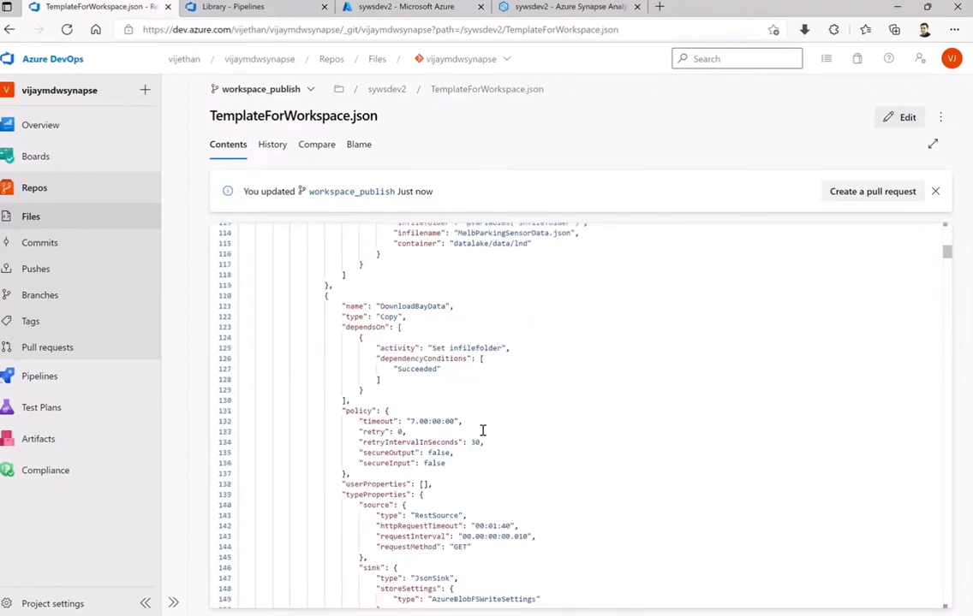
scroll(482, 431, "down", 4)
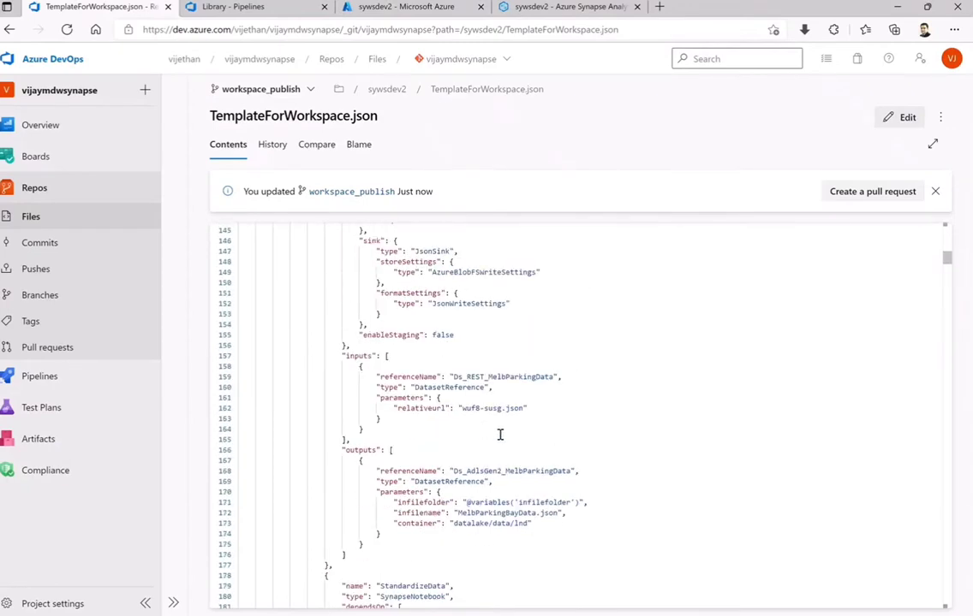
scroll(500, 435, "down", 8)
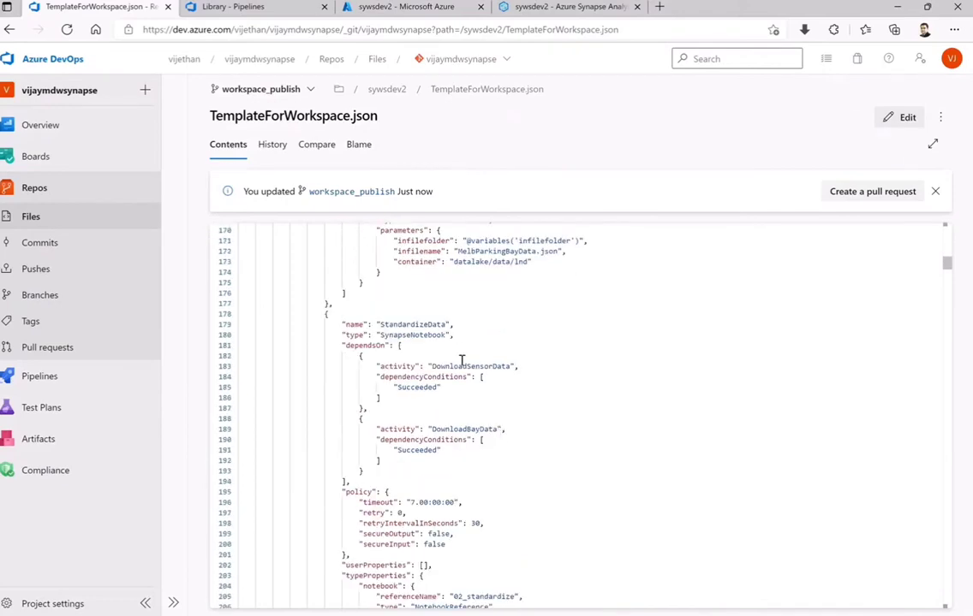
scroll(461, 362, "down", 2)
scroll(419, 368, "down", 14)
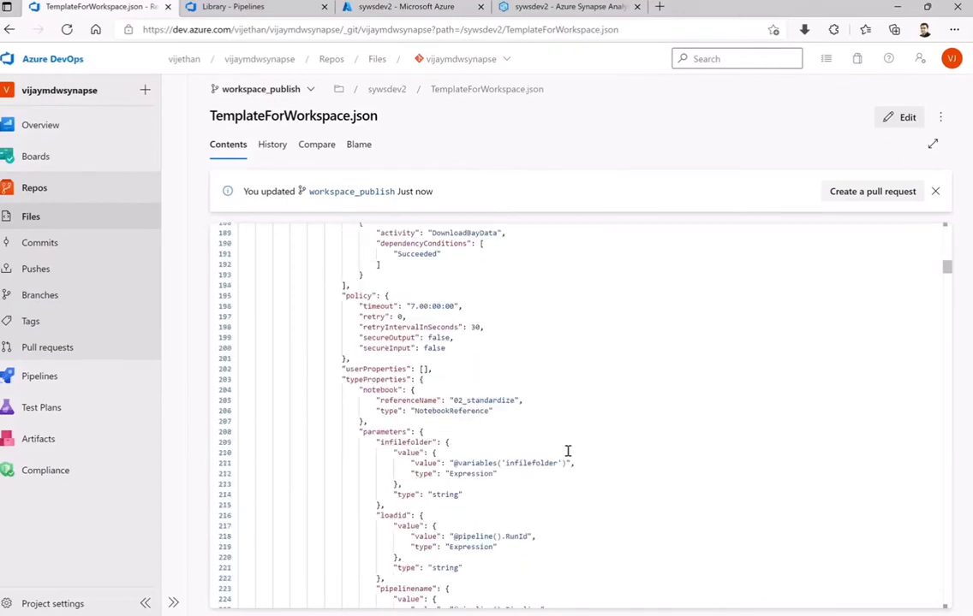
scroll(498, 457, "down", 20)
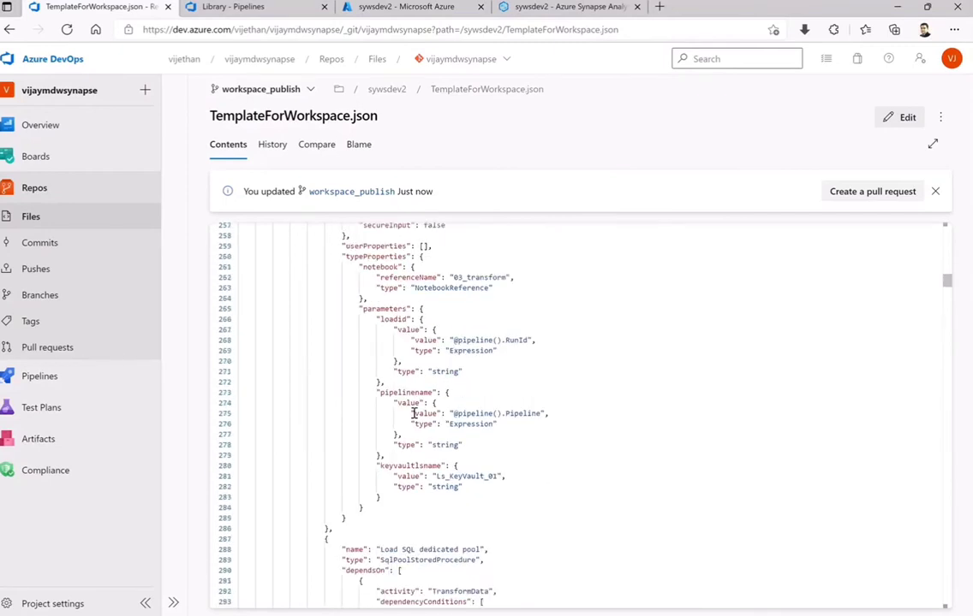
Switch to Synapse Studio and look through the sywsdev2 pipeline runs, integration pipelines and Develop resources.
left_click(546, 7)
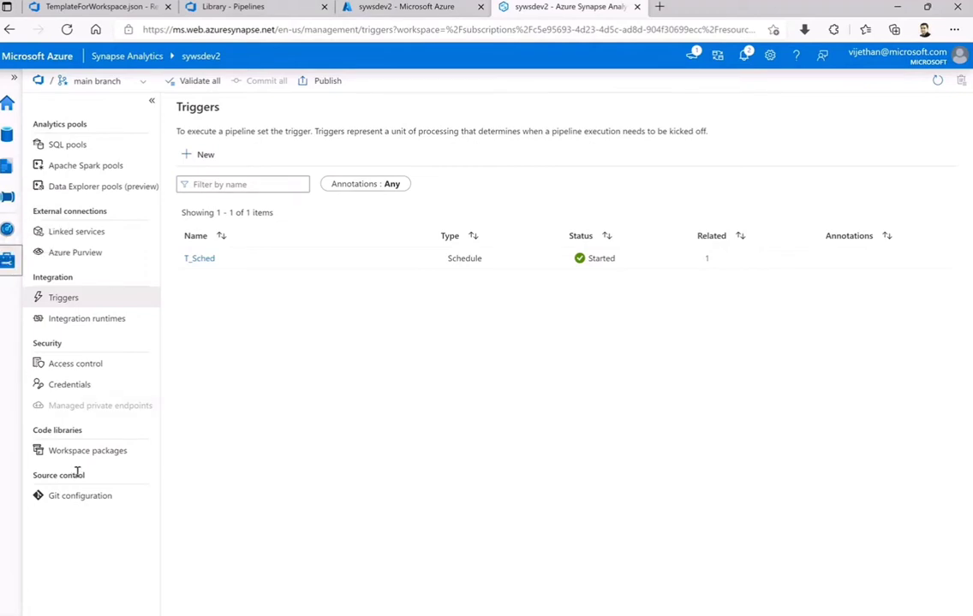
left_click(6, 227)
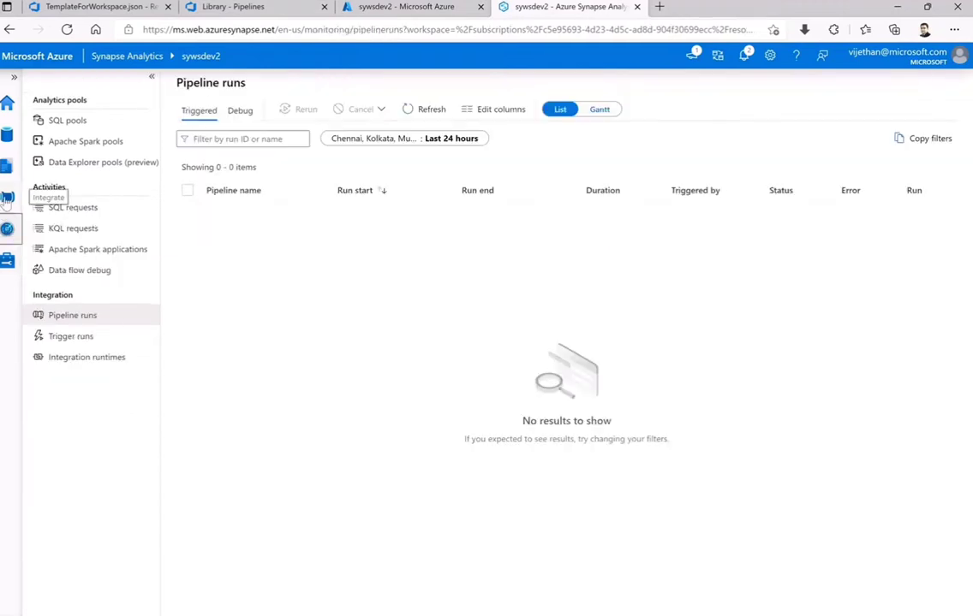
left_click(7, 198)
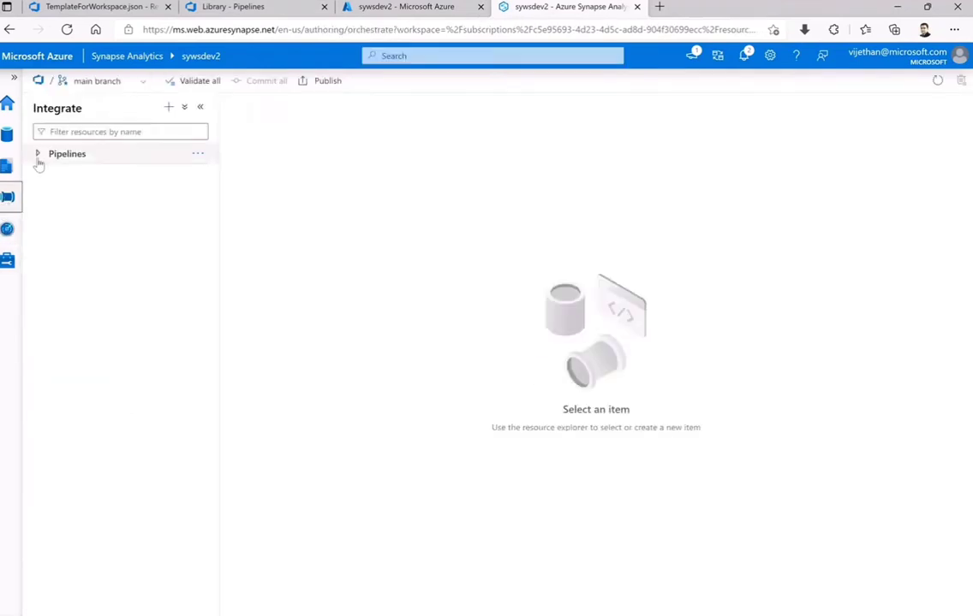
left_click(38, 155)
left_click(7, 166)
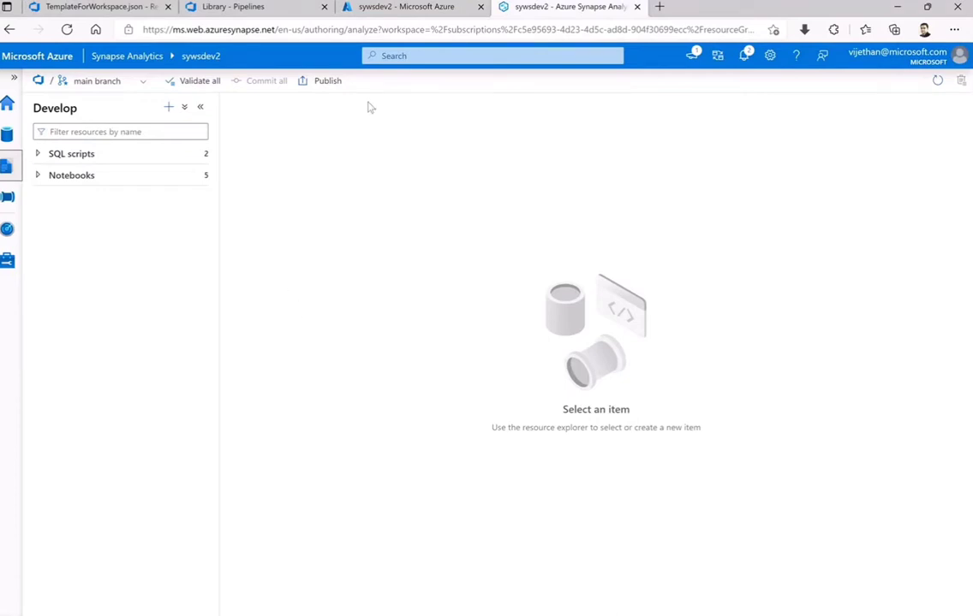
Return to Azure DevOps and view the vijaymdwsynapse project's recently run pipelines.
left_click(380, 8)
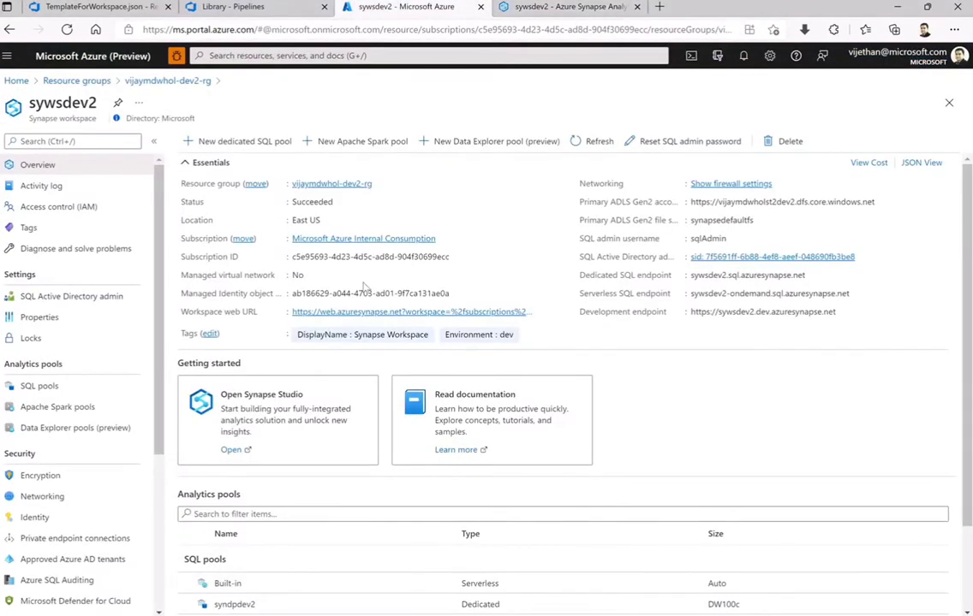
left_click(229, 7)
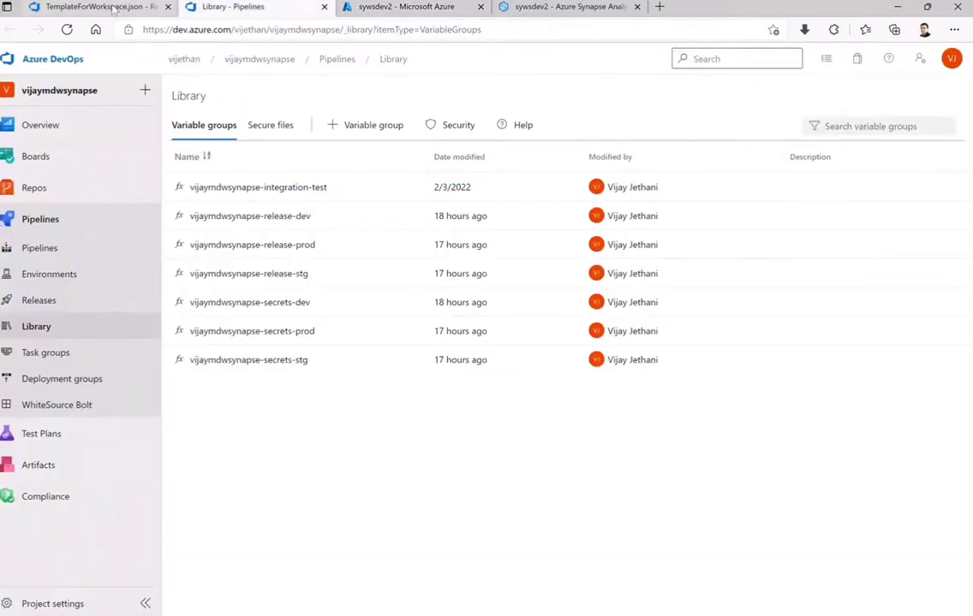
left_click(120, 10)
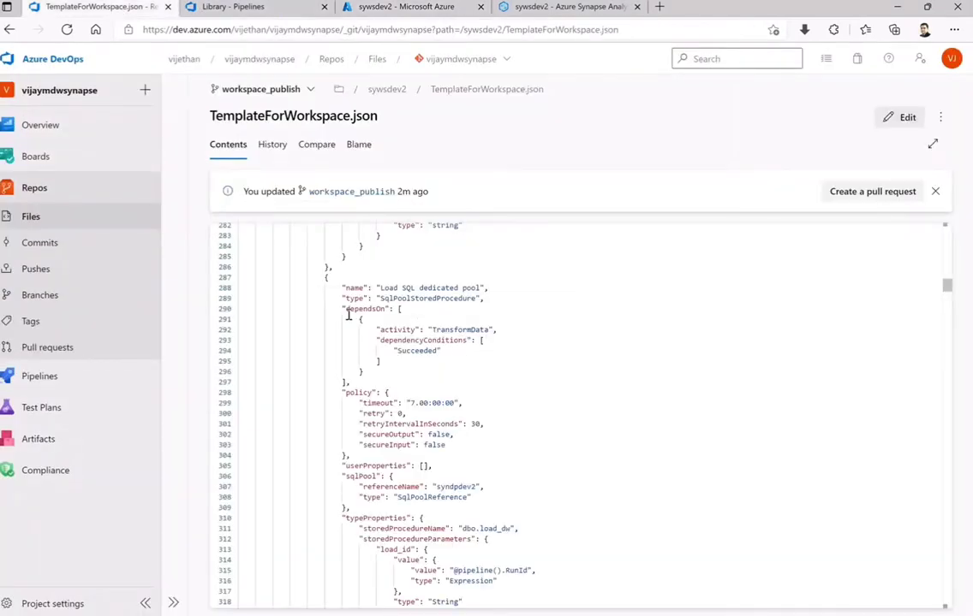
left_click(154, 376)
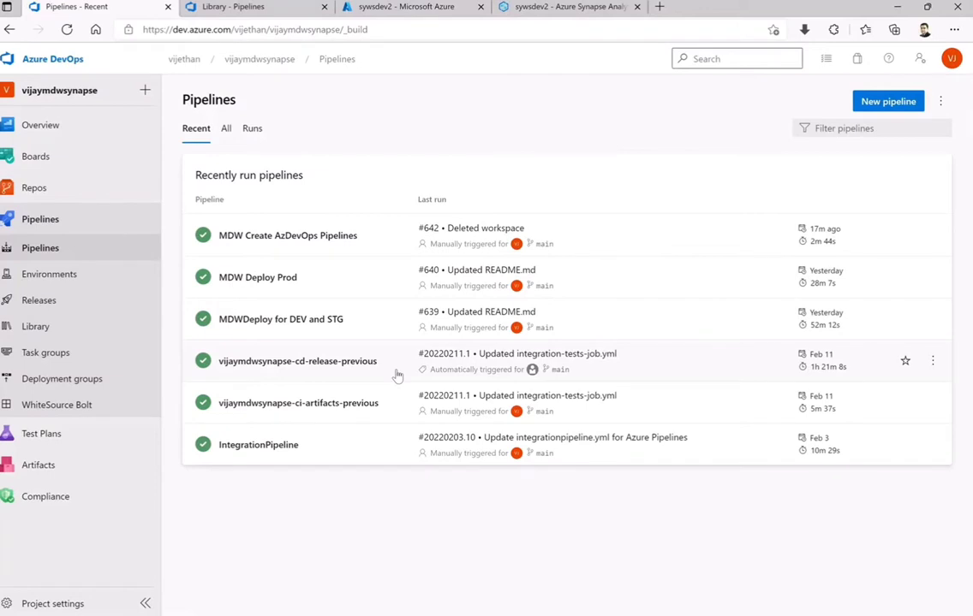
Review TemplateParametersForWorkspace.json in the sywsdev2 folder of the workspace_publish branch, and return to the folder.
mouse_move(34, 192)
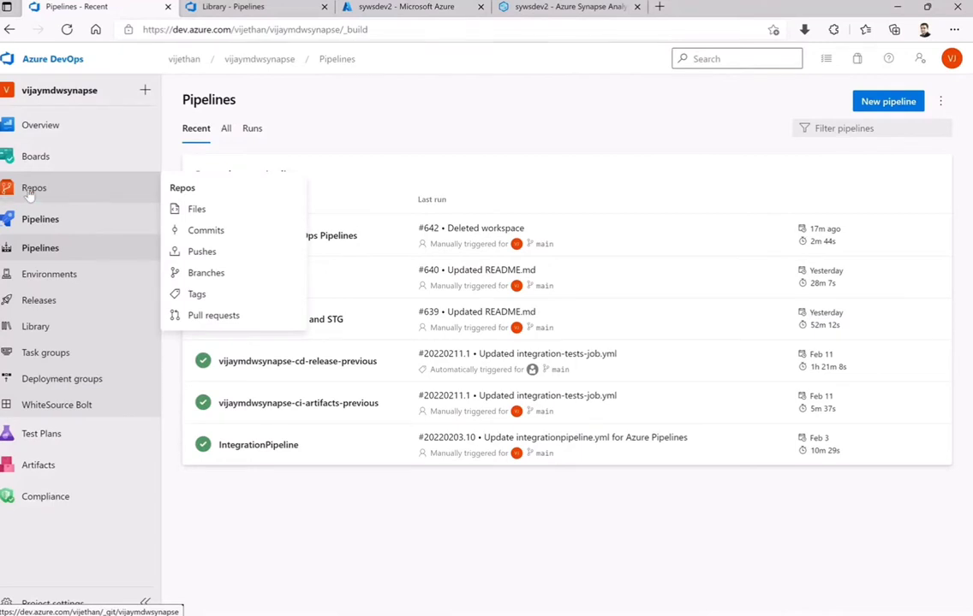
left_click(29, 189)
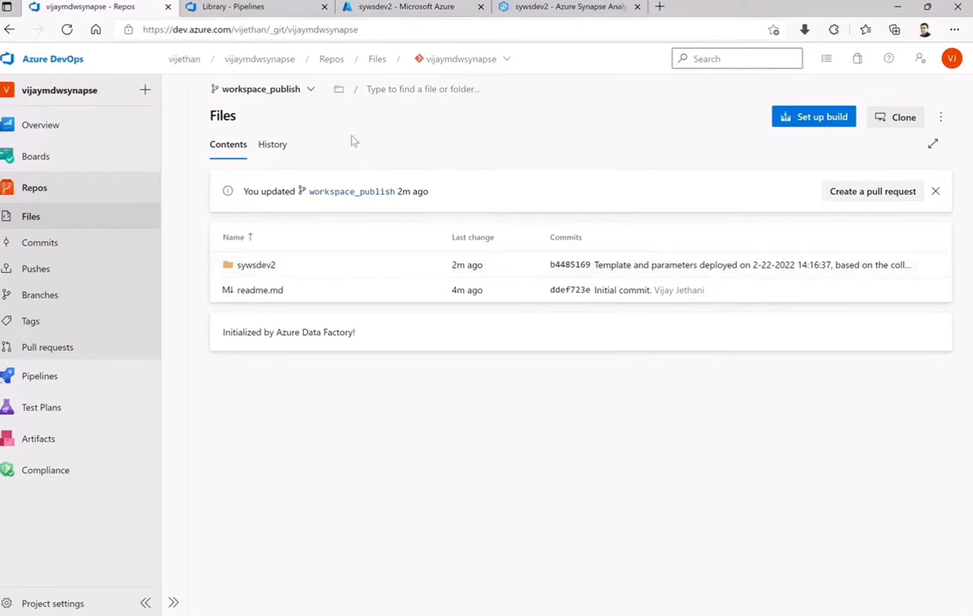
left_click(265, 267)
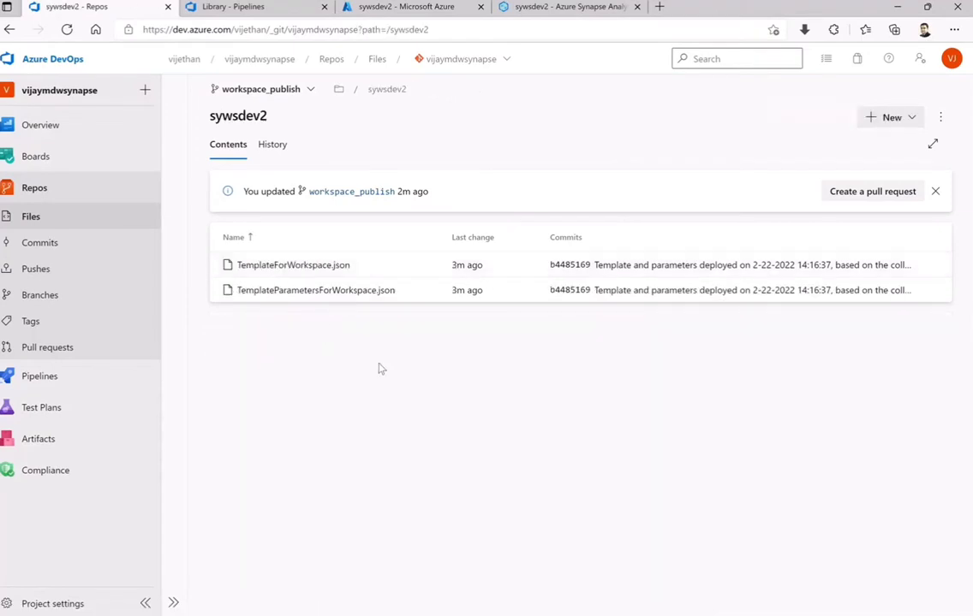
left_click(288, 291)
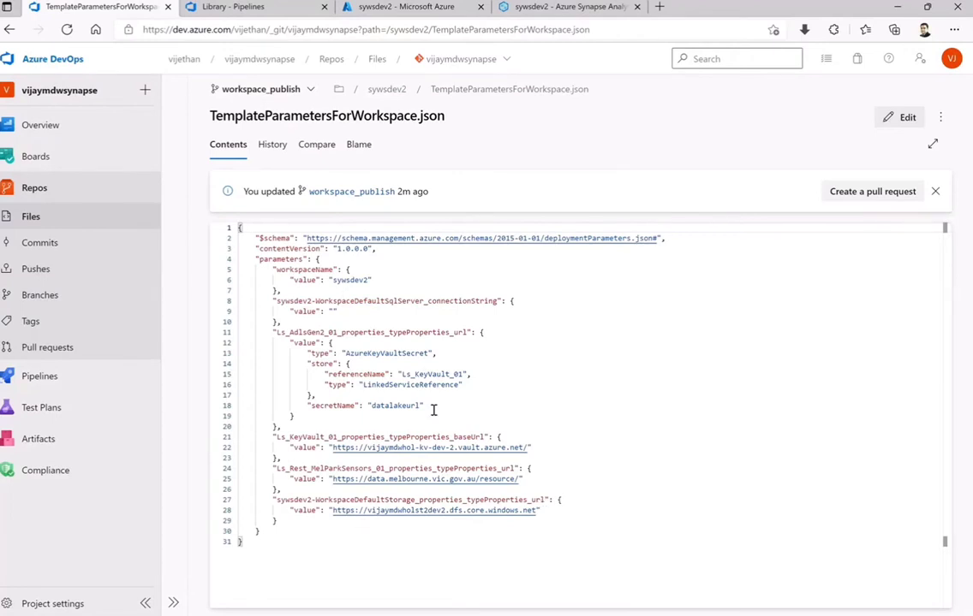
left_click(387, 90)
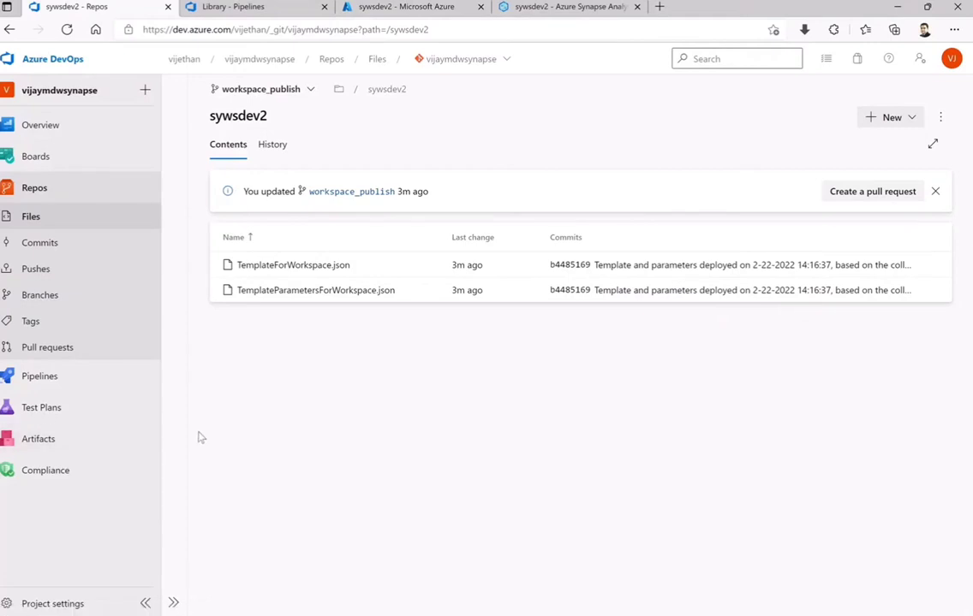
Find vijaymdwsynapse-ci-artifacts among all pipelines and run it manually on the main branch.
left_click(61, 383)
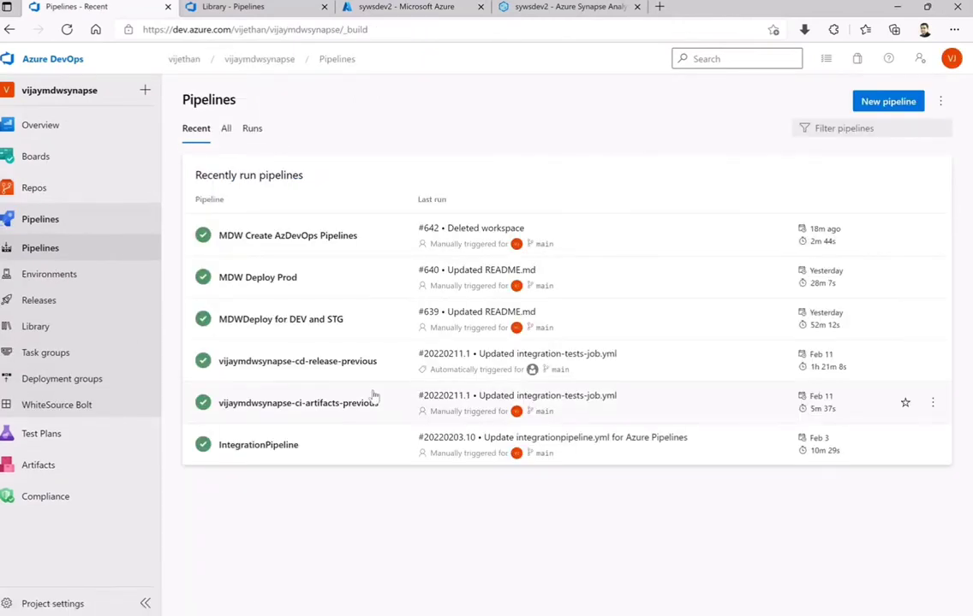
left_click(226, 130)
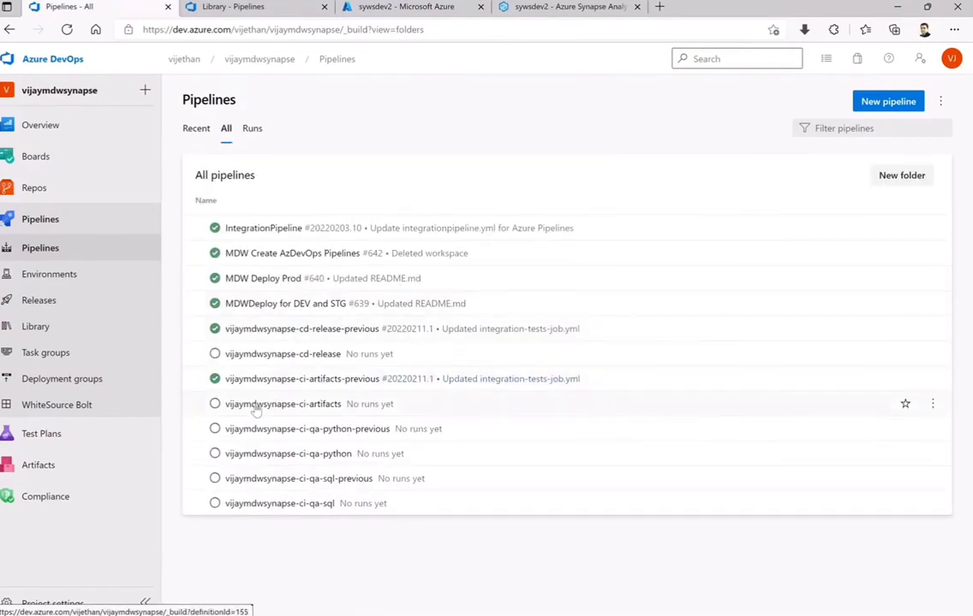
left_click(932, 403)
left_click(852, 453)
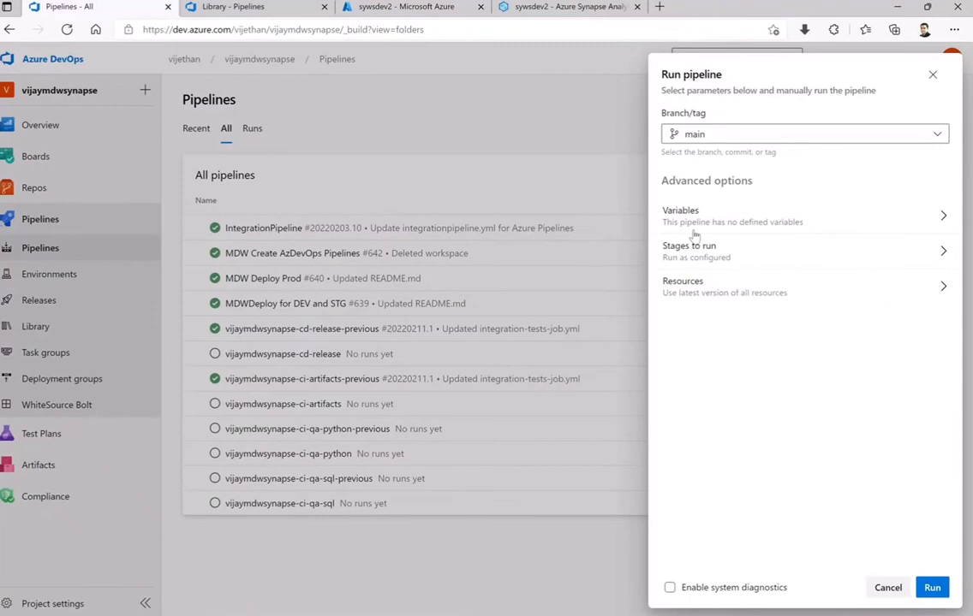
left_click(931, 588)
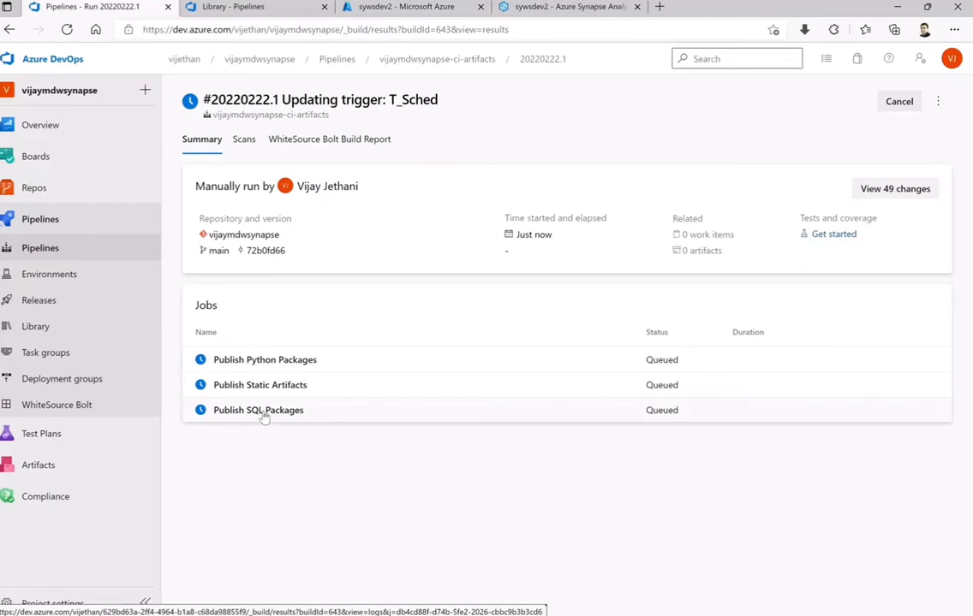
Inspect the Publish Python Packages, Publish SQL Packages and Publish Static Artifacts jobs of the vijaymdwsynapse-ci-artifacts run.
left_click(257, 361)
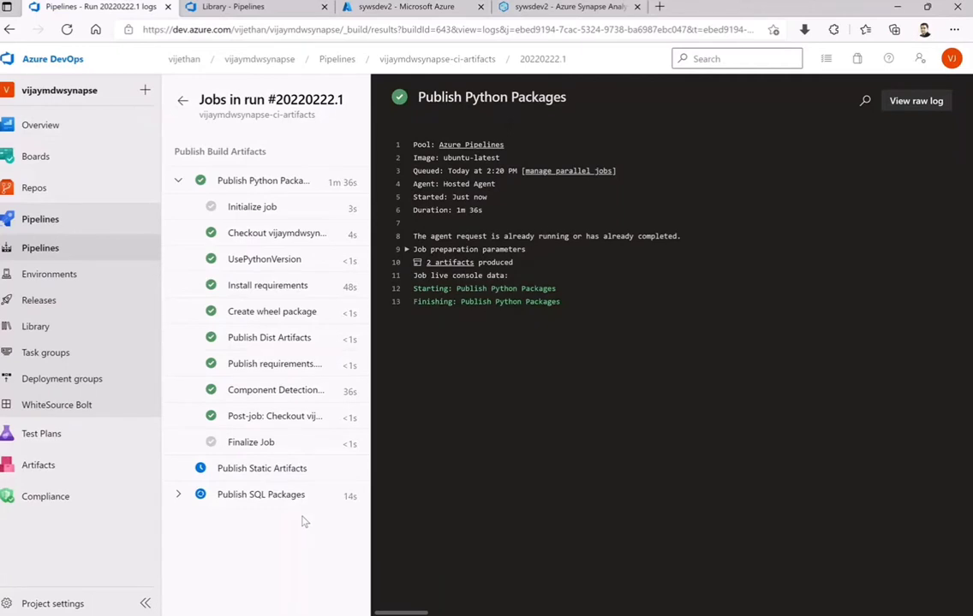
left_click(282, 472)
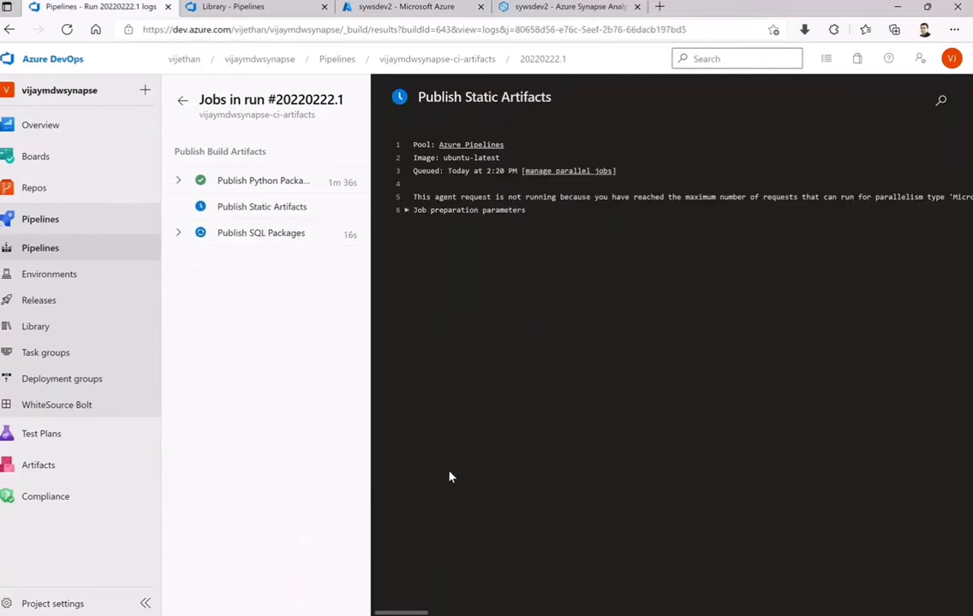
left_click(244, 209)
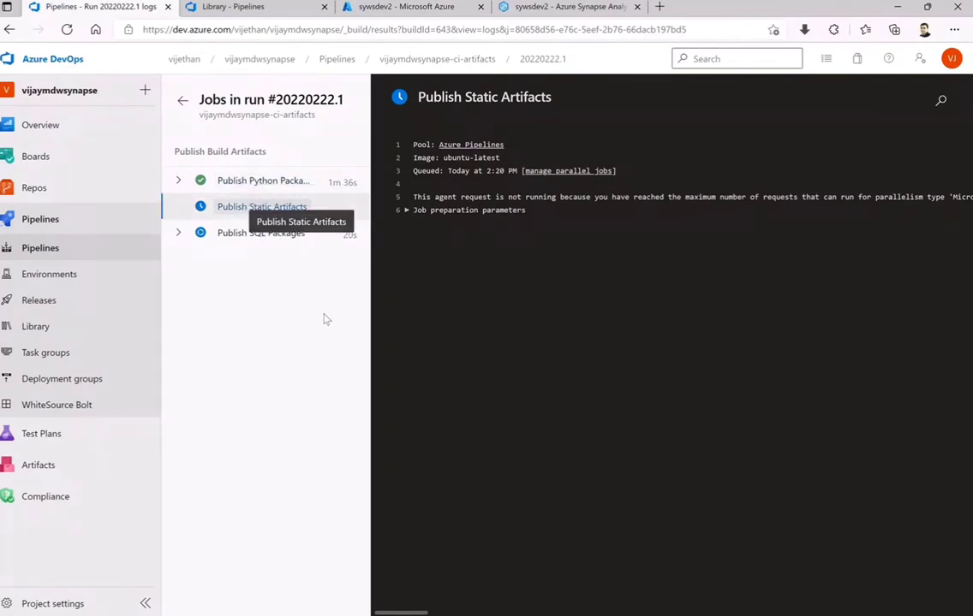
left_click(178, 232)
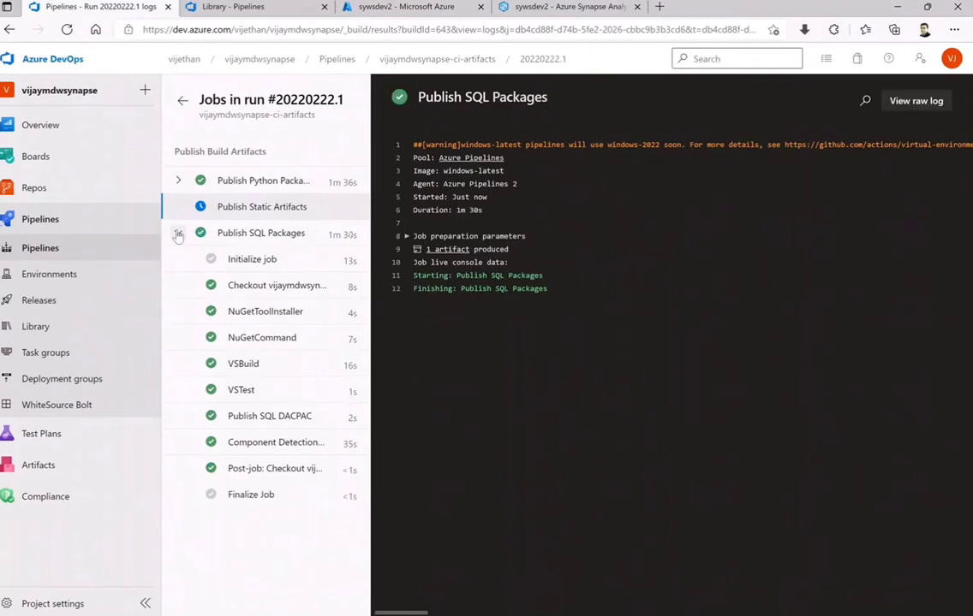
left_click(177, 234)
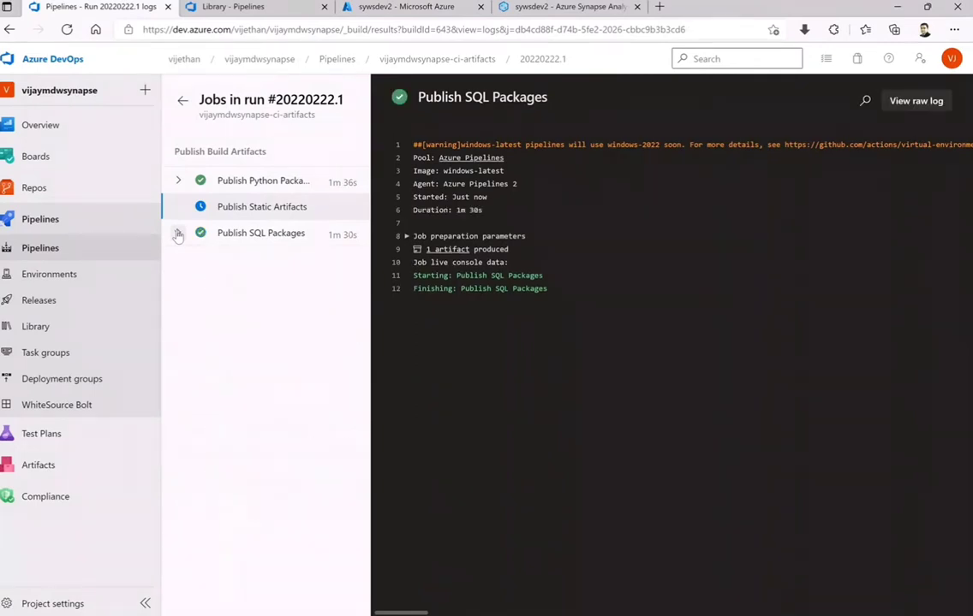
left_click(248, 208)
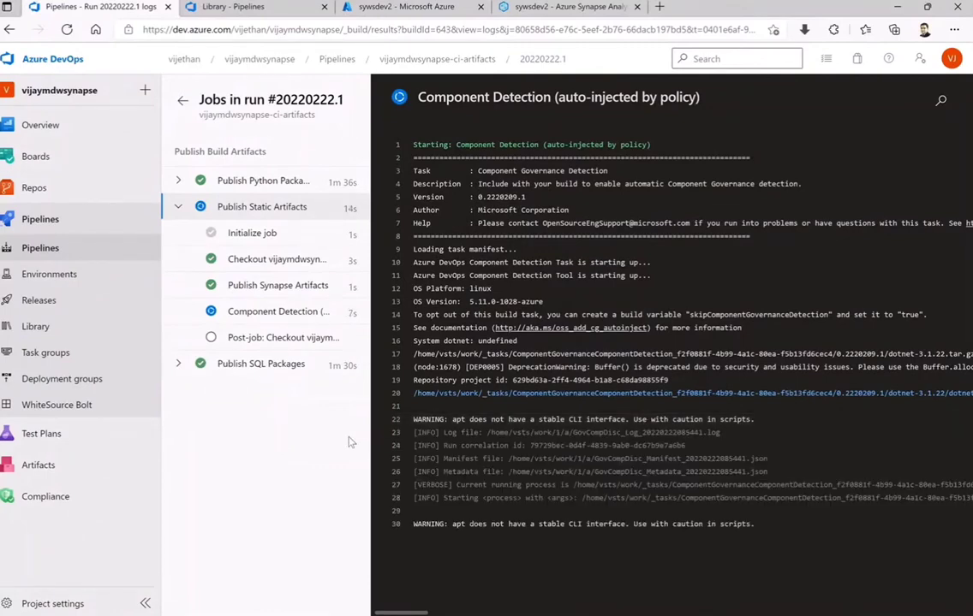
Examine the Publish Synapse Artifacts log for the uploaded synapse folder path, and collapse the Publish Static Artifacts job.
left_click(268, 288)
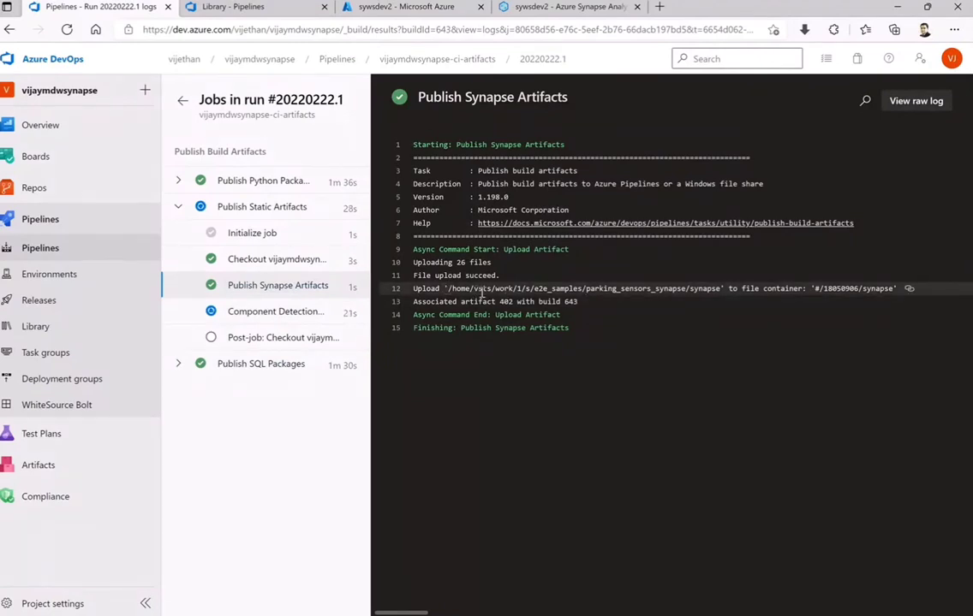
left_click_drag(447, 289, 722, 289)
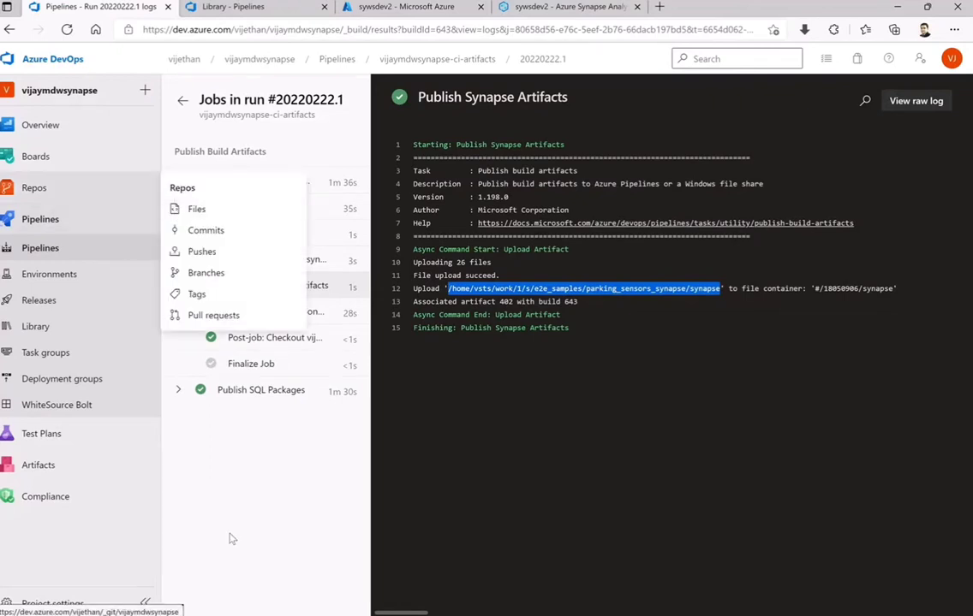
left_click(240, 419)
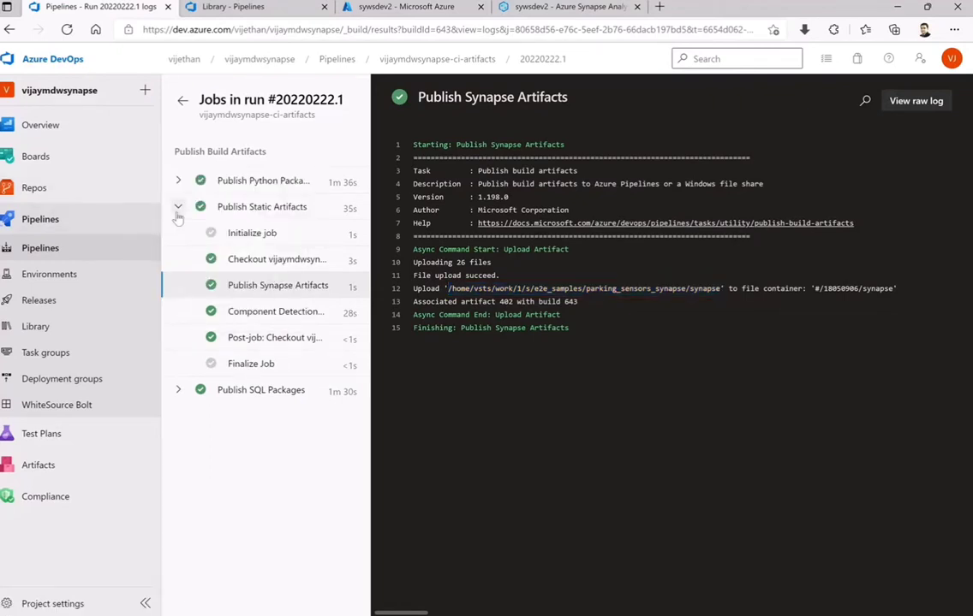
left_click(178, 215)
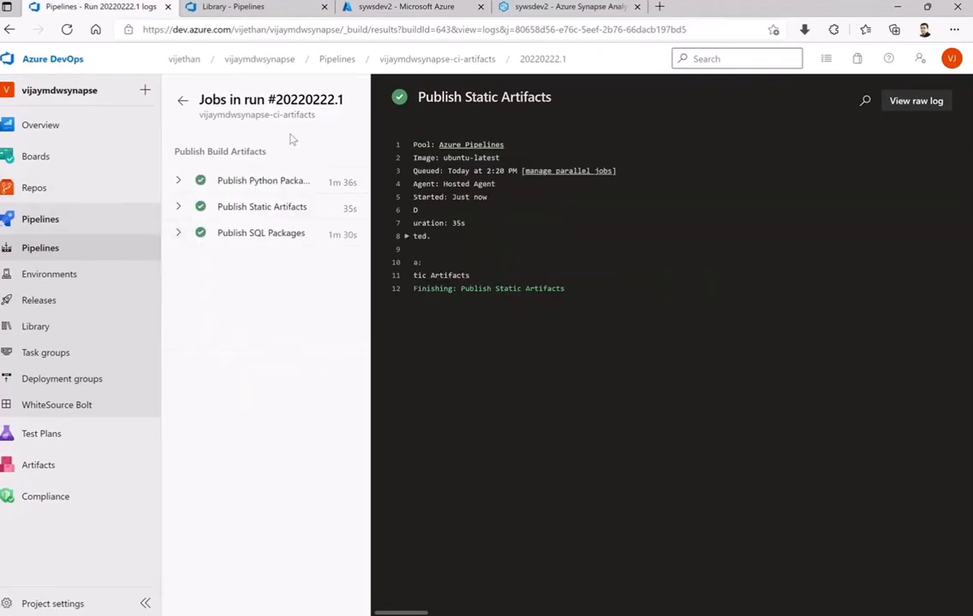
Open the waiting vijaymdwsynapse-cd-release run and permit it to use the DEV environment.
left_click(421, 70)
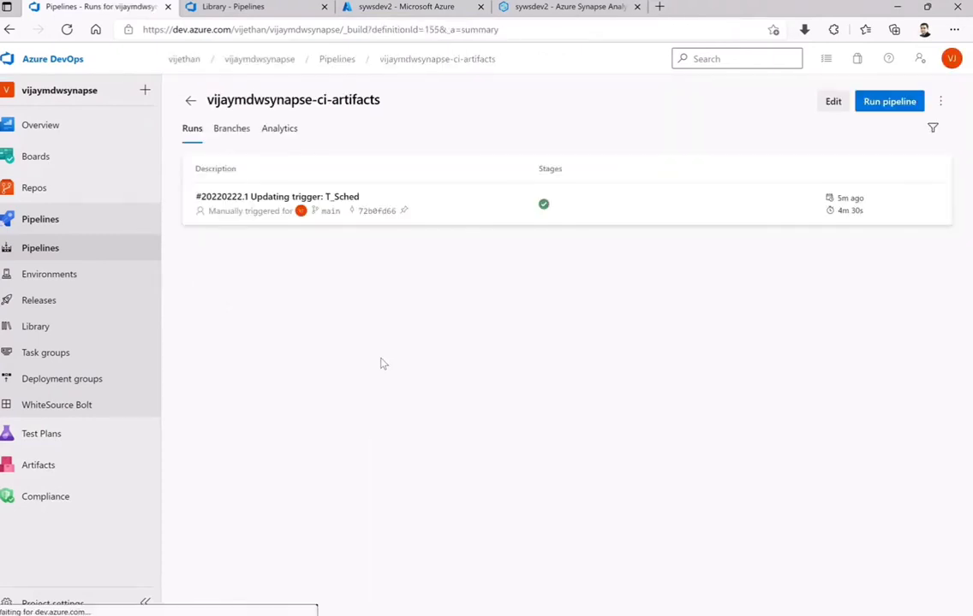
left_click(59, 249)
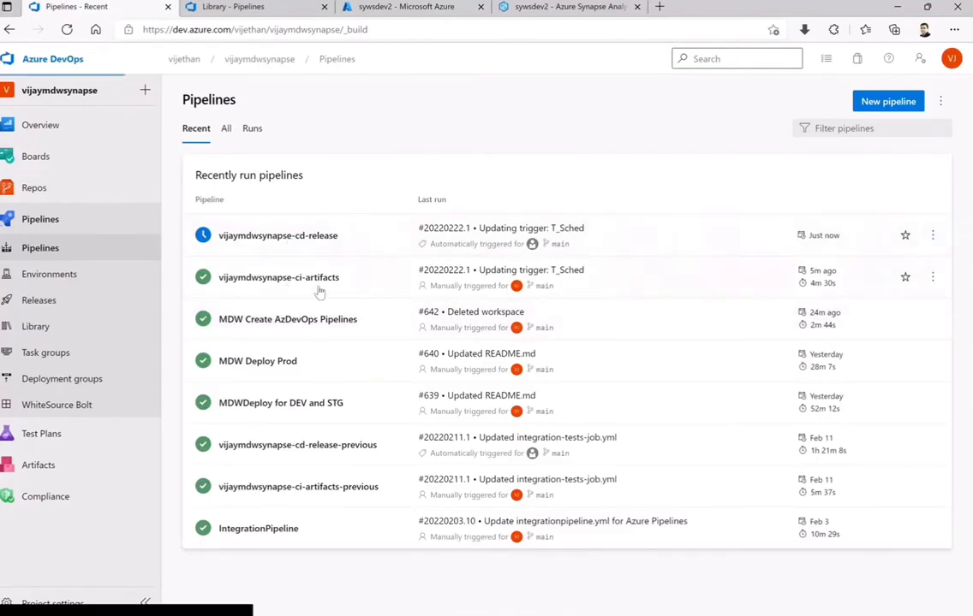
left_click(318, 287)
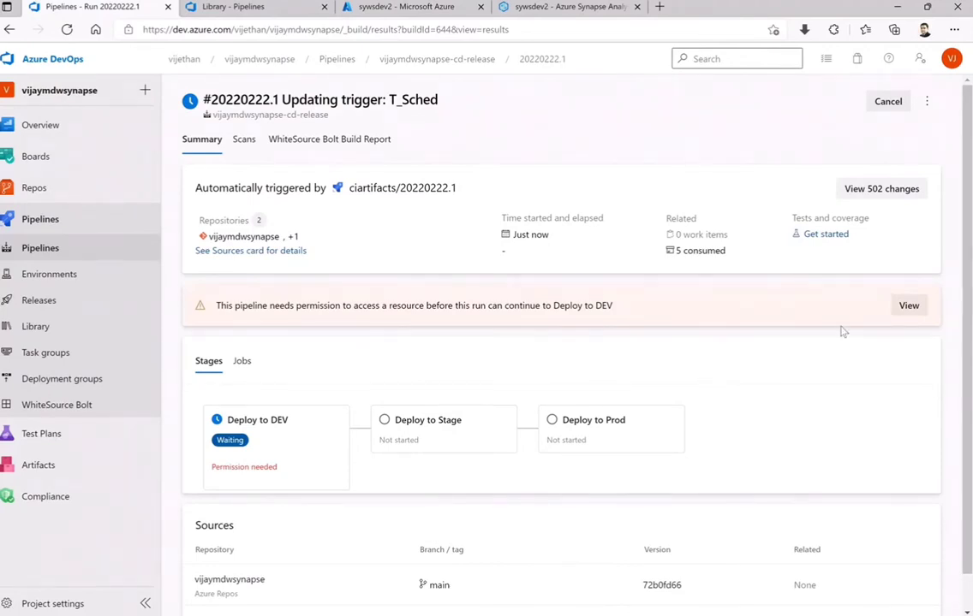
left_click(909, 306)
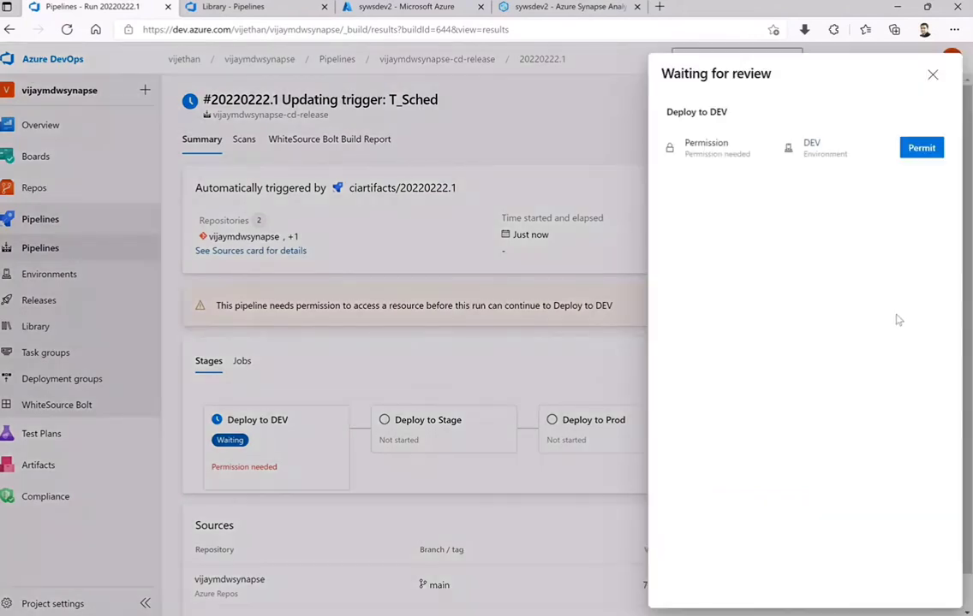
left_click(917, 154)
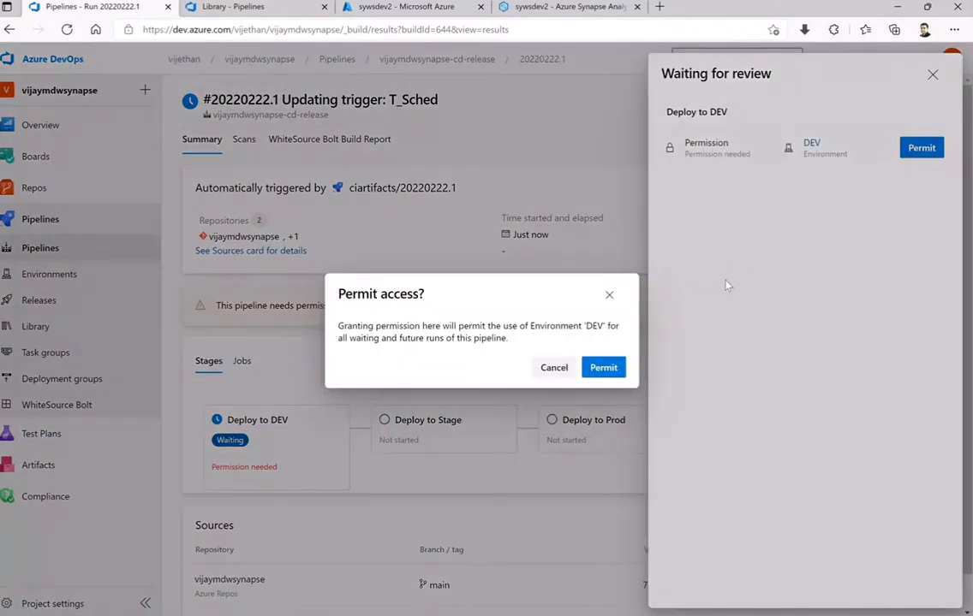
left_click(613, 366)
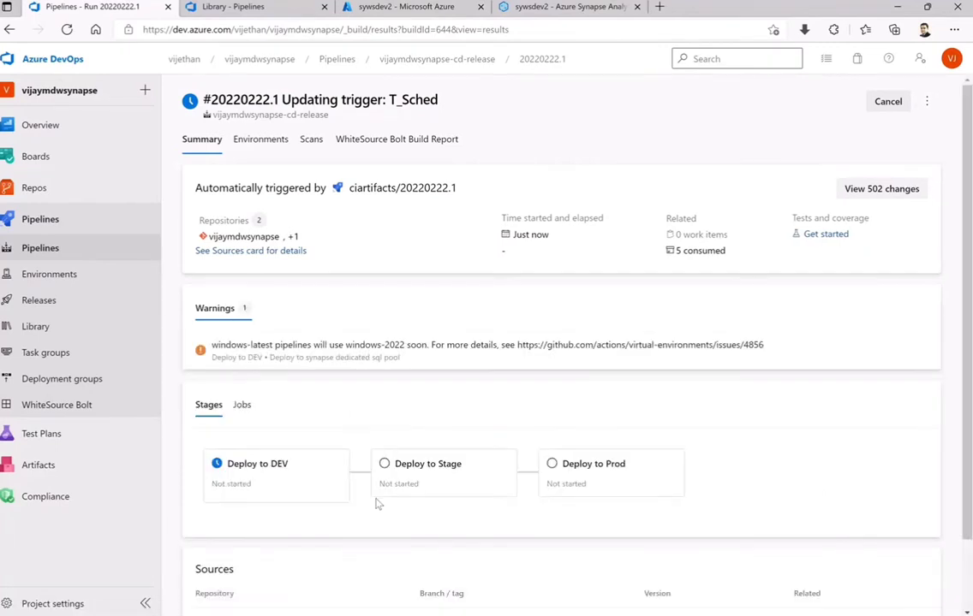
Inspect the Deploy to DEV stage's dedicated SQL pool and Deploy Wheel Package to Synapse job logs.
scroll(376, 503, "down", 1)
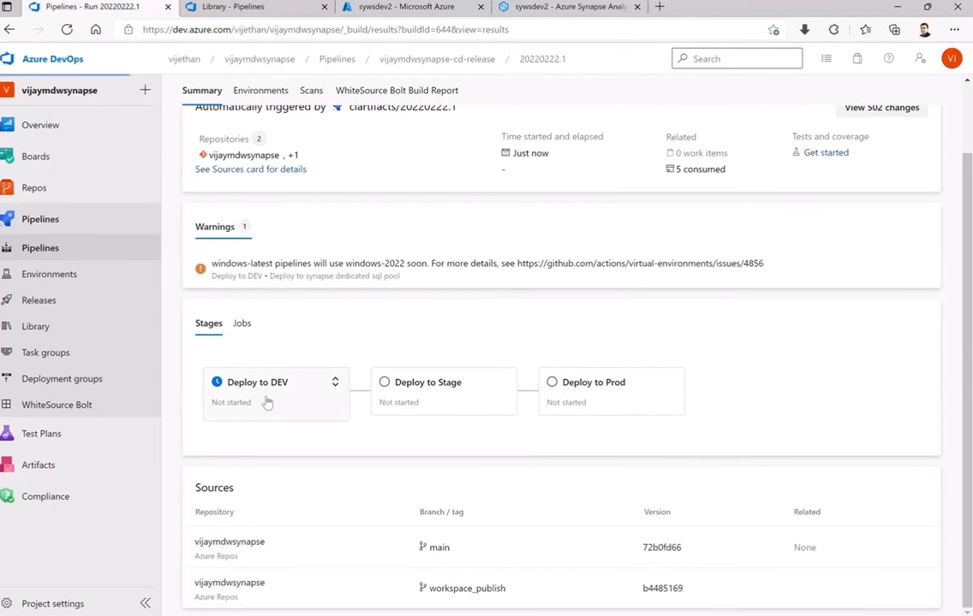
left_click(262, 397)
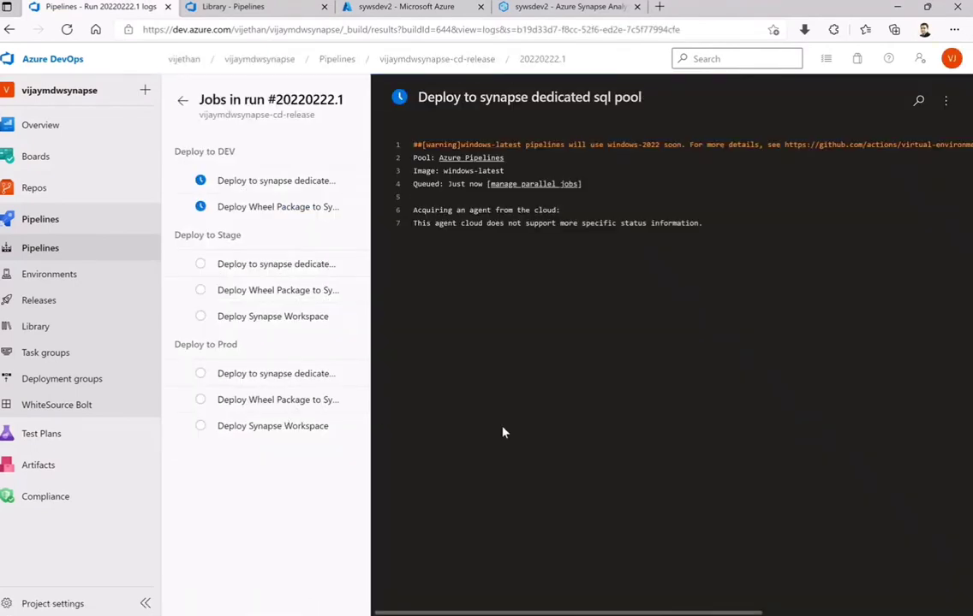
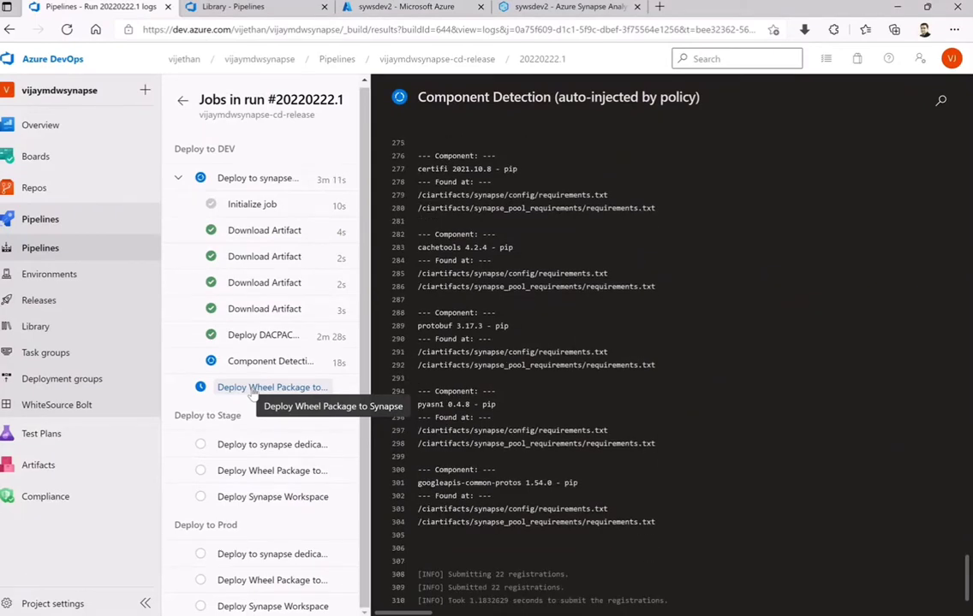
left_click(252, 390)
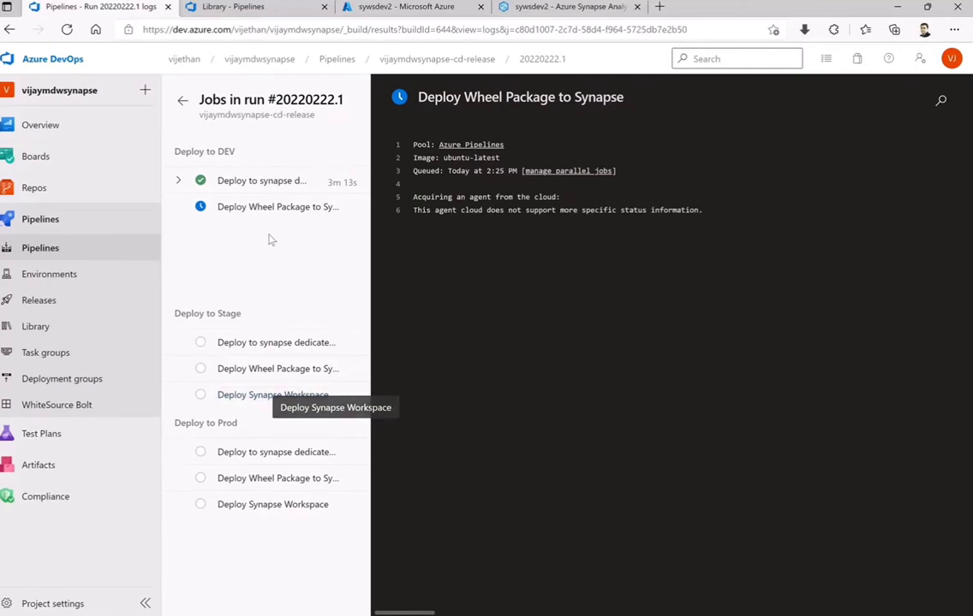
left_click(269, 214)
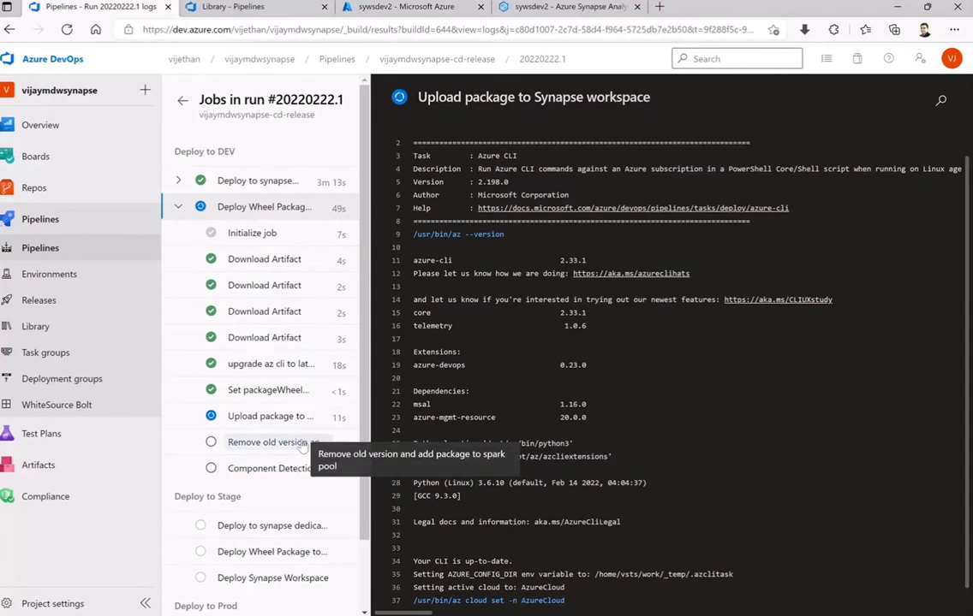
scroll(691, 434, "down", 1)
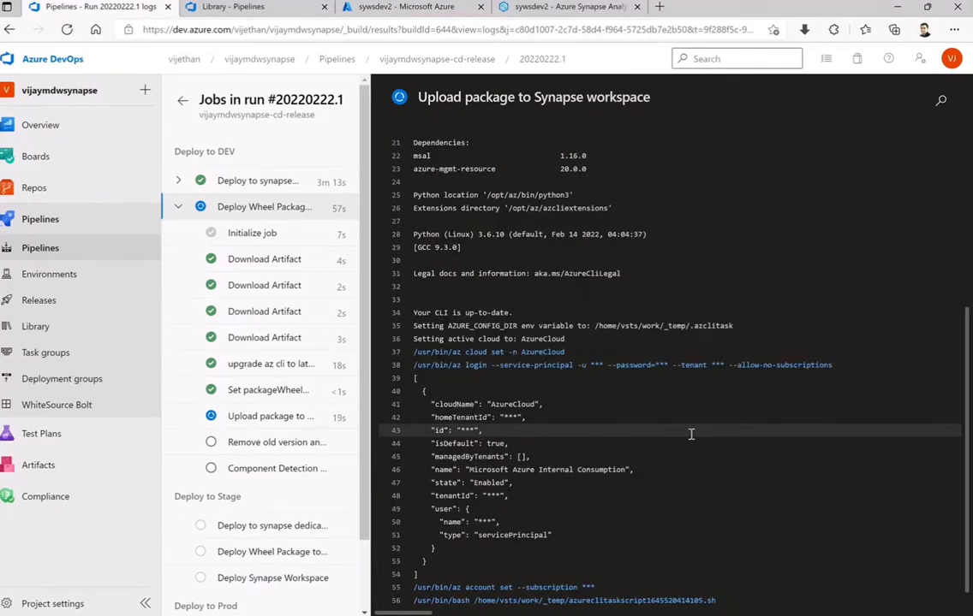
scroll(691, 434, "down", 1)
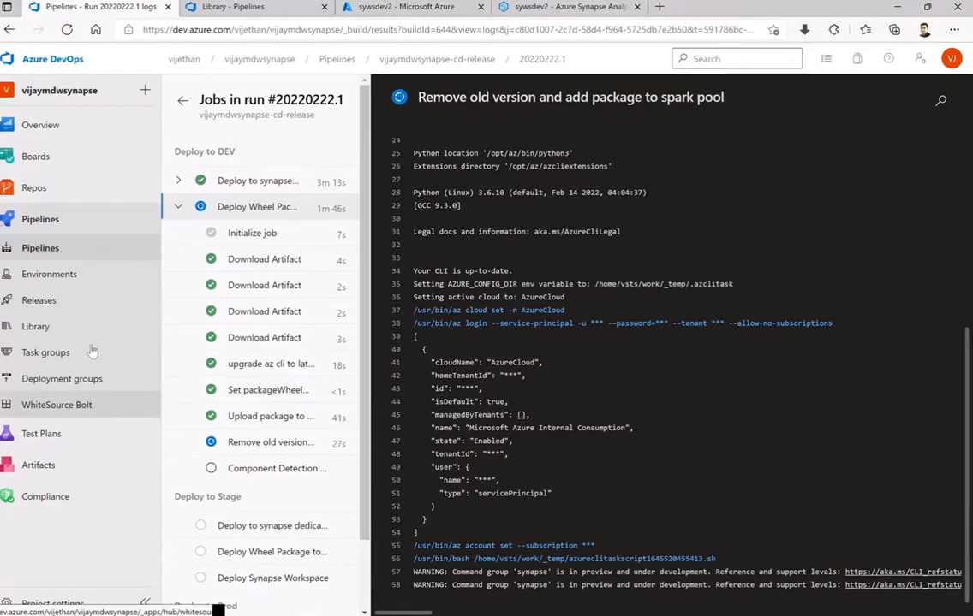
Open azure-pipelines-cd-release.yml from e2e_samples/parking_sensors_synapse/devops on the main branch of the vijaymdwsynapse repository.
mouse_move(31, 190)
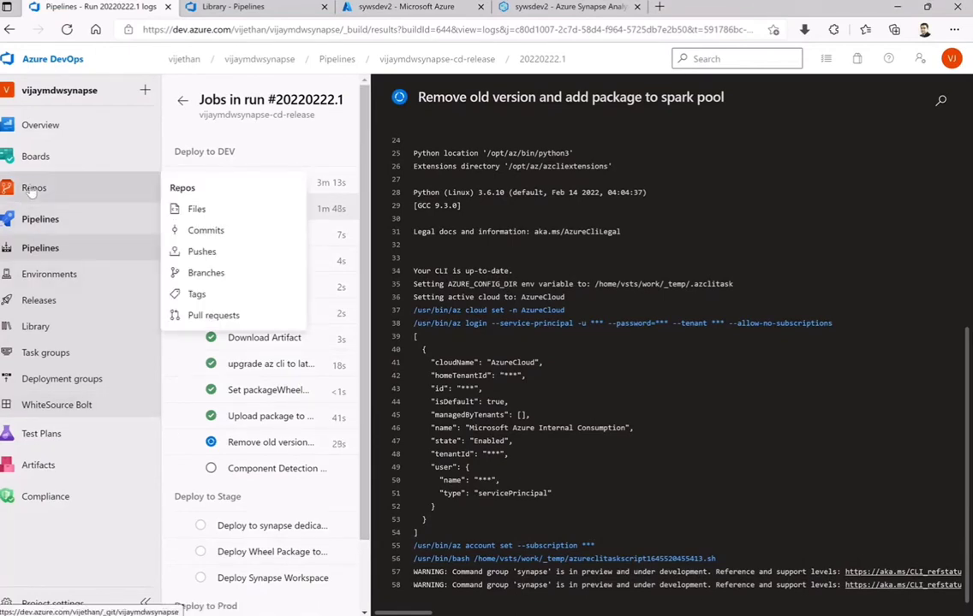
left_click(31, 189)
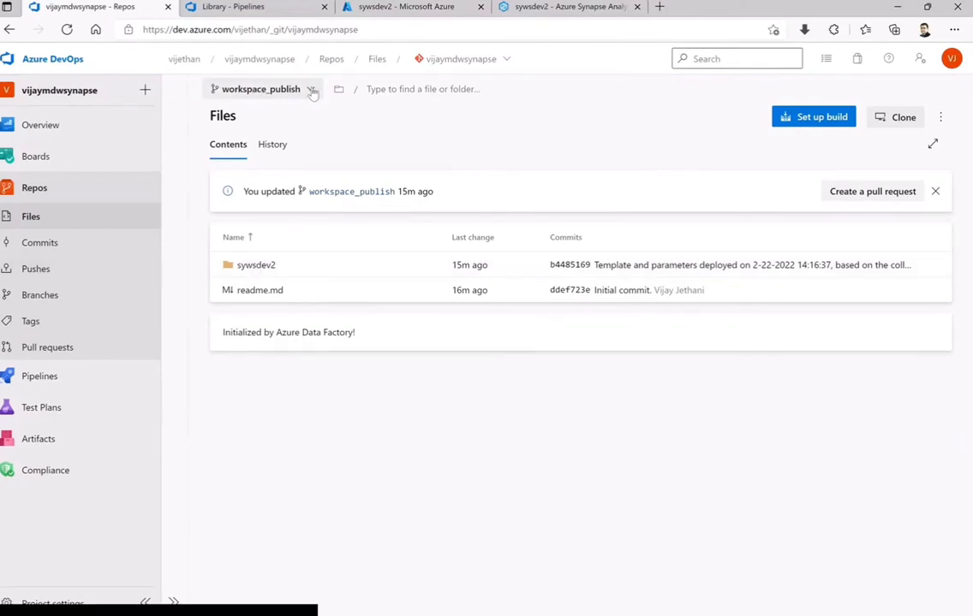
left_click(278, 89)
left_click(246, 166)
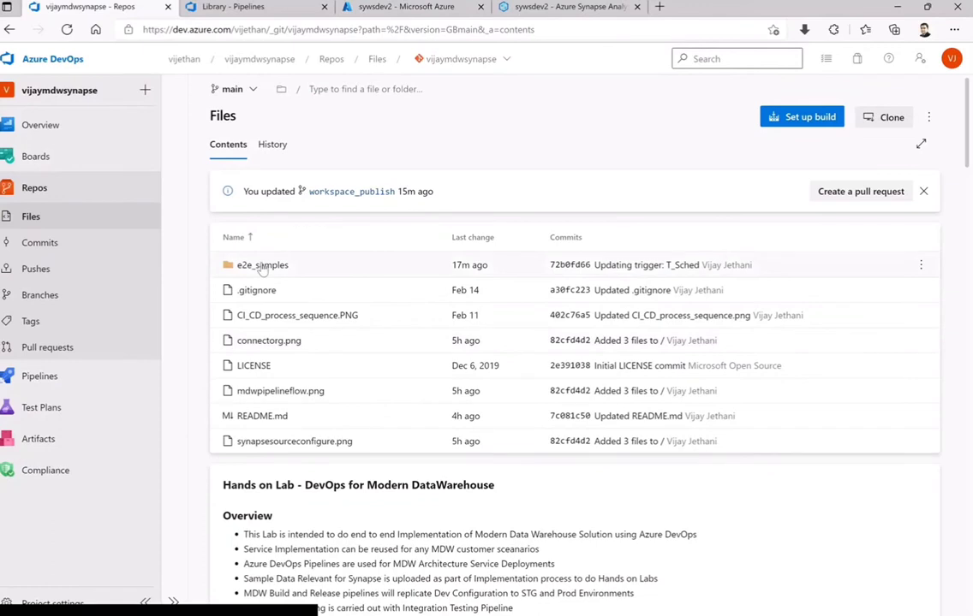
left_click(263, 267)
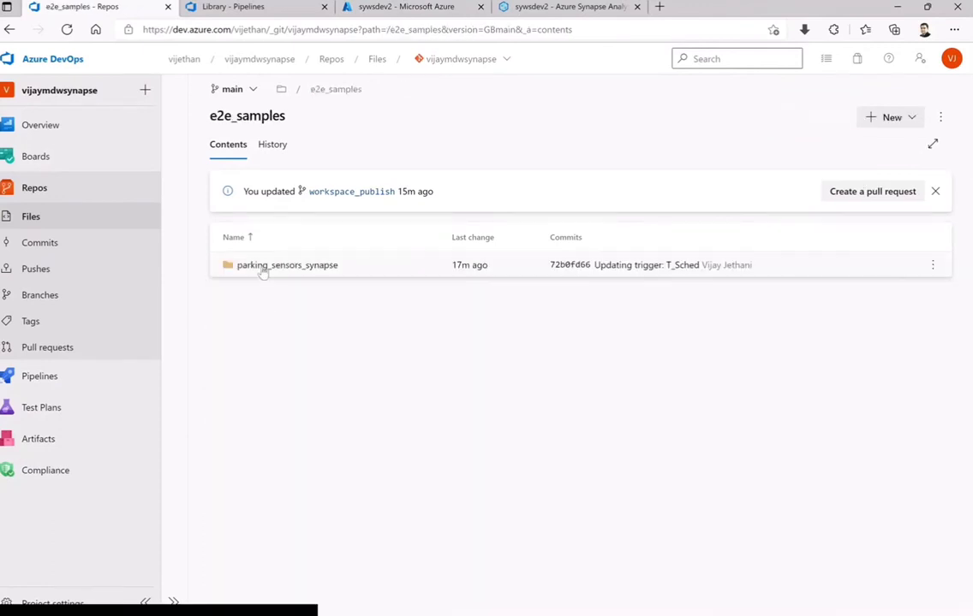
left_click(262, 266)
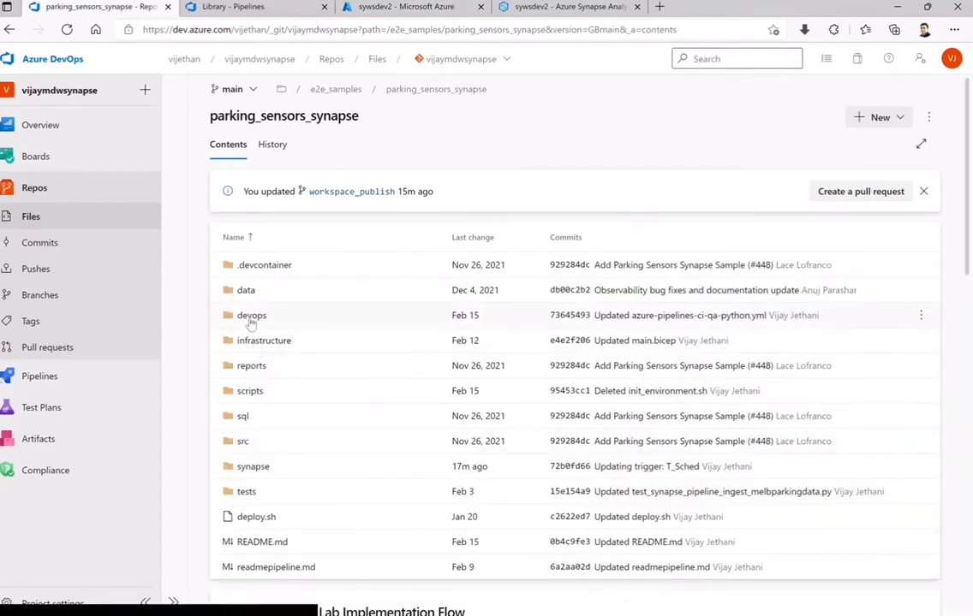
left_click(250, 317)
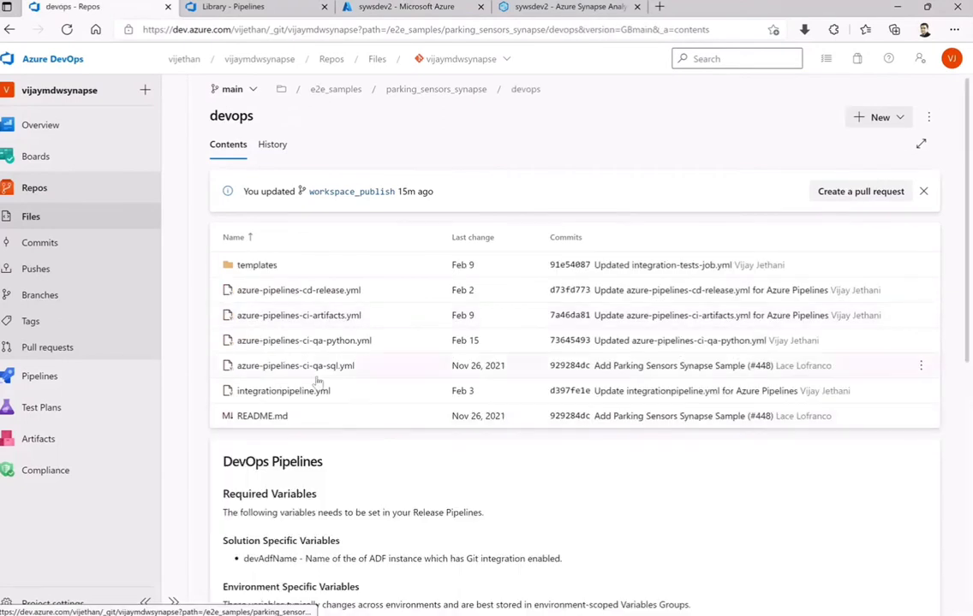
left_click(278, 291)
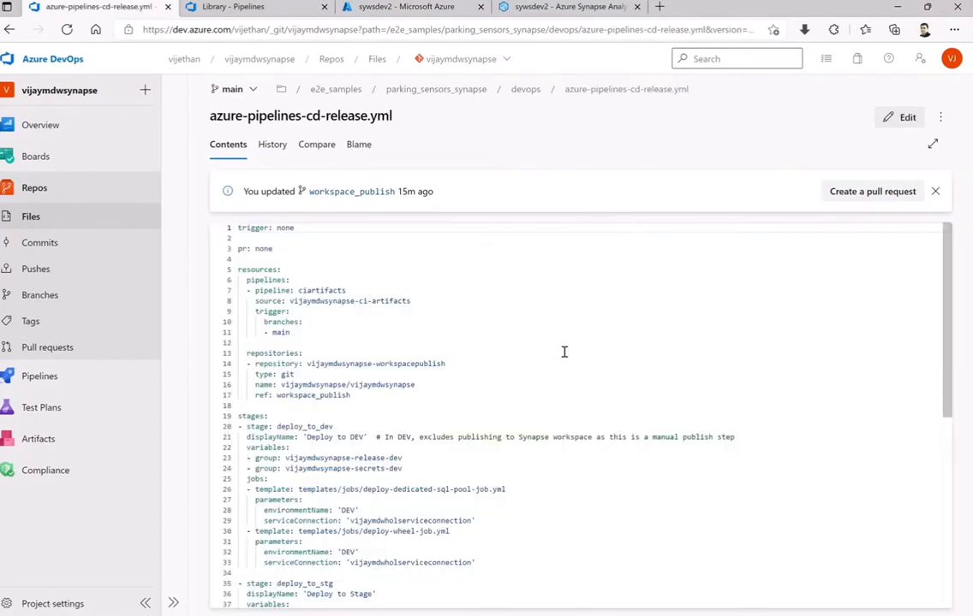
Examine the release YAML's repository resource, the DEV wheel job template, and the variable groups of the Stage and Prod stages.
scroll(327, 328, "down", 1)
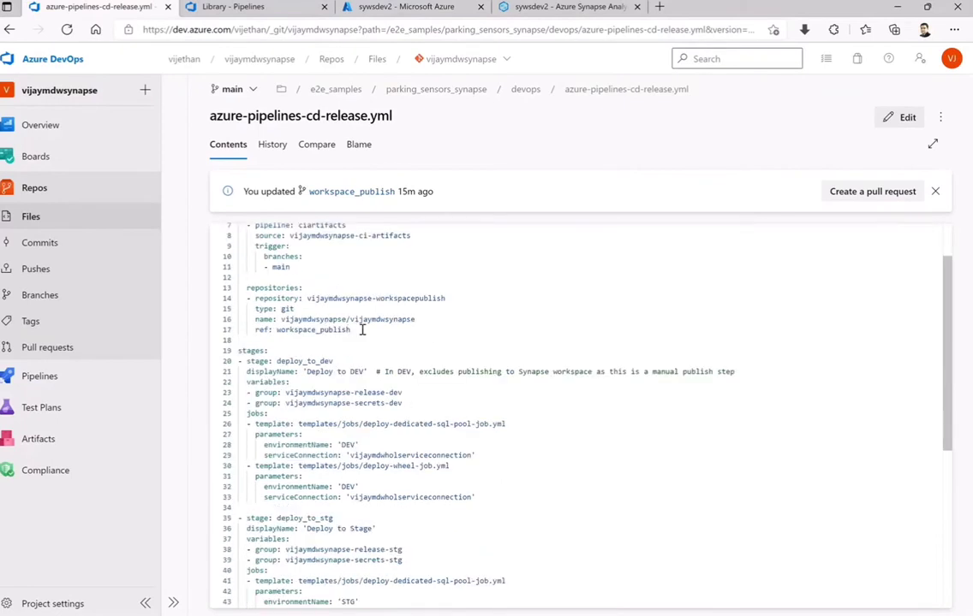
left_click_drag(350, 331, 245, 289)
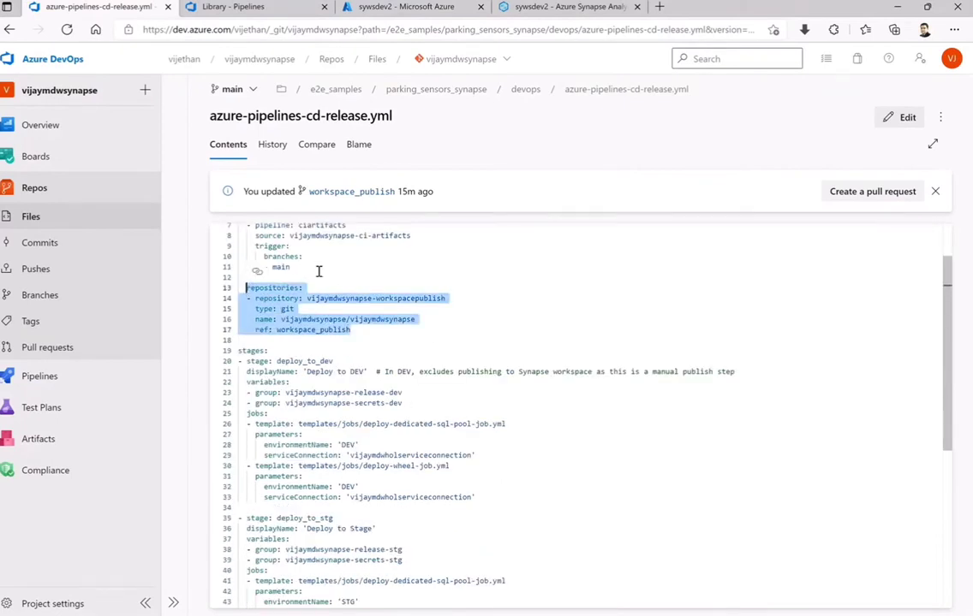
scroll(317, 272, "up", 1)
scroll(353, 330, "down", 1)
left_click_drag(450, 467, 363, 467)
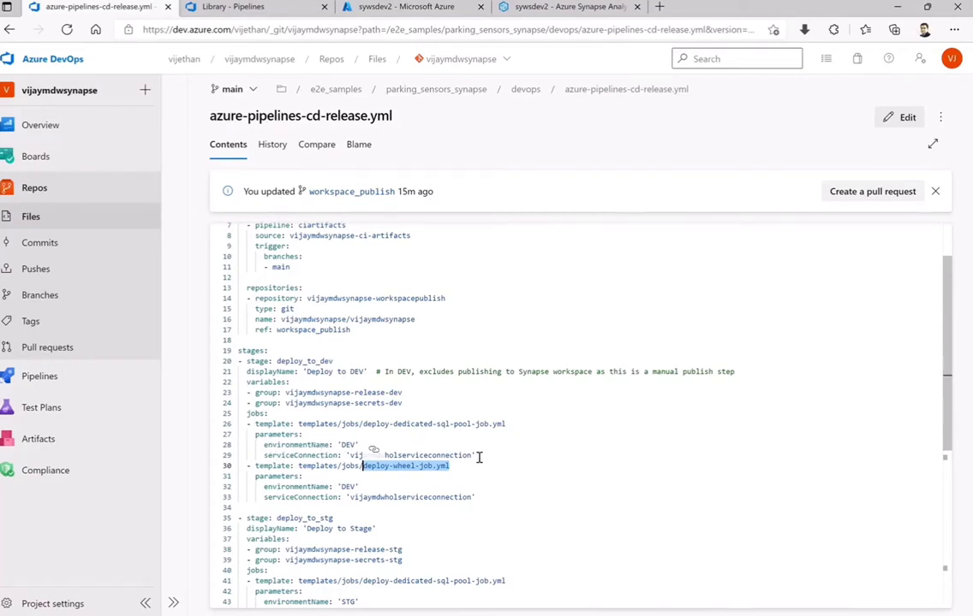
scroll(493, 458, "down", 1)
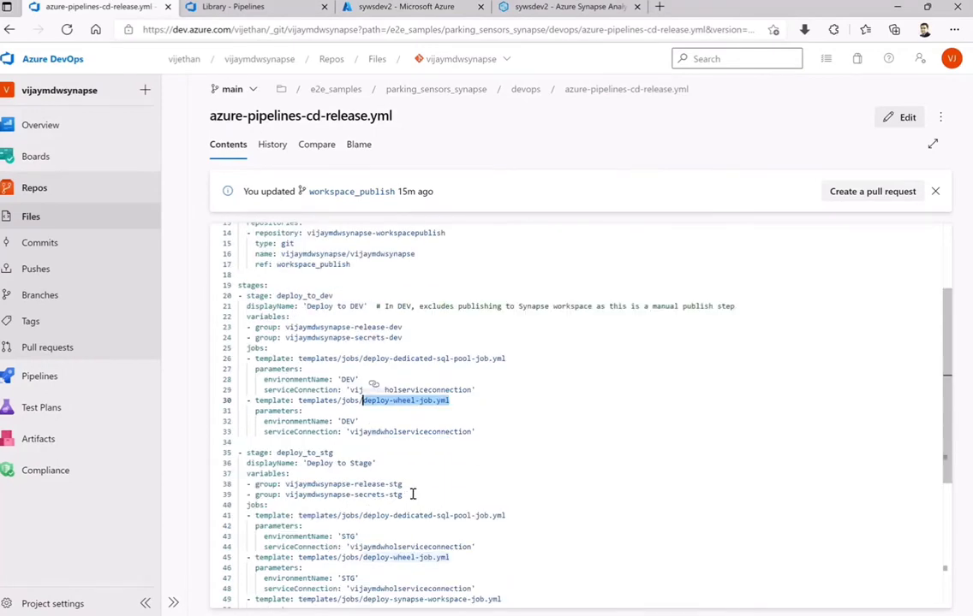
left_click_drag(403, 495, 243, 487)
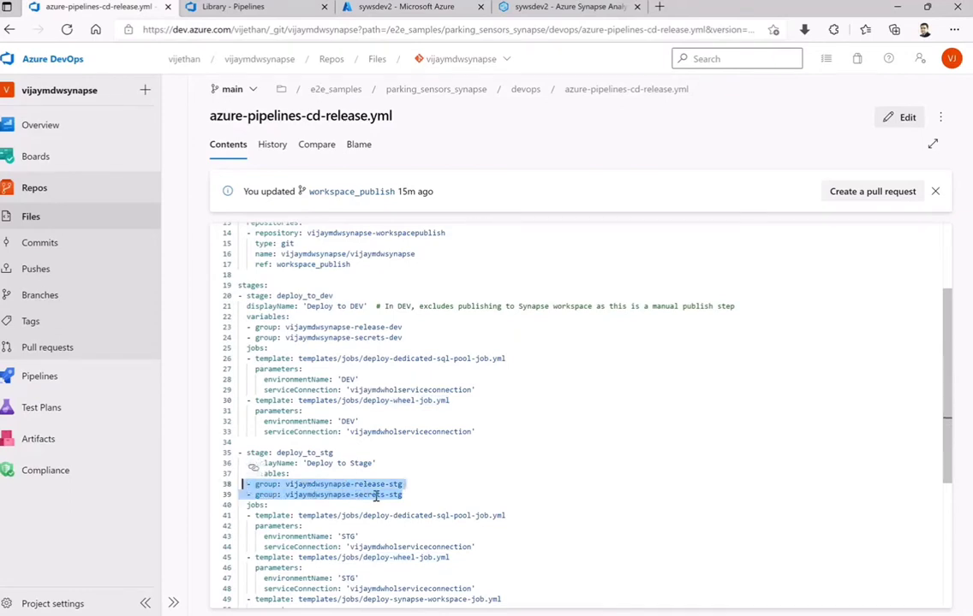
scroll(447, 492, "down", 3)
scroll(474, 541, "down", 1)
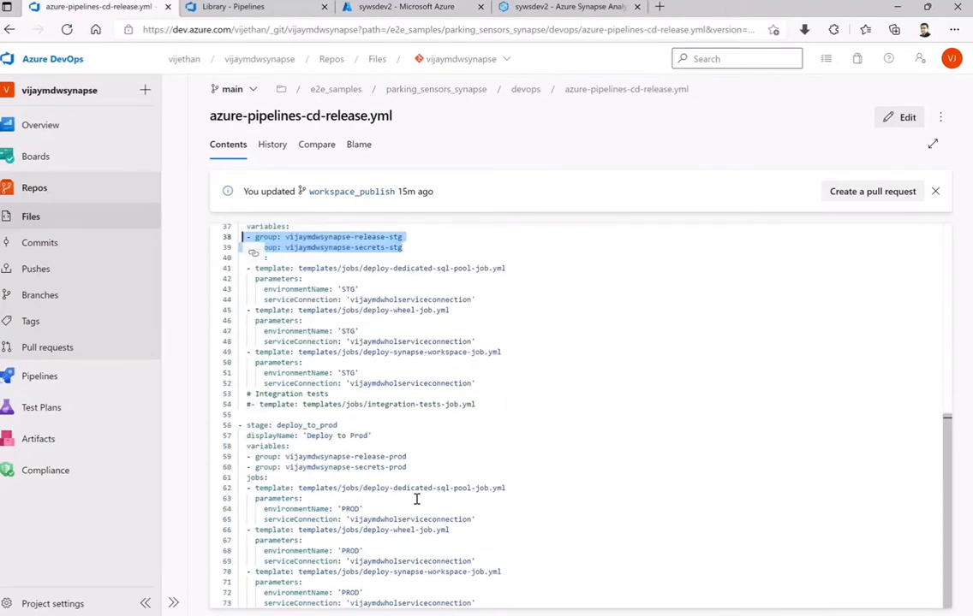
left_click_drag(407, 467, 245, 456)
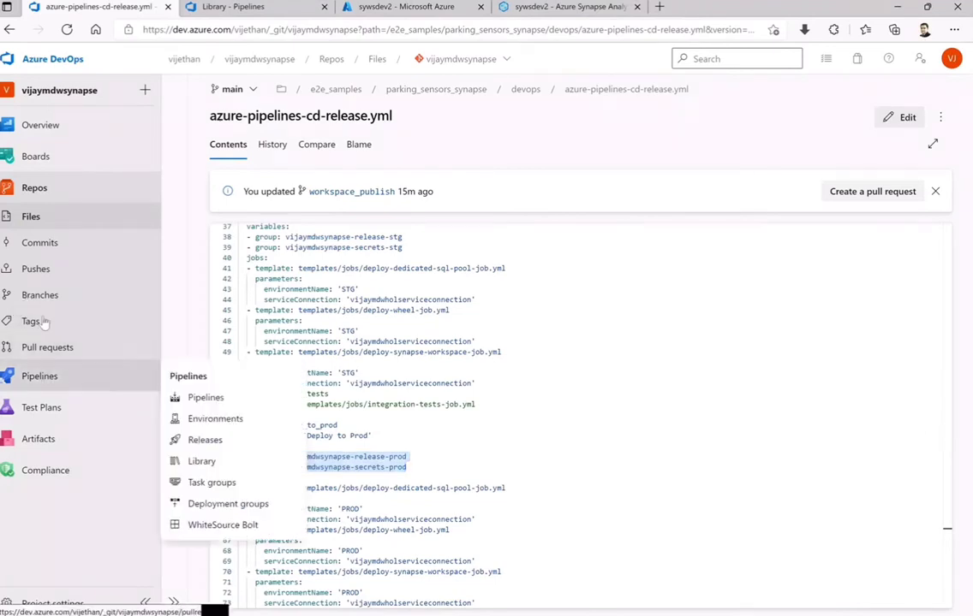
Review the variables in the vijaymdwsynapse-release-stg variable group, and return to the pipeline Library's variable group list.
left_click(40, 377)
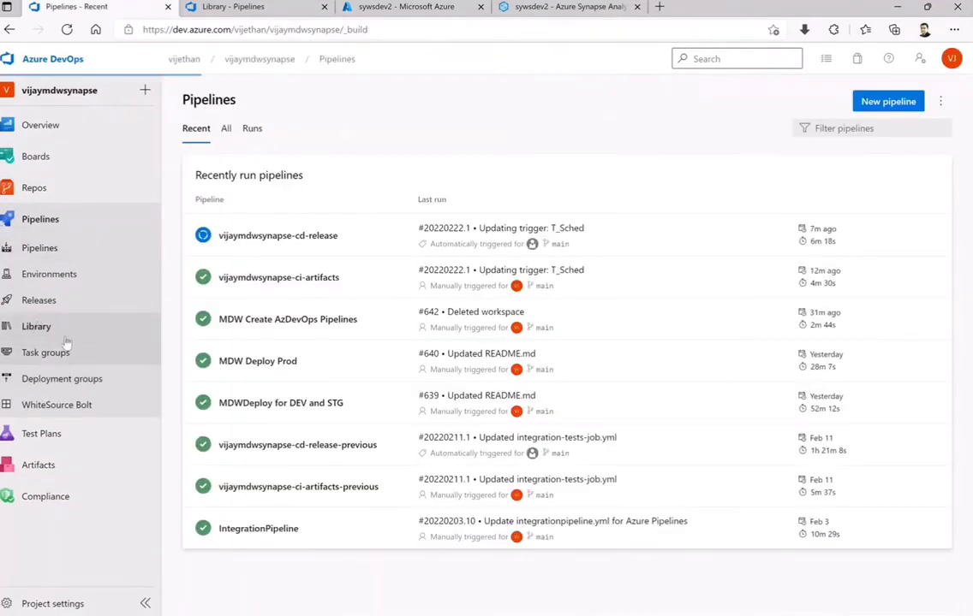
left_click(39, 328)
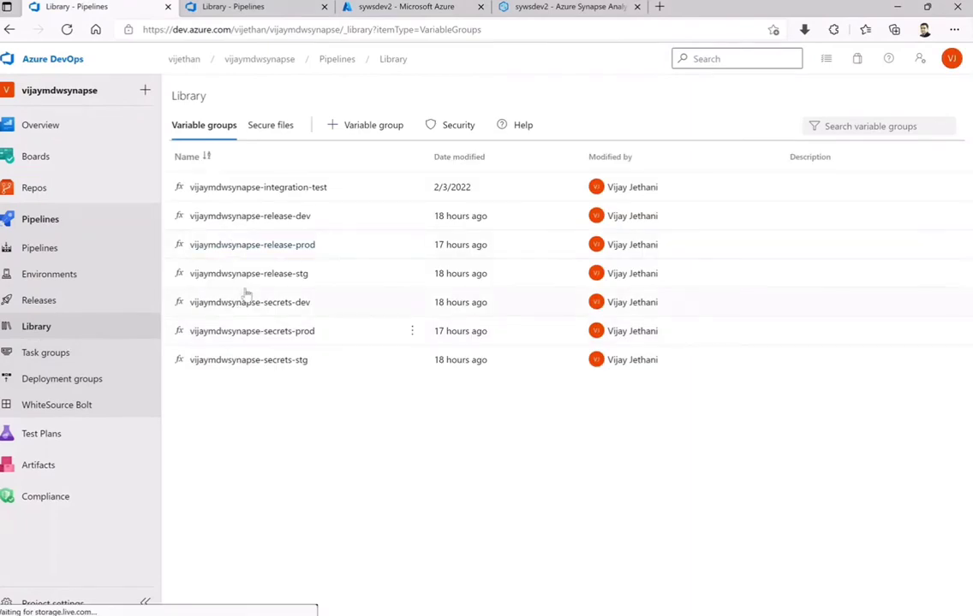
left_click(249, 274)
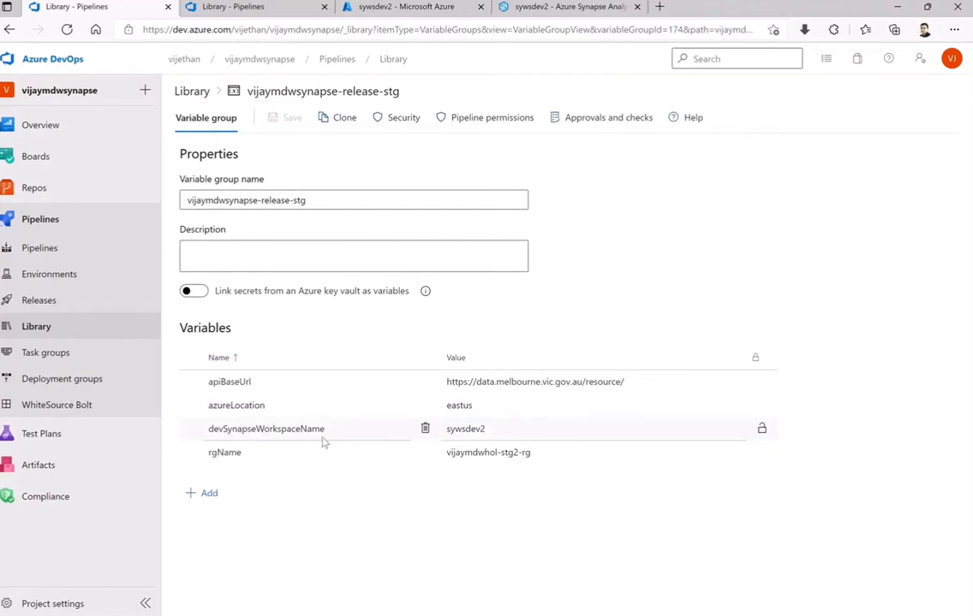
left_click(189, 90)
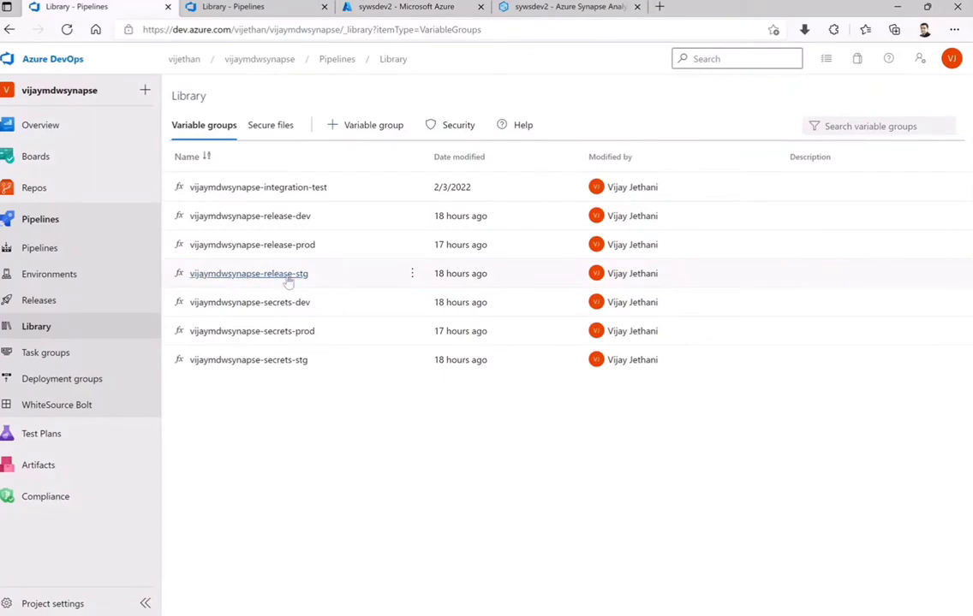
Review the variables in the vijaymdwsynapse-secrets-stg variable group.
left_click(244, 363)
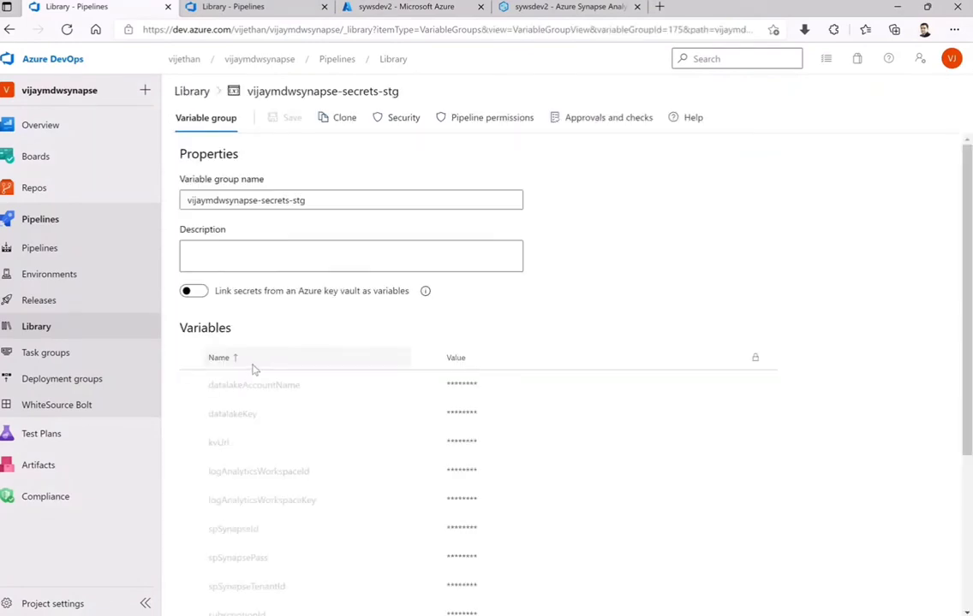
scroll(482, 381, "down", 2)
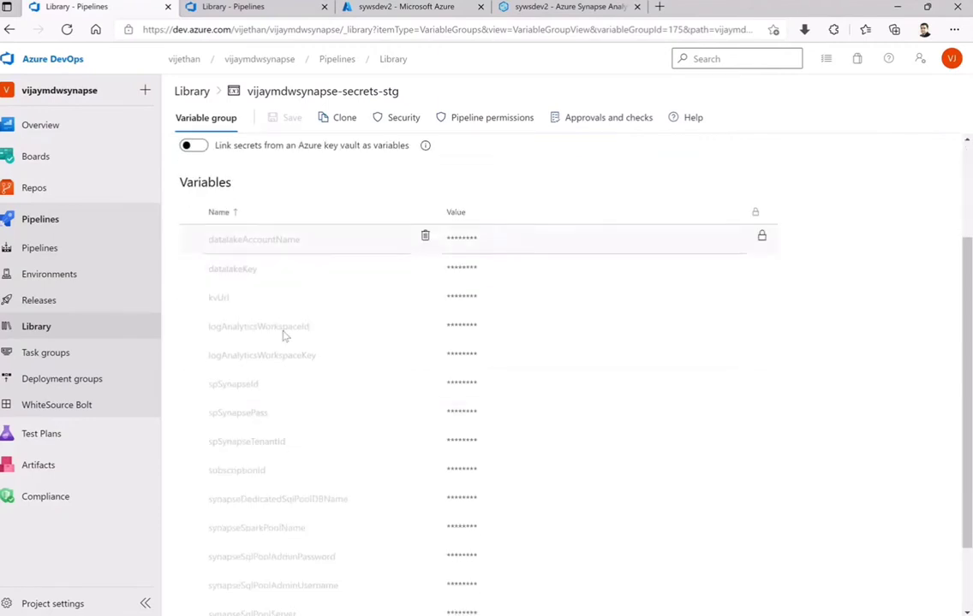
scroll(310, 526, "down", 2)
scroll(311, 522, "up", 5)
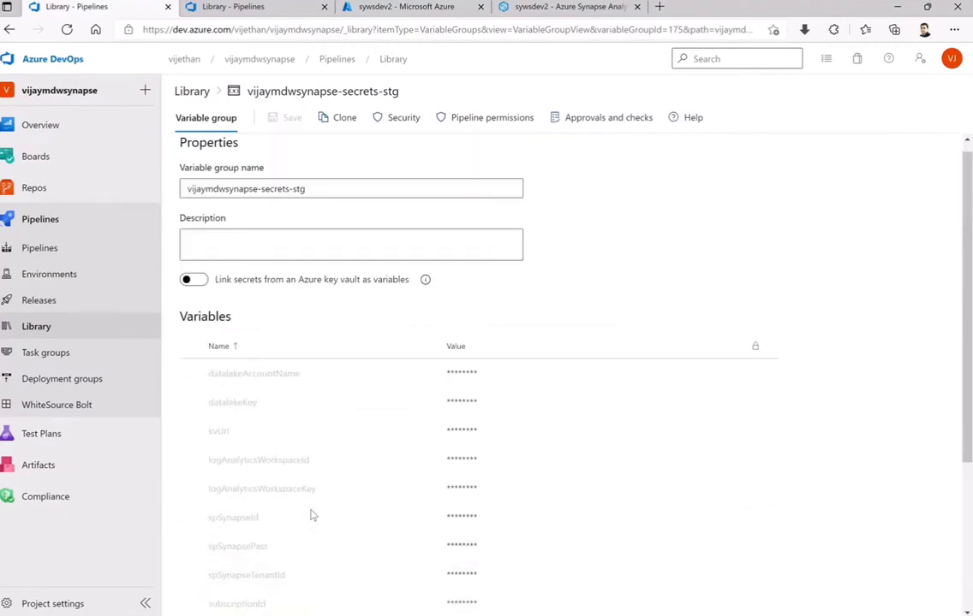
scroll(323, 411, "down", 3)
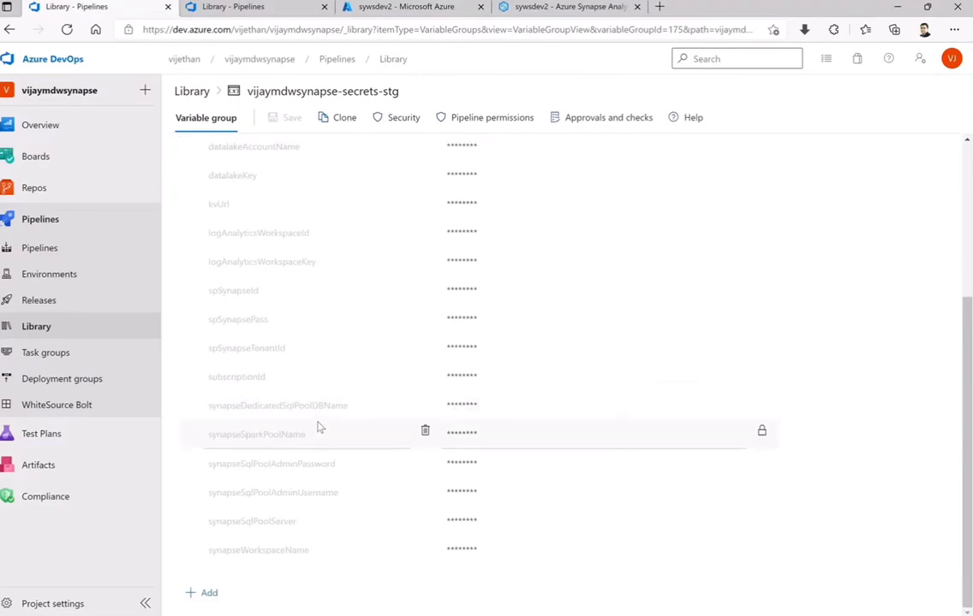
scroll(318, 427, "up", 3)
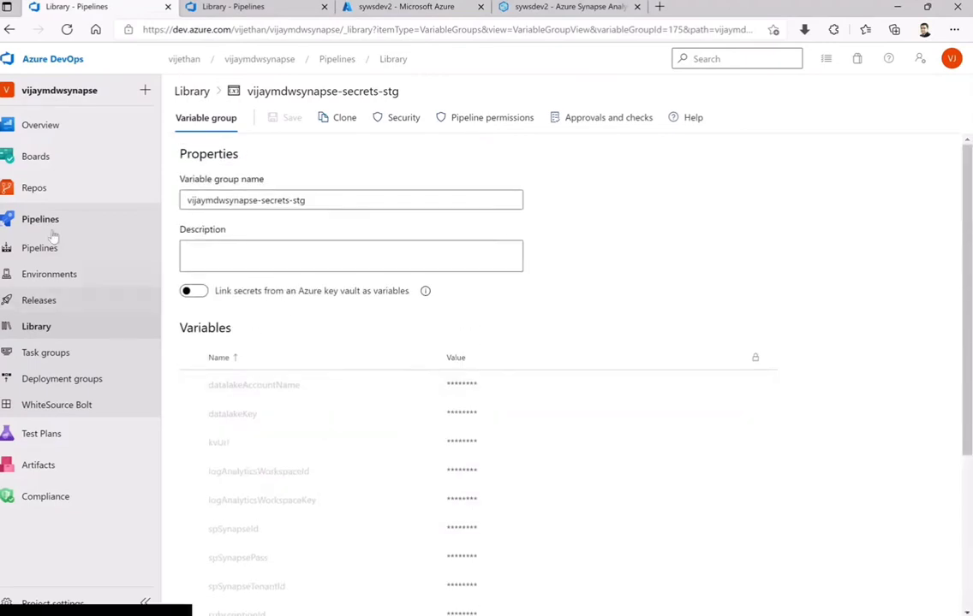
Open deploy-wheel-job.yml from e2e_samples/parking_sensors_synapse/devops/templates/jobs on the repository's main branch.
mouse_move(33, 190)
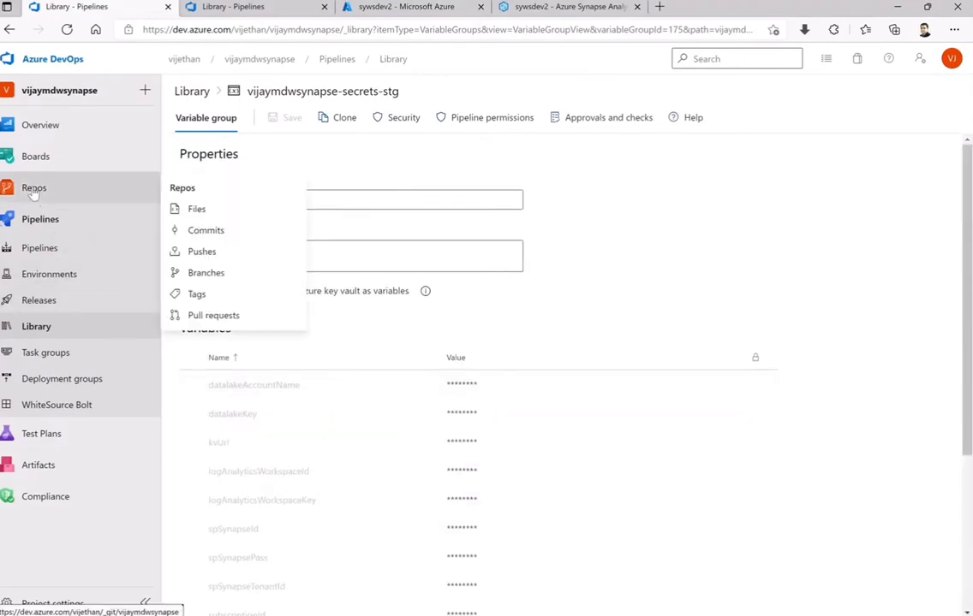
left_click(32, 191)
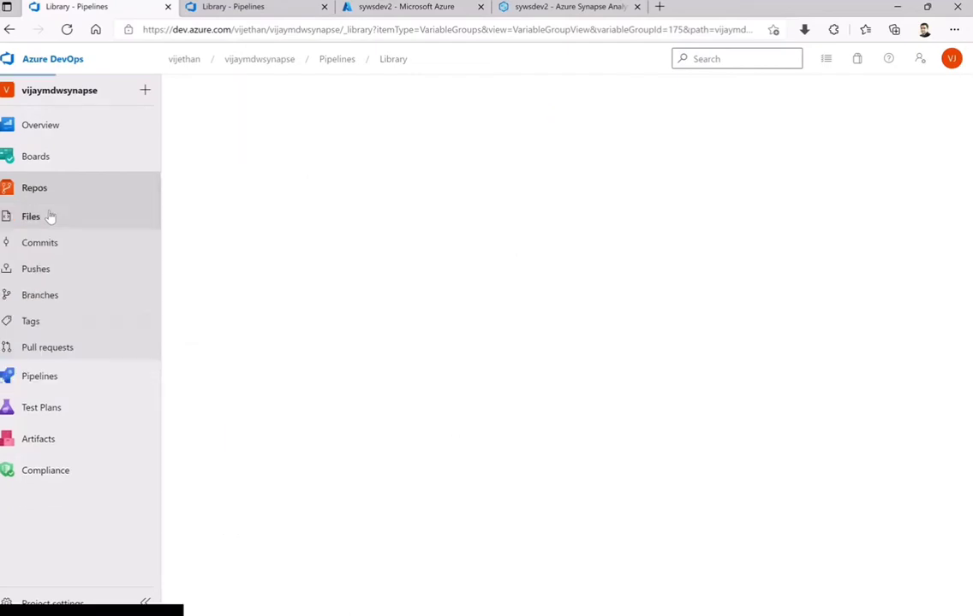
left_click(254, 267)
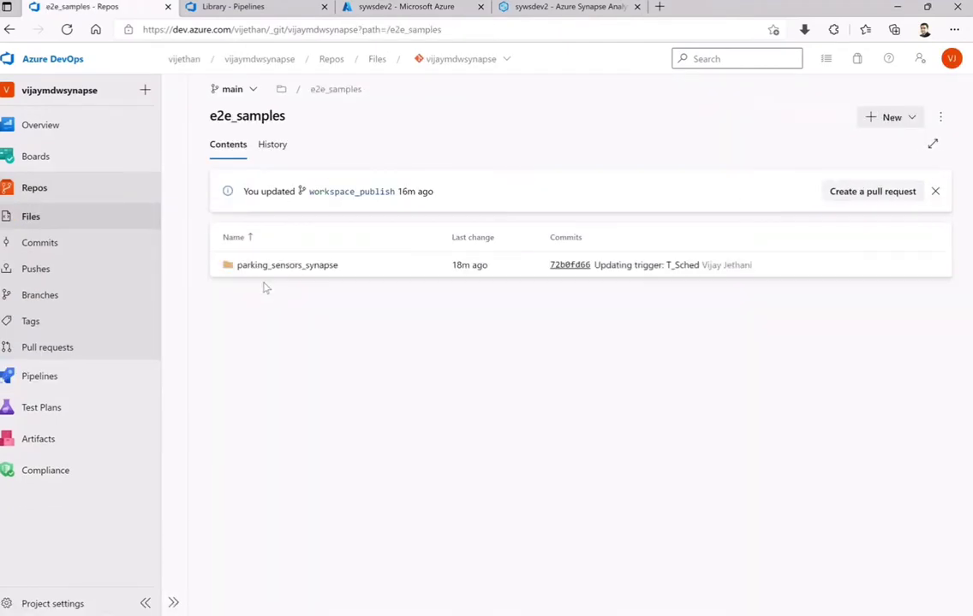
left_click(263, 266)
left_click(251, 315)
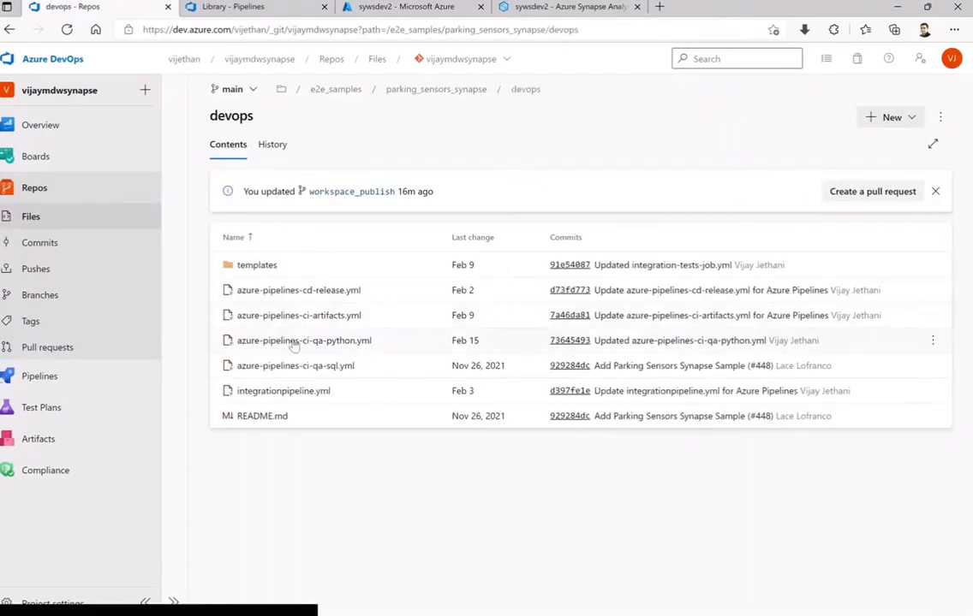
left_click(252, 270)
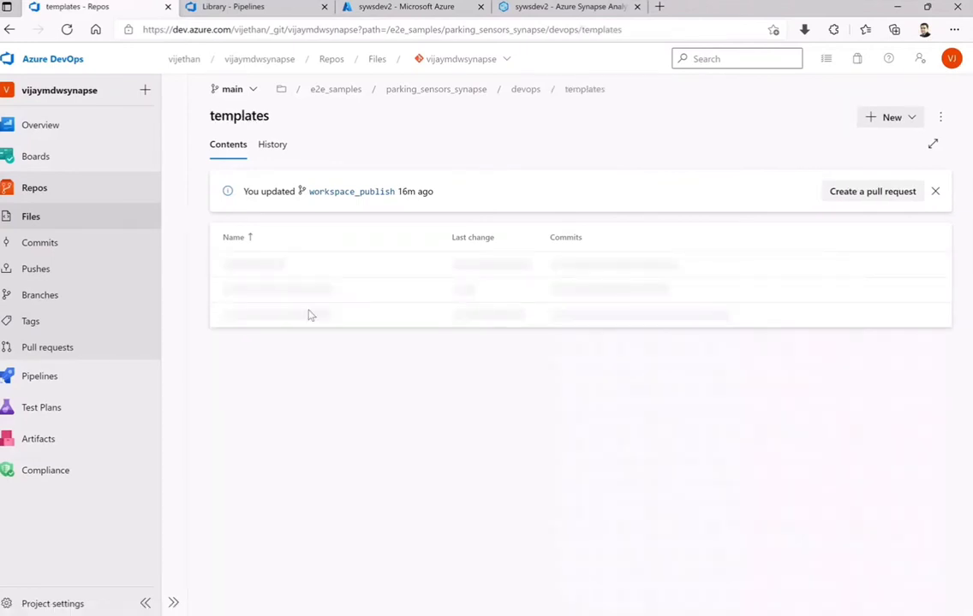
left_click(243, 266)
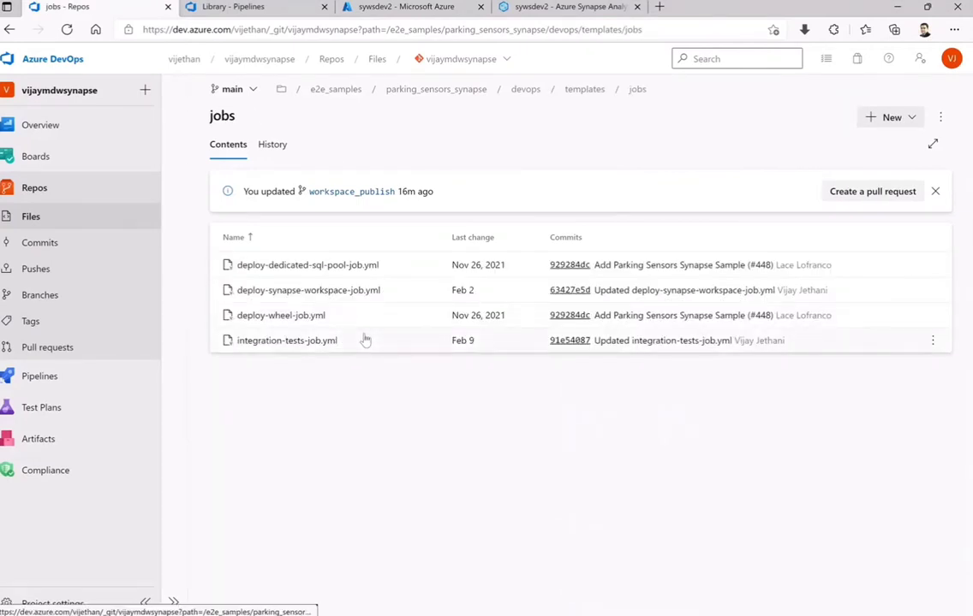
left_click(279, 318)
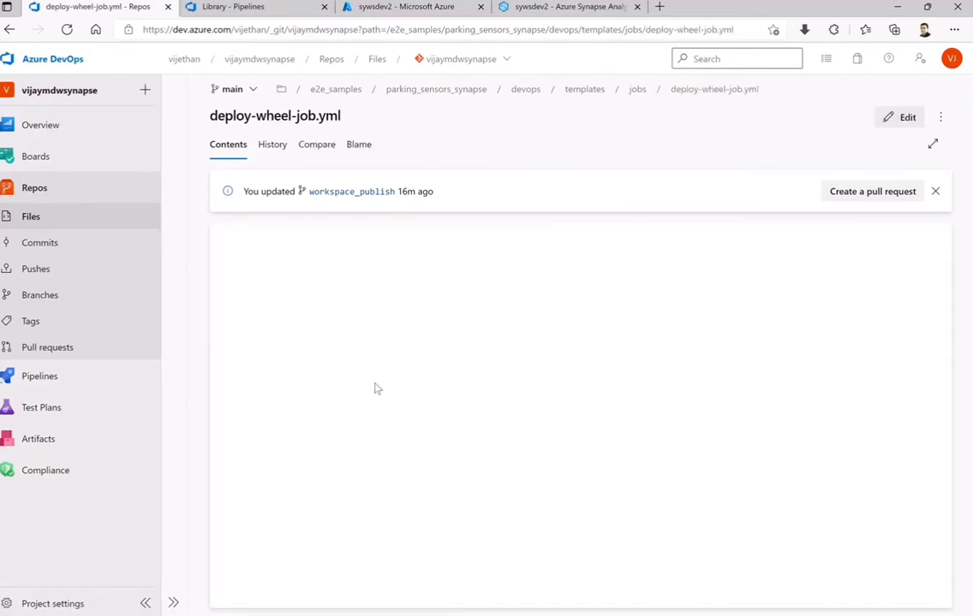
Examine the wheel job template's tasks for uploading the package to the Synapse workspace and replacing it on the Spark pool.
scroll(568, 472, "down", 3)
scroll(568, 473, "down", 5)
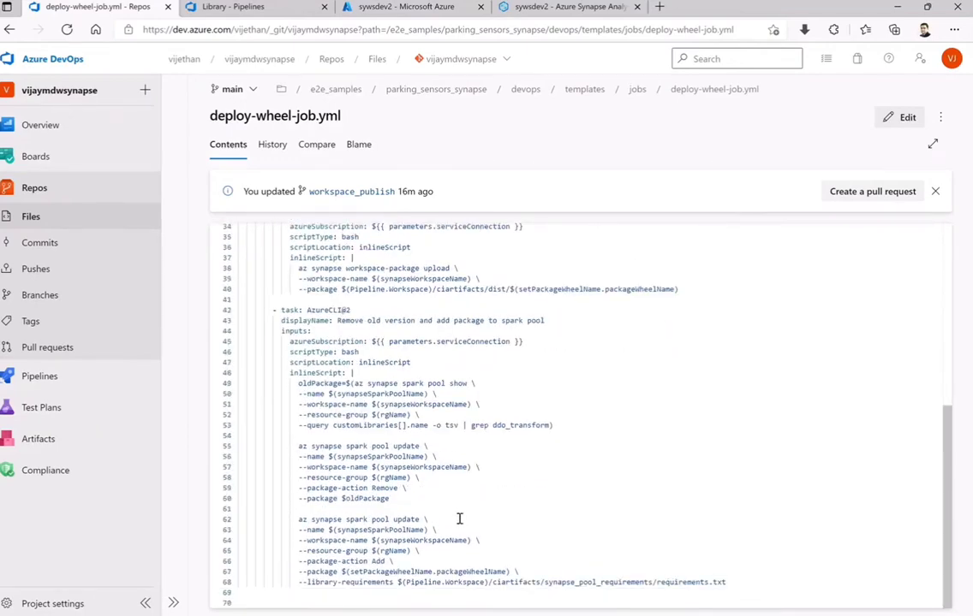
scroll(349, 494, "up", 2)
scroll(349, 491, "up", 7)
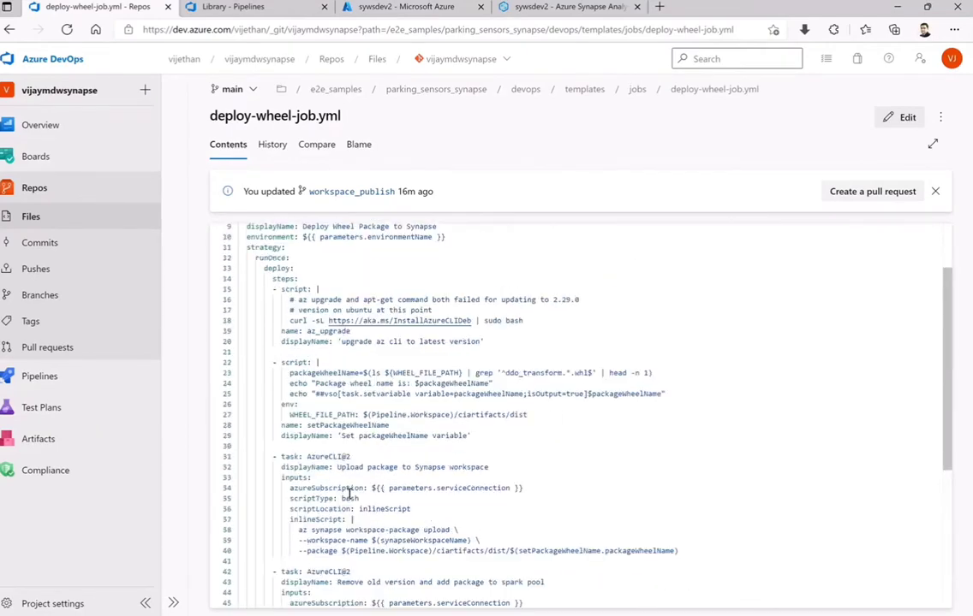
Open integration-tests-job.yml from the same jobs folder and examine its Python setup, requirements and pytest steps.
left_click(637, 89)
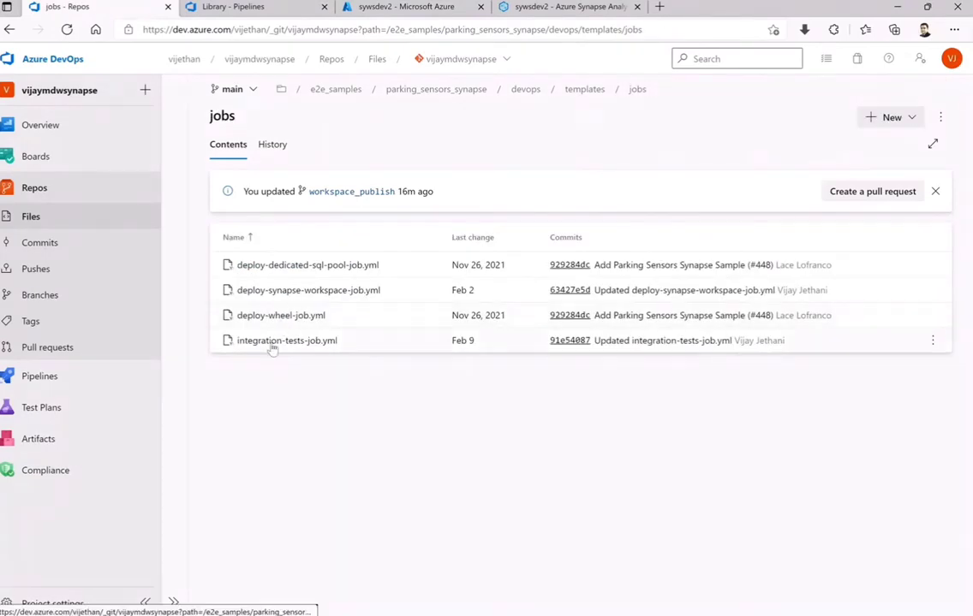
left_click(273, 342)
scroll(444, 378, "down", 2)
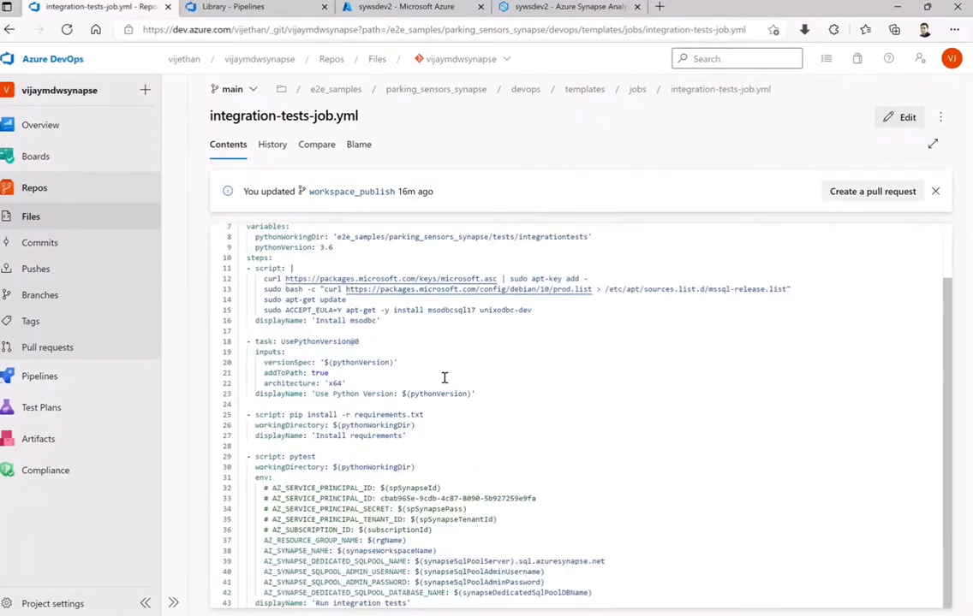
scroll(438, 408, "up", 2)
scroll(454, 419, "down", 2)
scroll(477, 430, "up", 2)
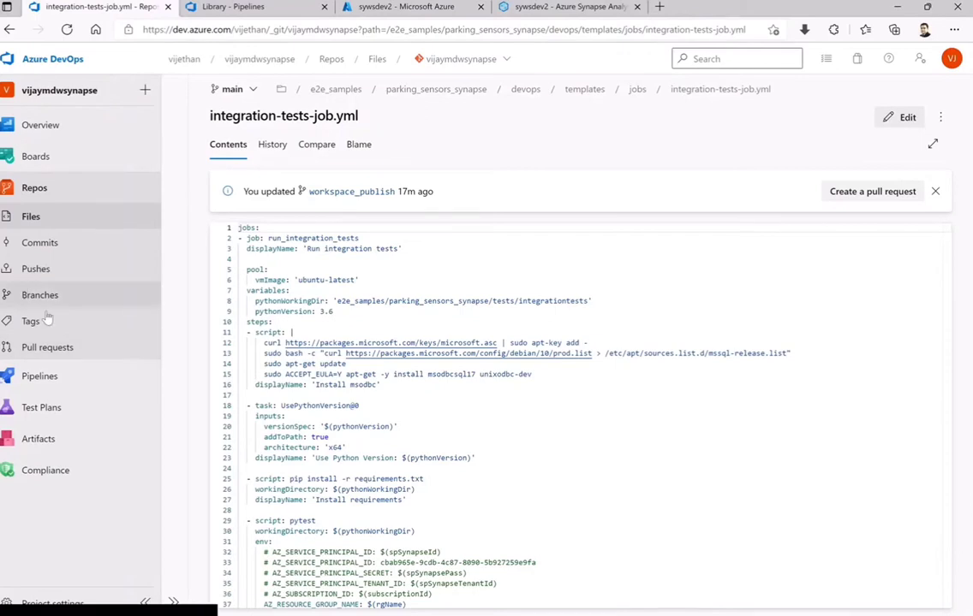
Return to the variable group list in the pipeline Library.
mouse_move(44, 395)
left_click(39, 376)
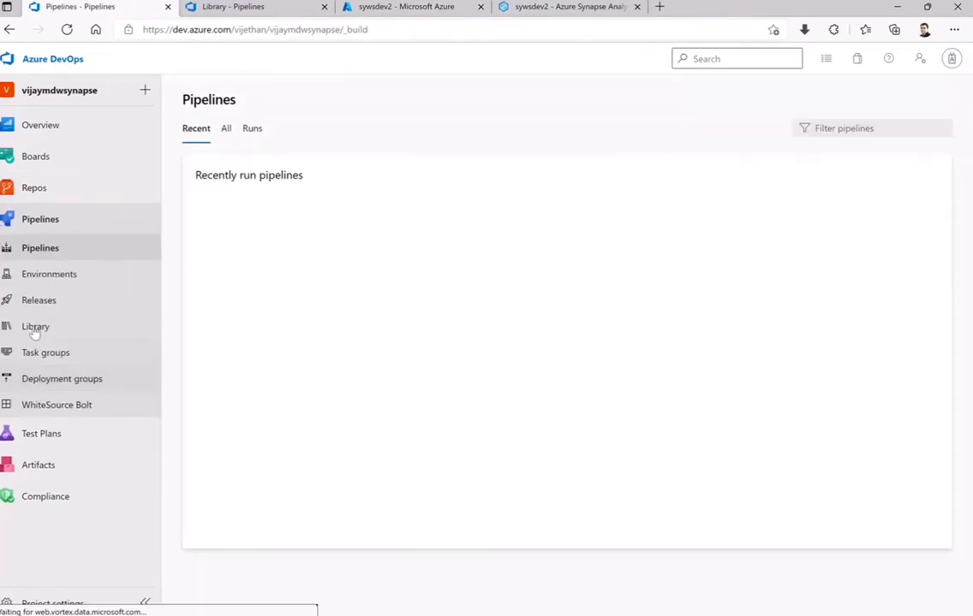
left_click(34, 330)
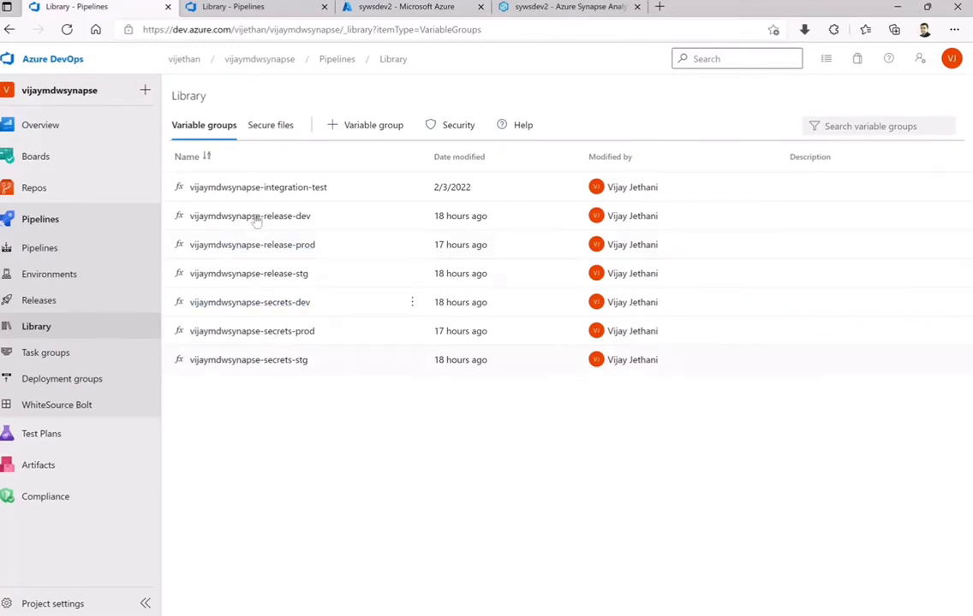
Open azure-pipelines-cd-release.yml from the repository folder e2e_samples/parking_sensors_synapse/devops.
left_click(33, 188)
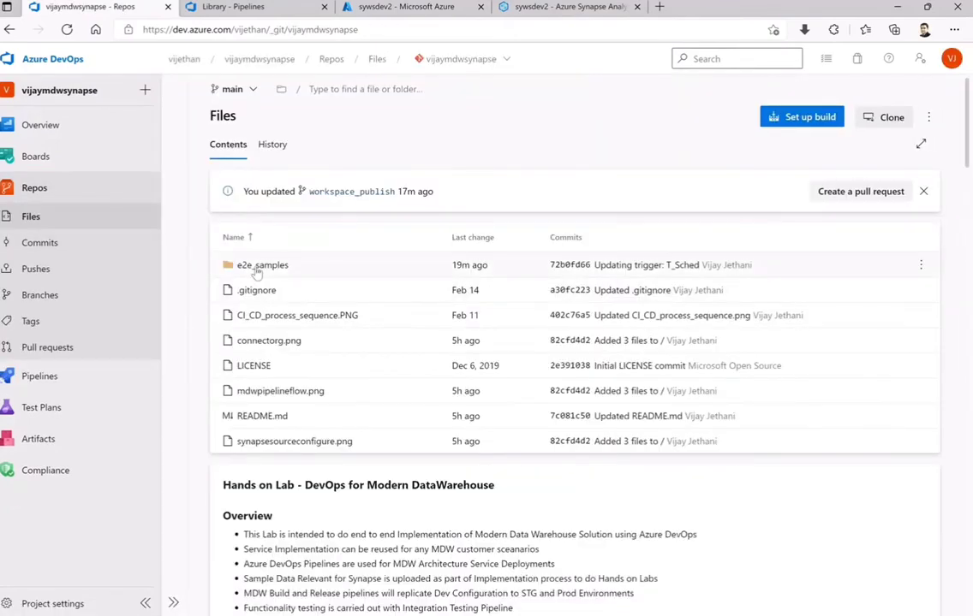
left_click(257, 267)
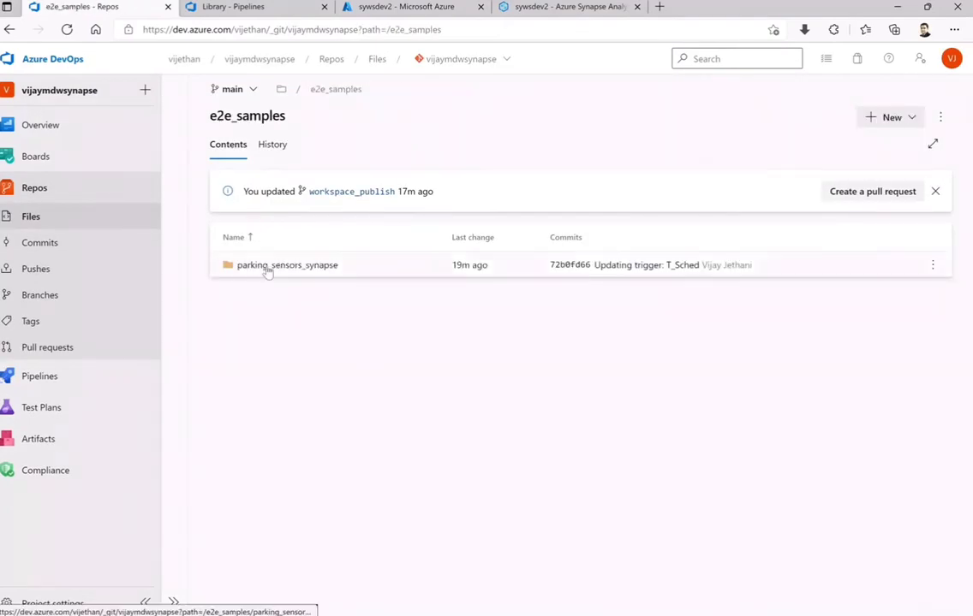
left_click(265, 269)
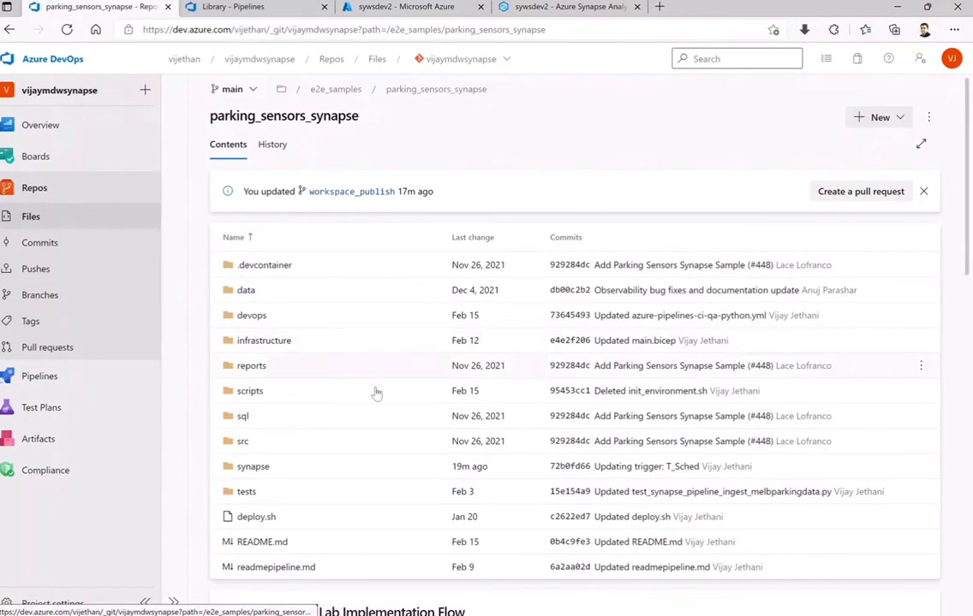
left_click(253, 316)
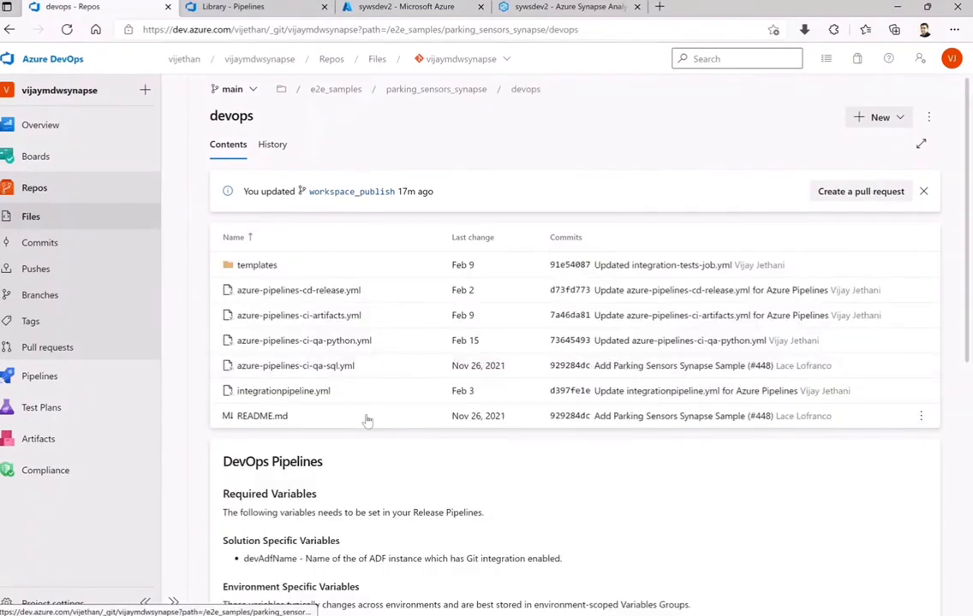
left_click(277, 292)
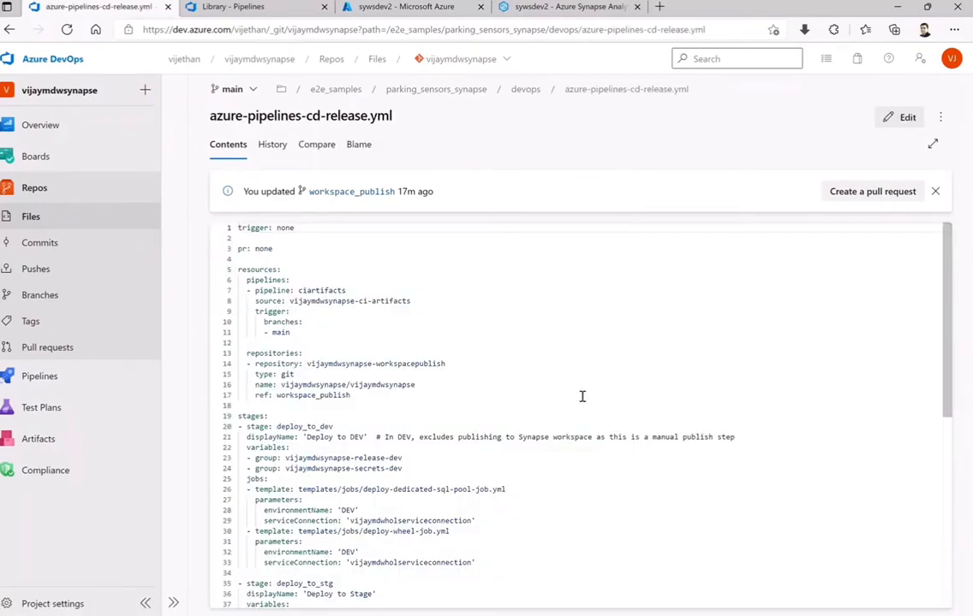
Examine the resources and the DEV, Stage and Prod deployment stages in azure-pipelines-cd-release.yml, including their variable groups and job templates.
scroll(599, 428, "down", 2)
scroll(416, 356, "down", 1)
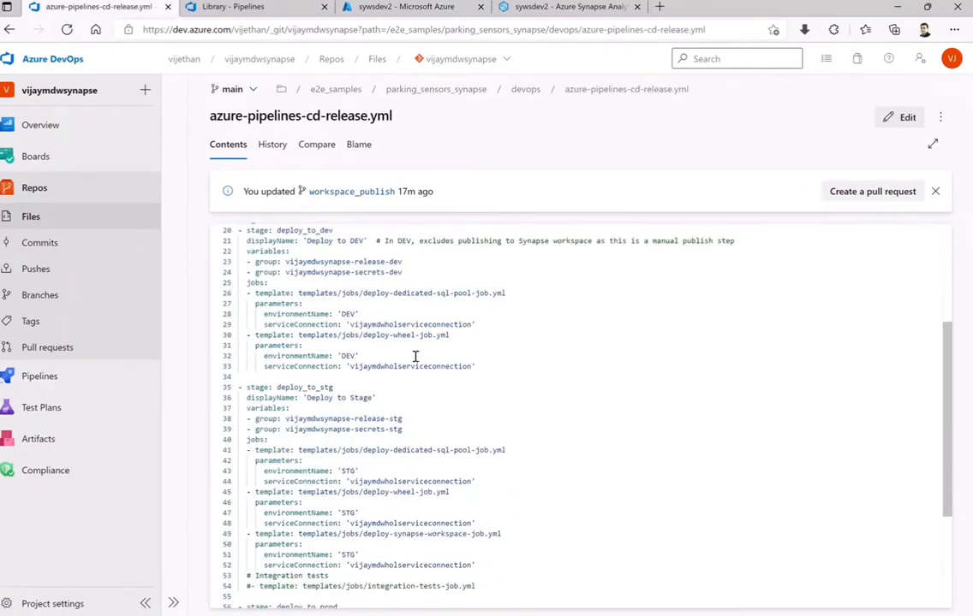
scroll(513, 445, "down", 1)
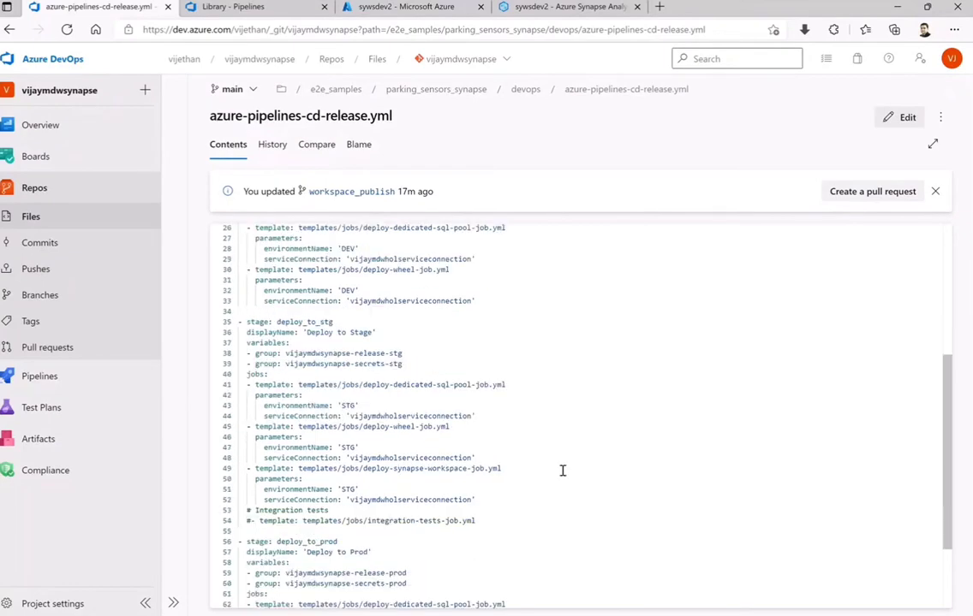
scroll(531, 470, "down", 1)
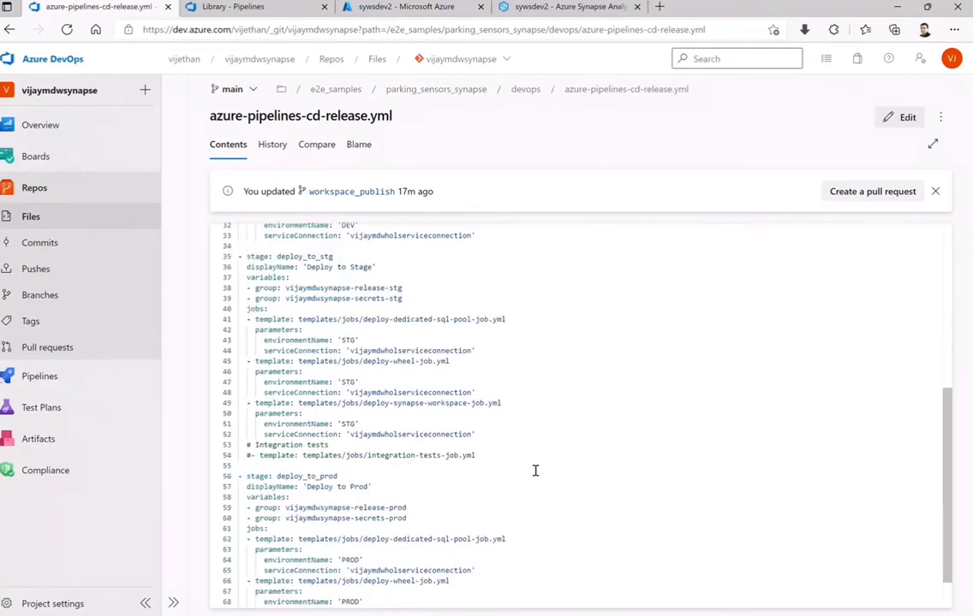
scroll(534, 470, "down", 1)
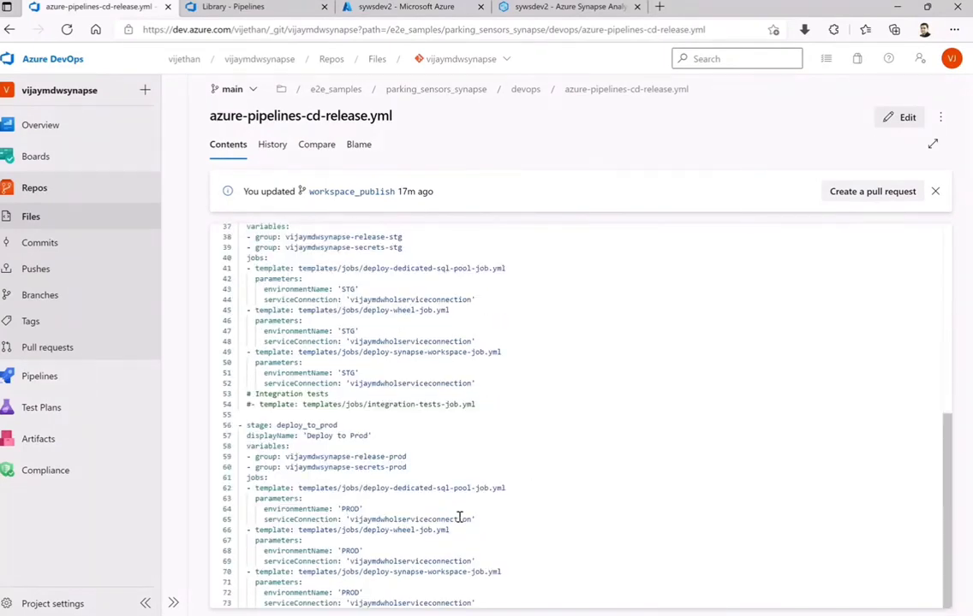
scroll(460, 514, "up", 5)
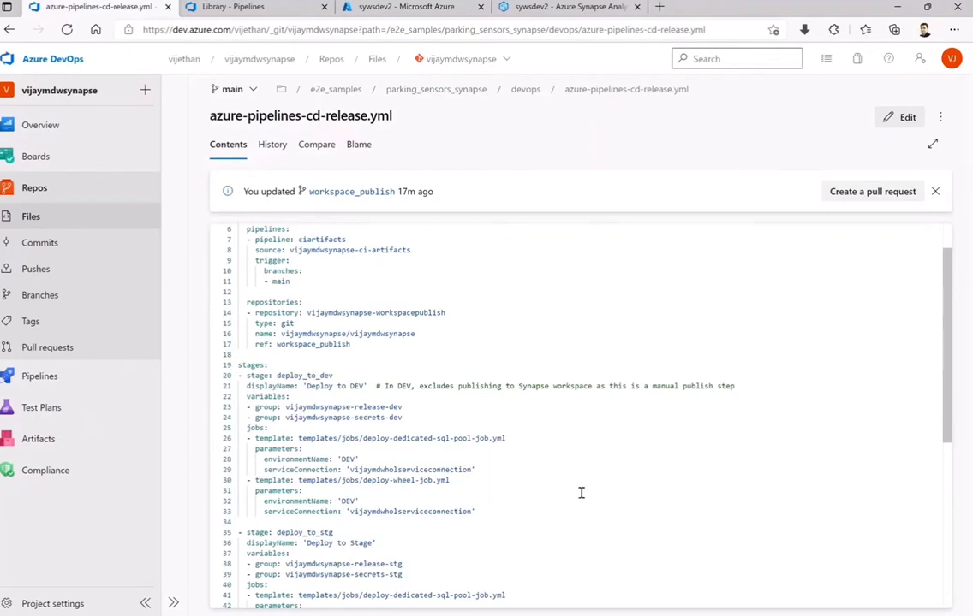
scroll(580, 491, "down", 2)
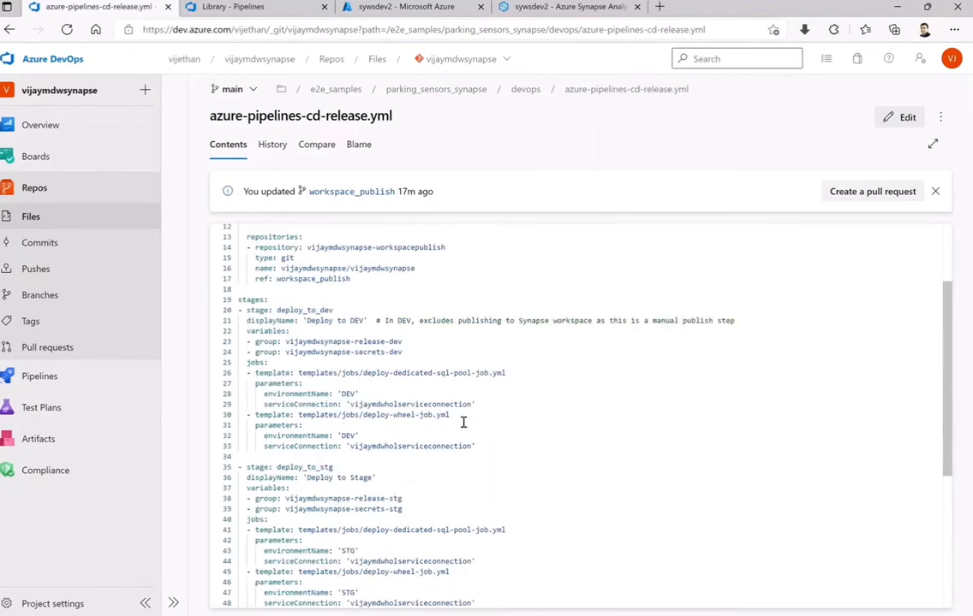
scroll(325, 294, "up", 4)
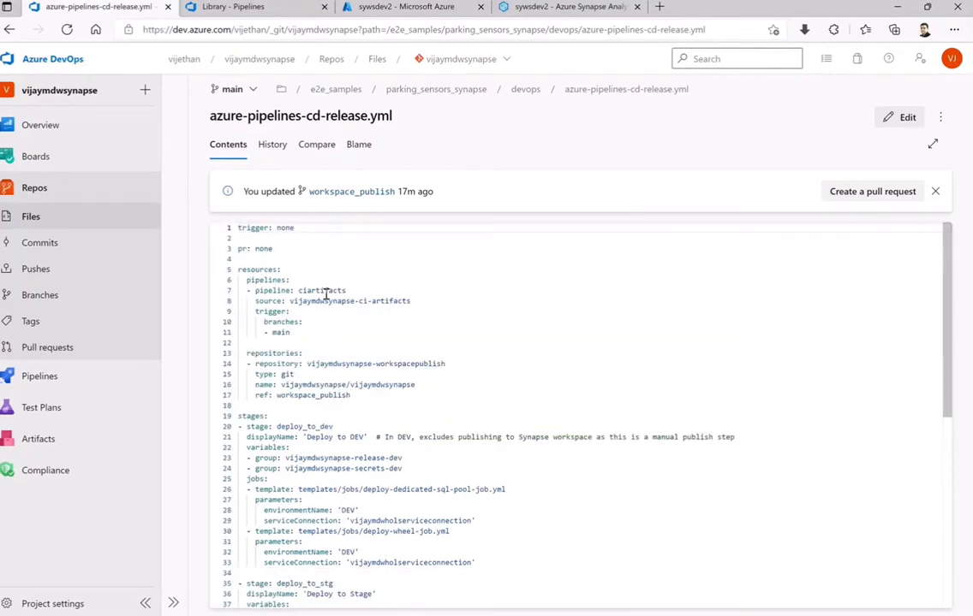
Open deploy-synapse-workspace-job.yml from the templates/jobs folder under devops.
left_click(524, 89)
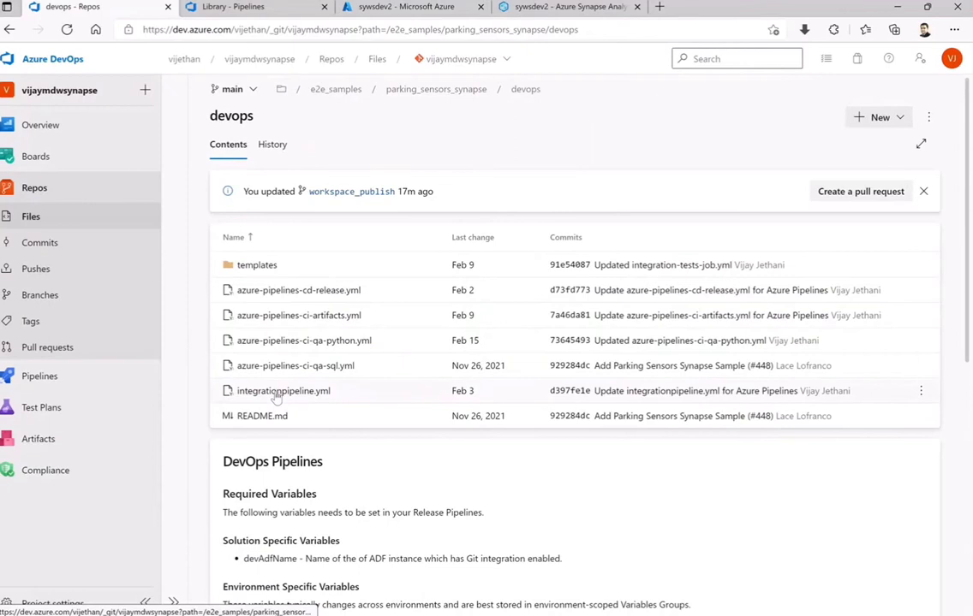
left_click(254, 266)
left_click(241, 268)
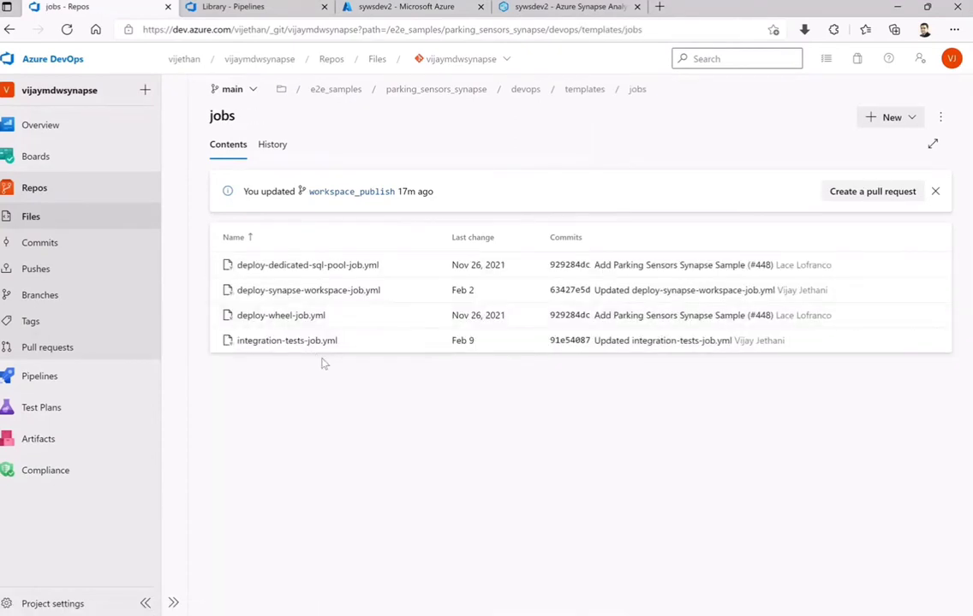
left_click(288, 289)
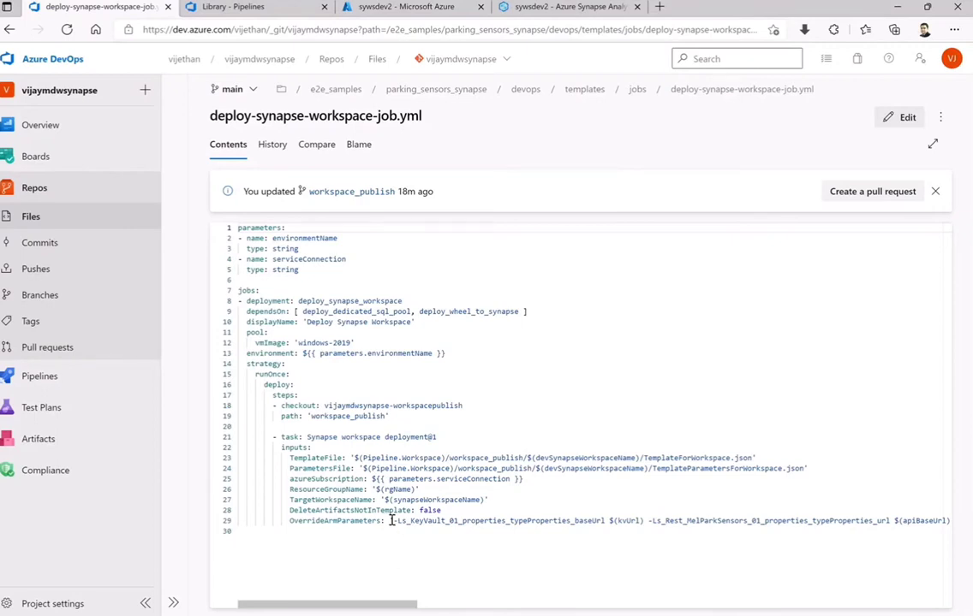
Highlight and read the full OverrideArmParameters value on line 29 of the Synapse workspace job template.
left_click_drag(285, 523, 950, 530)
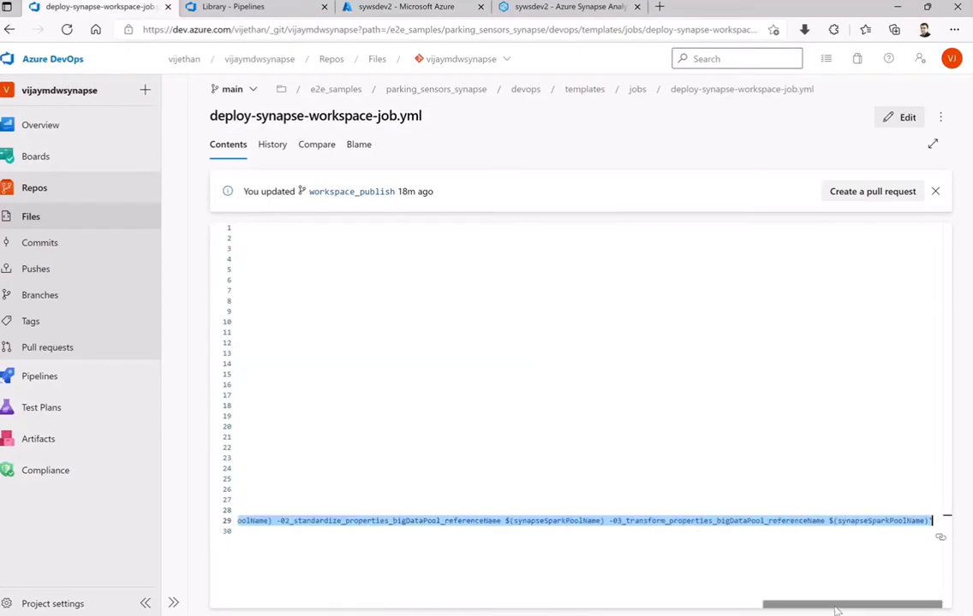
left_click_drag(834, 610, 682, 605)
left_click(563, 579)
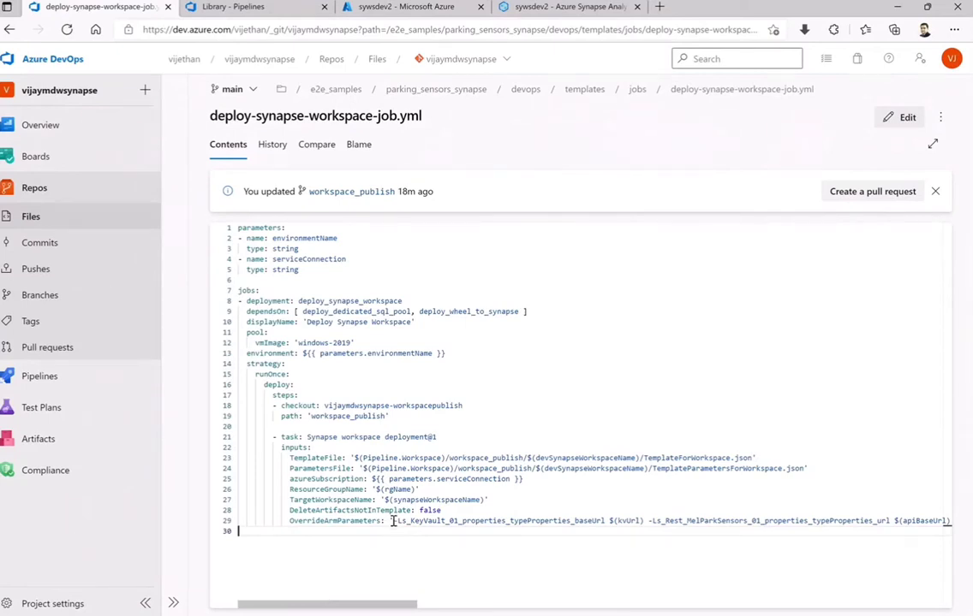
left_click_drag(393, 521, 956, 526)
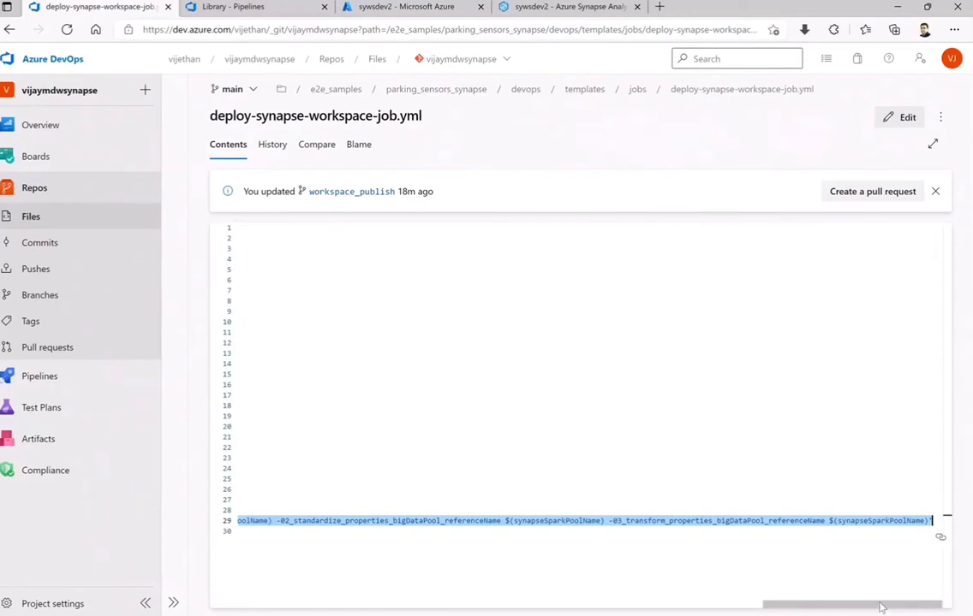
left_click_drag(863, 606, 223, 614)
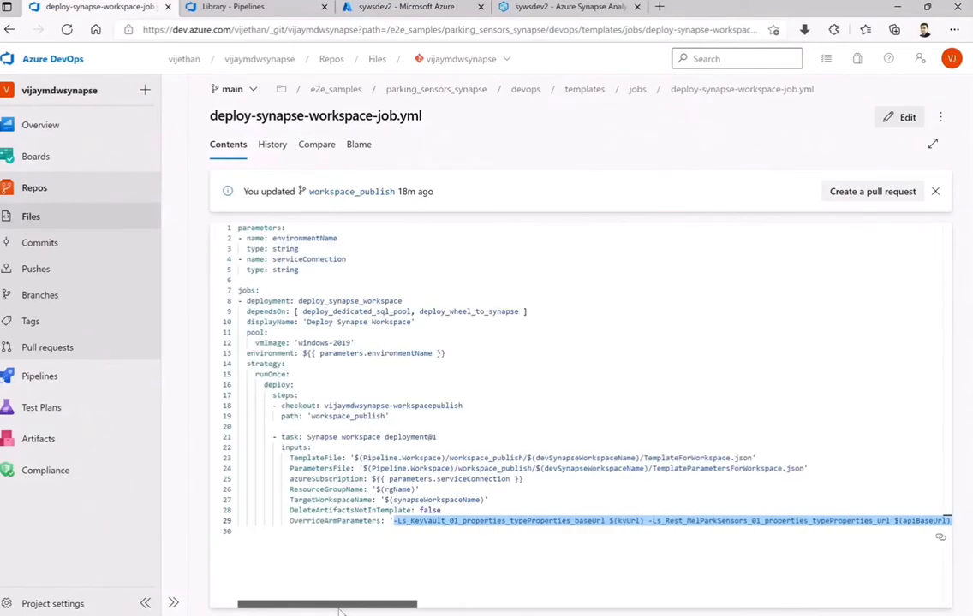
left_click(312, 556)
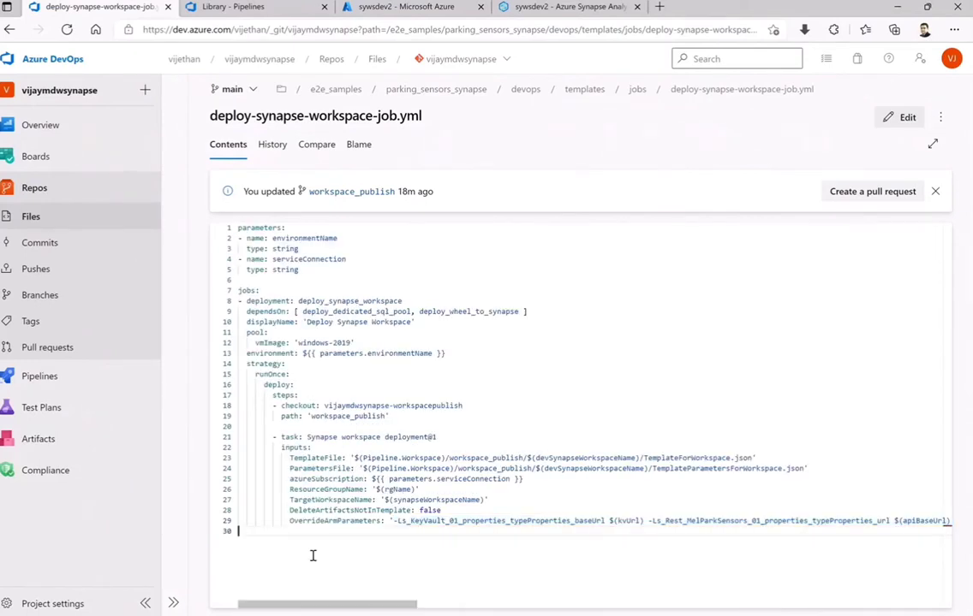
Return to the devops folder and reopen azure-pipelines-cd-release.yml.
left_click(637, 88)
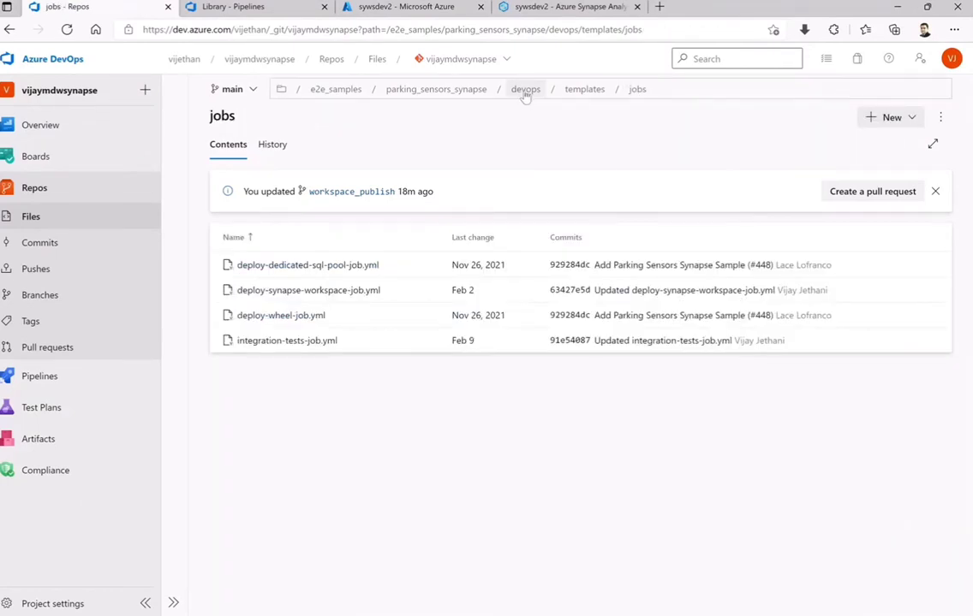
left_click(525, 89)
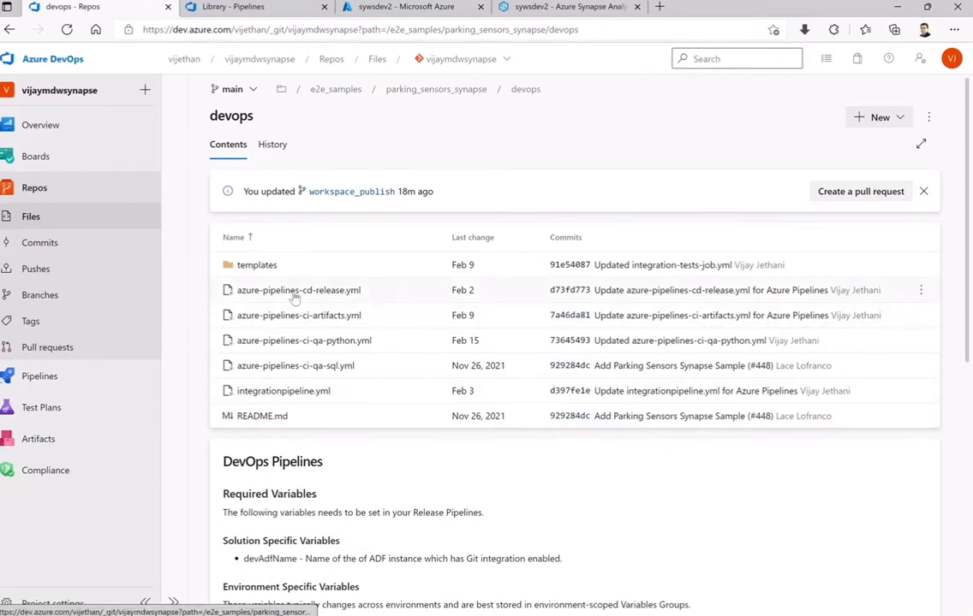
left_click(295, 291)
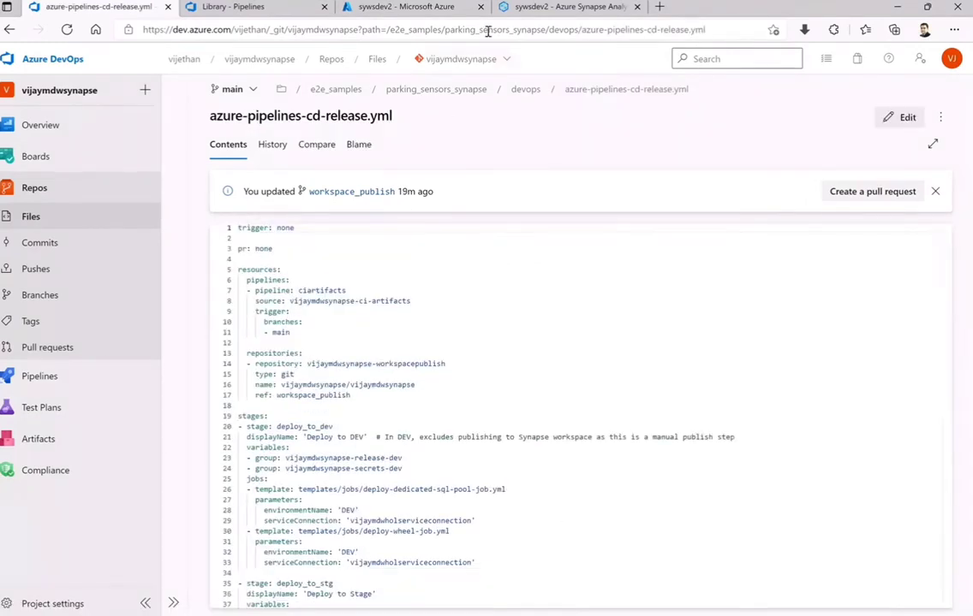
Open the latest run of the cd-release pipeline in the other Azure DevOps browser tab and show its Deploy to DEV job logs.
left_click(251, 7)
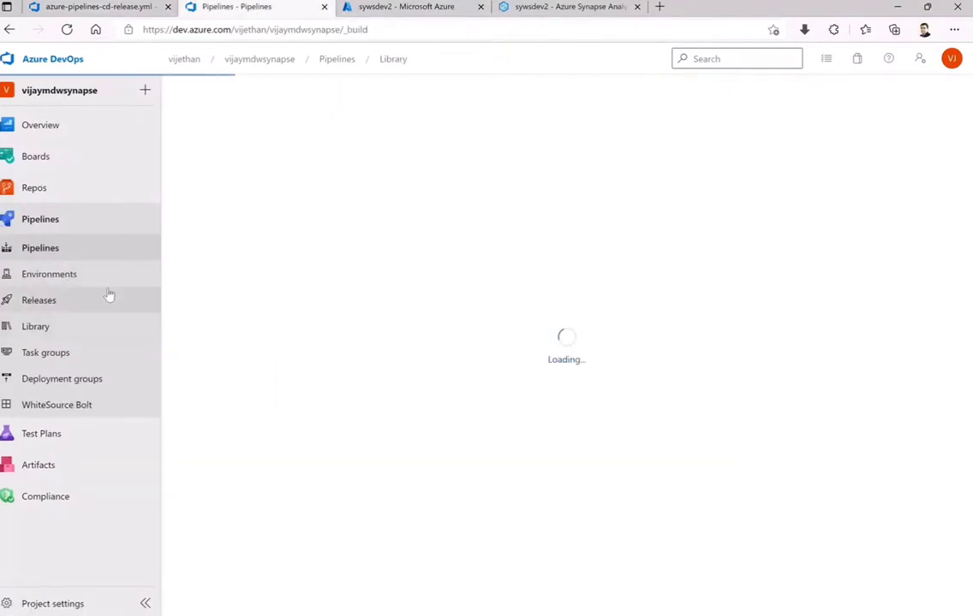
left_click(250, 238)
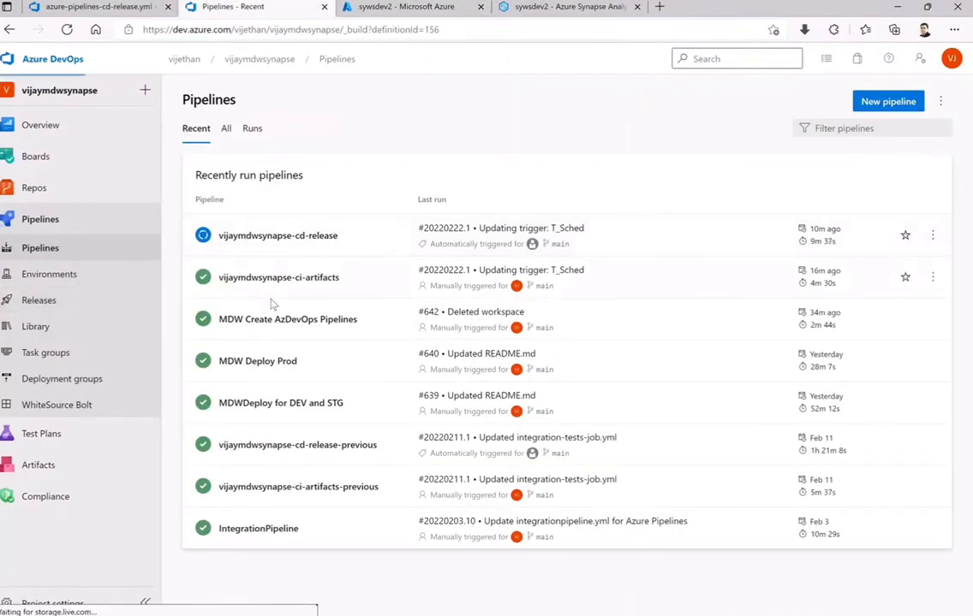
left_click(261, 229)
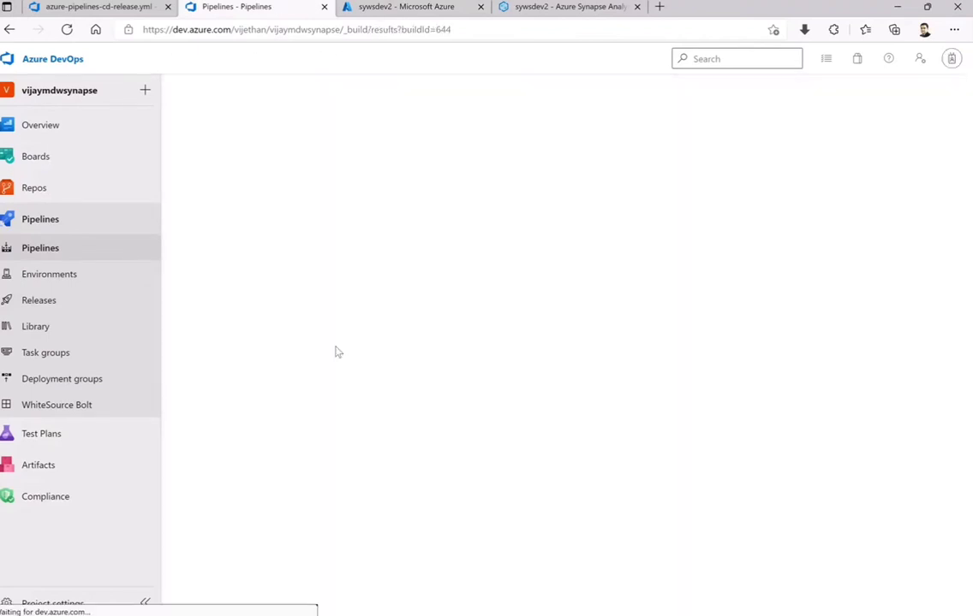
left_click(248, 469)
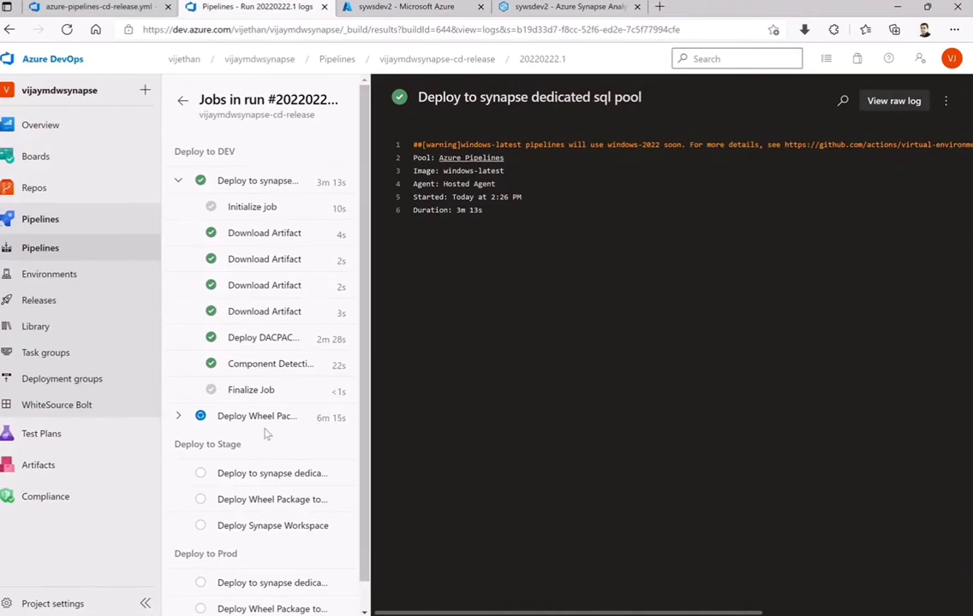
Open the Deploy Wheel Package job in the Deploy to DEV stage and review the log of its running task.
left_click(215, 419)
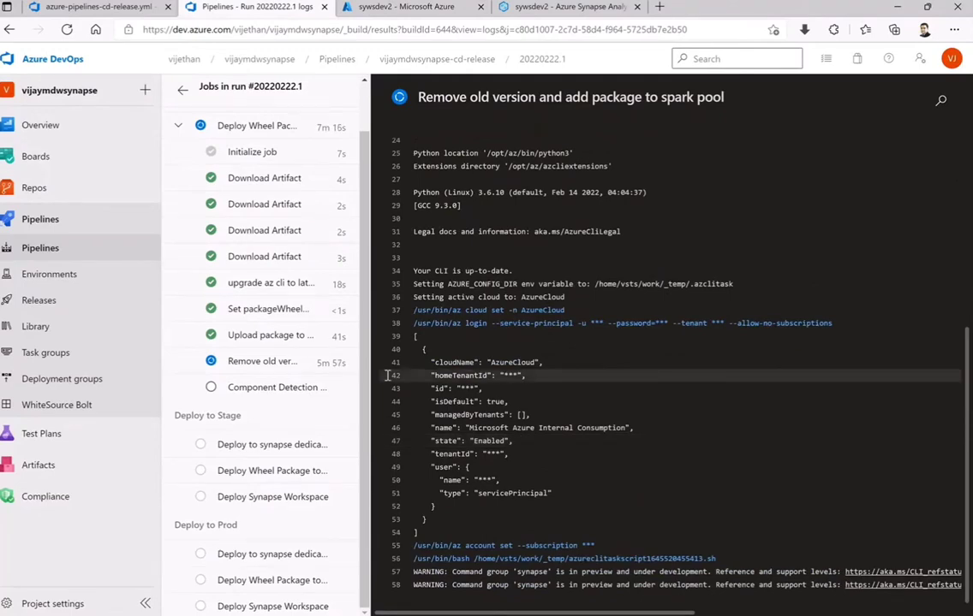
scroll(613, 400, "up", 5)
scroll(604, 400, "down", 5)
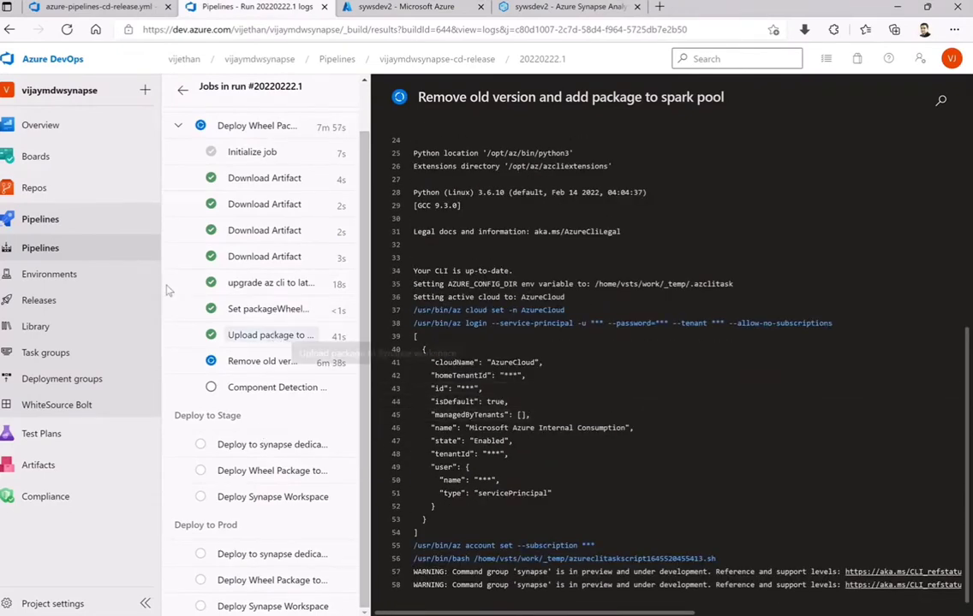
Open the vijaymdwsynapse repository files in a separate browser tab and switch to it.
mouse_move(40, 196)
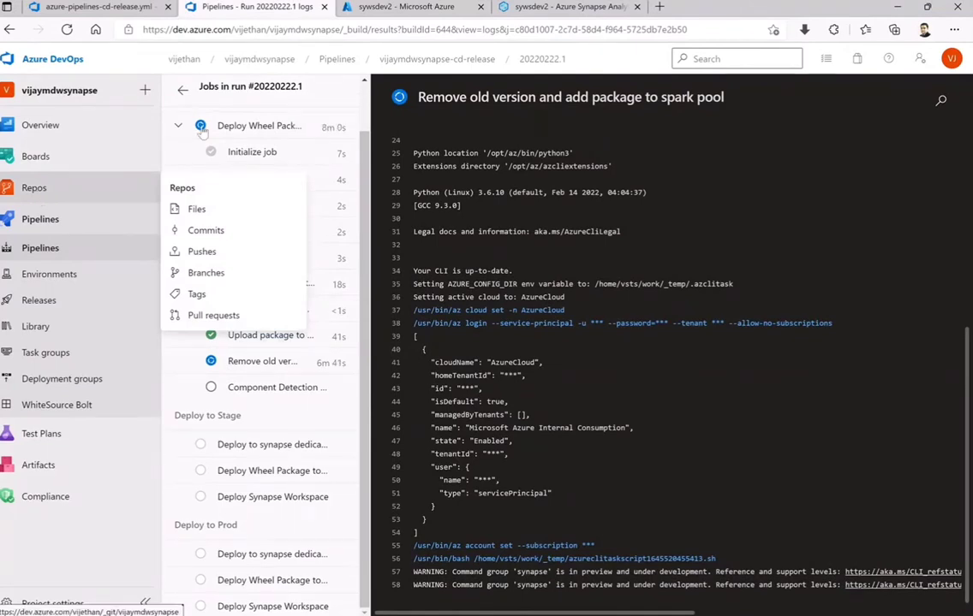
right_click(32, 191)
left_click(69, 194)
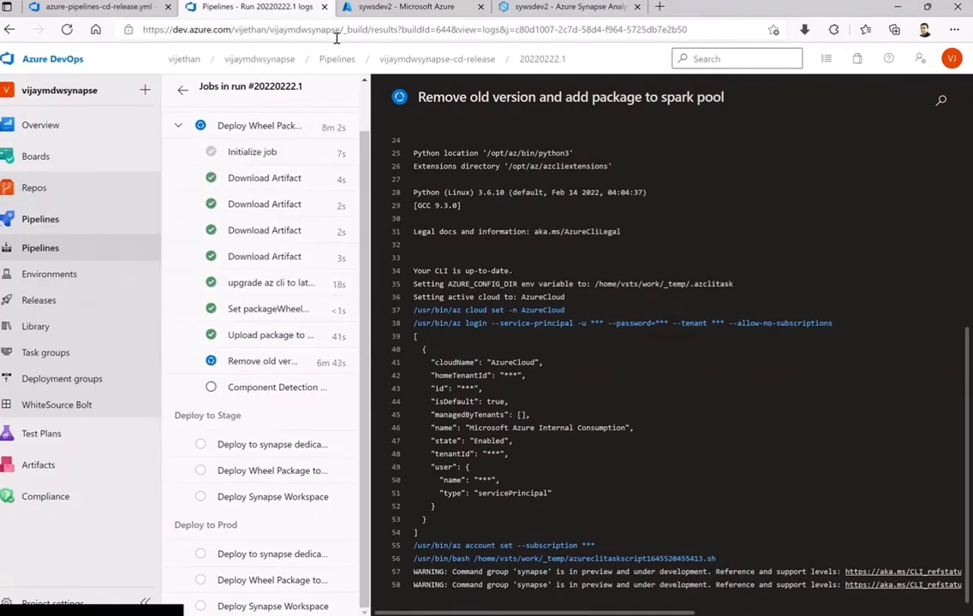
left_click(368, 8)
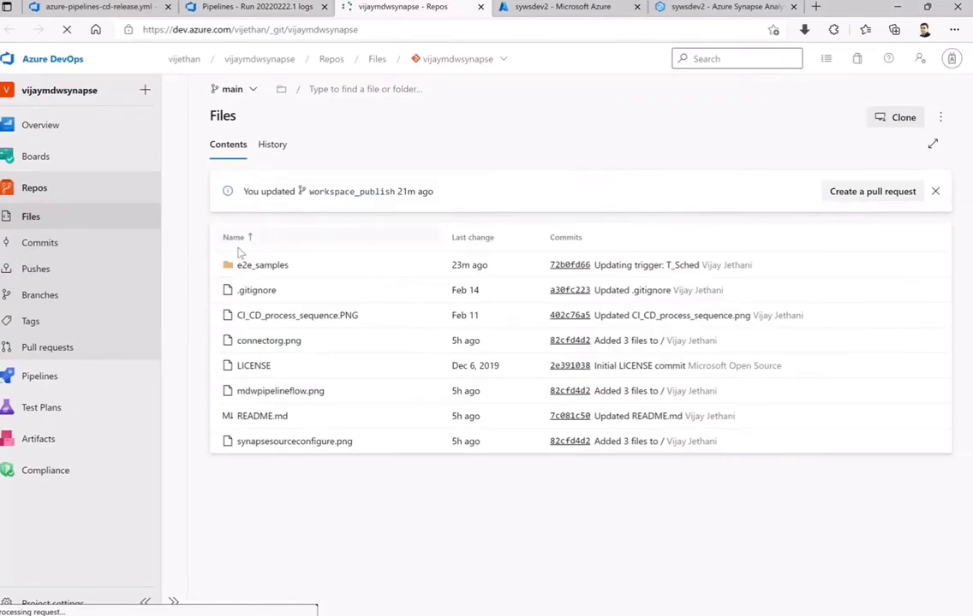
Browse the repository to the e2e_samples/parking_sensors_synapse/devops/templates/jobs folder.
left_click(239, 263)
left_click(254, 269)
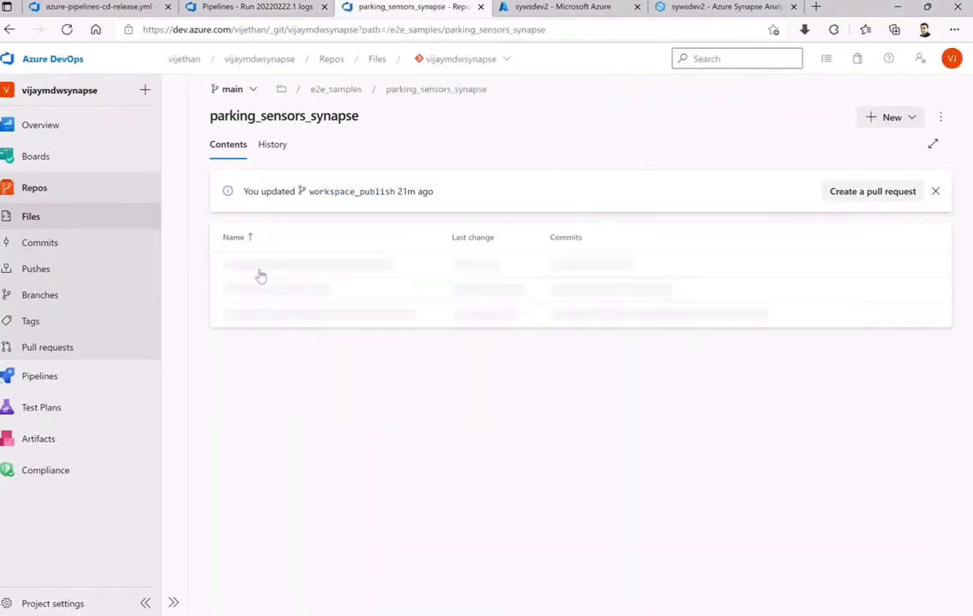
left_click(250, 317)
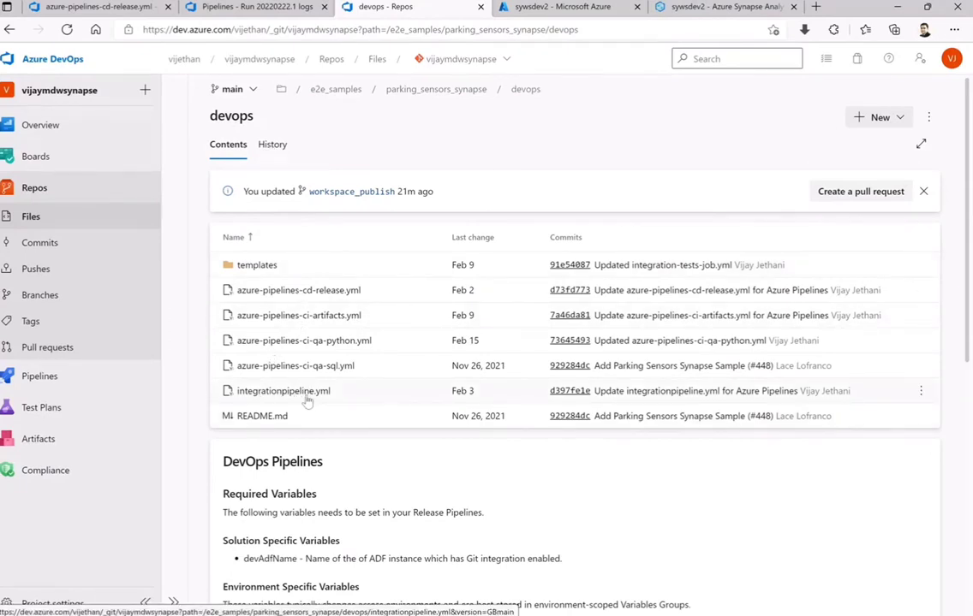
left_click(259, 266)
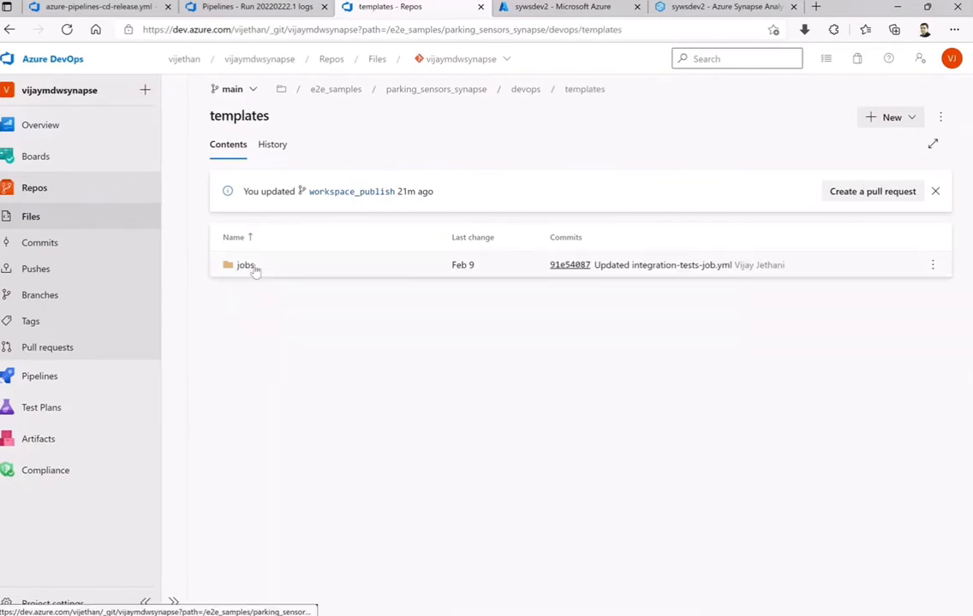
left_click(254, 268)
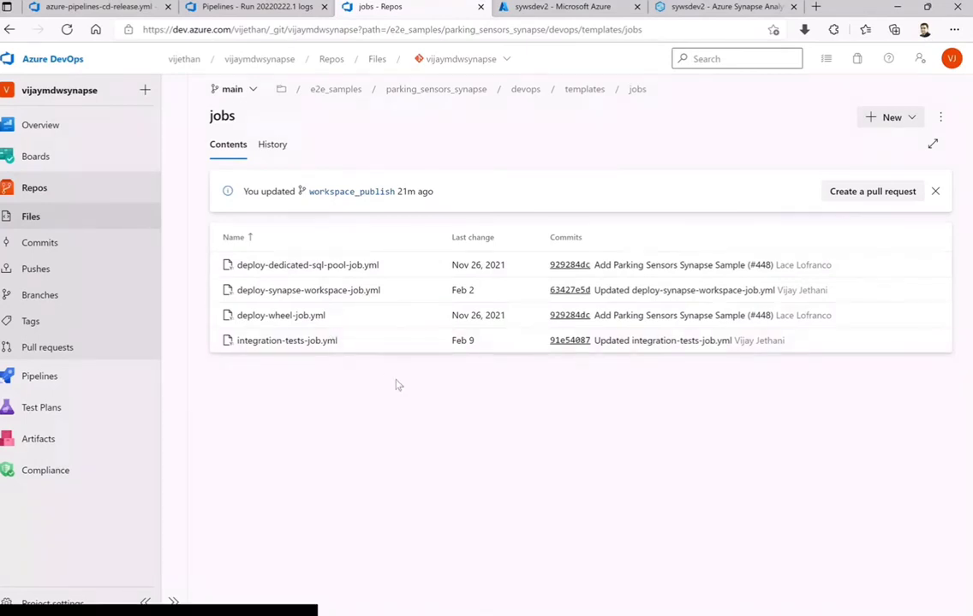
Glance at the sywsdev2 workspace in the Azure portal, then return to the pipeline run and recheck its running Spark pool task log.
left_click(541, 9)
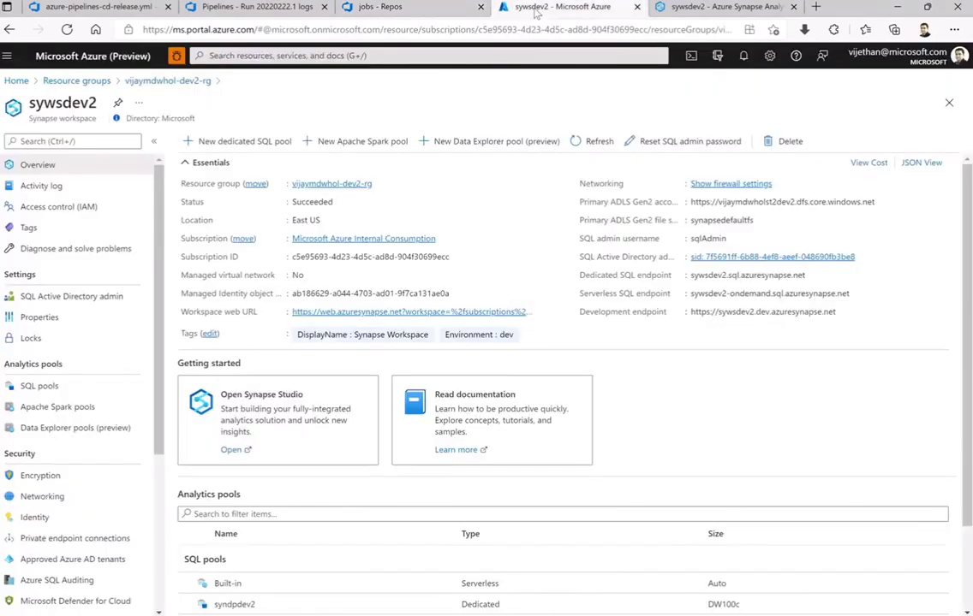
left_click(237, 8)
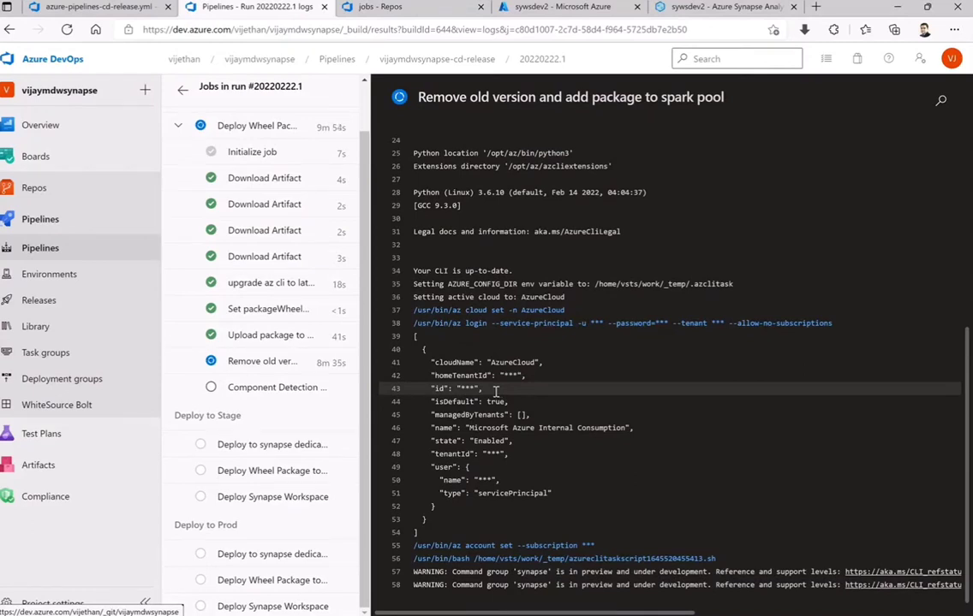
scroll(501, 411, "up", 4)
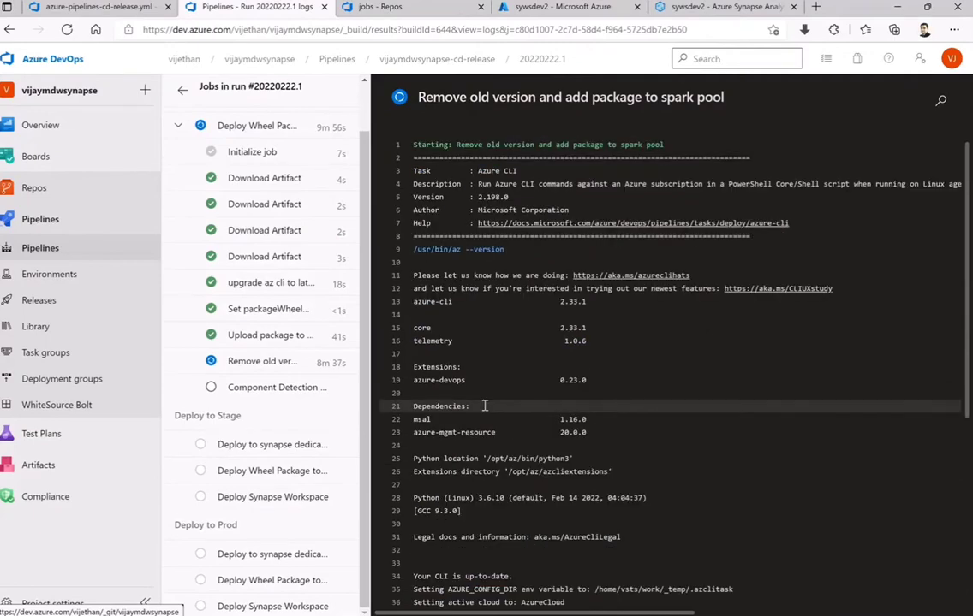
scroll(487, 404, "down", 4)
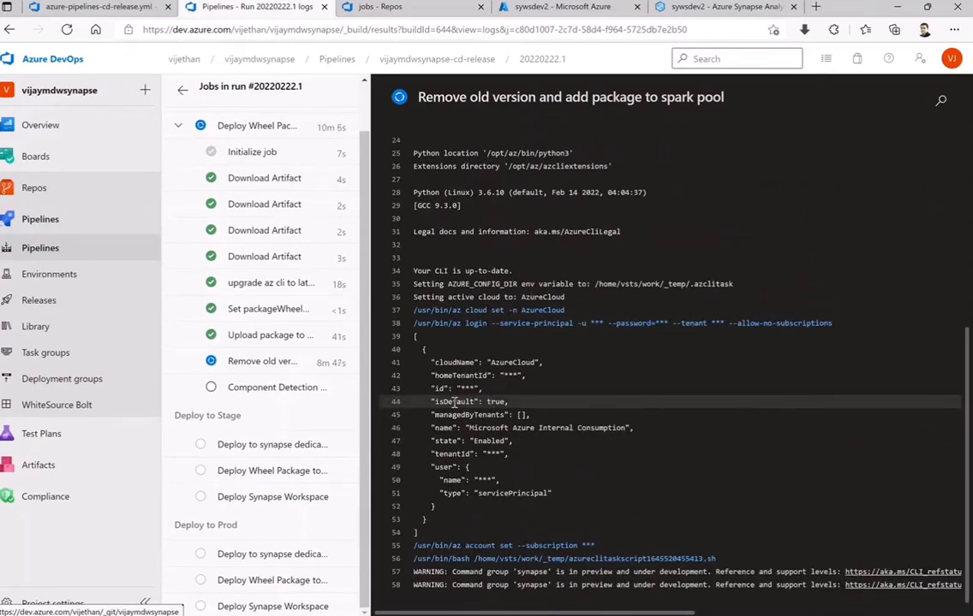
scroll(632, 465, "up", 3)
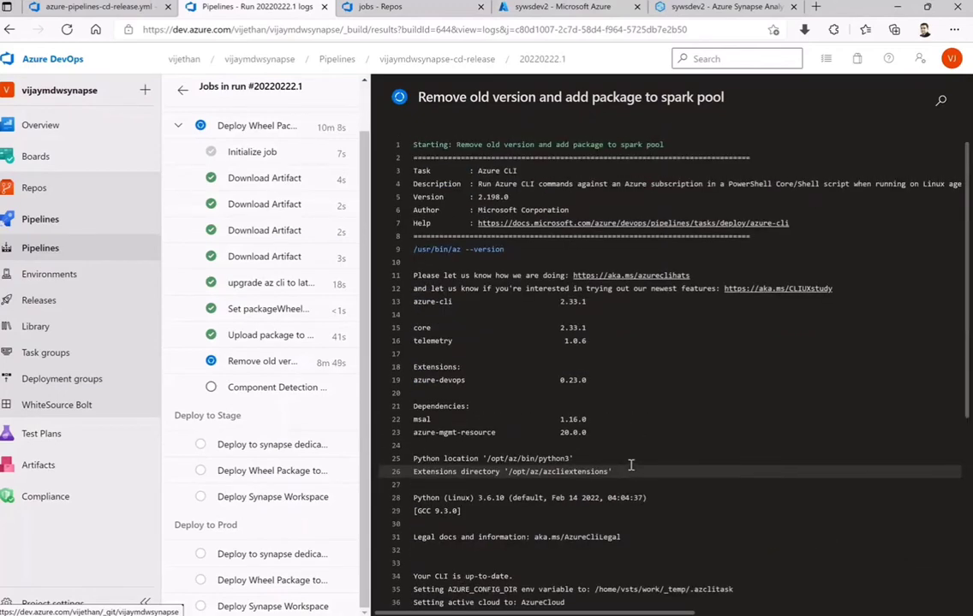
Review the Upload package to Synapse workspace log and highlight the wheel library path on line 69.
left_click(235, 336)
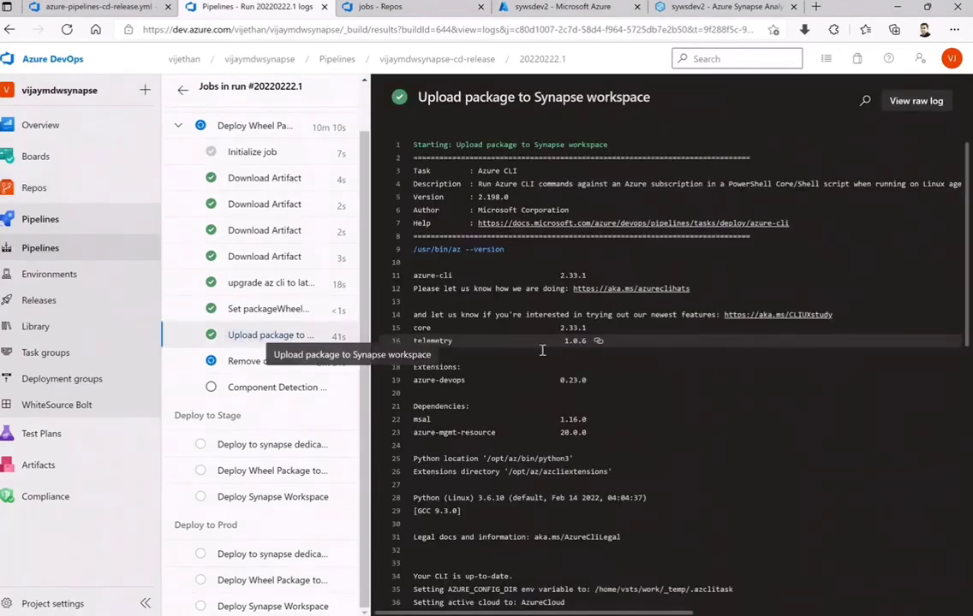
scroll(714, 406, "down", 5)
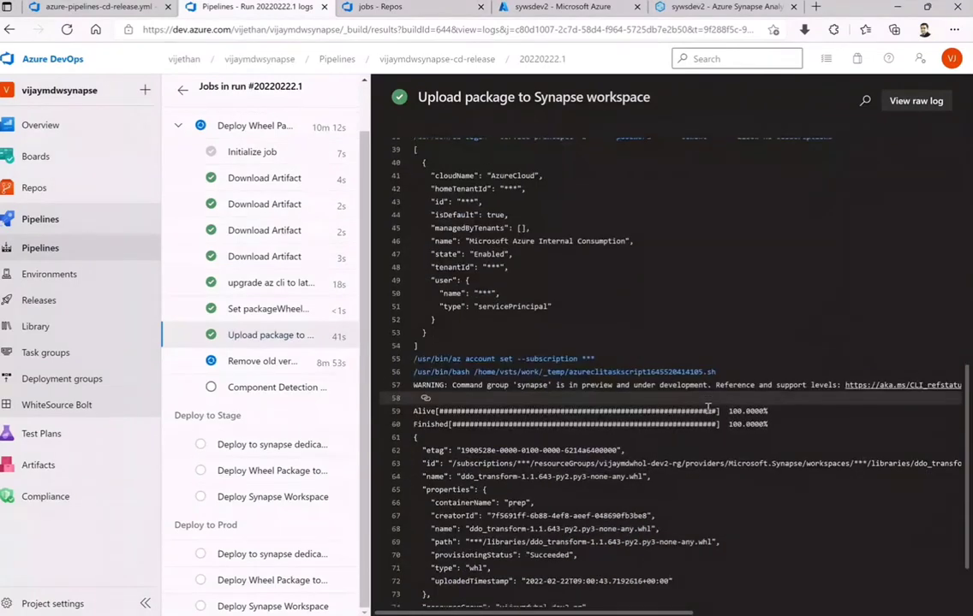
scroll(708, 408, "down", 2)
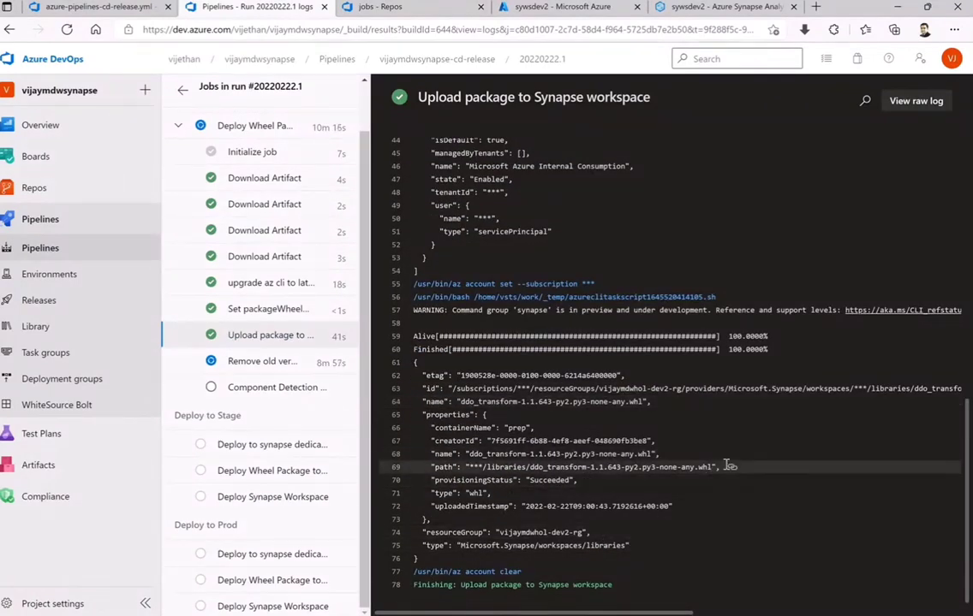
left_click_drag(718, 468, 431, 468)
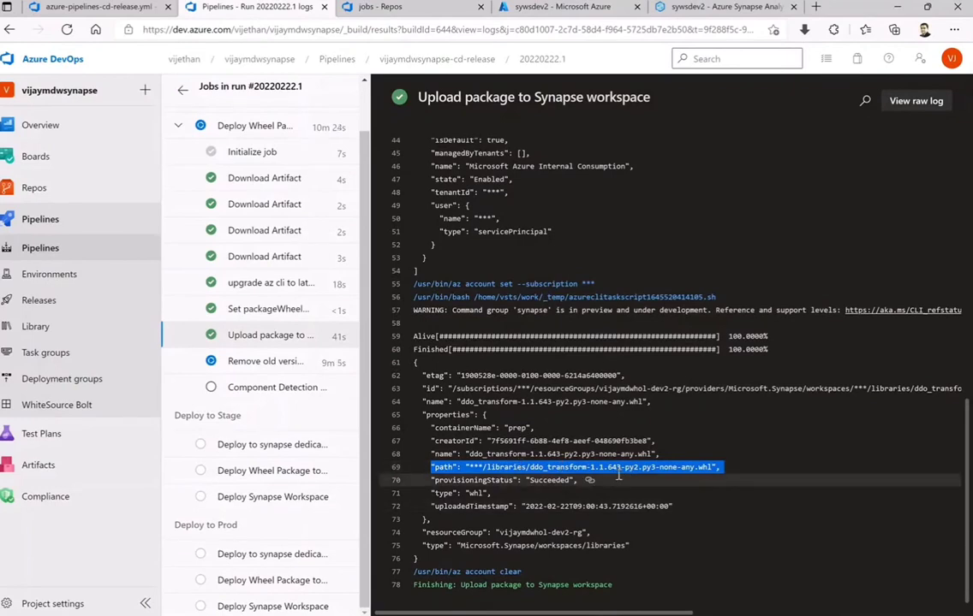
scroll(599, 428, "up", 2)
scroll(566, 411, "up", 1)
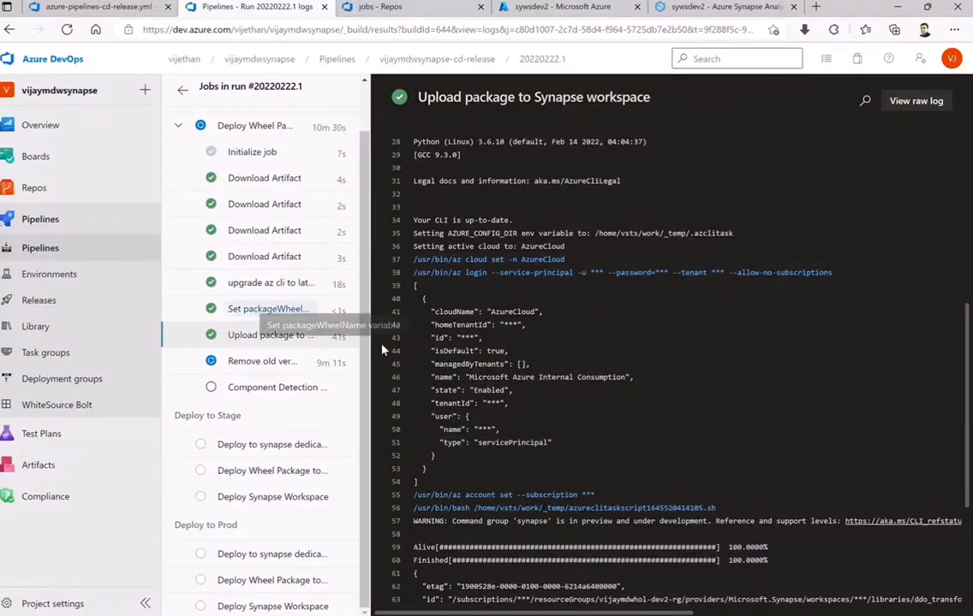
Review the logs of the Set packageWheelName variable and upgrade az cli to latest version tasks.
left_click(265, 310)
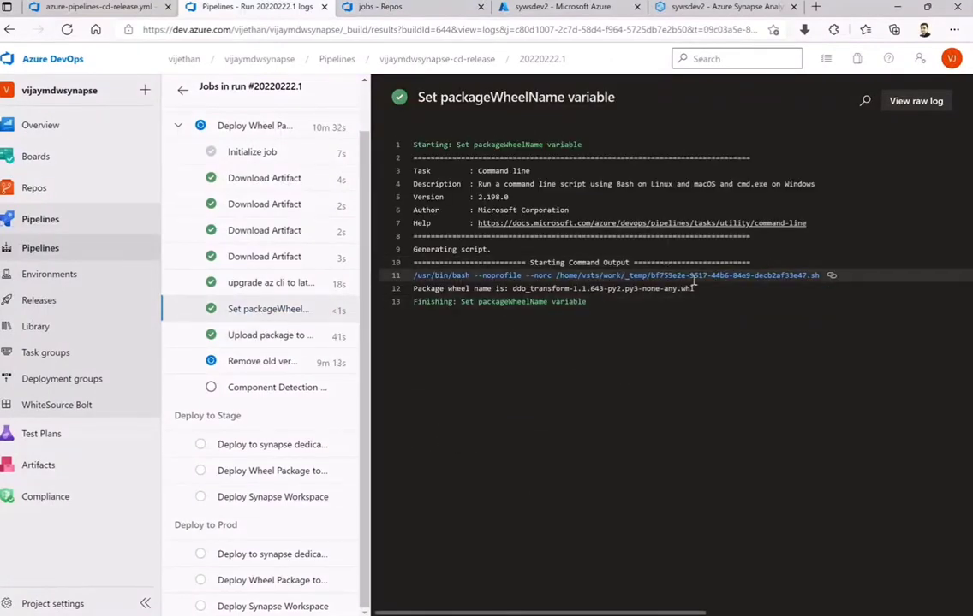
left_click(267, 284)
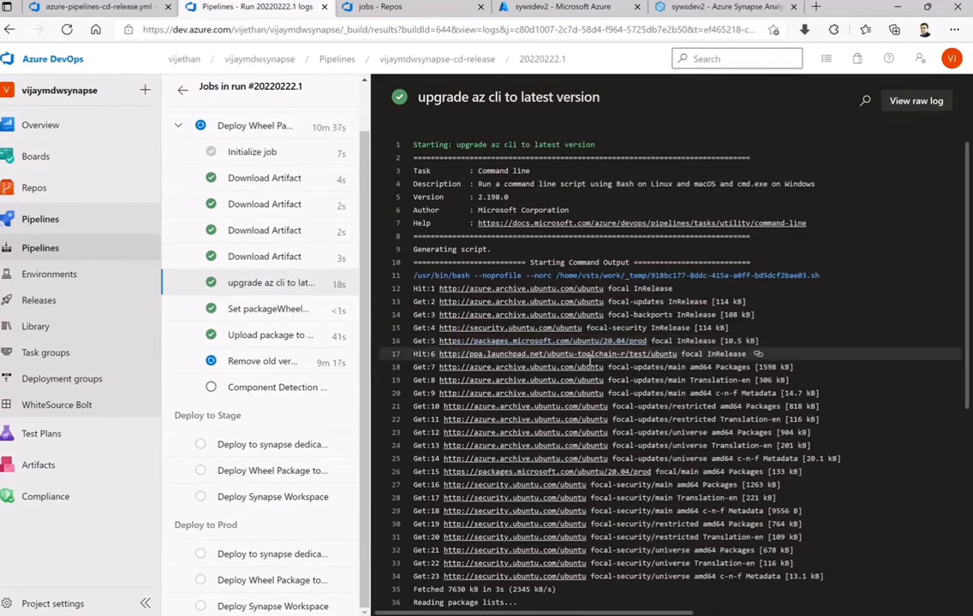
scroll(592, 367, "down", 2)
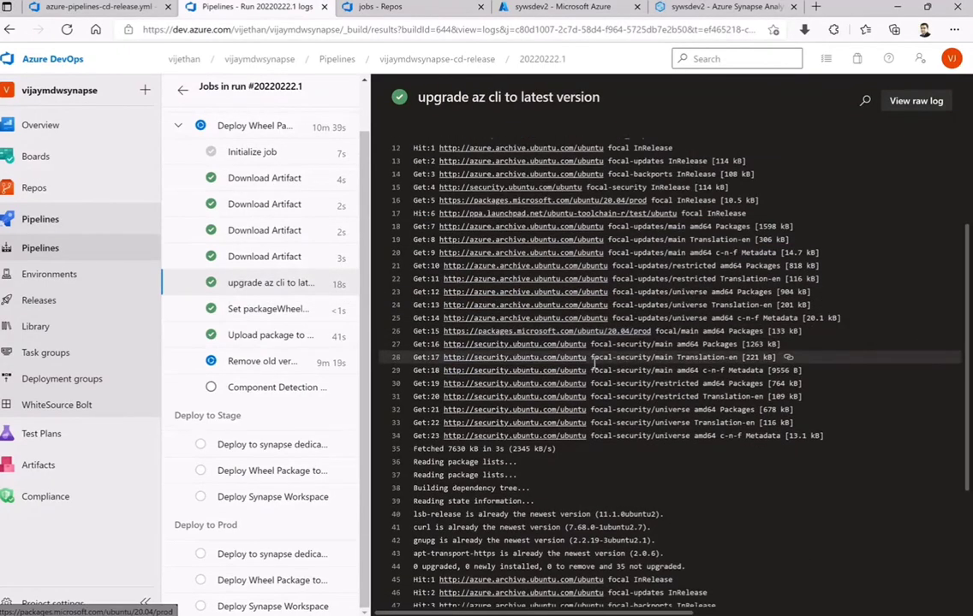
scroll(593, 367, "down", 4)
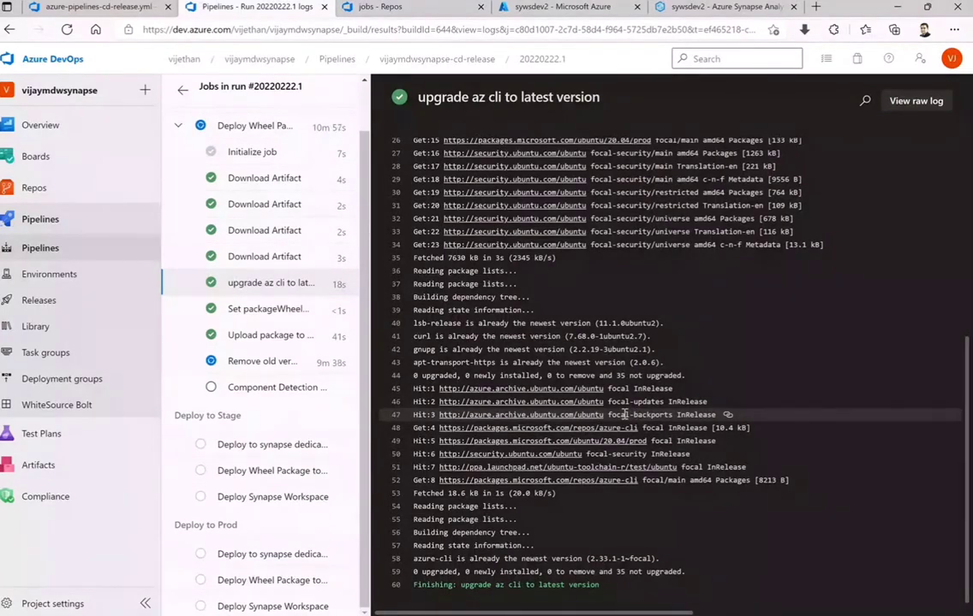
scroll(624, 415, "up", 4)
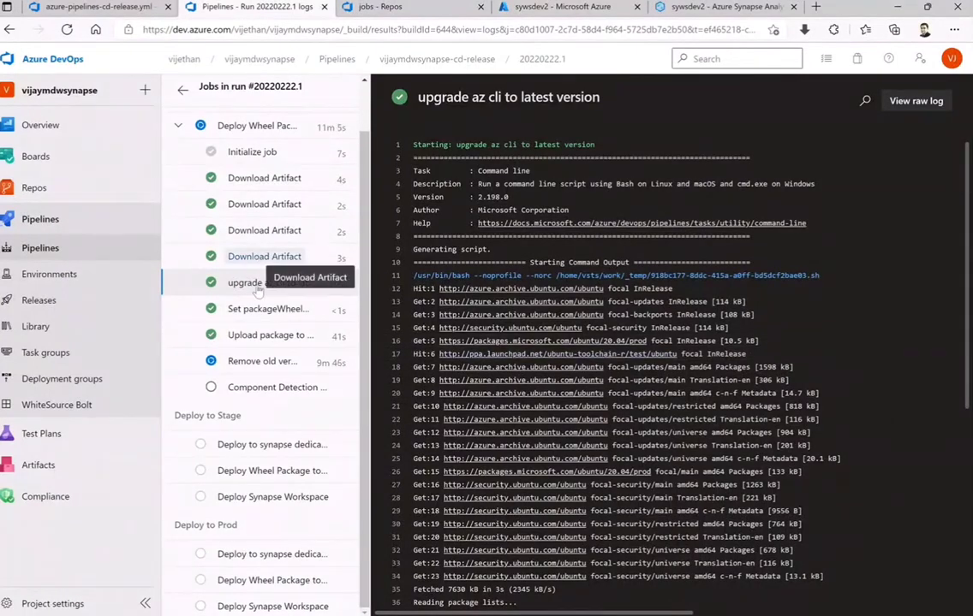
Inspect three of the Download Artifact task logs, highlighting the requirements.txt source and destination paths on line 12 of the synapse artifact's log.
left_click(257, 259)
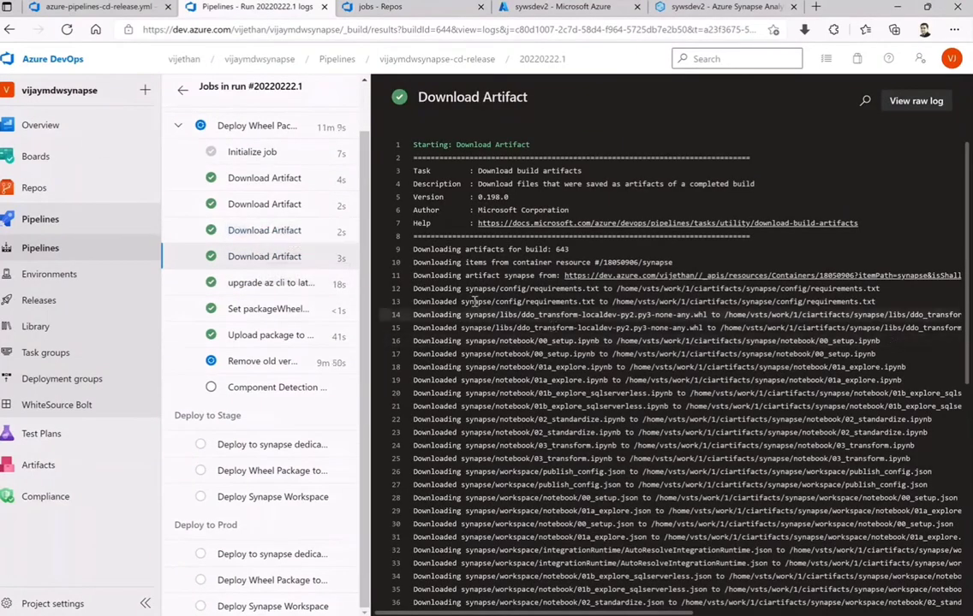
left_click_drag(465, 288, 616, 292)
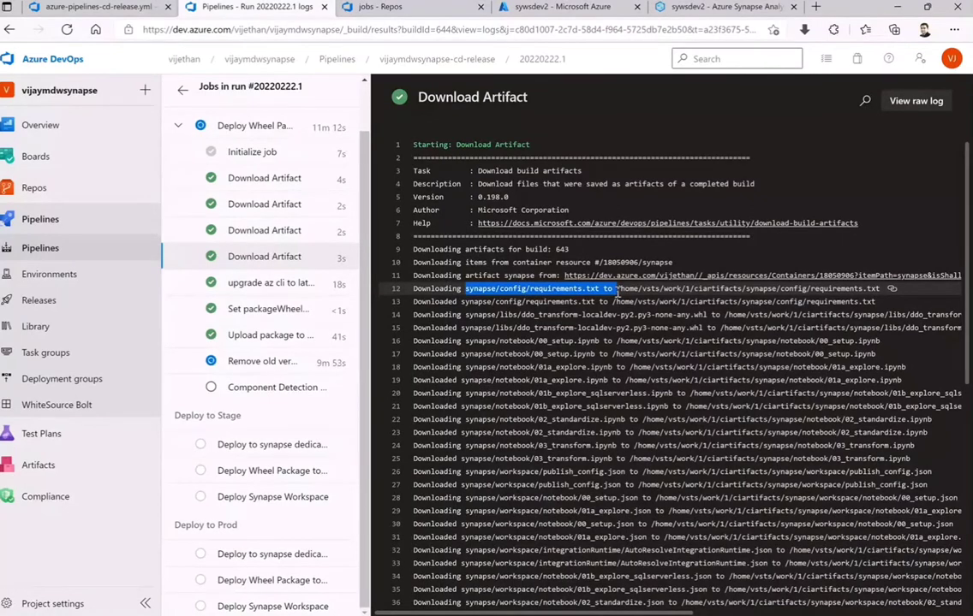
left_click_drag(617, 292, 880, 291)
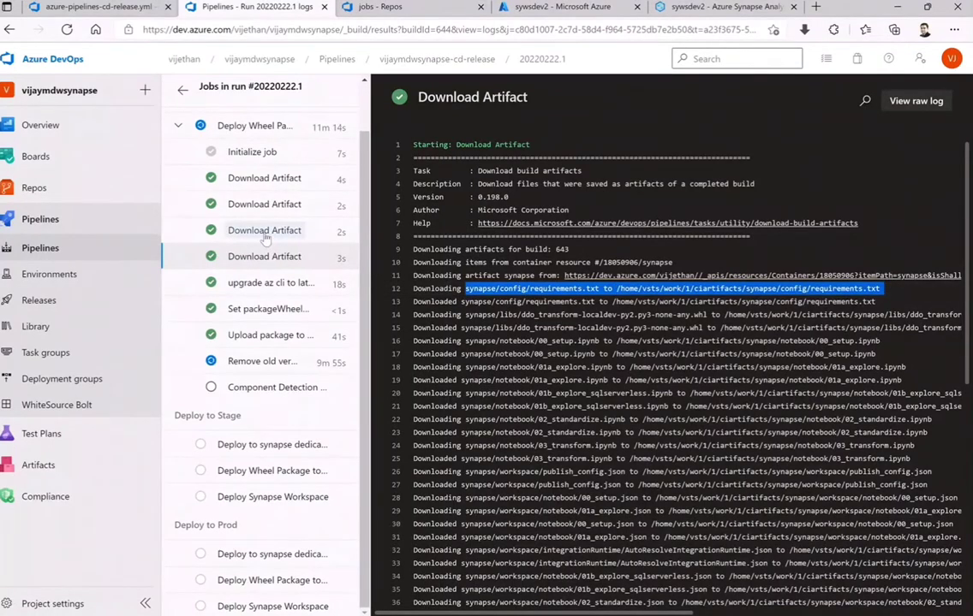
left_click(258, 204)
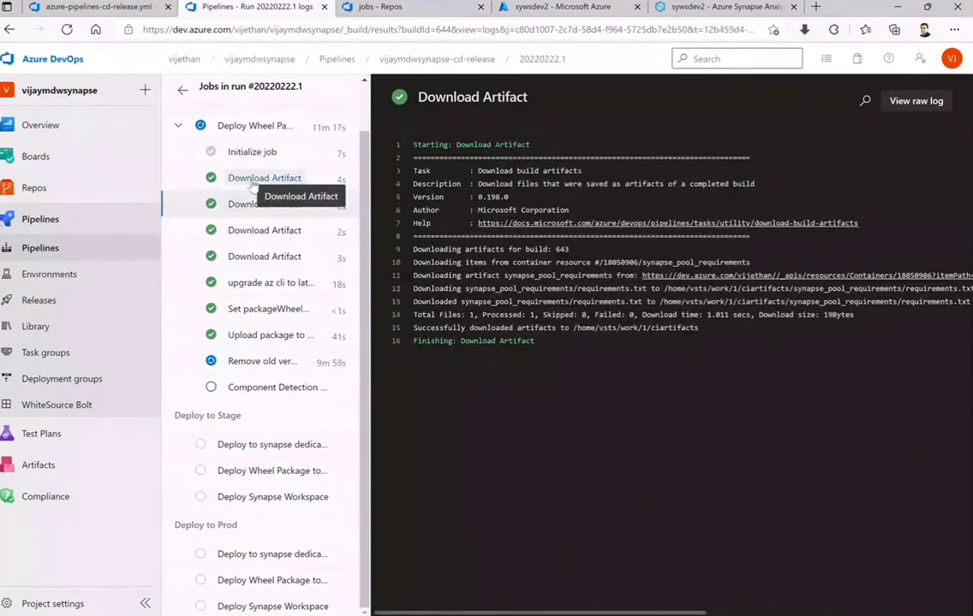
left_click(253, 179)
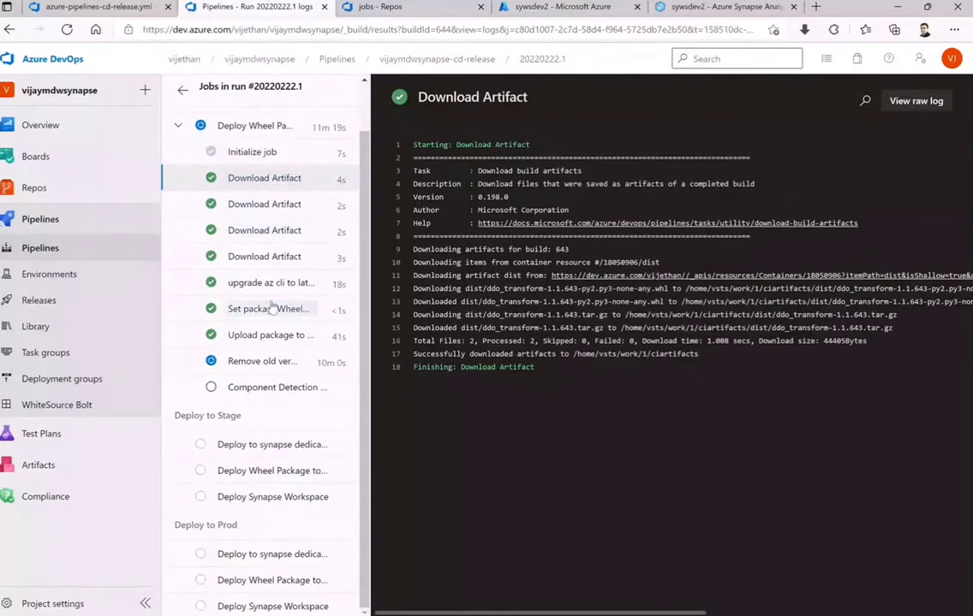
Reopen the Remove old version and add package to spark pool log and read through its Spark pool JSON output.
left_click(266, 366)
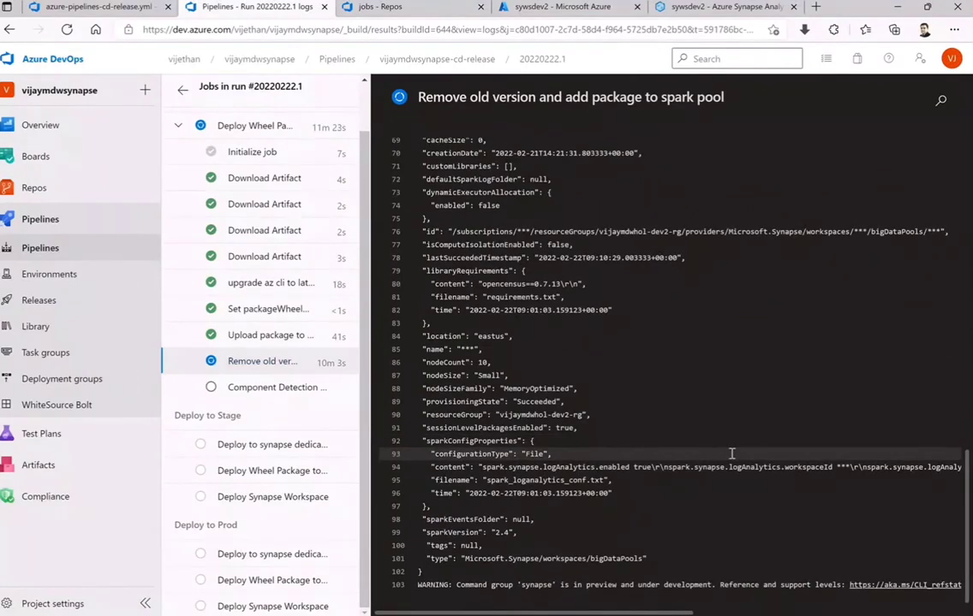
scroll(732, 453, "up", 4)
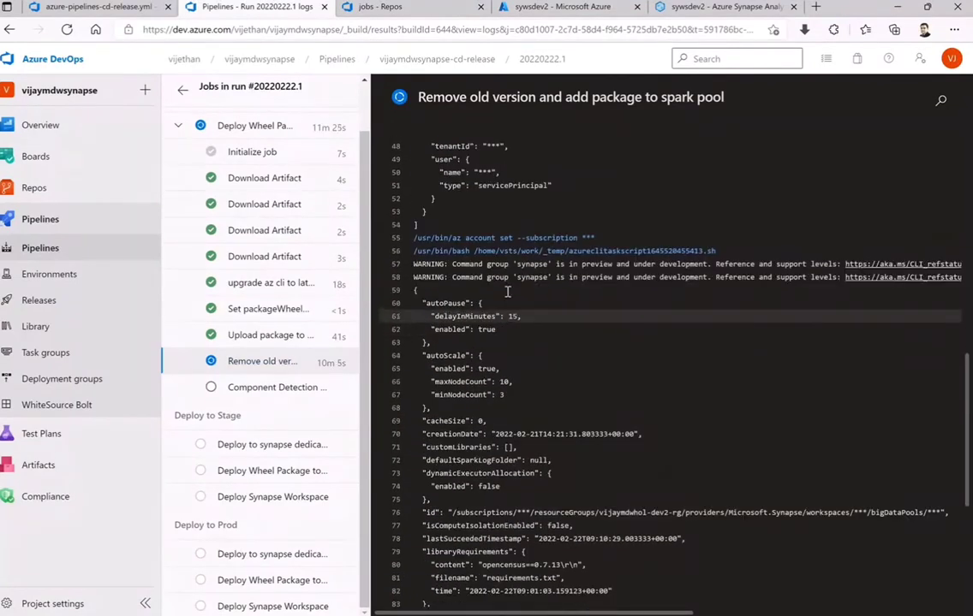
scroll(592, 328, "down", 3)
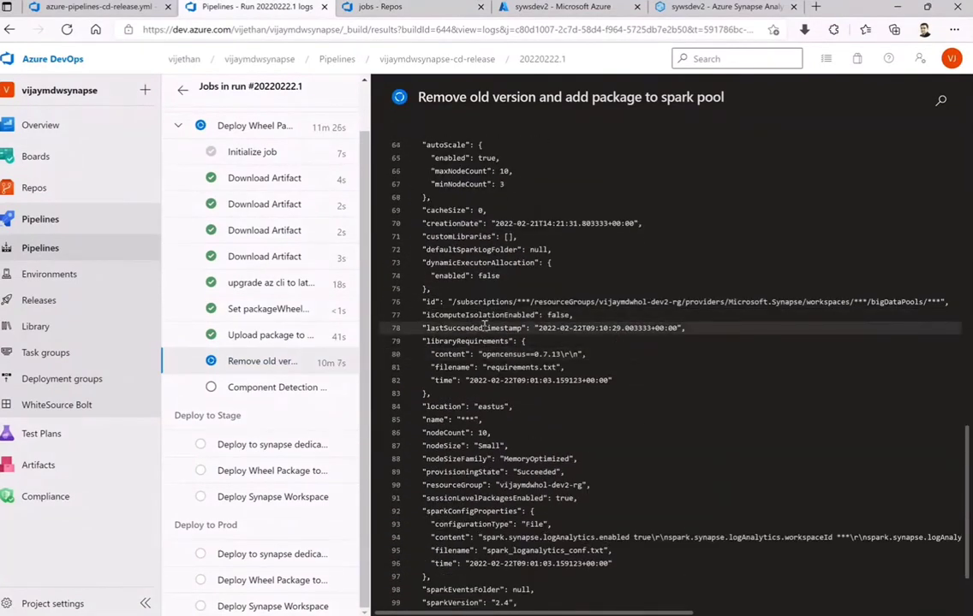
scroll(463, 326, "down", 2)
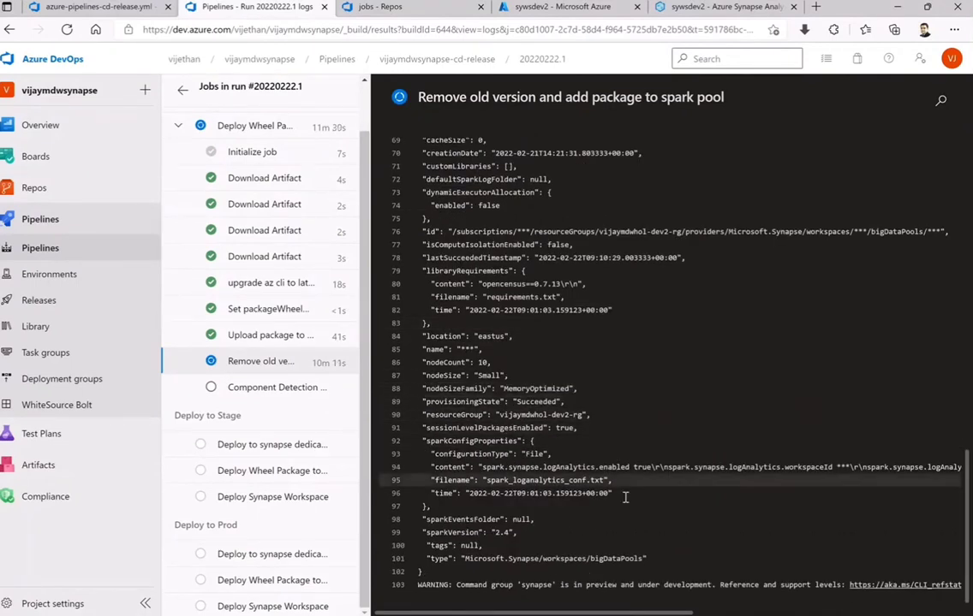
Highlight lines 84–96 and 98–101 of the Spark pool output, then clear the selection and keep reading the log.
left_click_drag(611, 493, 414, 337)
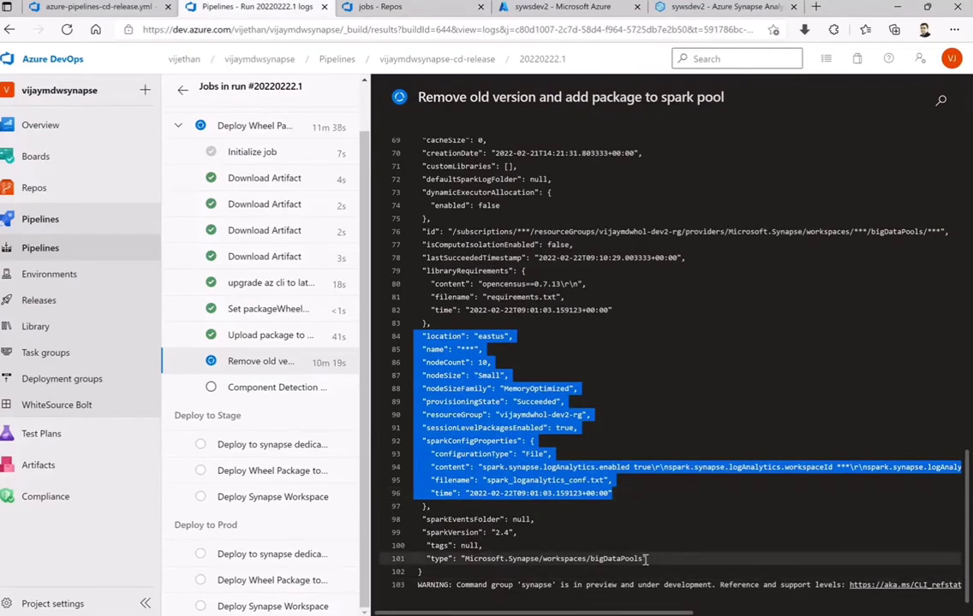
left_click_drag(648, 558, 417, 520)
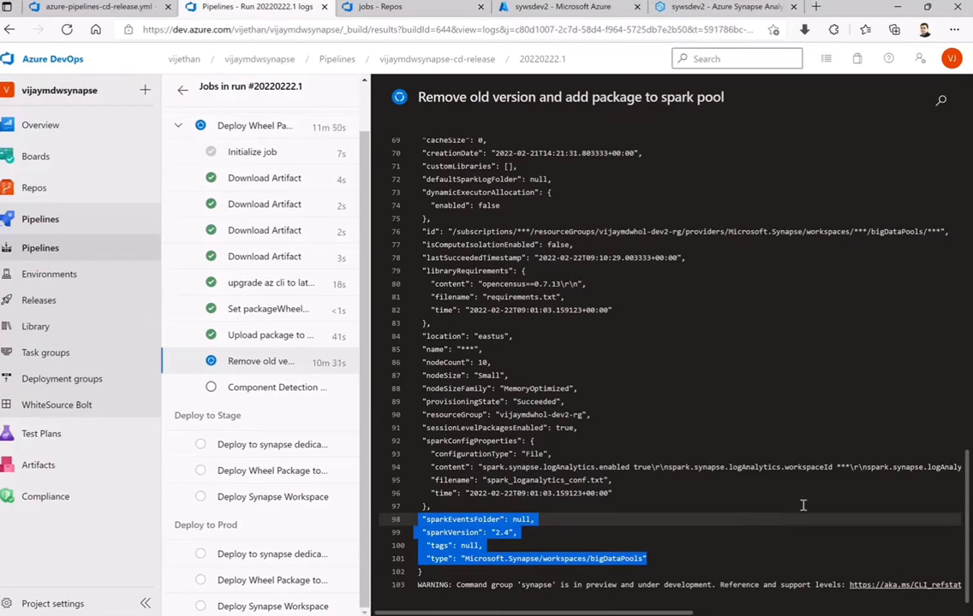
left_click(754, 514)
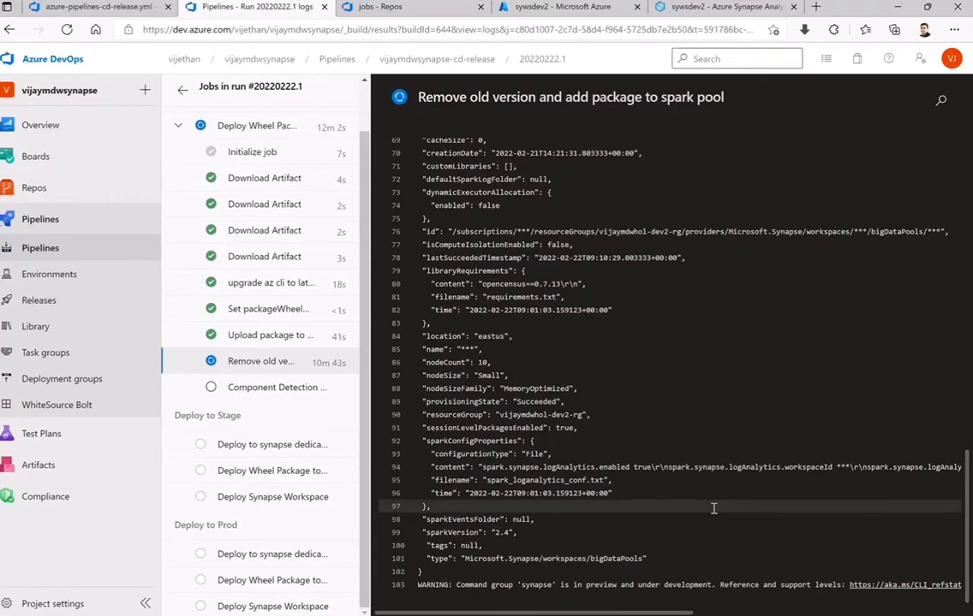
scroll(684, 453, "up", 2)
scroll(684, 453, "down", 2)
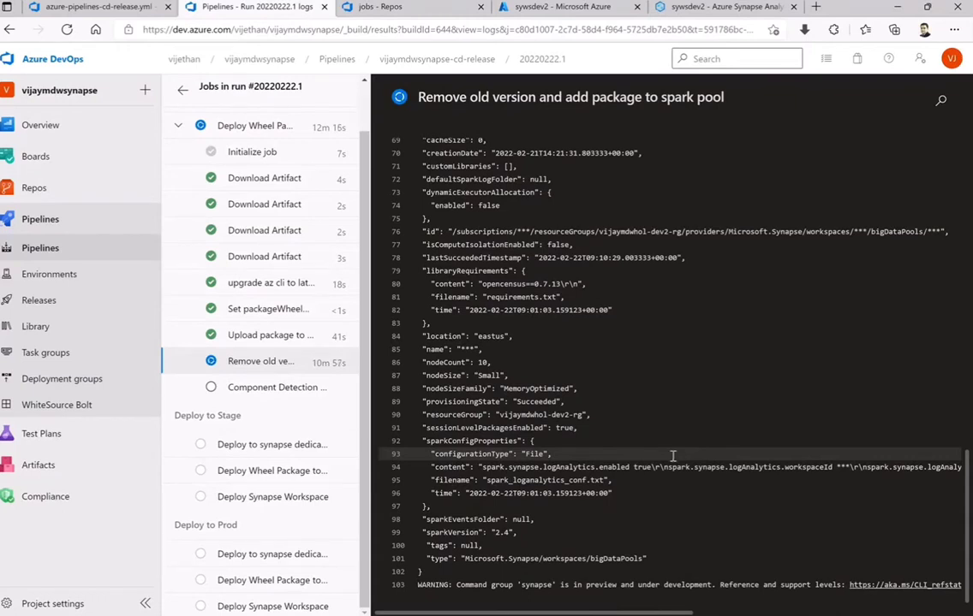
Highlight the warning on line 103 of the Spark pool log, clear the selection, and open deploy-synapse-workspace-job.yml from the jobs folder.
left_click_drag(460, 586, 580, 613)
left_click(626, 520)
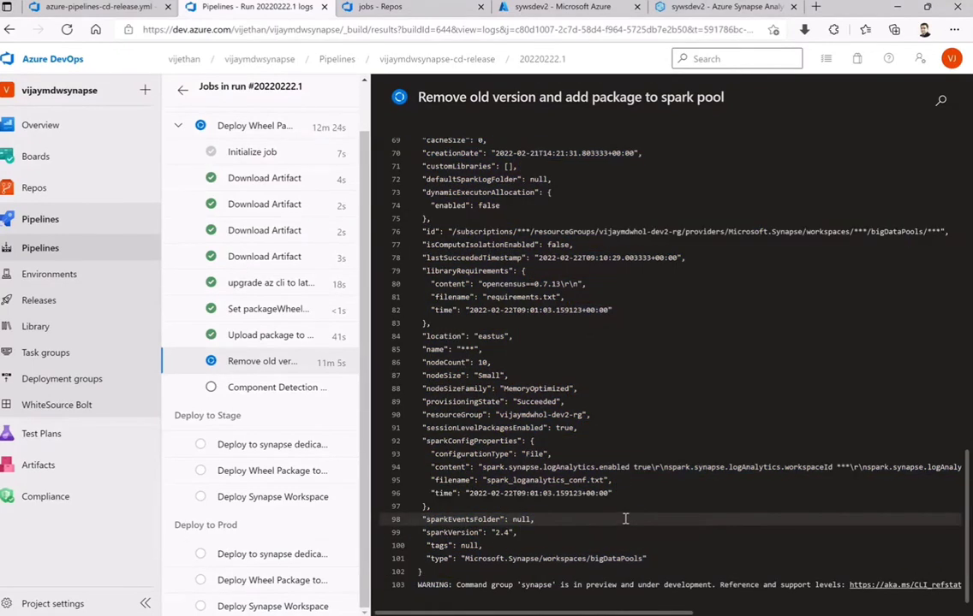
left_click(367, 7)
left_click(282, 292)
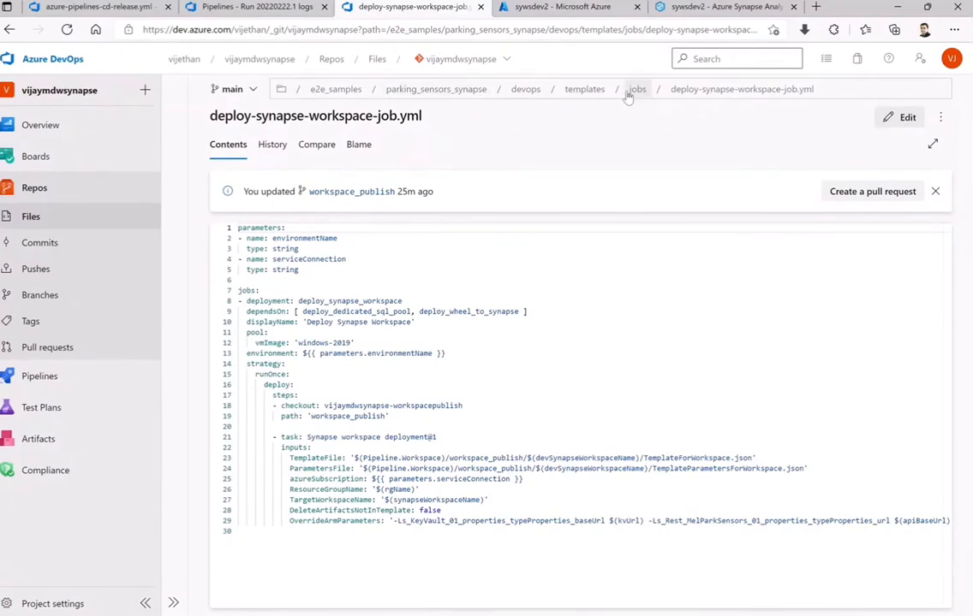
Go up to the devops folder and look through azure-pipelines-ci-qa-sql.yml.
left_click(589, 90)
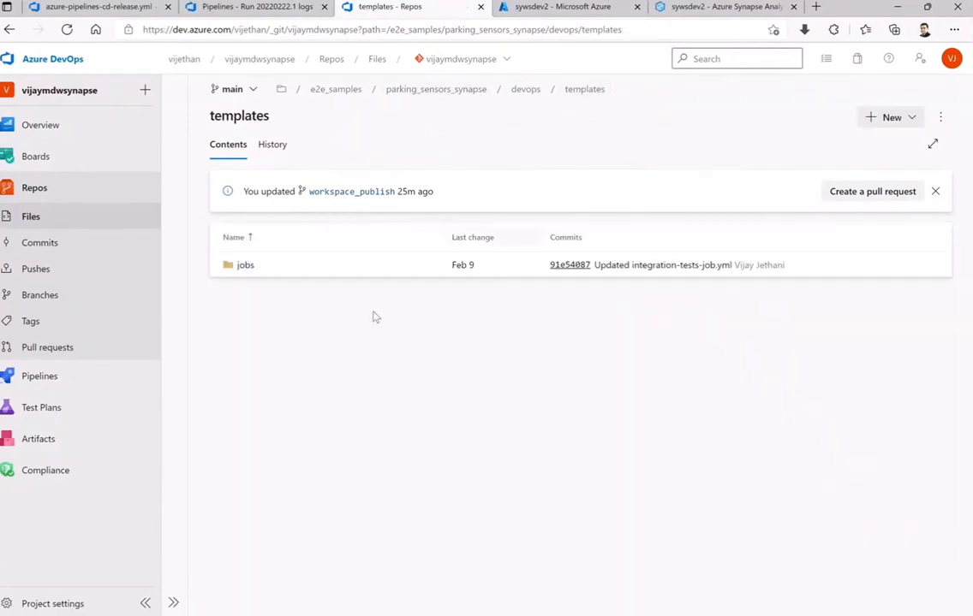
left_click(246, 265)
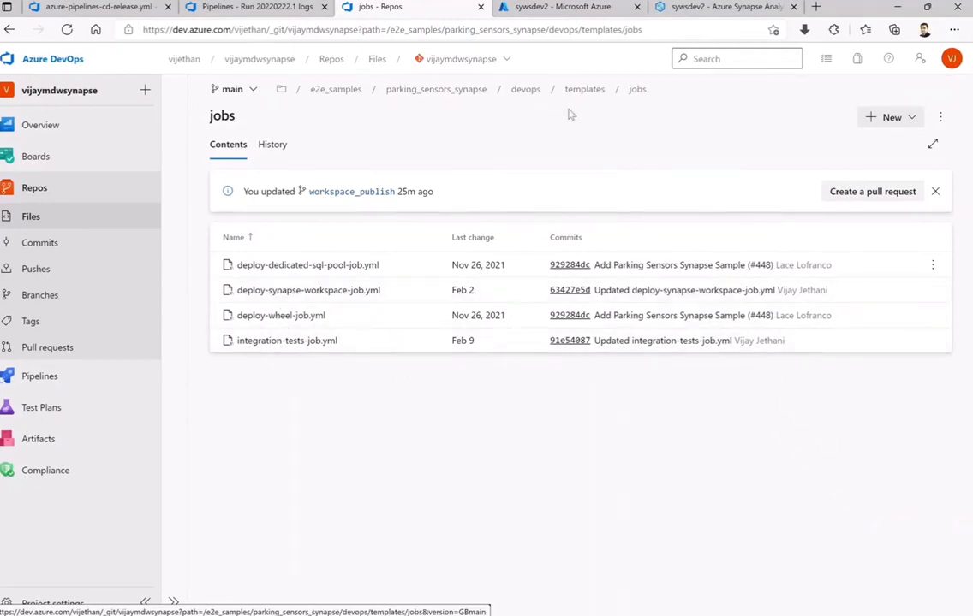
left_click(524, 89)
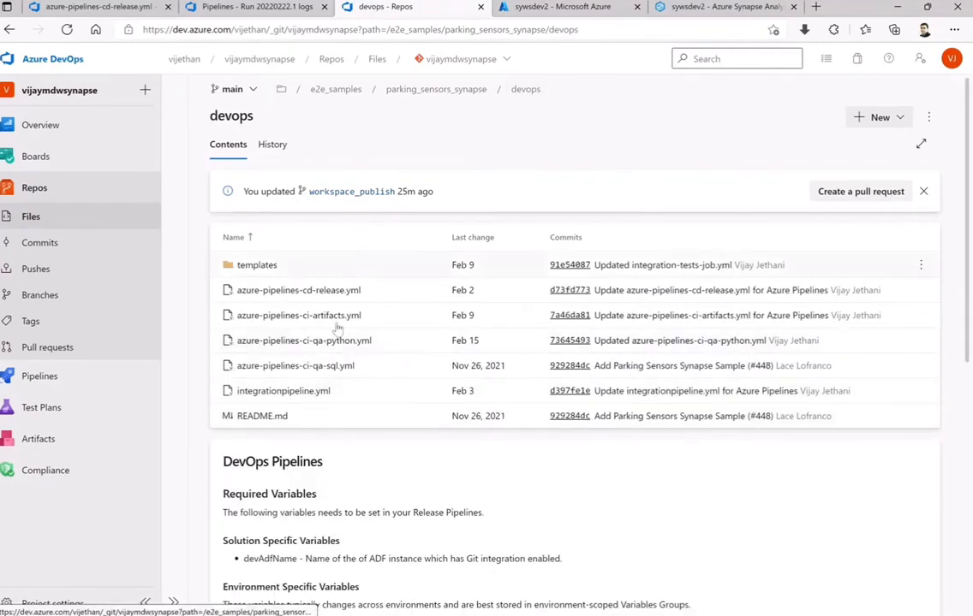
left_click(284, 366)
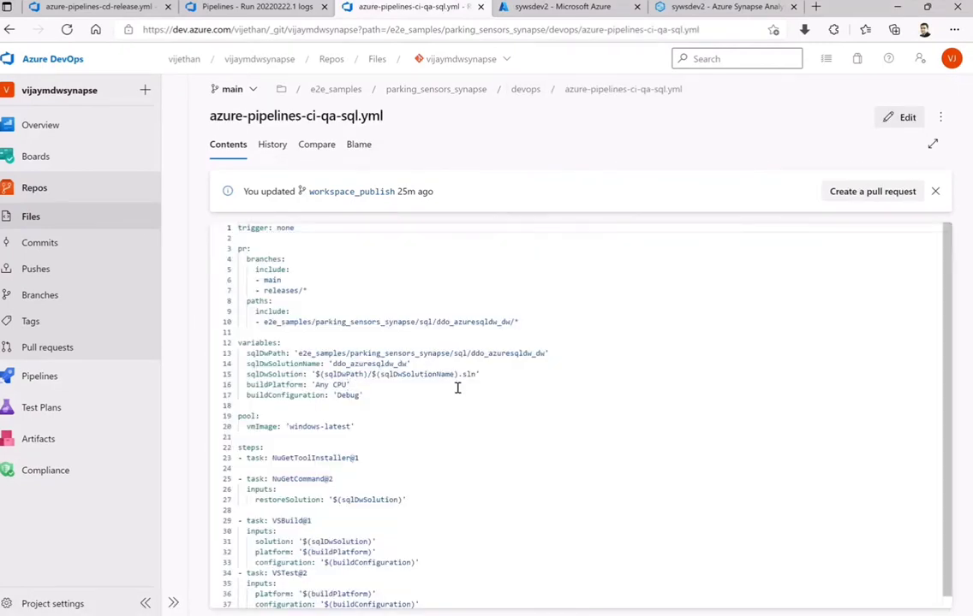
scroll(458, 386, "down", 1)
scroll(456, 386, "up", 1)
Open deploy-wheel-job.yml from devops/templates/jobs and view its Remove old version and add package to spark pool task.
left_click(524, 90)
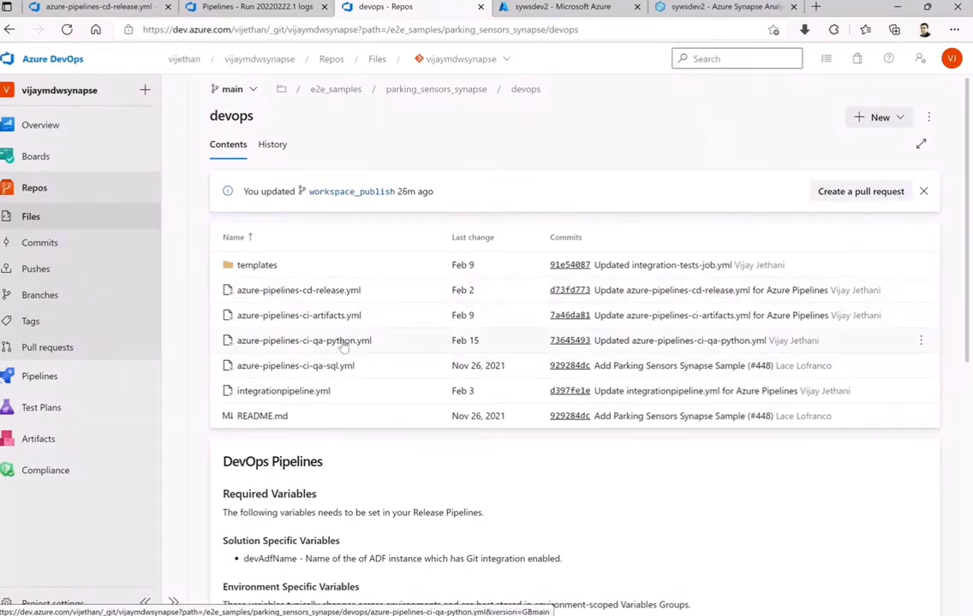
left_click(259, 267)
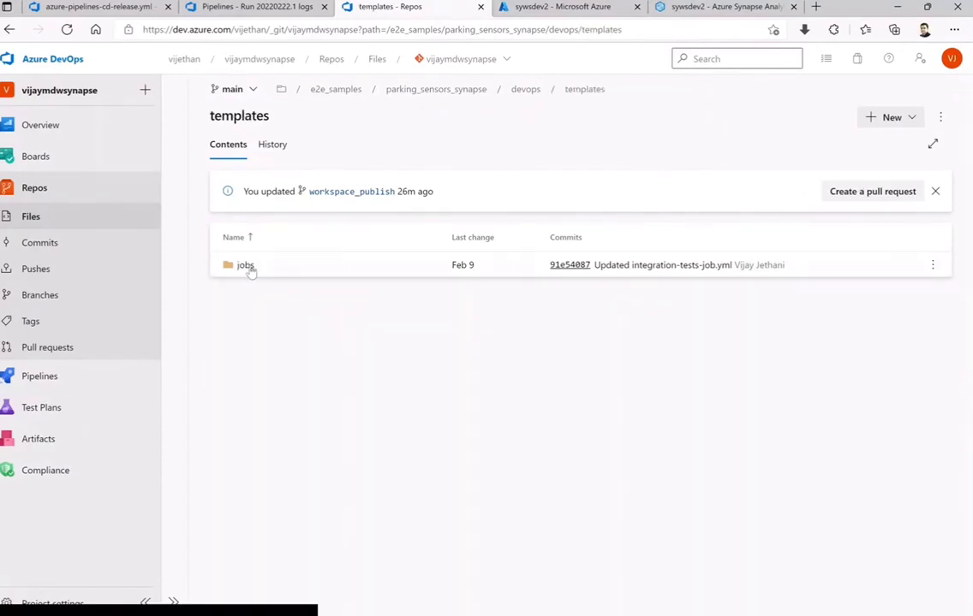
left_click(243, 266)
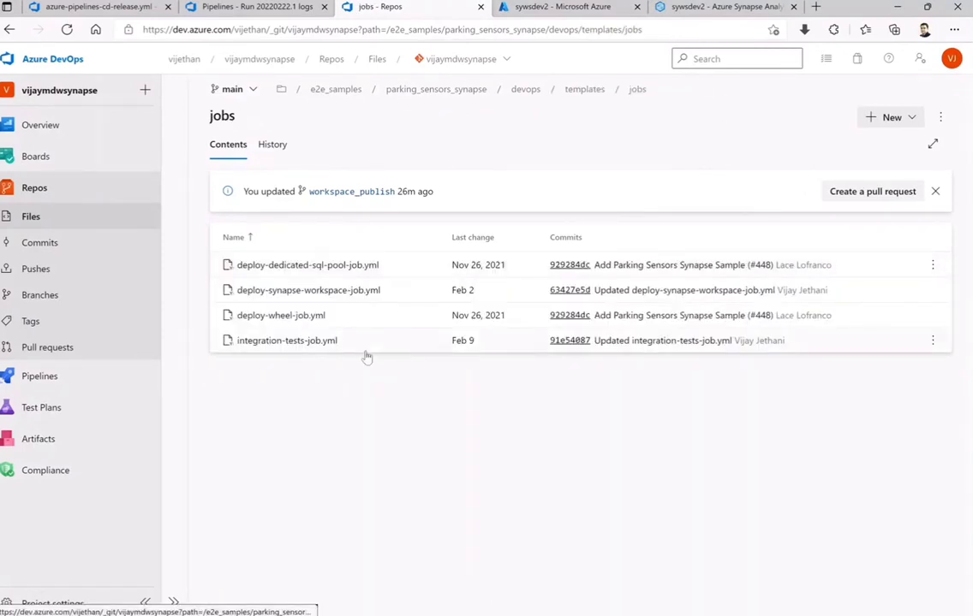
left_click(281, 316)
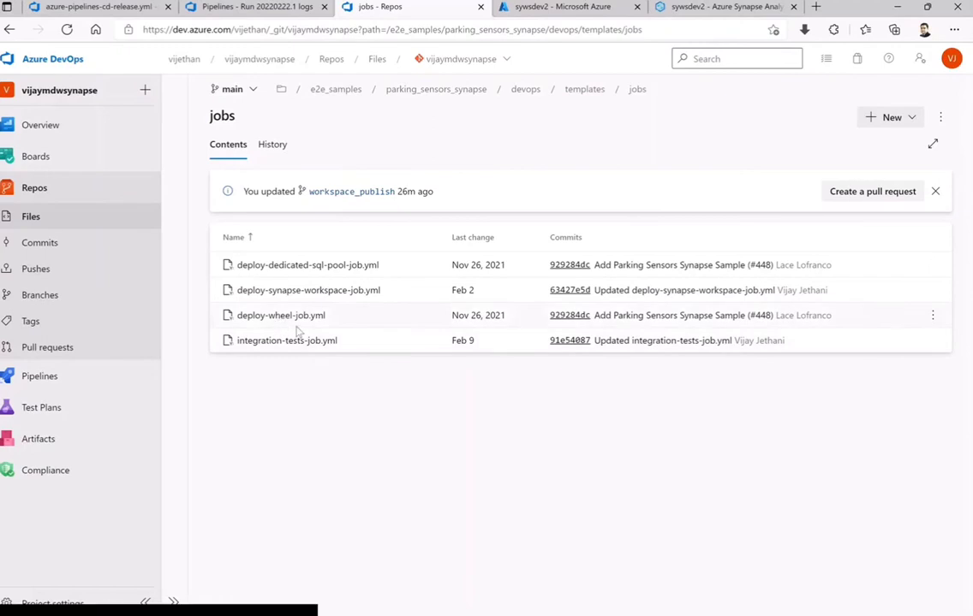
scroll(503, 405, "down", 6)
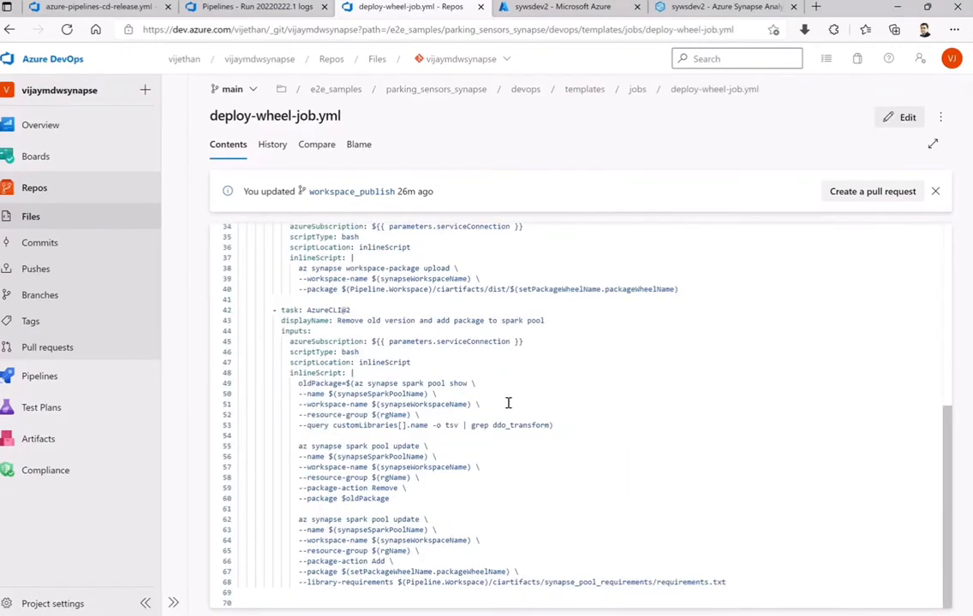
Highlight the Spark pool show, remove and add commands on lines 49–53, 55–60 and 62–68 while reviewing them, then clear the selection.
left_click_drag(734, 582, 239, 520)
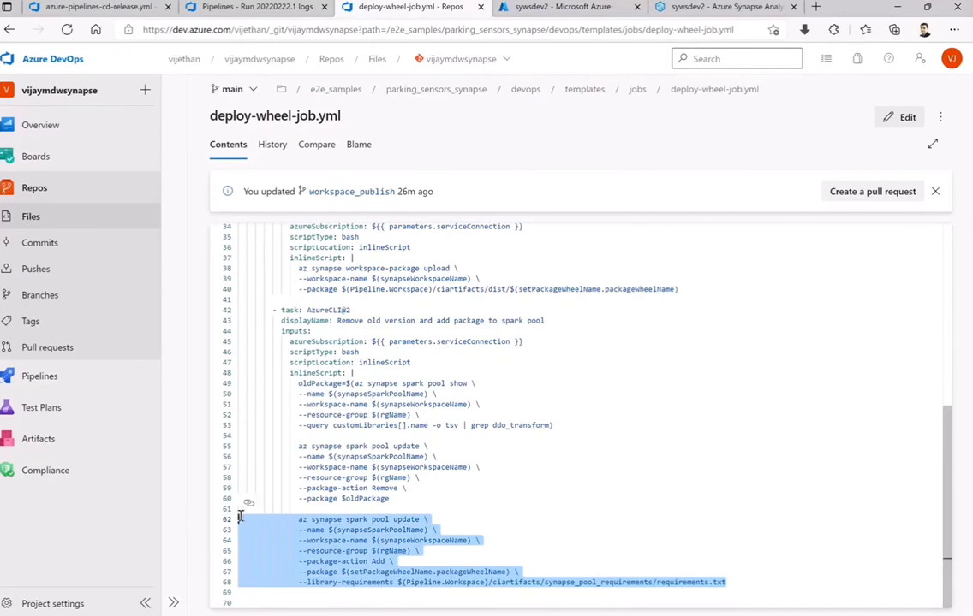
left_click_drag(397, 500, 220, 458)
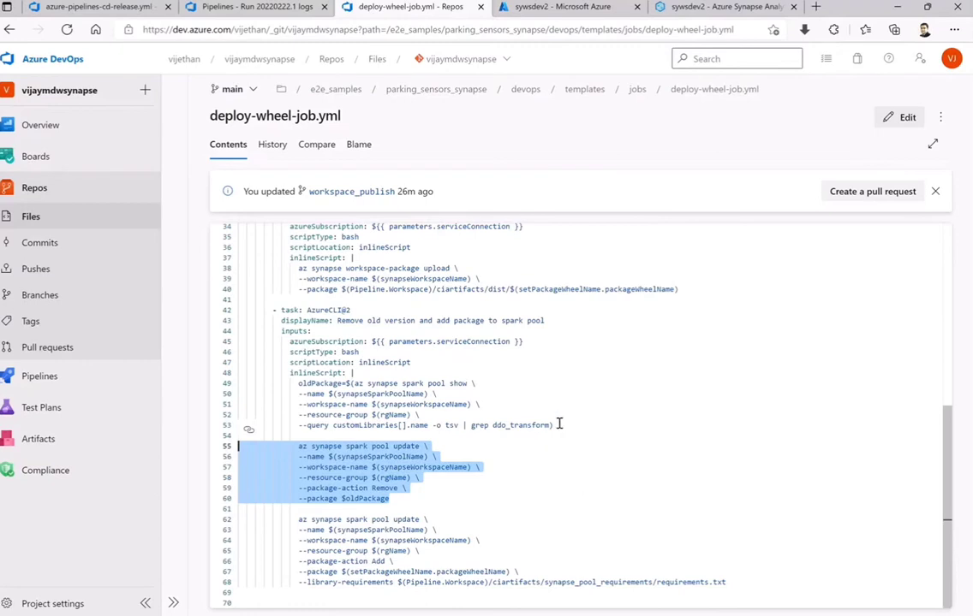
left_click_drag(555, 426, 256, 384)
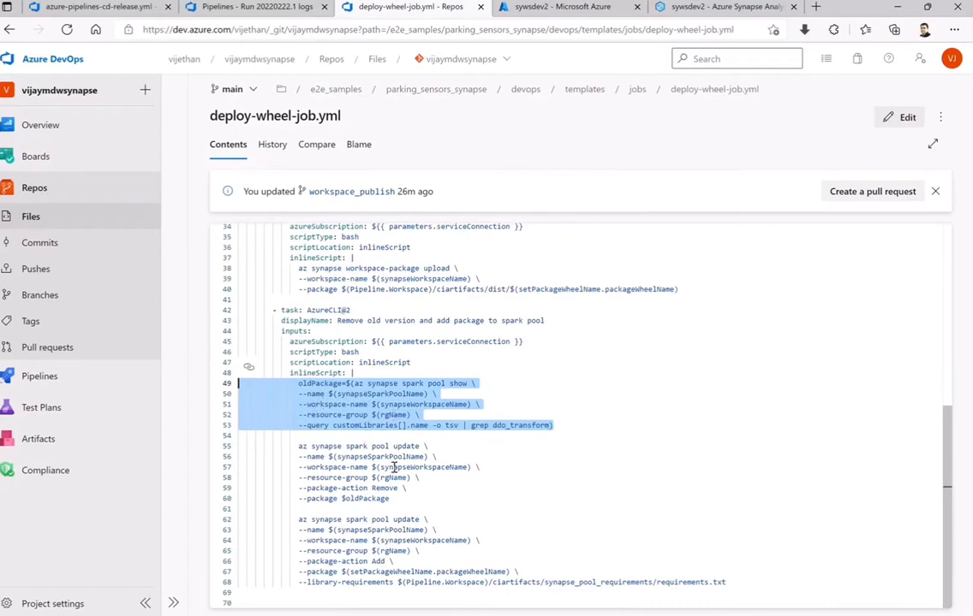
left_click_drag(427, 504, 227, 446)
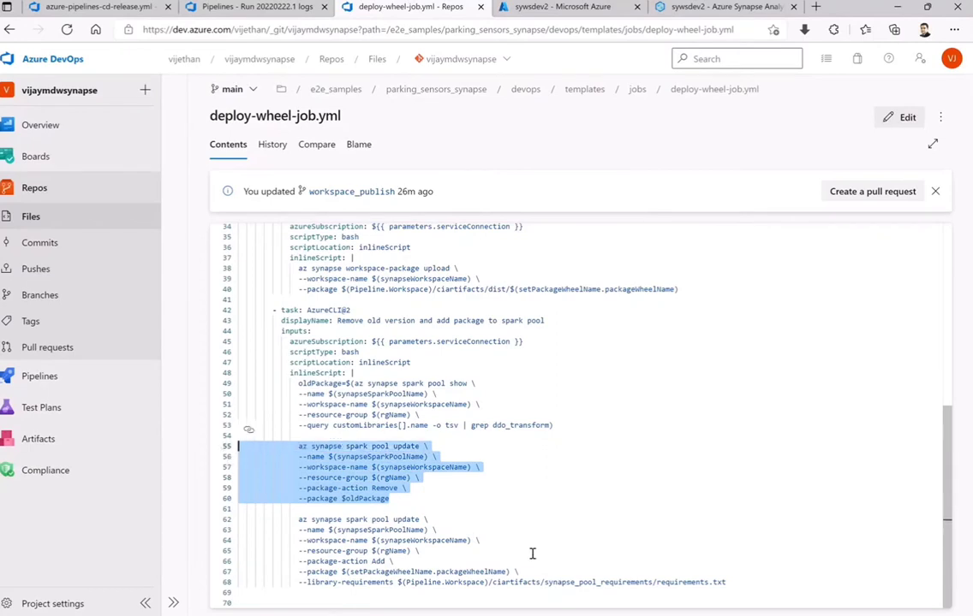
left_click_drag(726, 582, 238, 518)
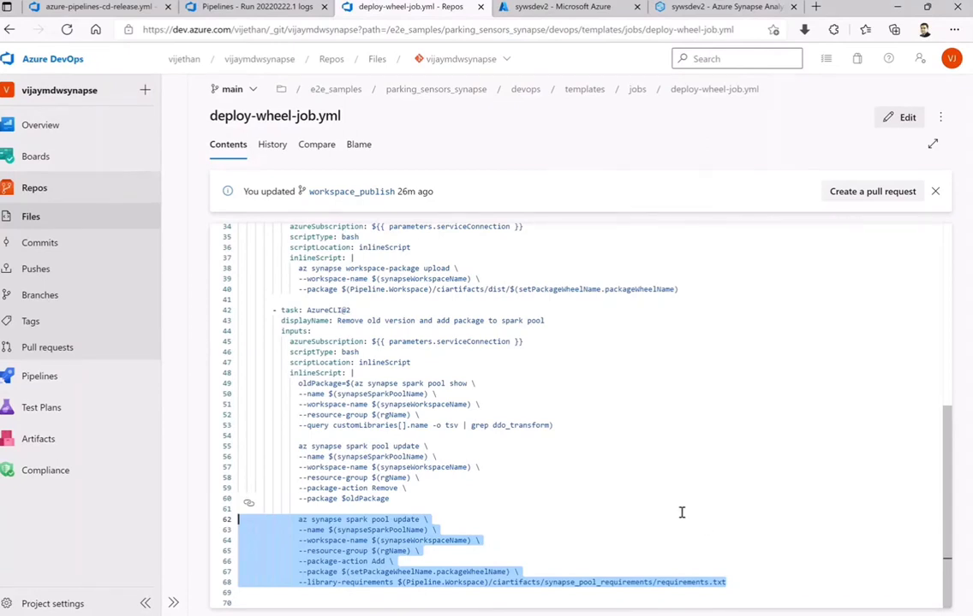
left_click(627, 497)
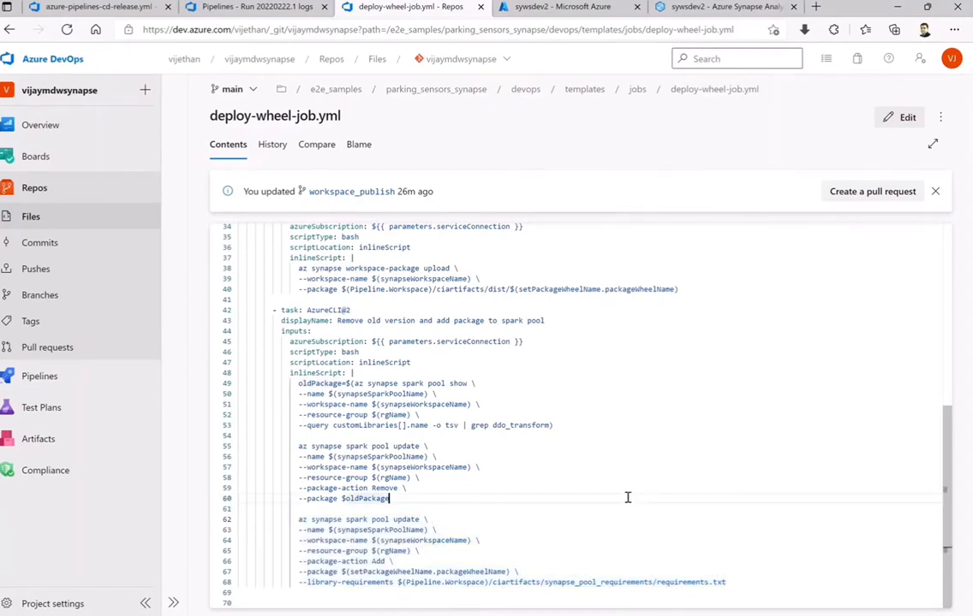
Highlight the whole AzureCLI task on lines 42–68, compare it with the running task's log, and clear the selection.
left_click(270, 312)
left_click_drag(271, 312, 749, 579)
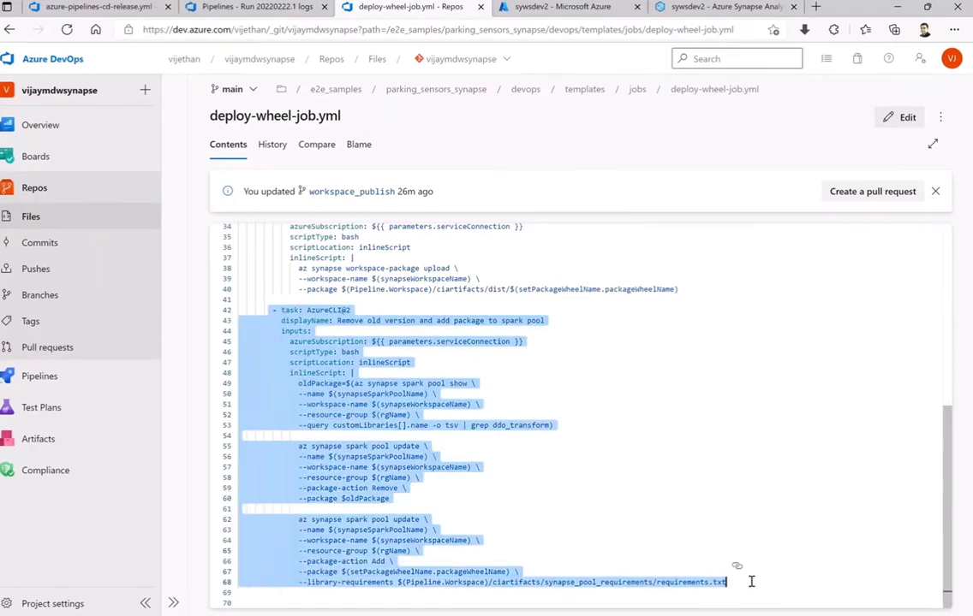
left_click(252, 7)
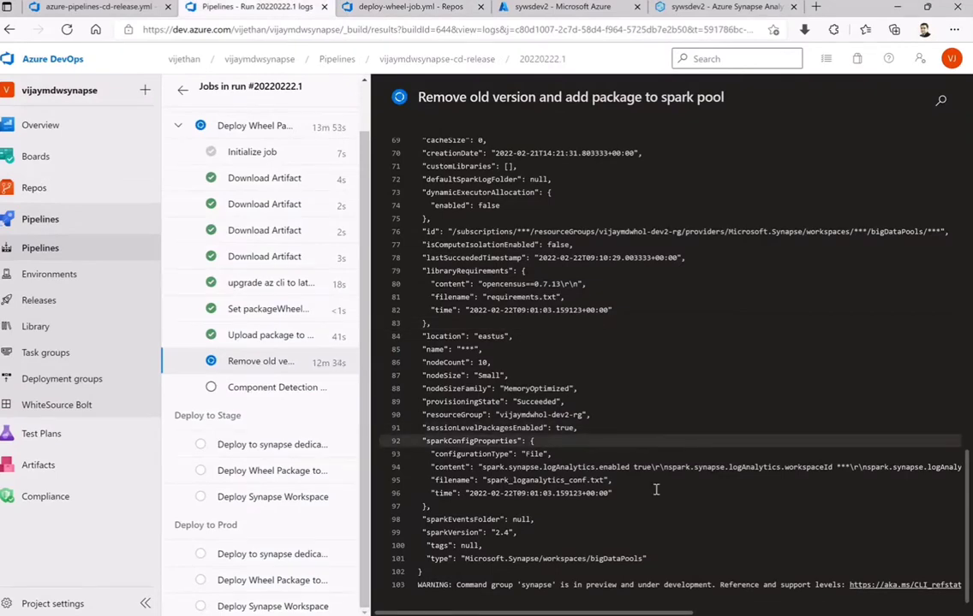
scroll(708, 538, "up", 2)
scroll(710, 538, "down", 2)
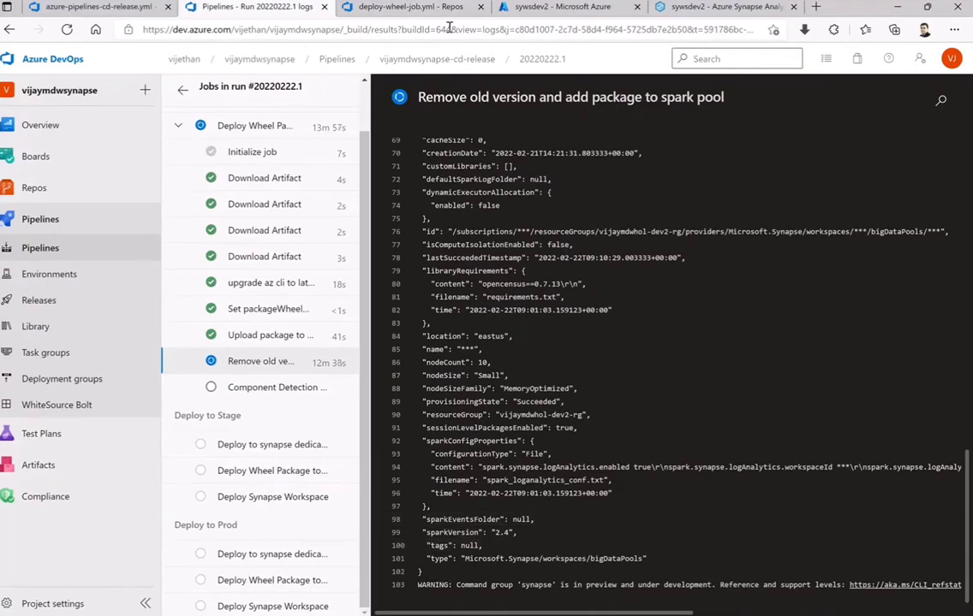
left_click(402, 7)
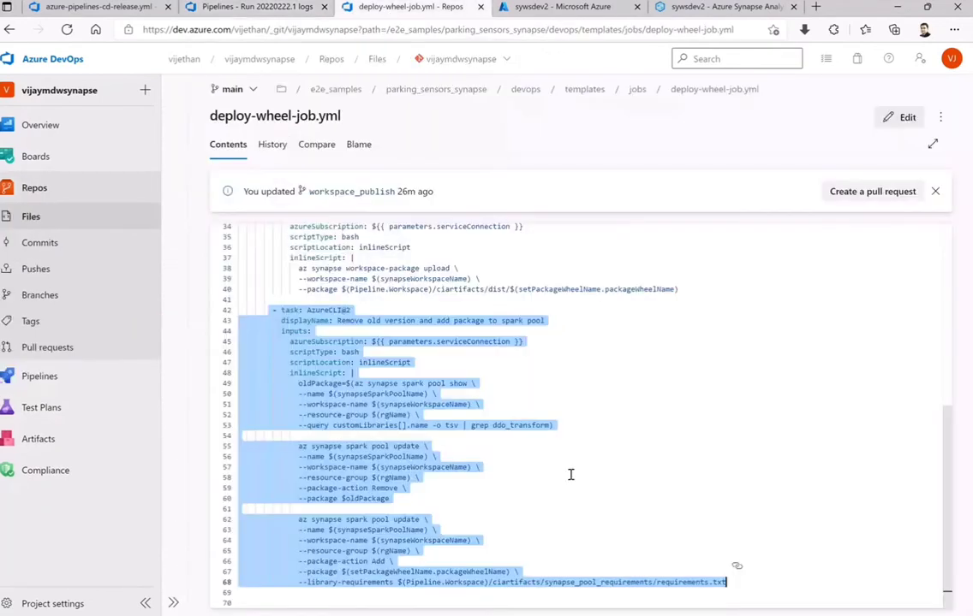
left_click(660, 465)
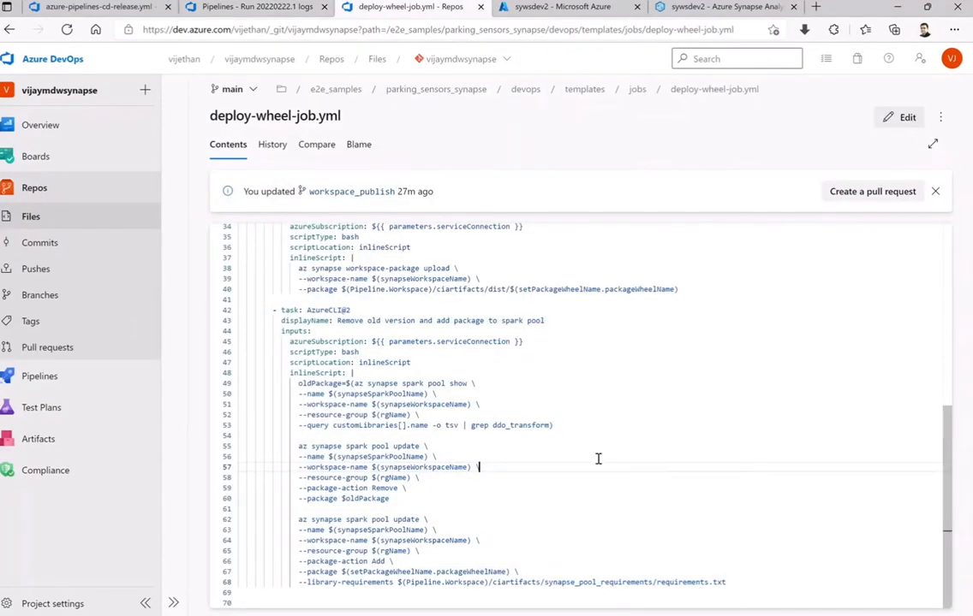
Recheck the Remove old version and add package to spark pool log in the pipeline run, then collapse the DEV wheel package job.
left_click(249, 6)
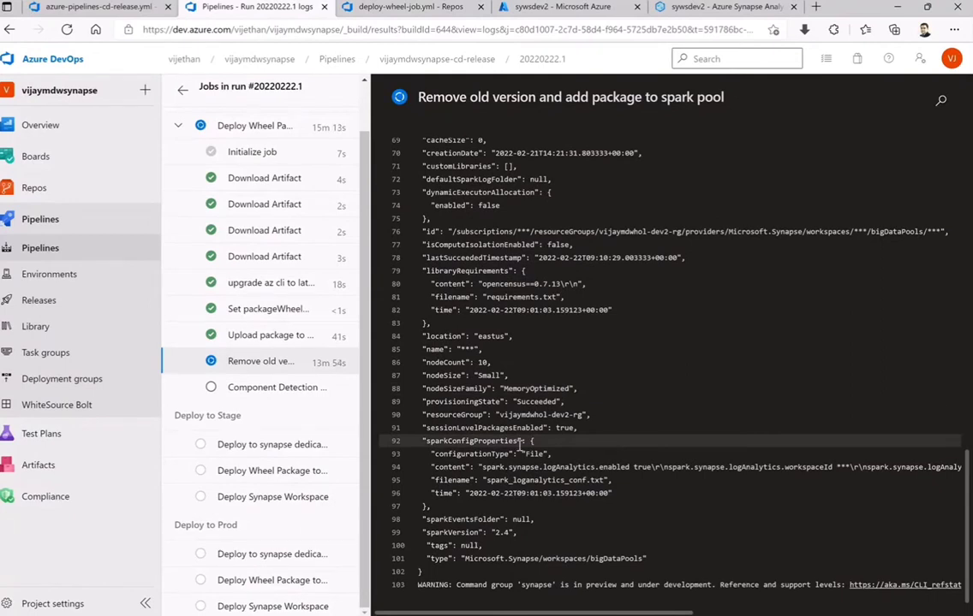
left_click(177, 126)
left_click(178, 207)
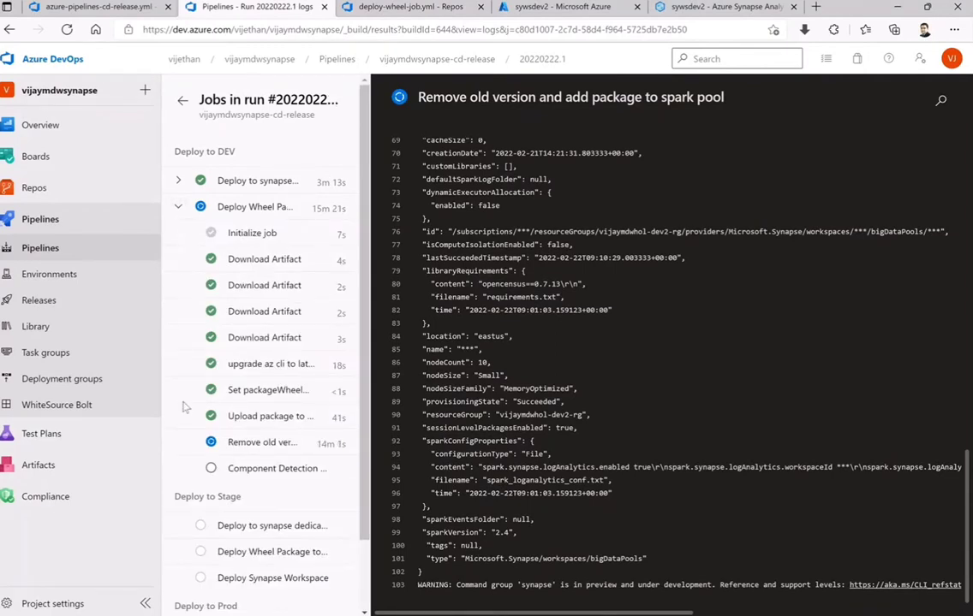
left_click(254, 443)
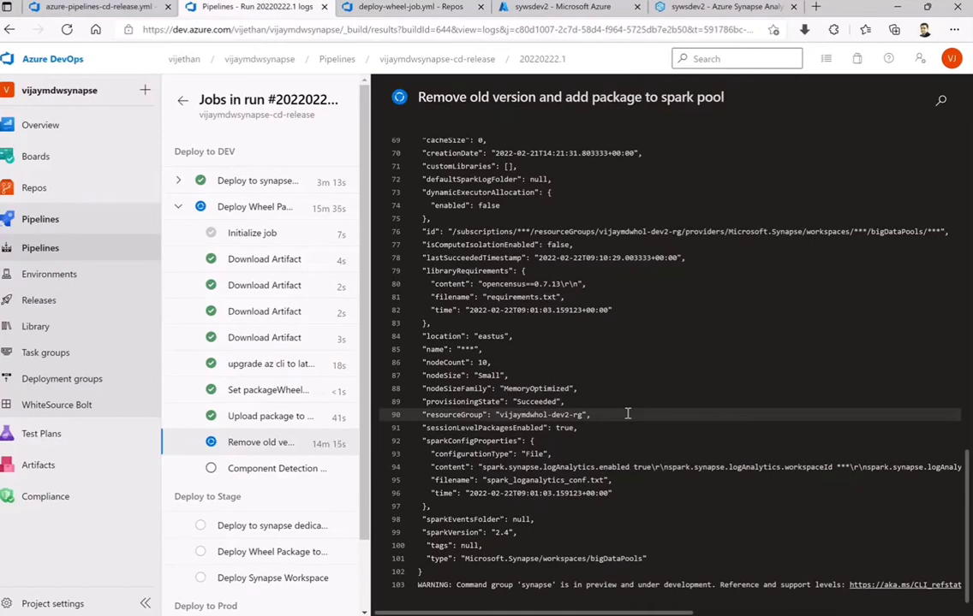
scroll(577, 424, "up", 5)
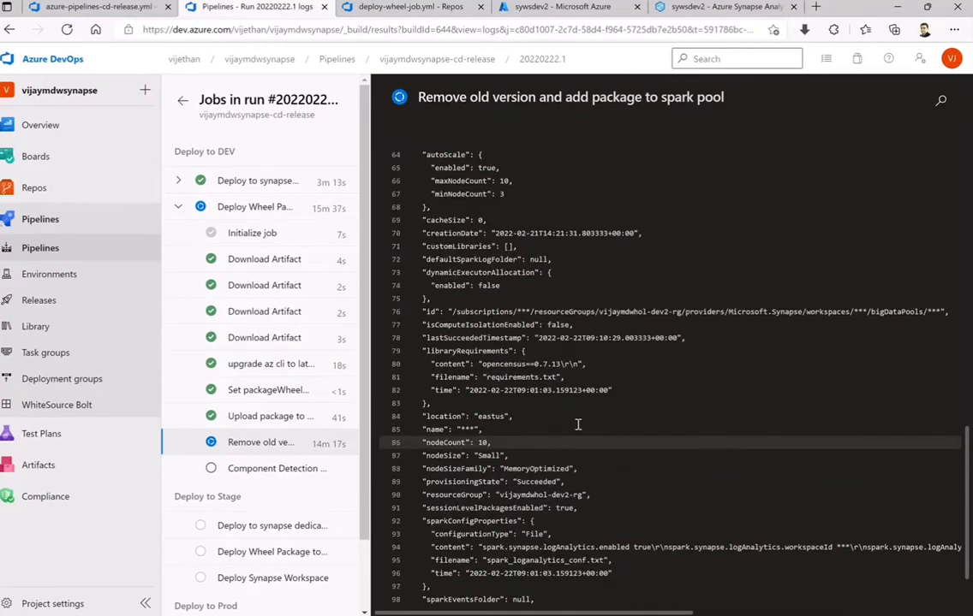
scroll(578, 424, "down", 5)
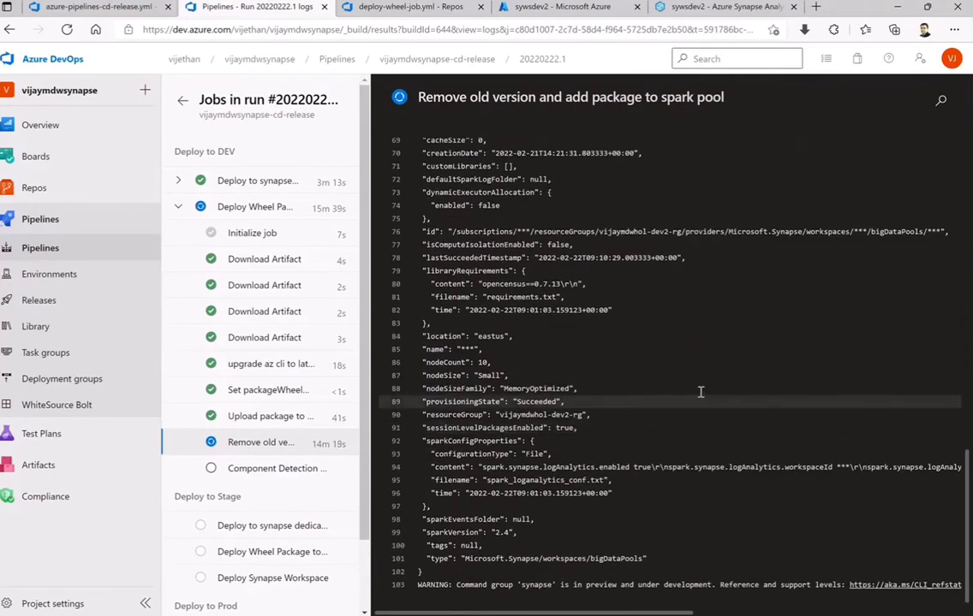
left_click(178, 208)
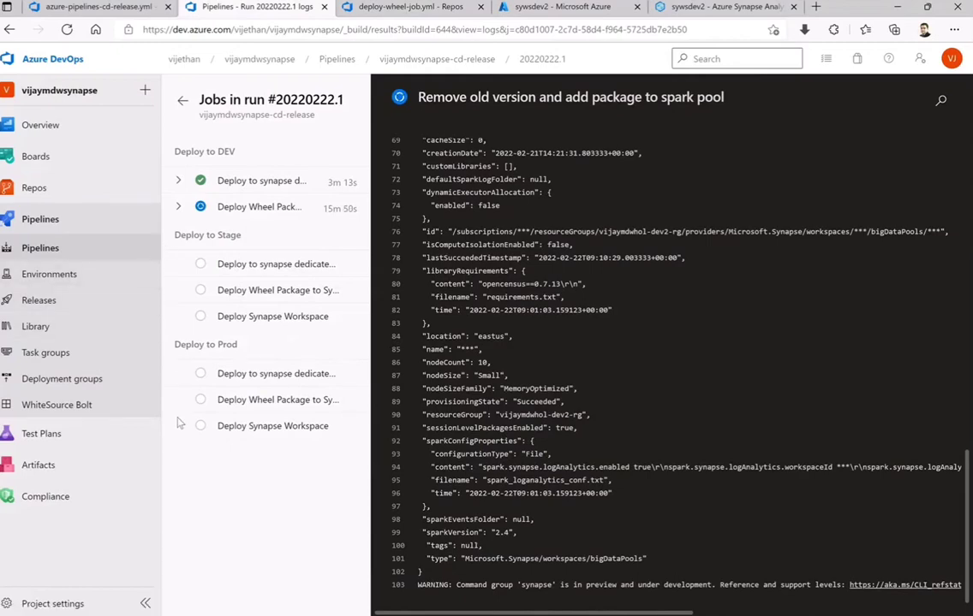
Open azure-pipelines-cd-release.yml from the devops folder and read through its deploy_to_dev, deploy_to_stg and deploy_to_prod stages.
left_click(400, 7)
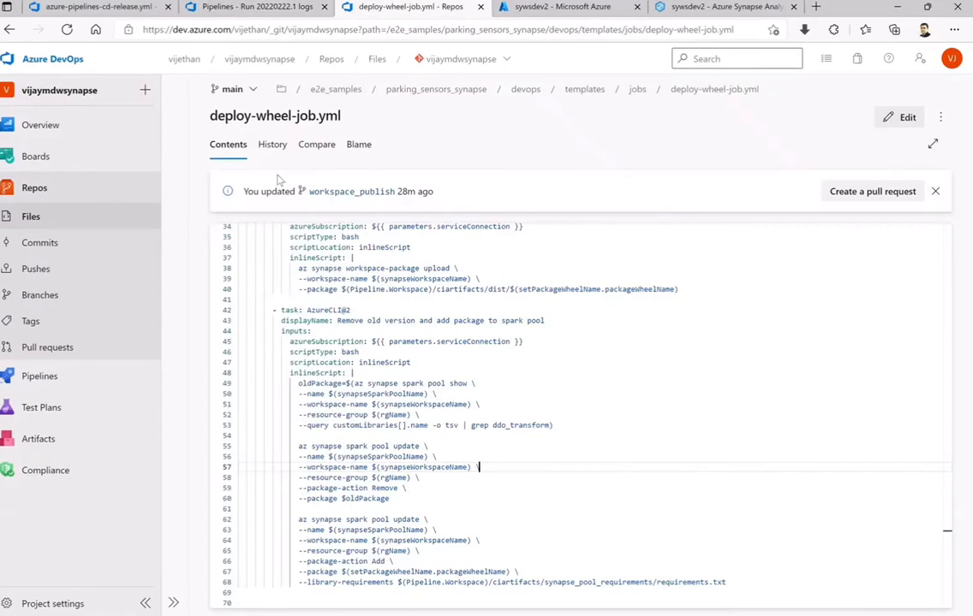
left_click(524, 89)
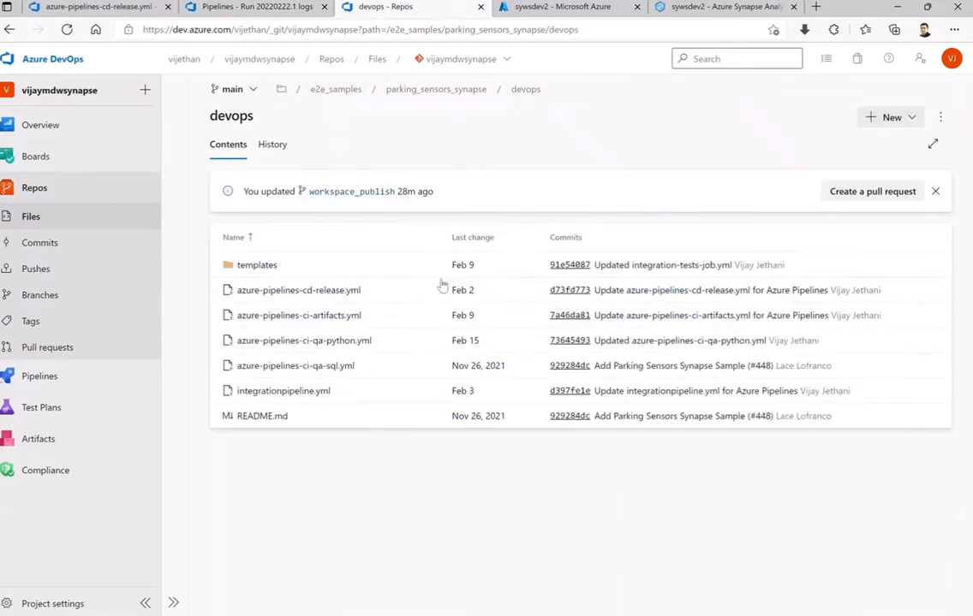
left_click(334, 290)
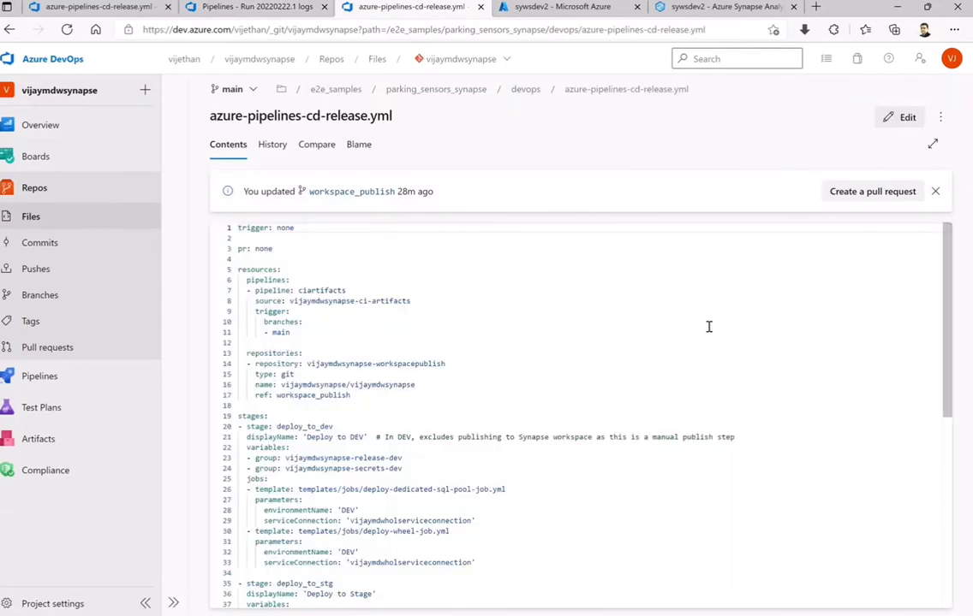
scroll(708, 326, "down", 2)
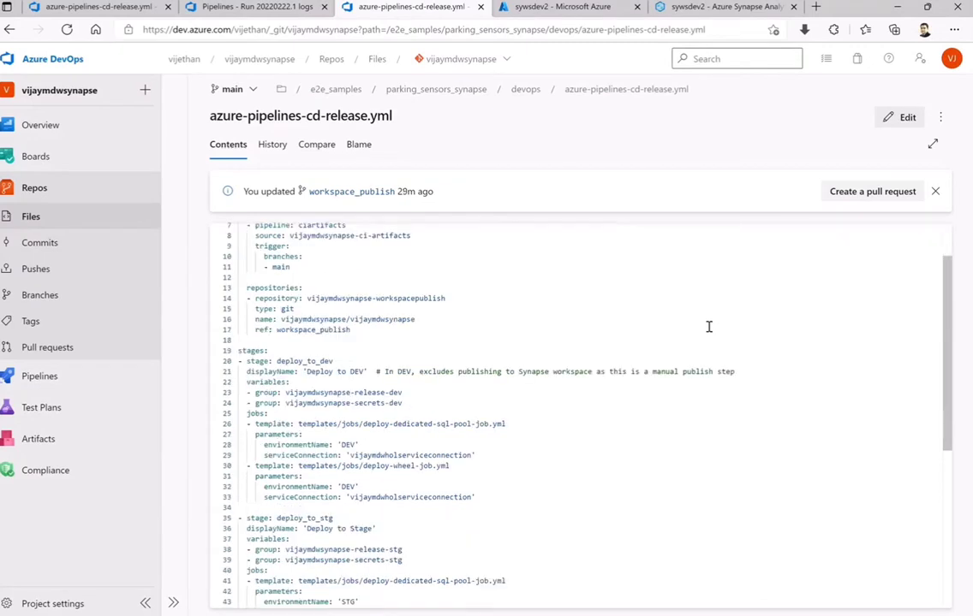
scroll(708, 327, "down", 2)
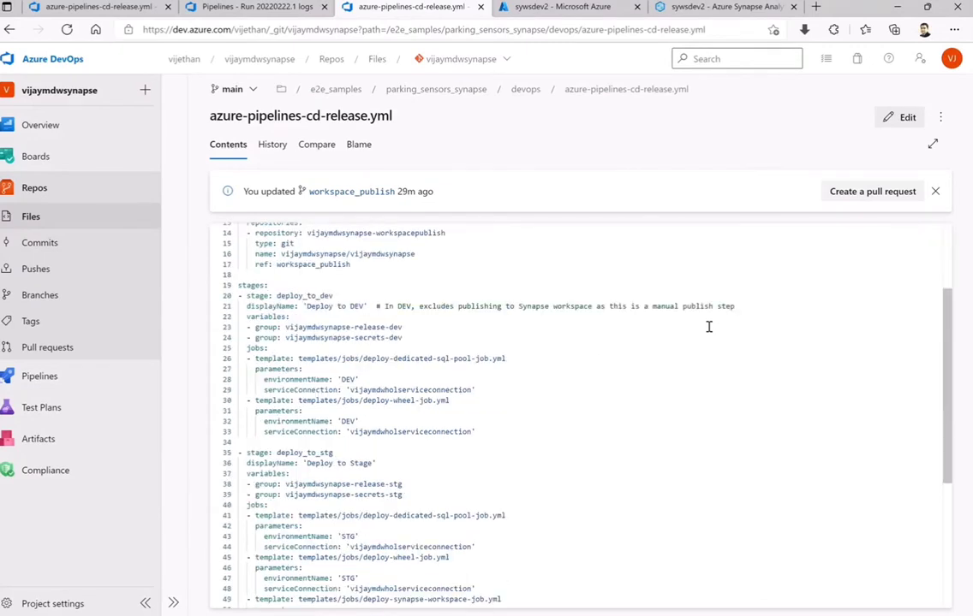
scroll(708, 326, "down", 2)
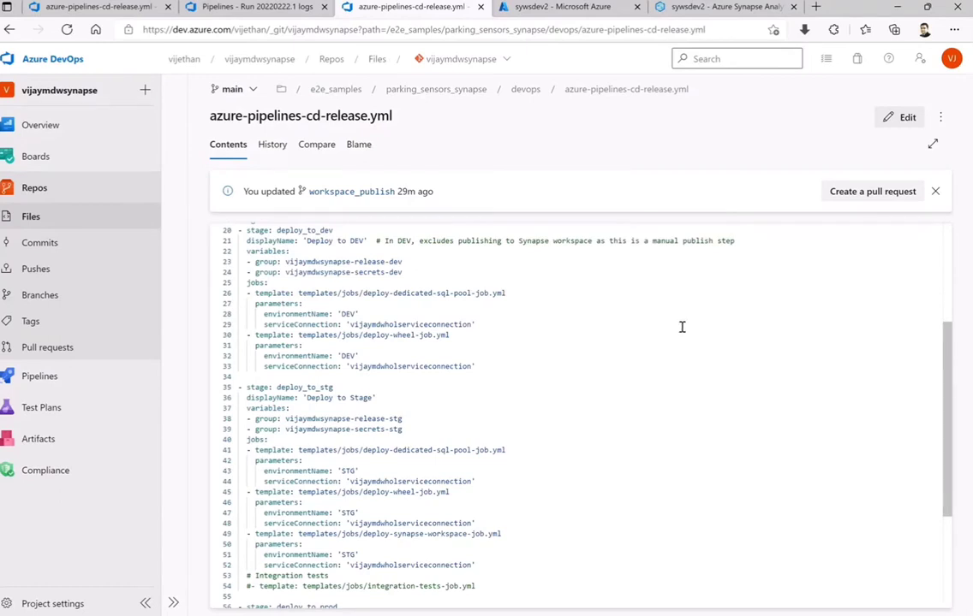
scroll(682, 326, "down", 2)
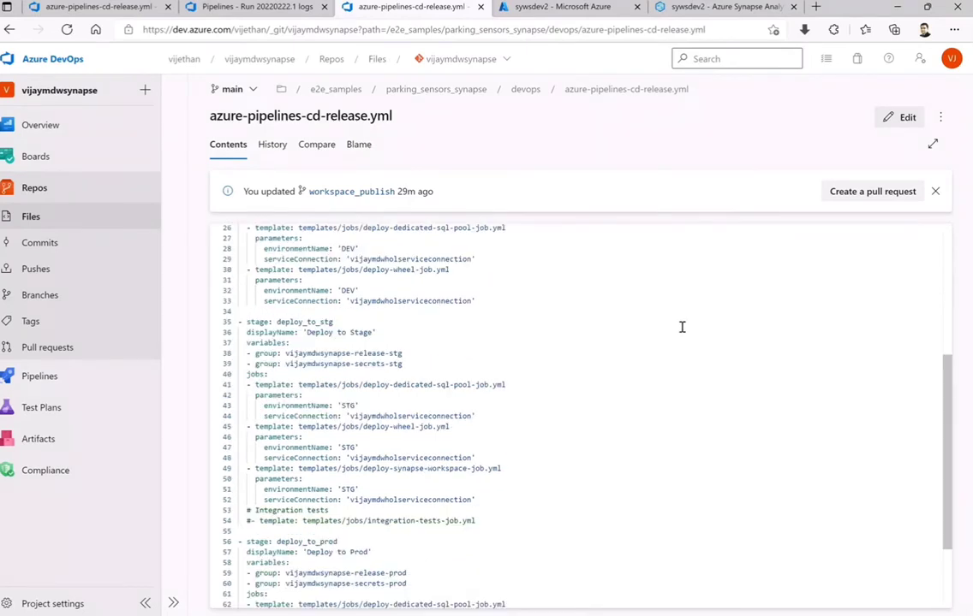
Read the remaining deploy_to_stg and deploy_to_prod stages of azure-pipelines-cd-release.yml, then return to the file's beginning.
scroll(682, 326, "down", 2)
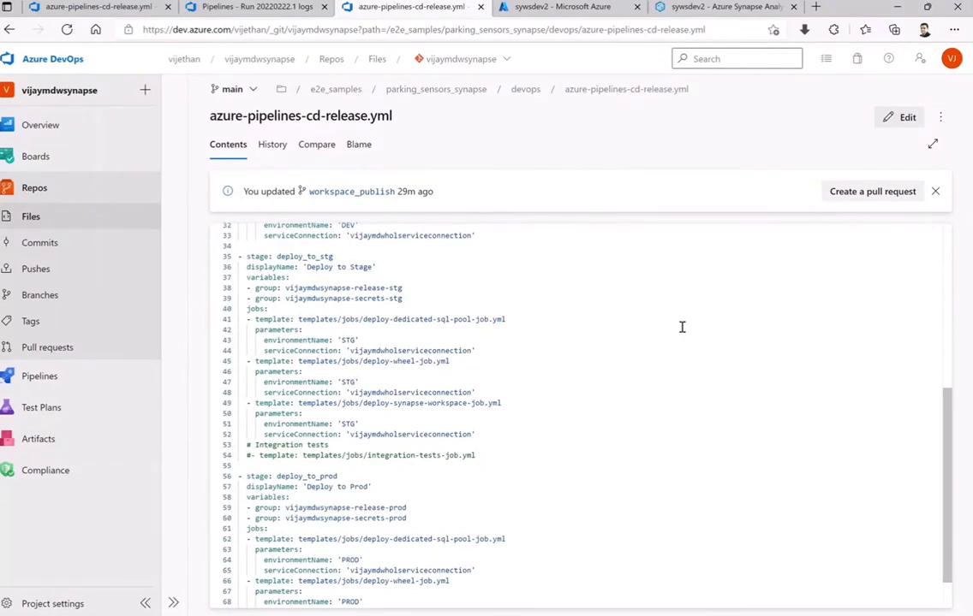
scroll(682, 327, "down", 2)
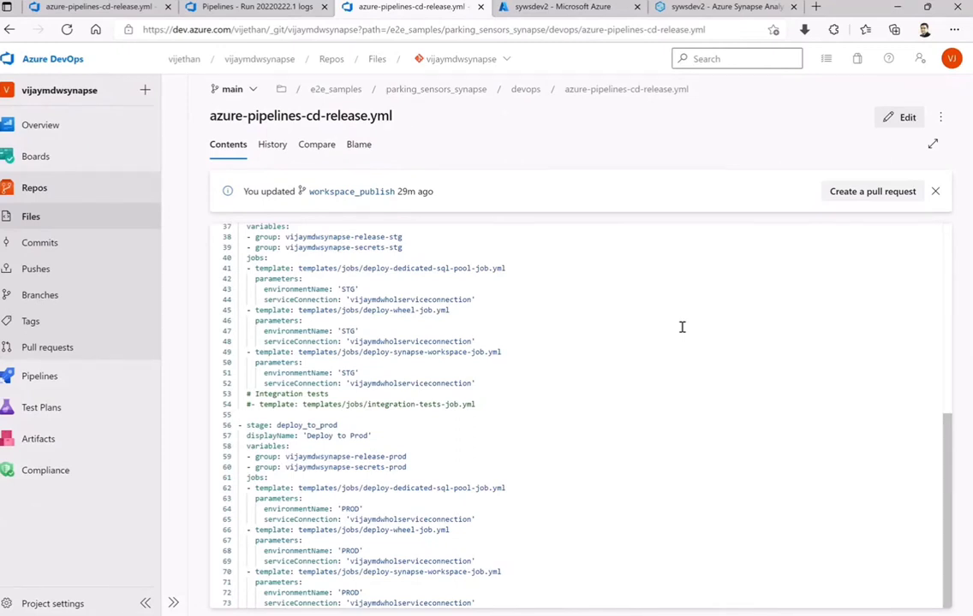
scroll(643, 295, "up", 10)
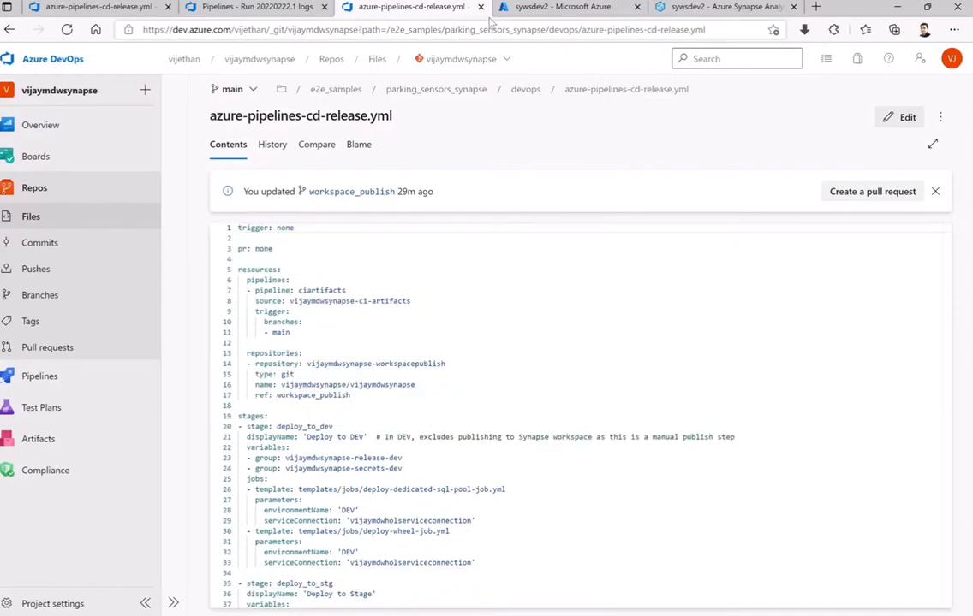
Return to the pipeline run and review the Remove old version and add package to spark pool log from the login commands to its end.
left_click(257, 7)
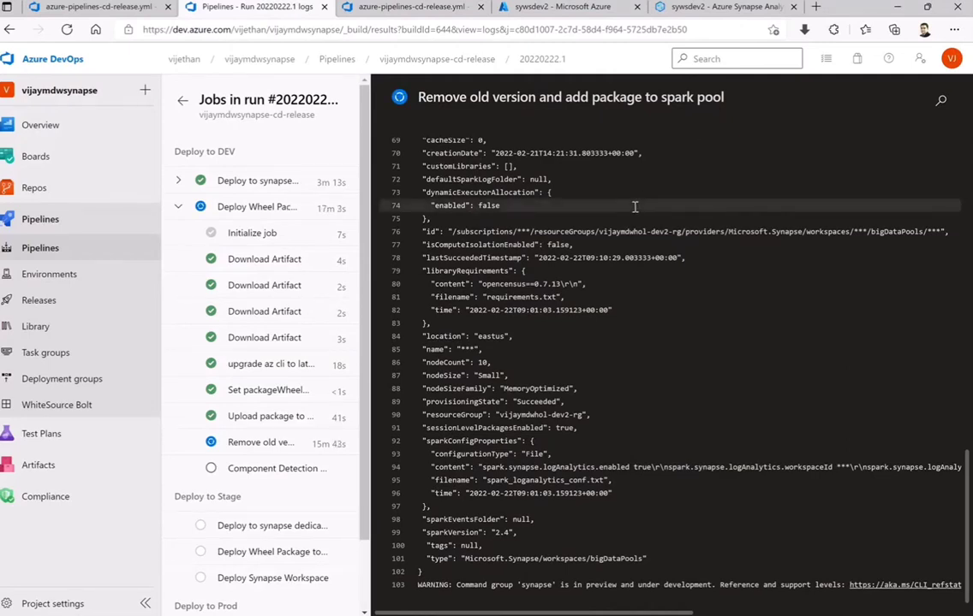
scroll(640, 213, "up", 7)
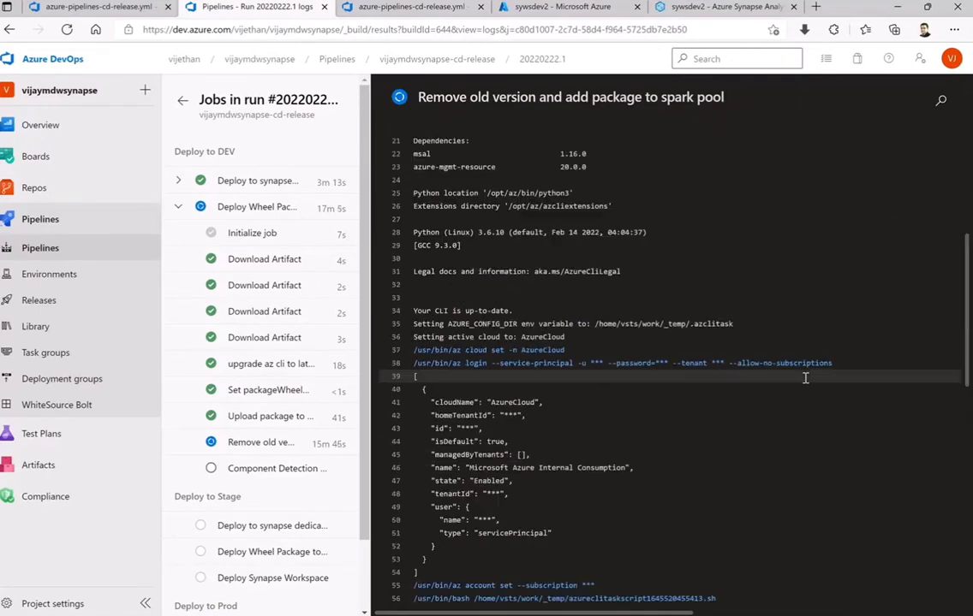
scroll(787, 373, "up", 2)
scroll(759, 364, "down", 9)
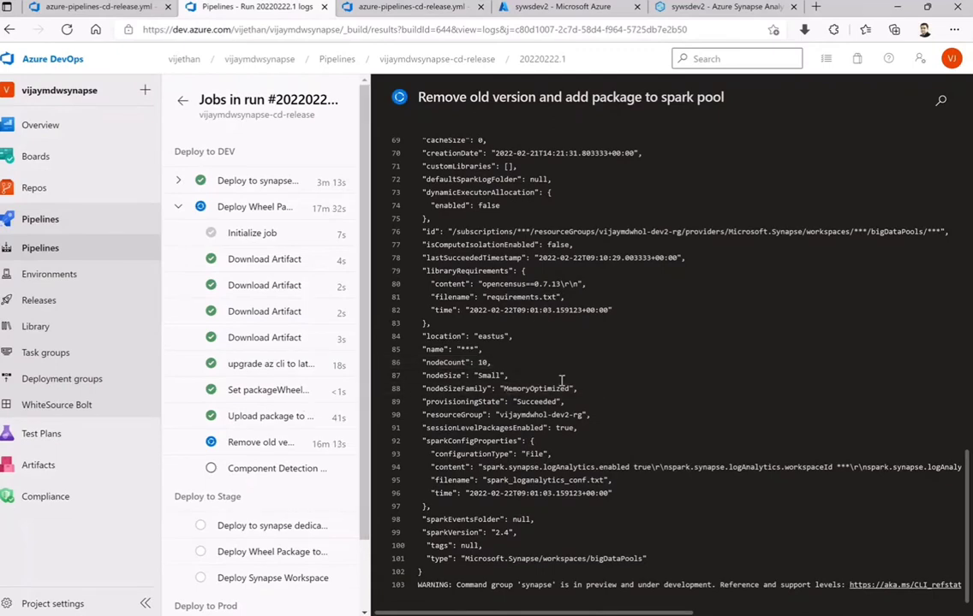
scroll(627, 366, "up", 1)
scroll(628, 366, "down", 1)
Follow the DEV wheel package job's task list through the package replacement and Component Detection tasks.
left_click(179, 210)
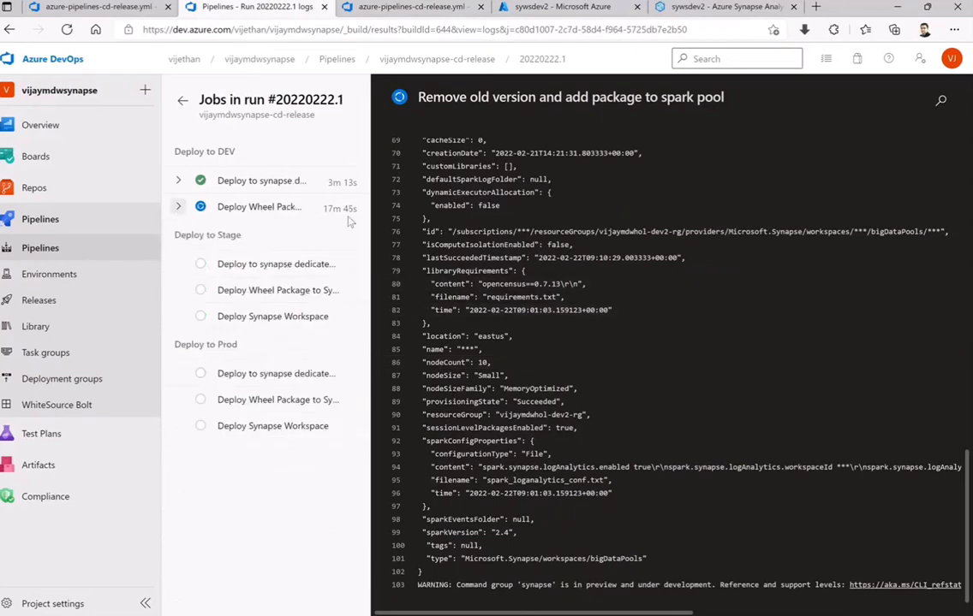
left_click(179, 208)
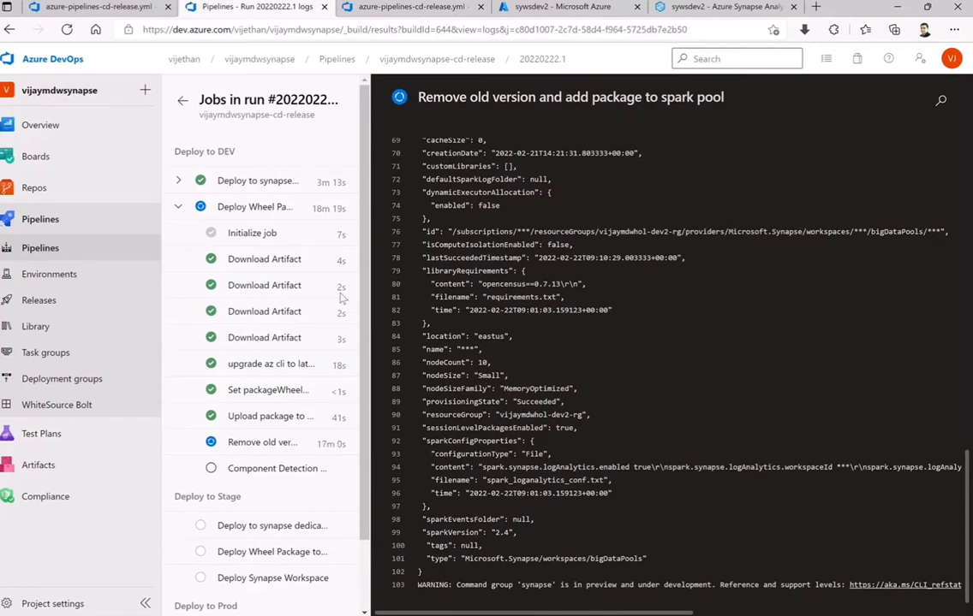
scroll(338, 360, "down", 2)
scroll(334, 394, "up", 2)
scroll(321, 432, "down", 1)
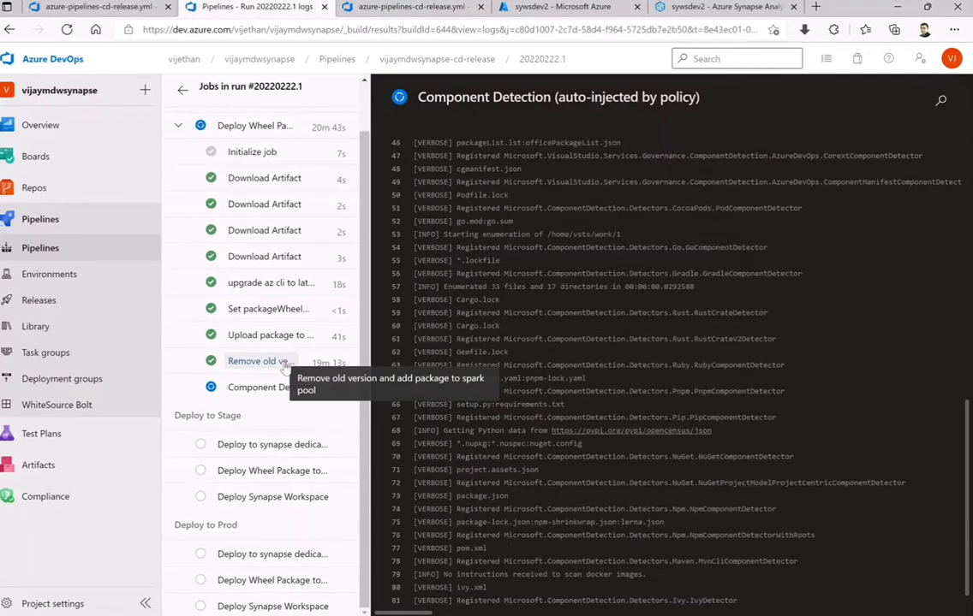
scroll(285, 365, "up", 2)
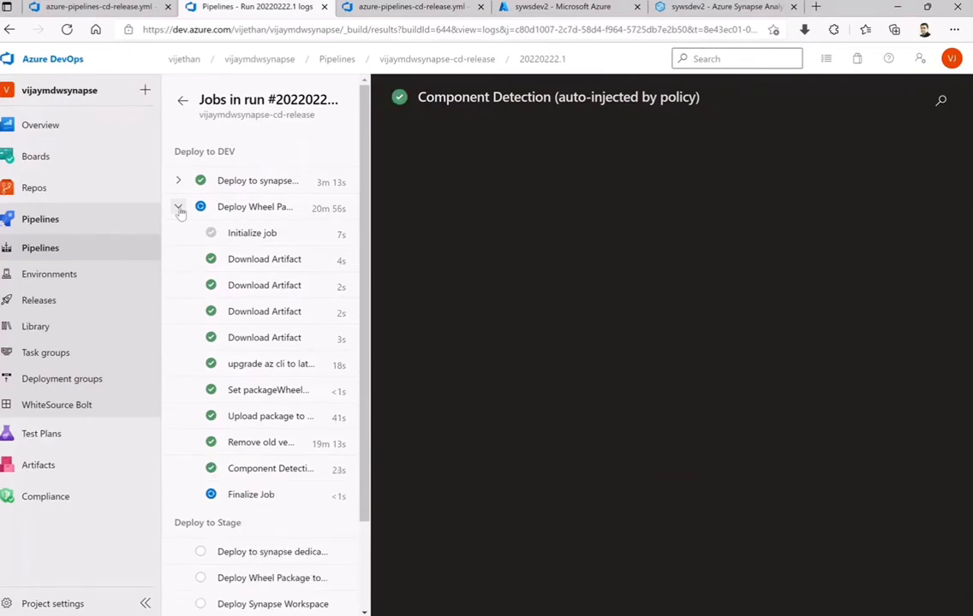
Check the DEV Deploy Wheel Package to Synapse job's log and tasks, then collapse the job.
left_click(179, 208)
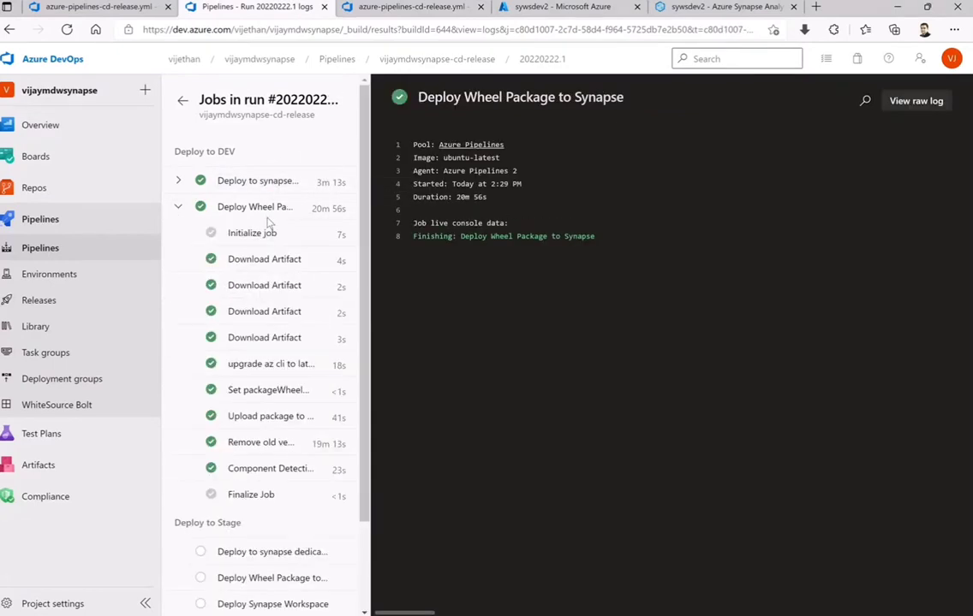
left_click(178, 207)
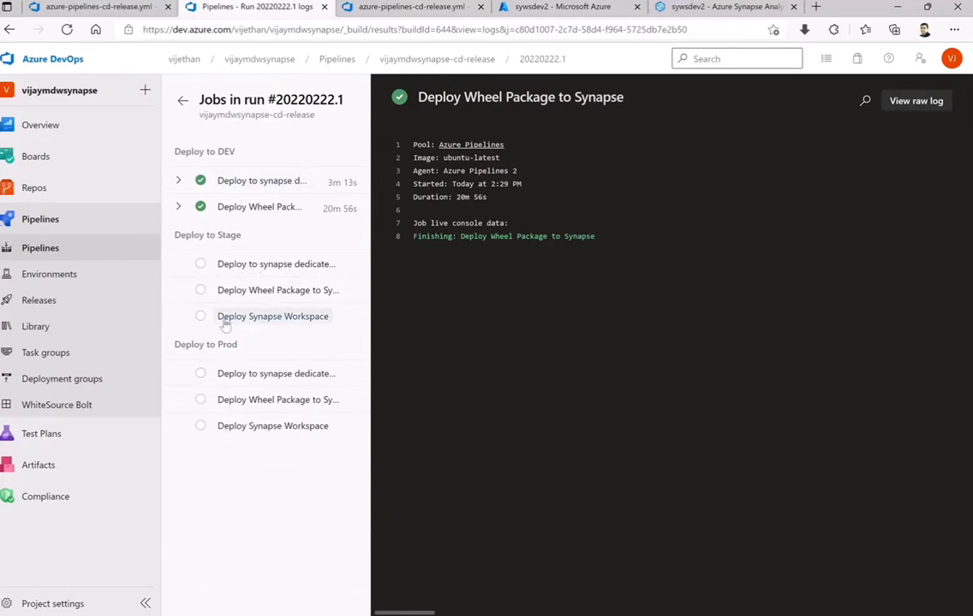
left_click(283, 208)
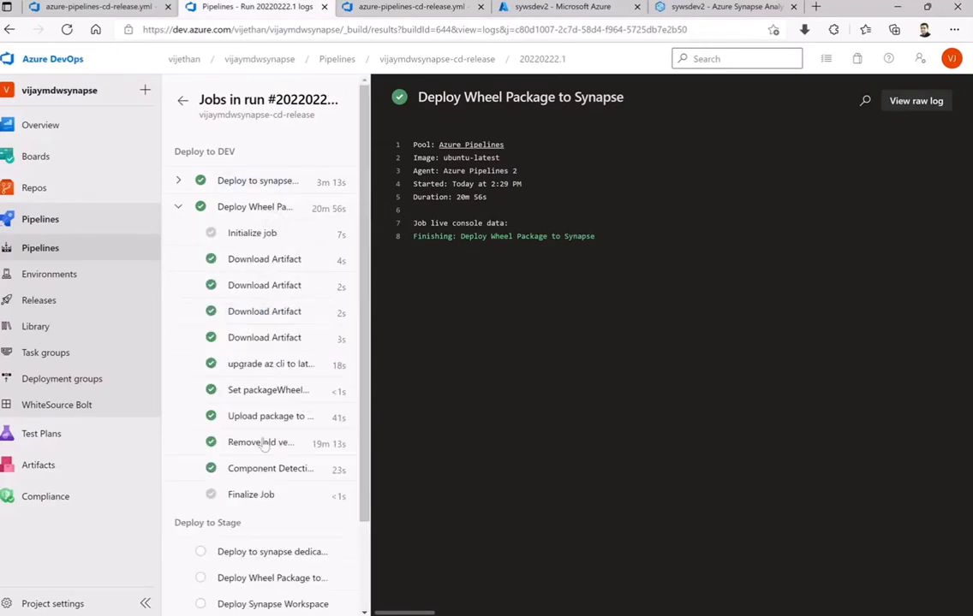
left_click(179, 208)
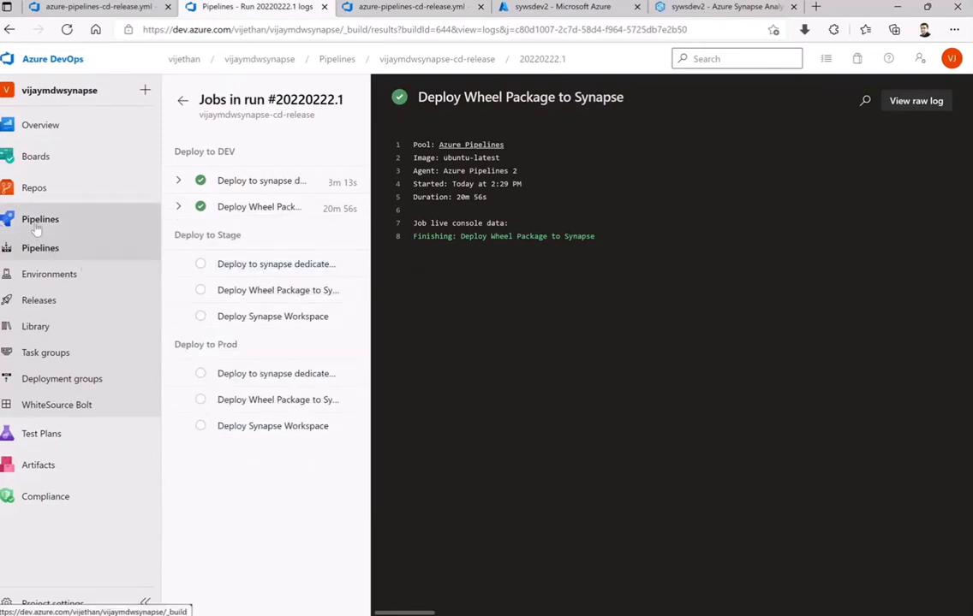
Open the summary of run #20220222.1 of the vijaymdwsynapse-cd-release pipeline from the project's pipelines list.
left_click(103, 241)
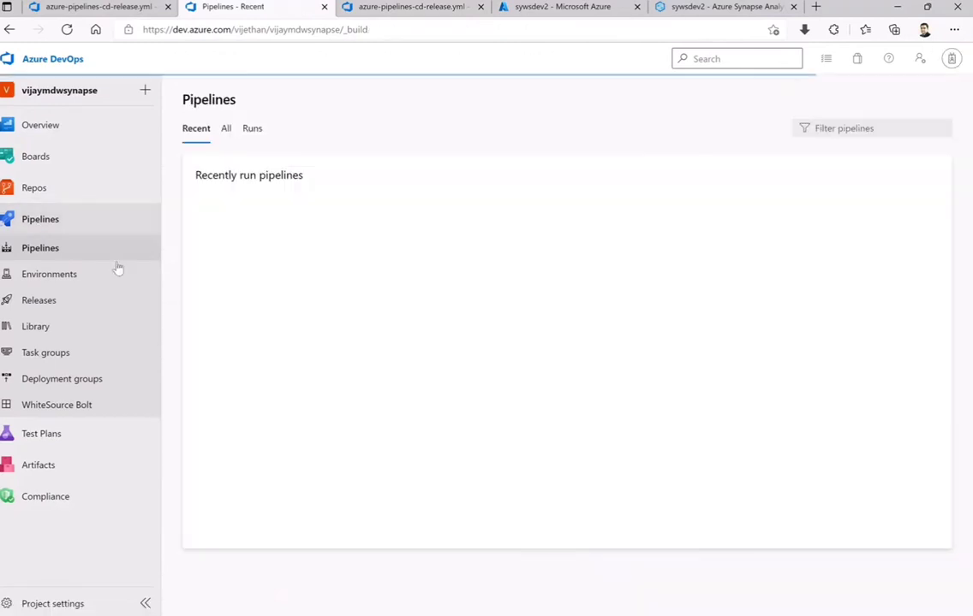
left_click(279, 244)
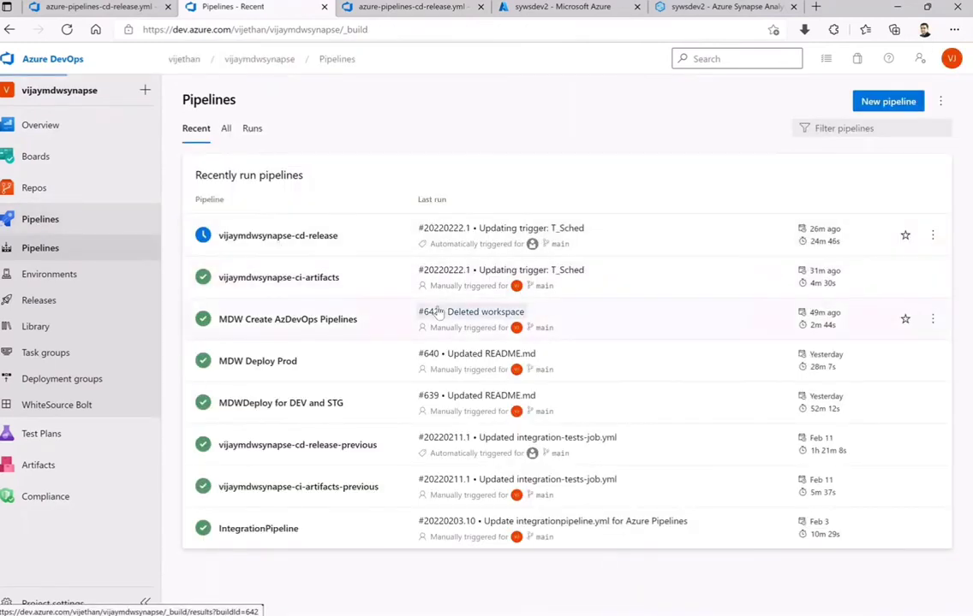
left_click(248, 213)
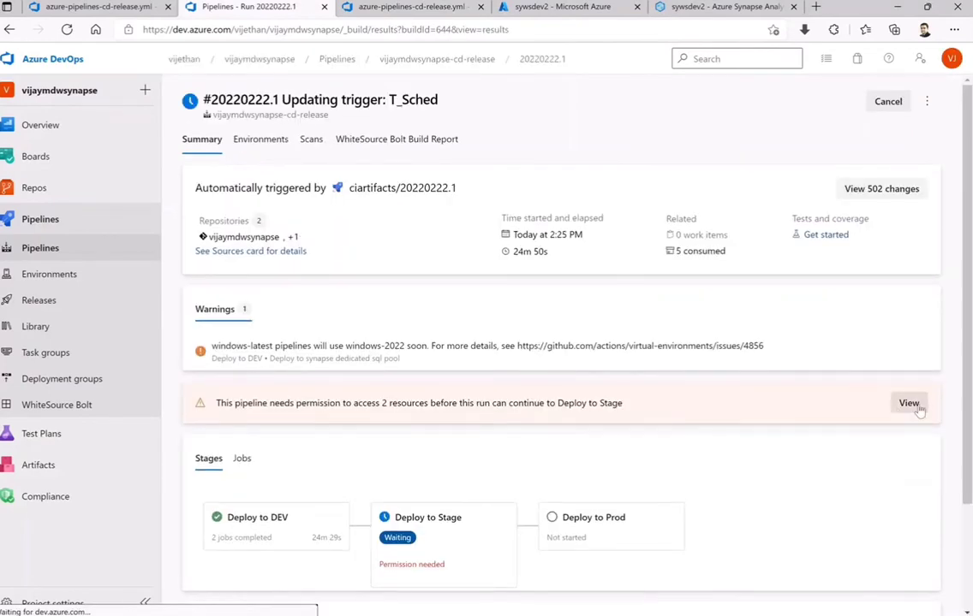
Permit the Deploy to Stage stage to access the vijaymdwsynapse repository and the STG environment.
left_click(906, 403)
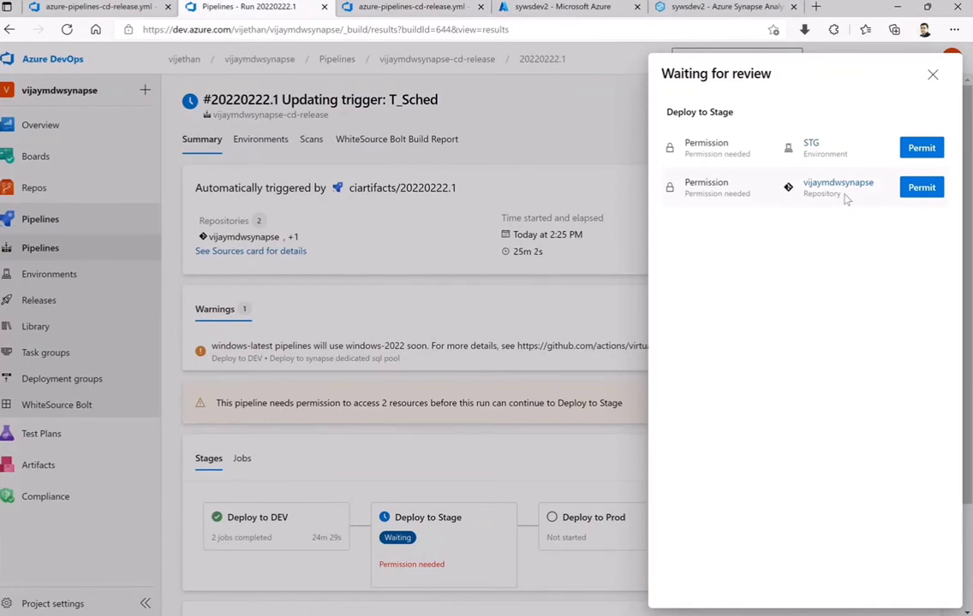
left_click(928, 192)
left_click(604, 368)
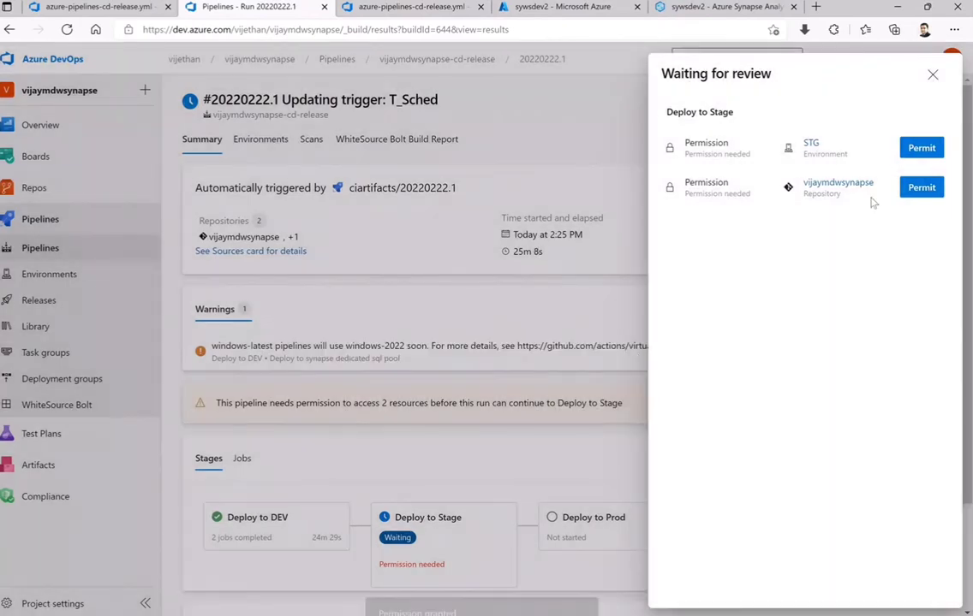
left_click(917, 147)
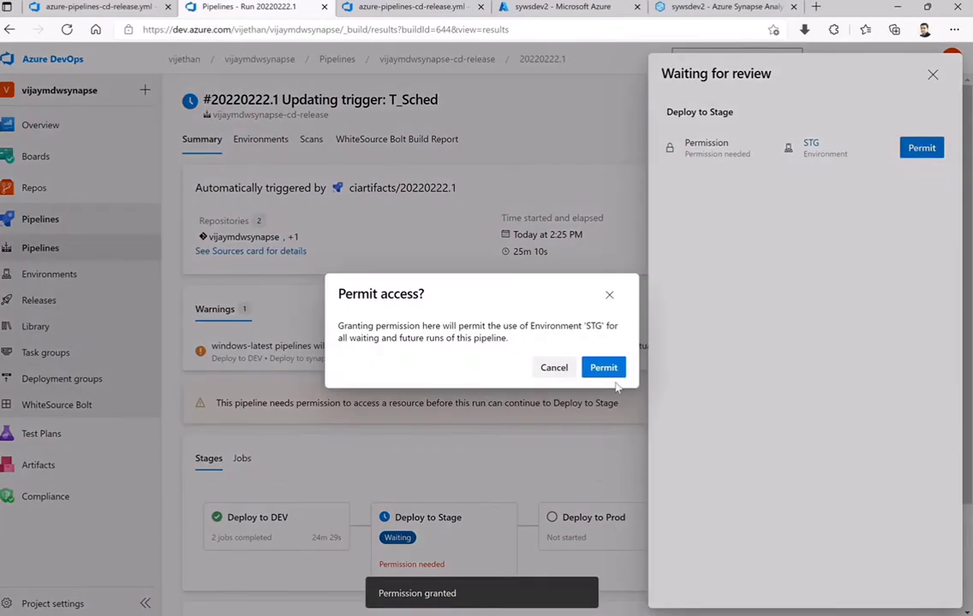
left_click(602, 367)
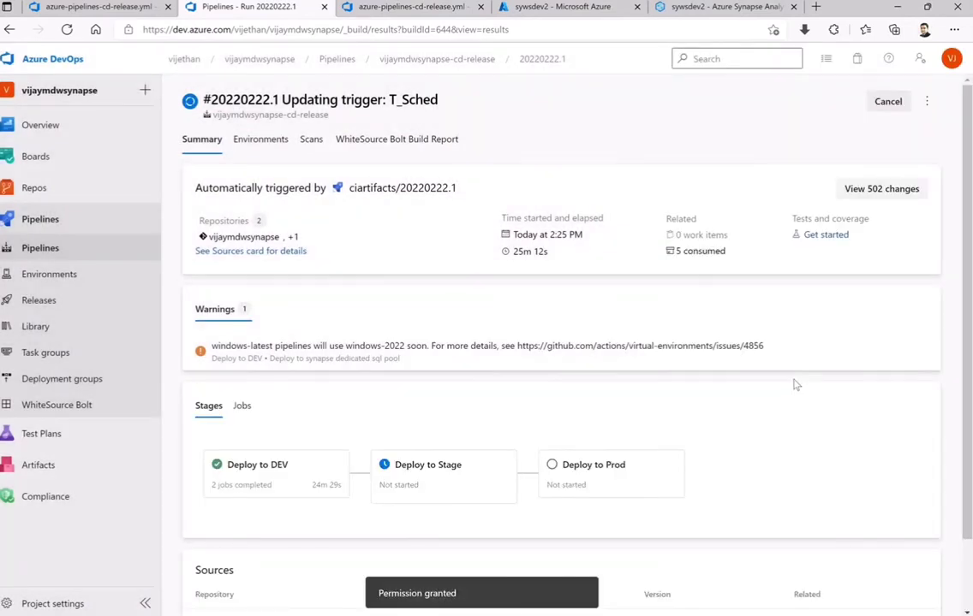
Open the Deploy to Stage jobs, reopening the run for current logs, and follow the stage's Deploy Wheel Package to Synapse tasks.
left_click(414, 470)
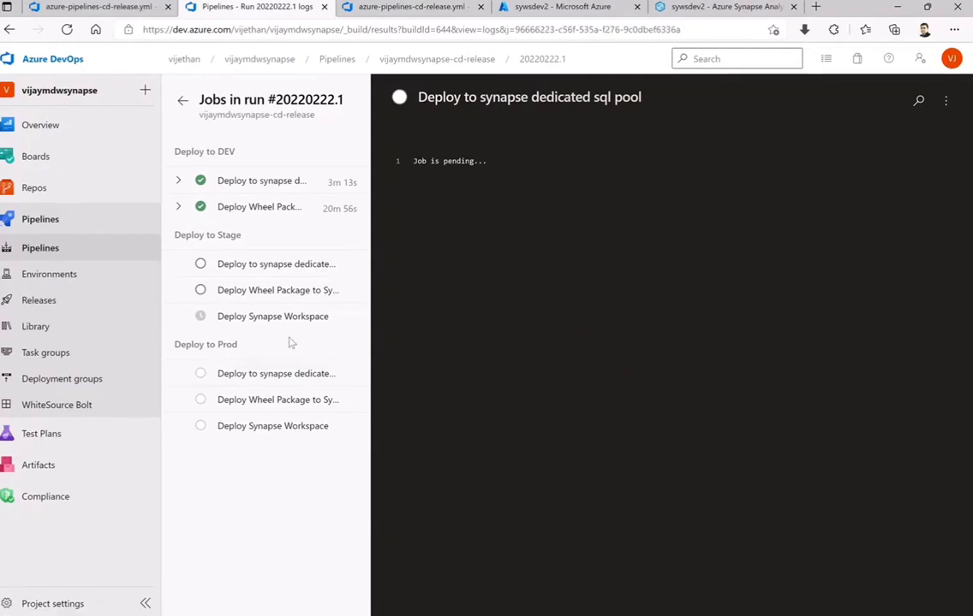
left_click(248, 266)
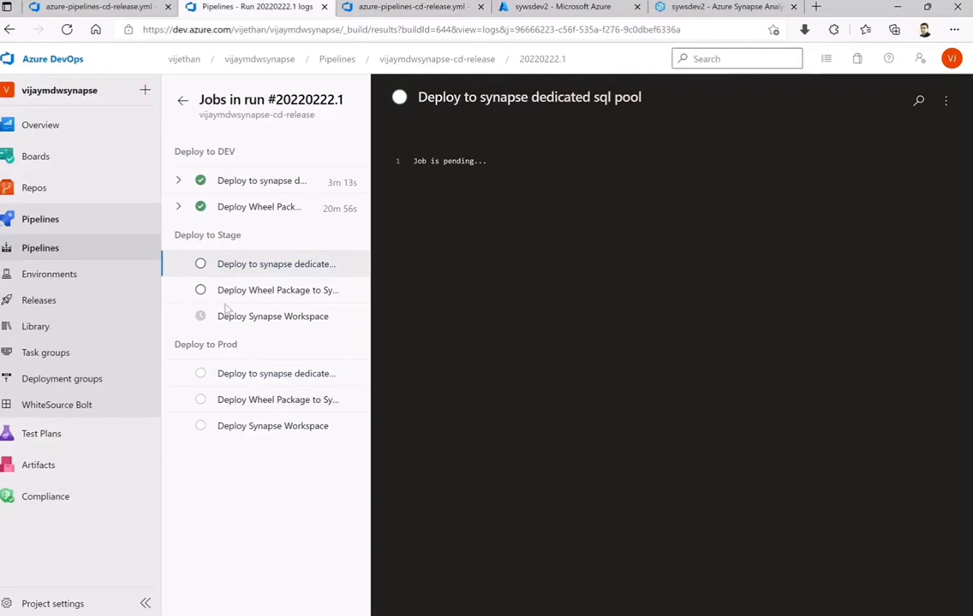
left_click(40, 273)
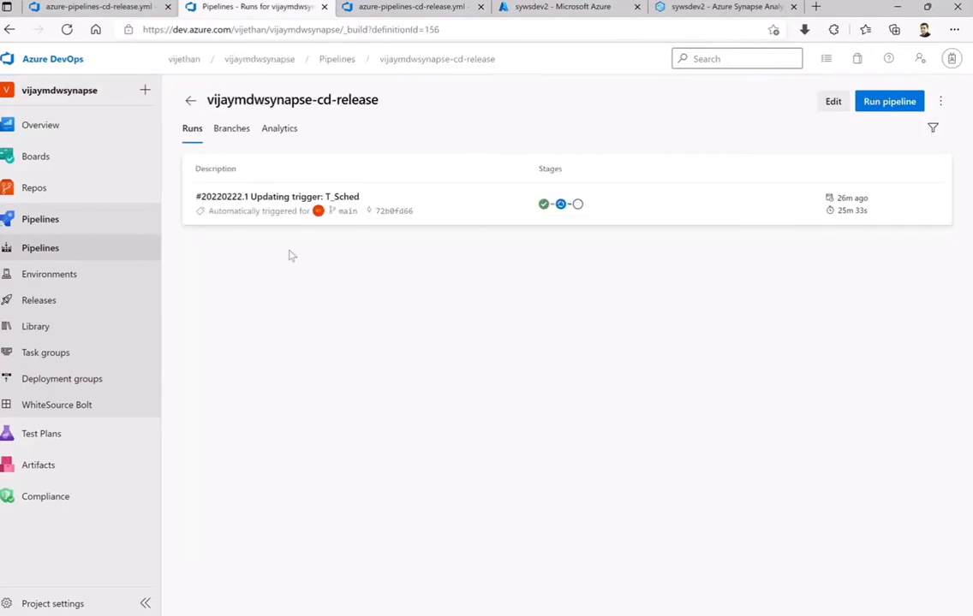
left_click(265, 211)
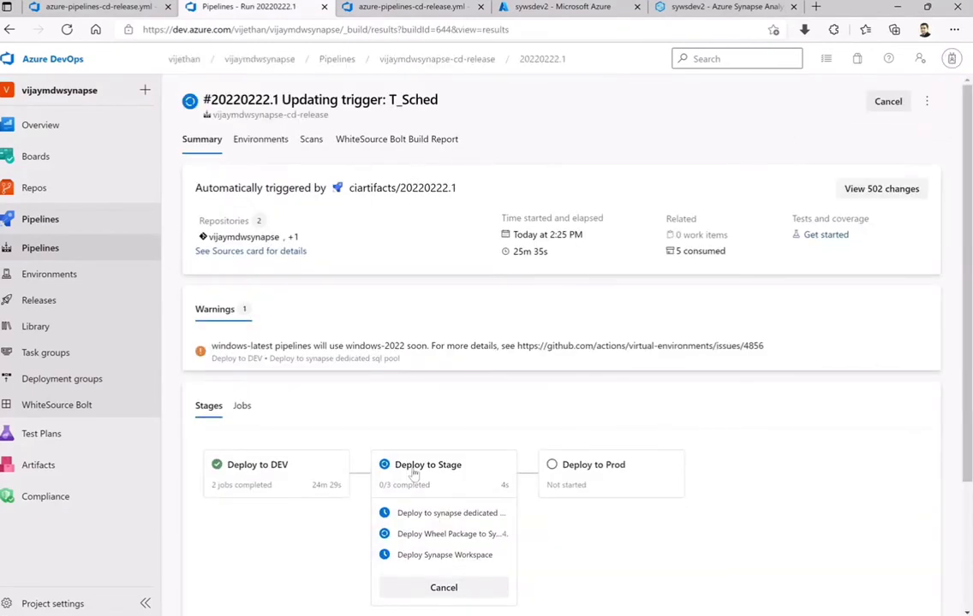
left_click(446, 512)
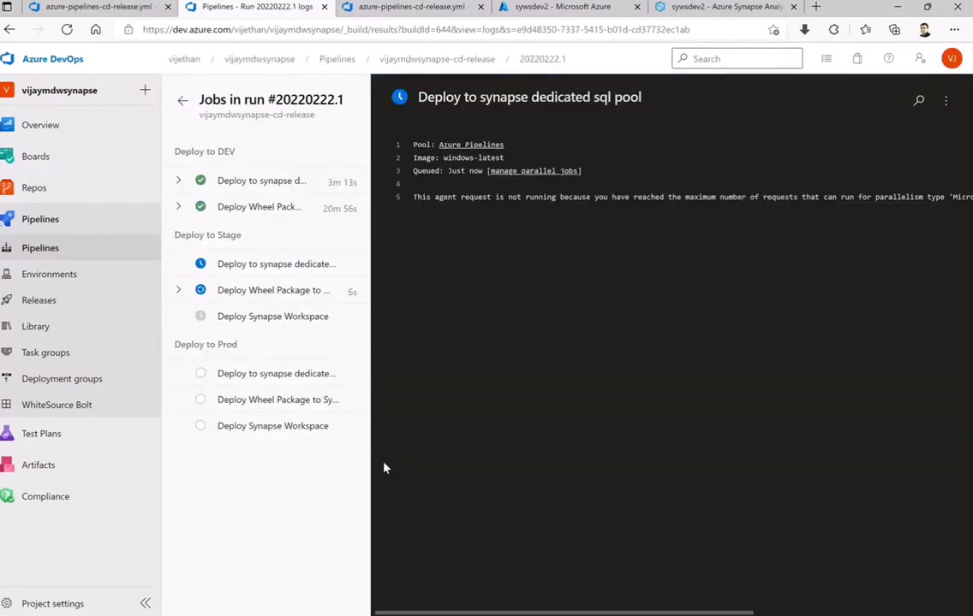
left_click(176, 290)
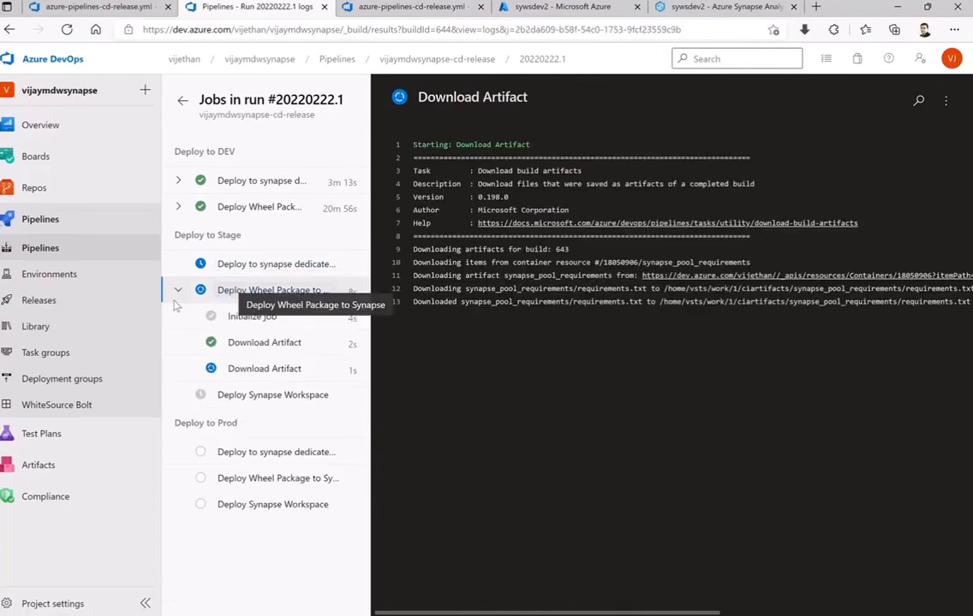
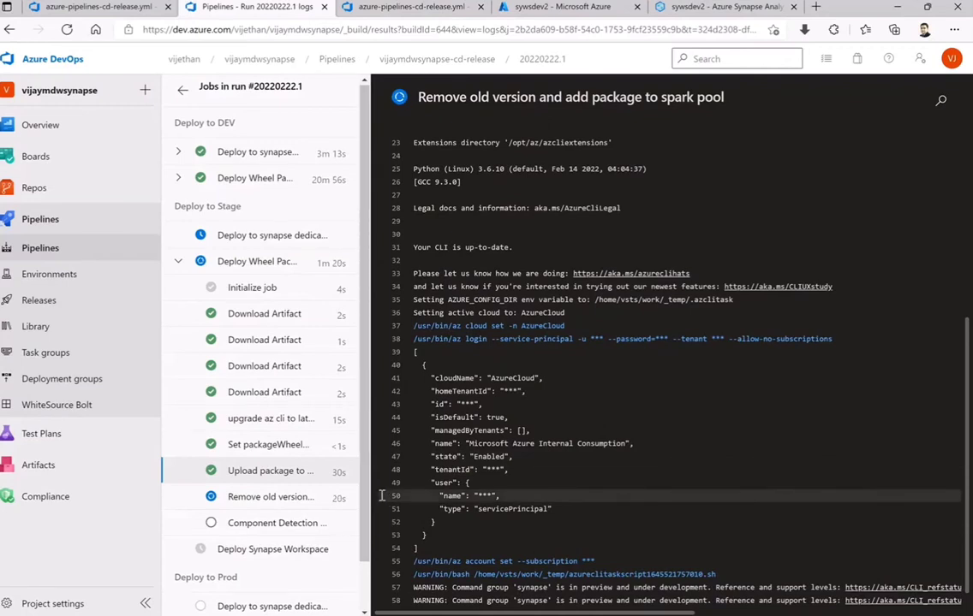
scroll(503, 495, "down", 1)
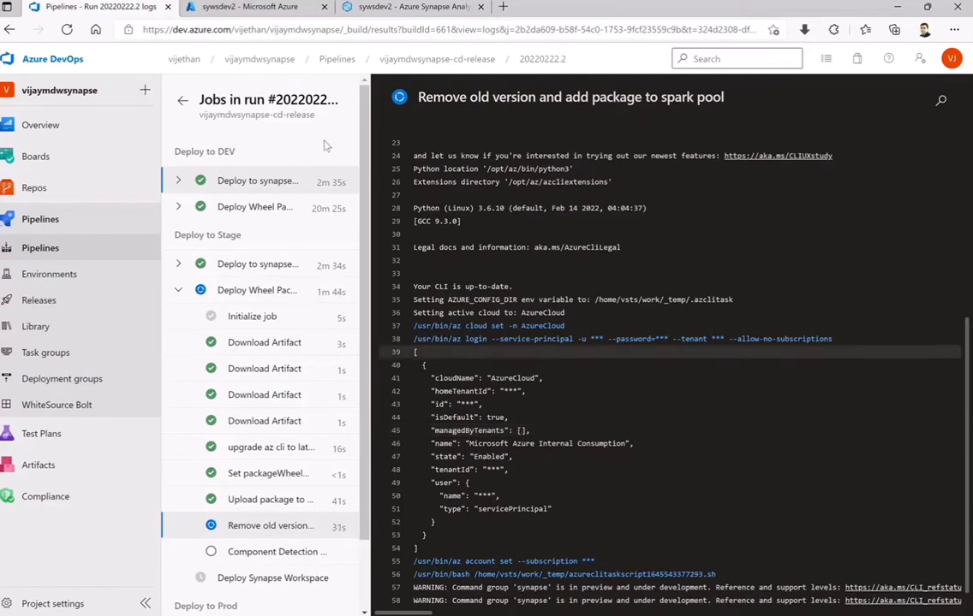
Switch to the sywsdev2 Synapse workspace, open the 00_setup notebook and attach it to the synspdev2 Spark pool.
left_click(368, 8)
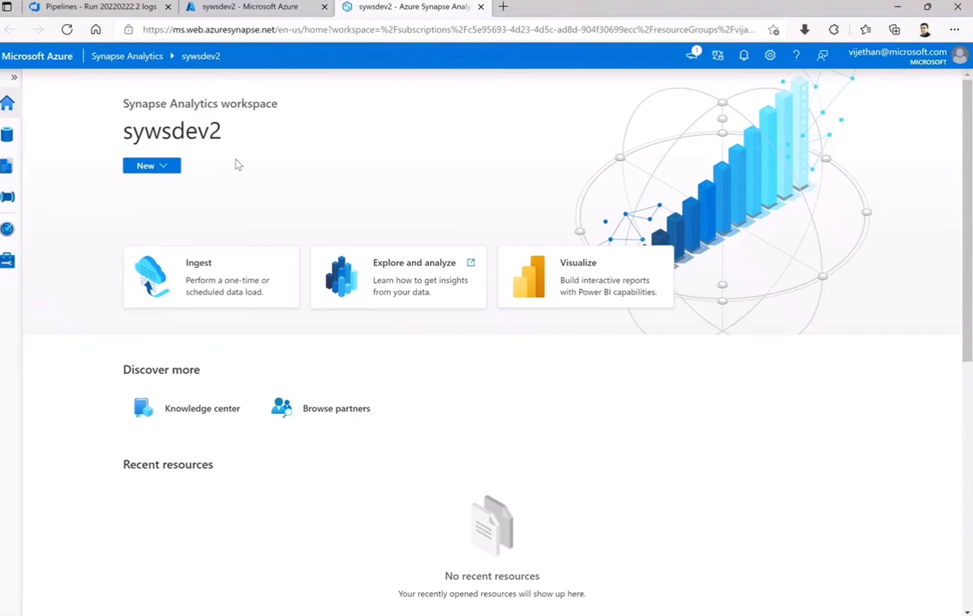
left_click(5, 169)
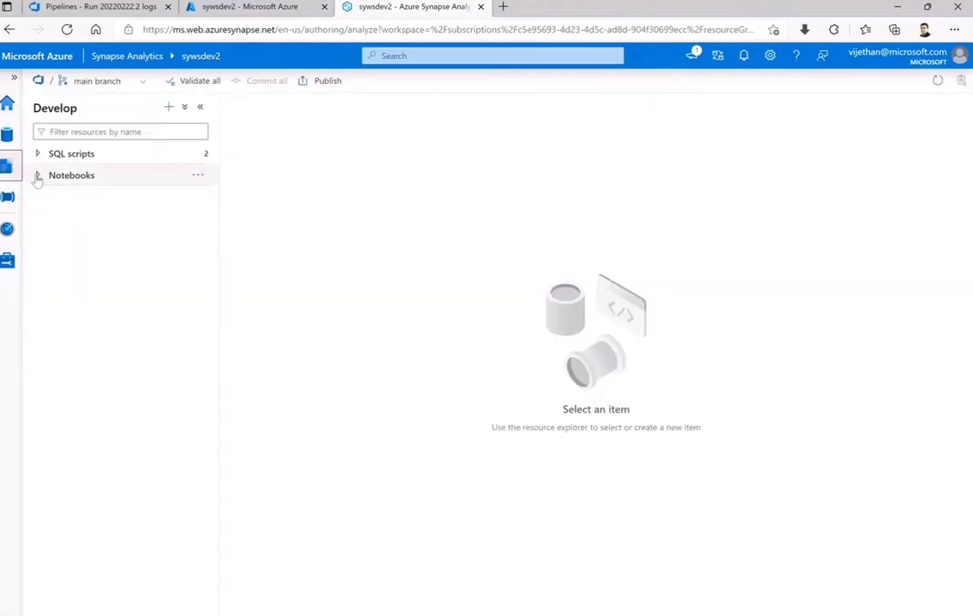
left_click(37, 176)
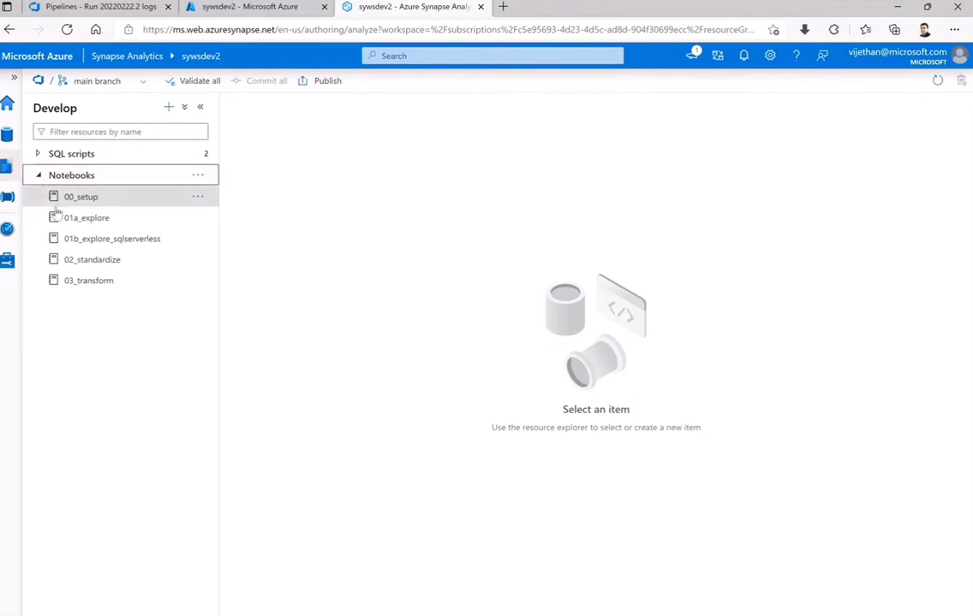
left_click_drag(82, 199, 113, 215)
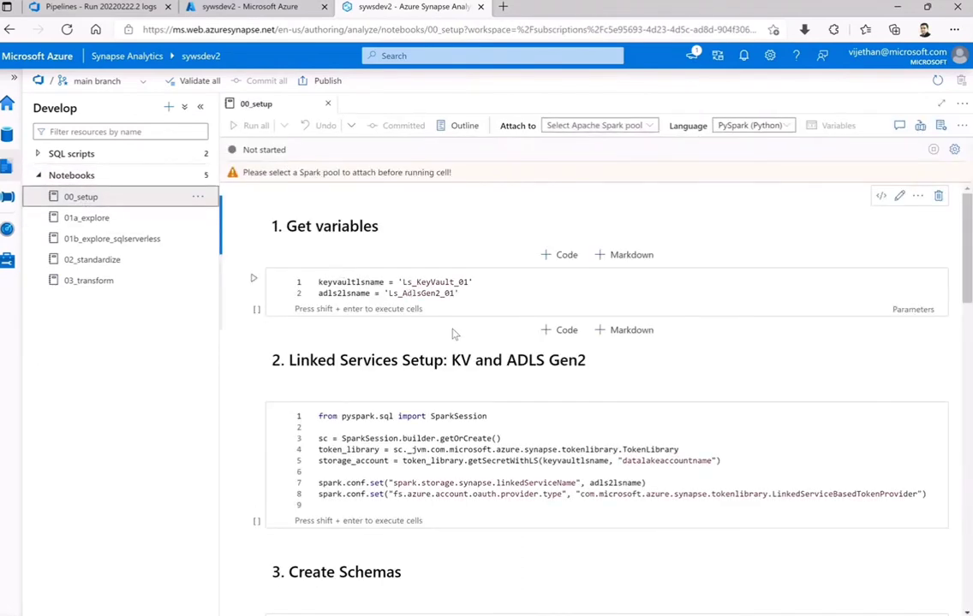
left_click(576, 129)
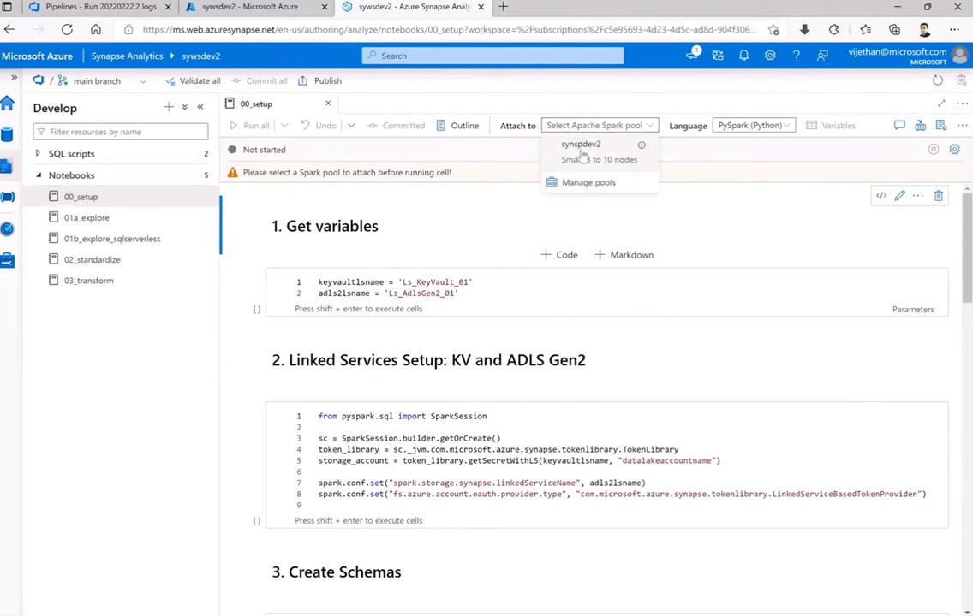
left_click(581, 151)
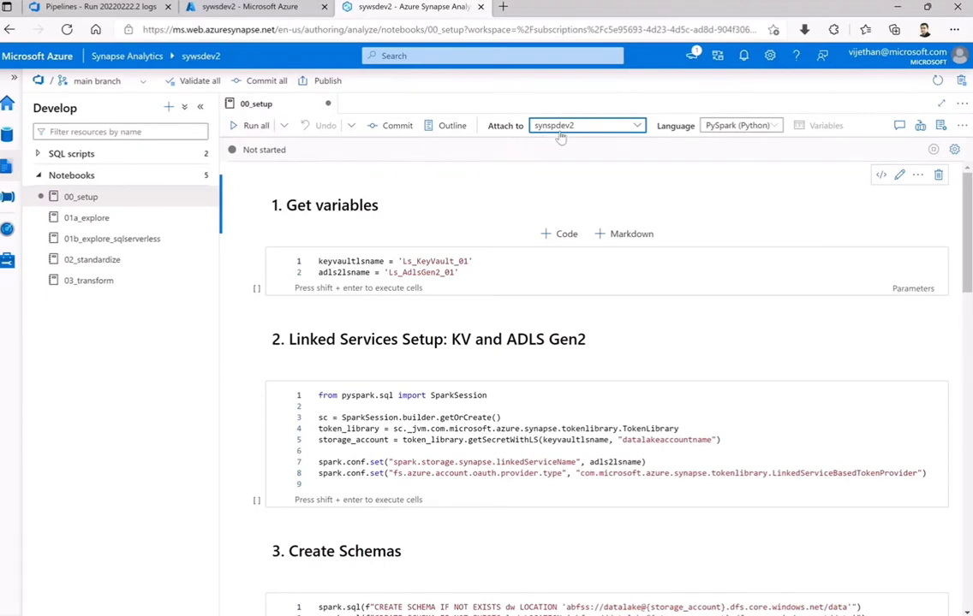
Run all cells of the 00_setup notebook and review the Linked Services Setup code.
left_click(249, 126)
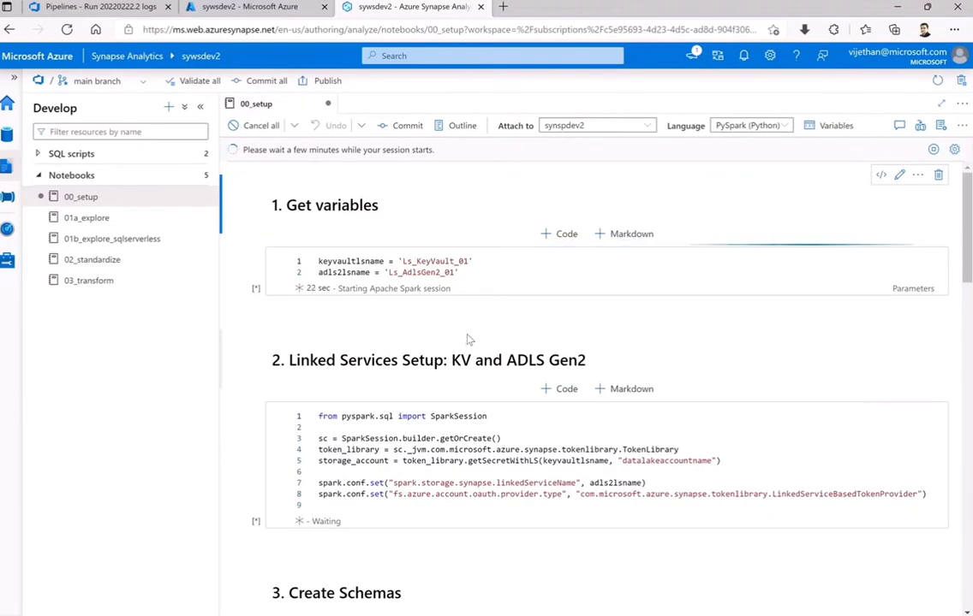
scroll(468, 336, "down", 1)
scroll(468, 334, "down", 1)
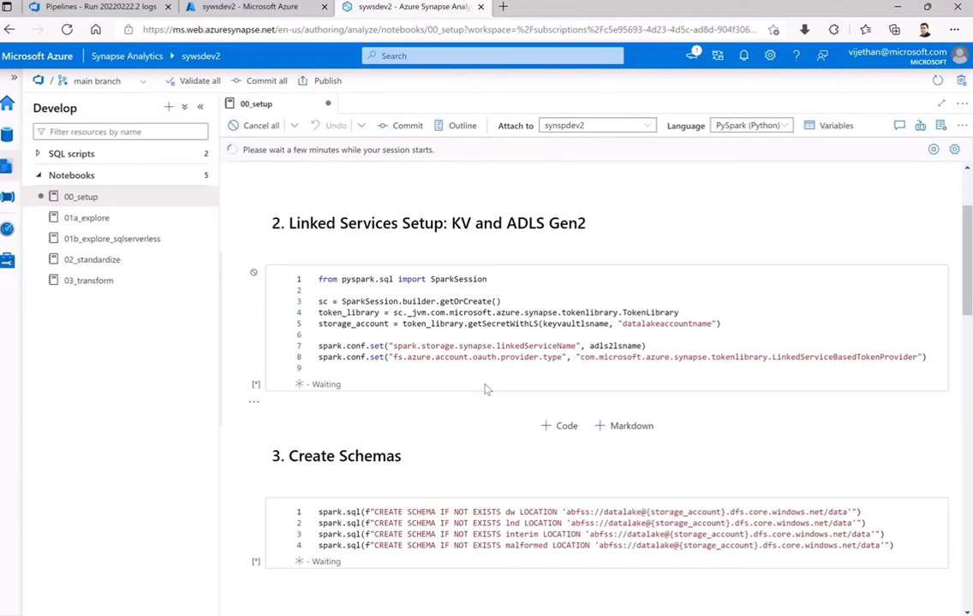
mouse_move(553, 259)
scroll(540, 399, "down", 1)
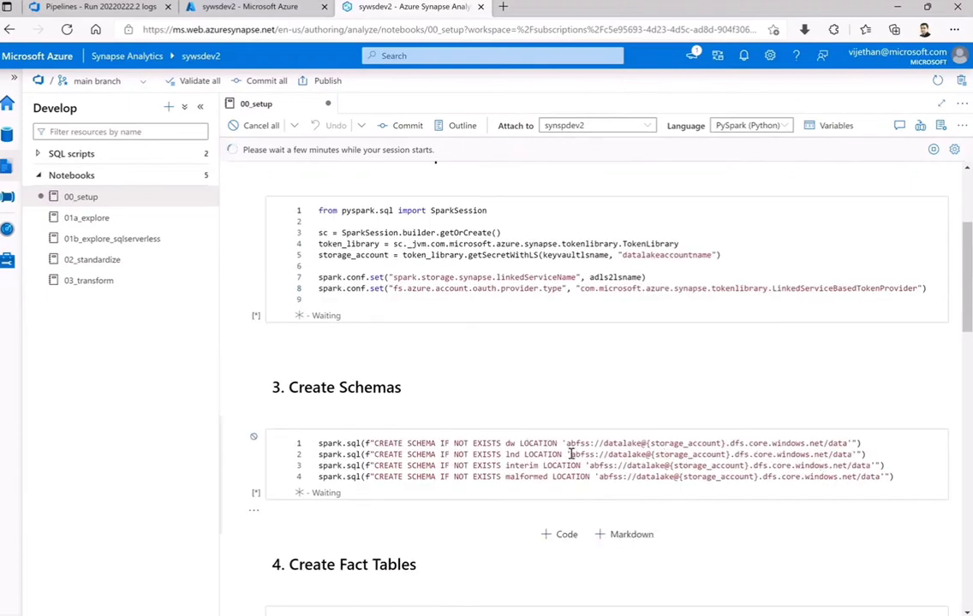
Highlight the dw, lnd, interim and malformed schema statements in the Create Schemas cell and check the first cell's session start.
left_click(508, 445)
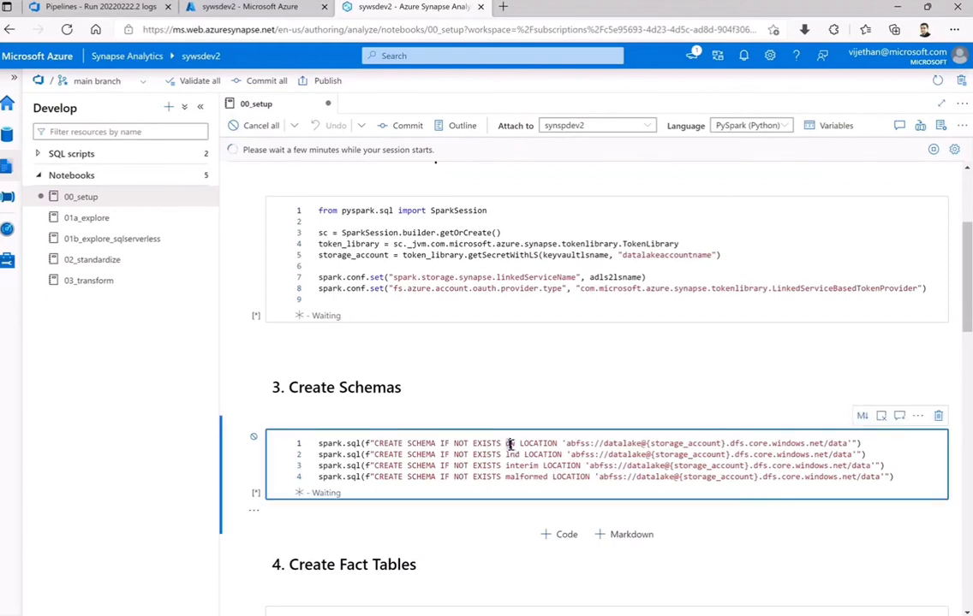
left_click(520, 455, "shift")
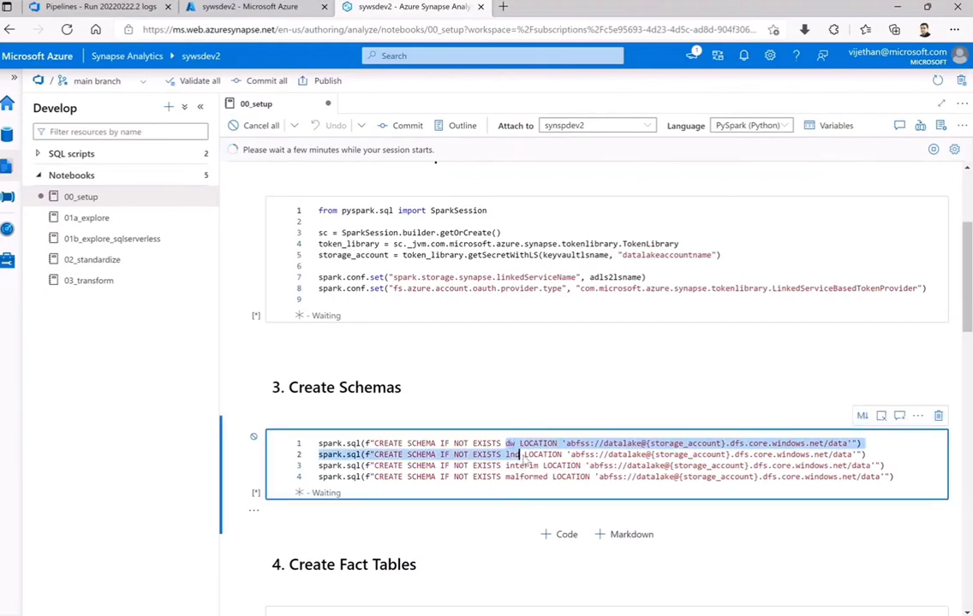
left_click_drag(527, 466, 549, 477)
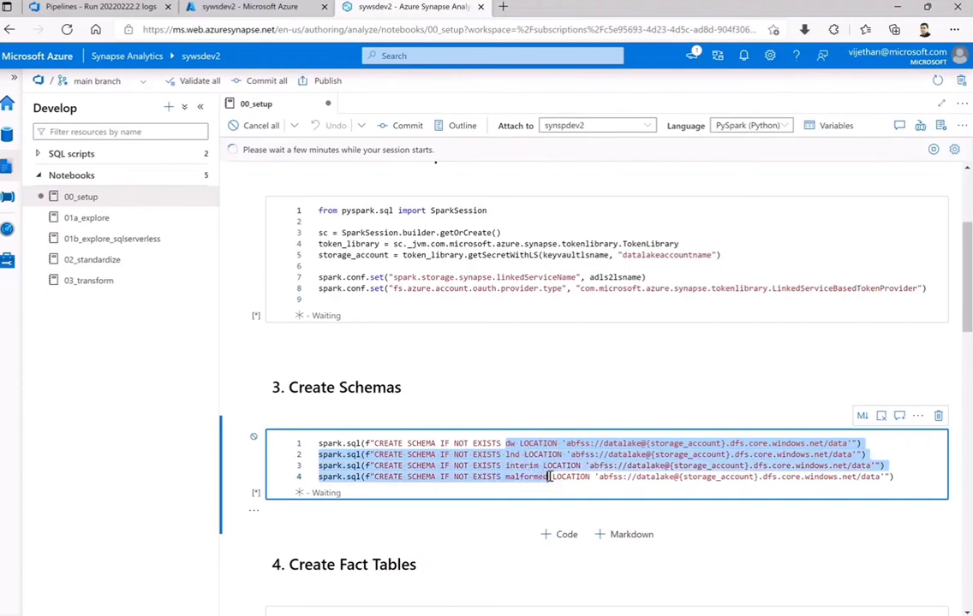
left_click(529, 493)
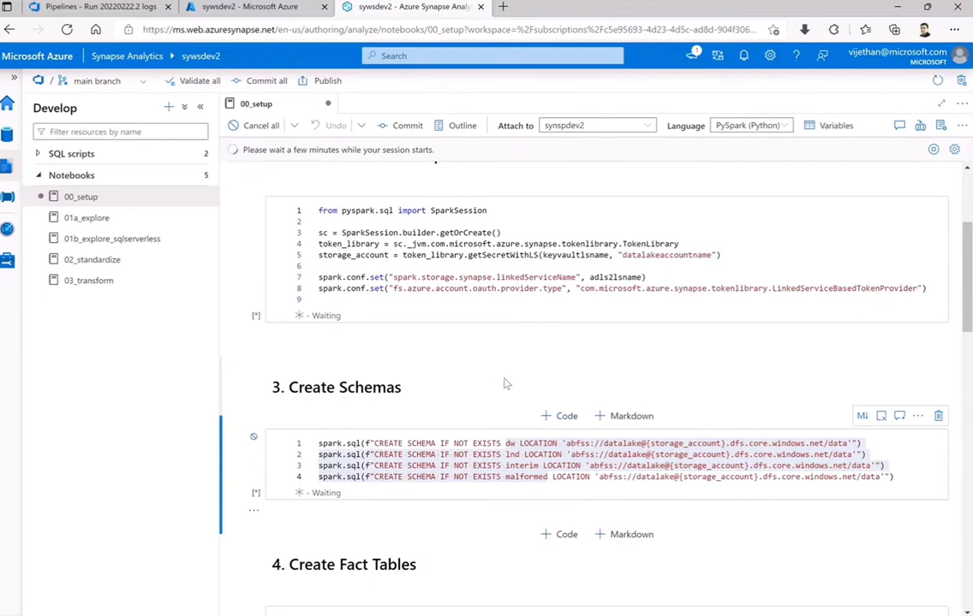
scroll(503, 379, "down", 3)
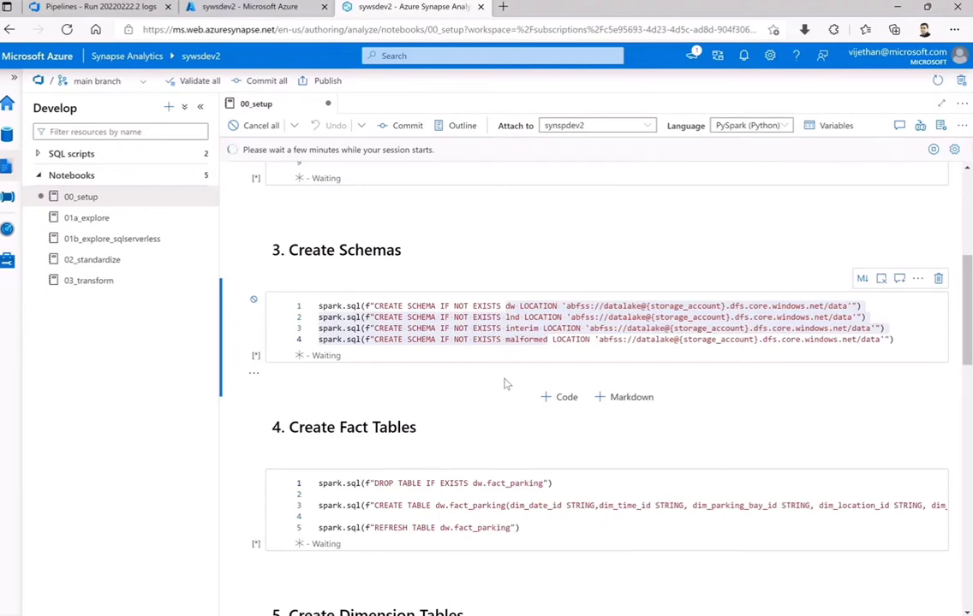
scroll(504, 379, "up", 4)
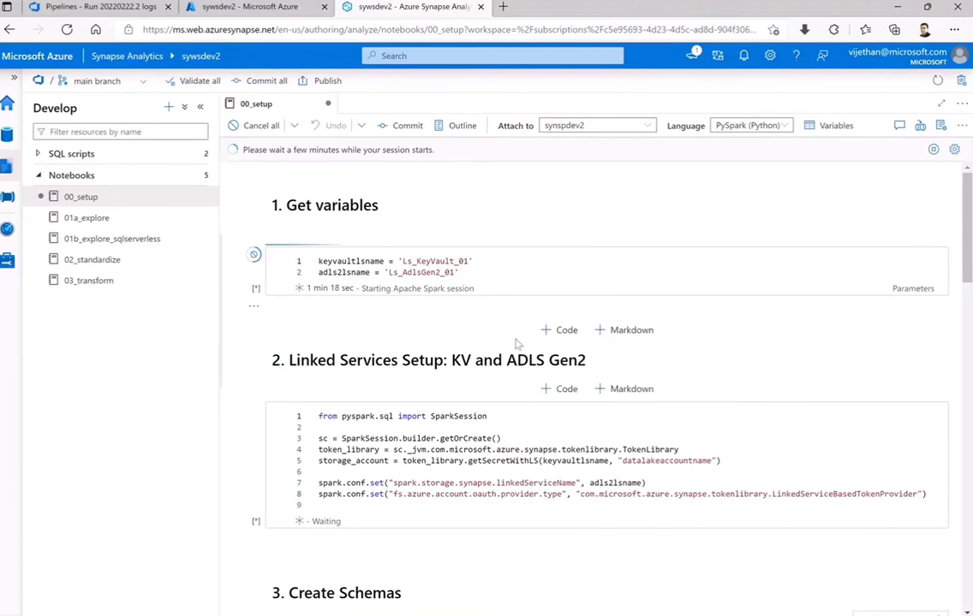
scroll(515, 371, "down", 2)
scroll(508, 378, "up", 2)
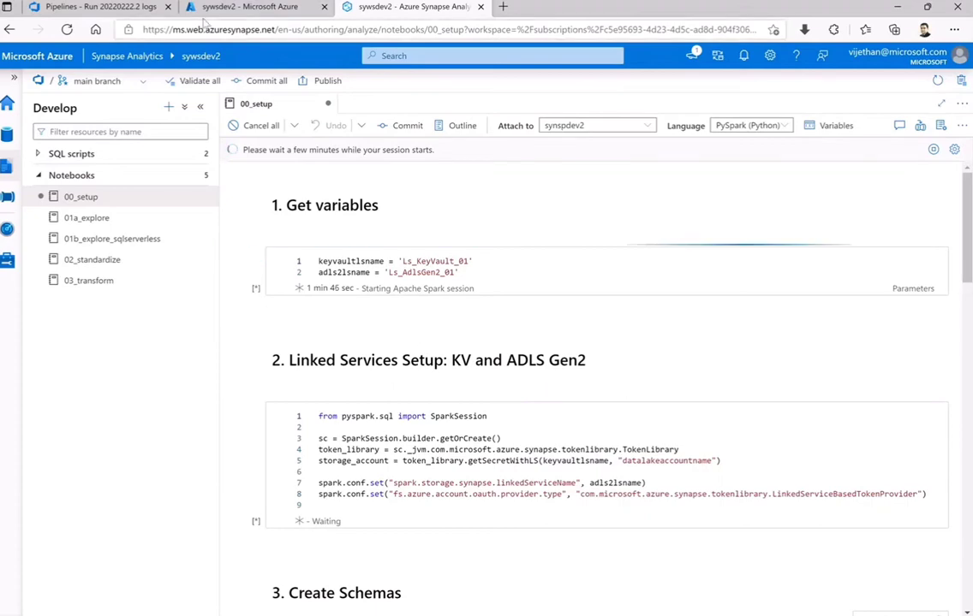
Check the Stage log of the Remove old version and add package to spark pool task in Azure DevOps, returning to the notebook.
left_click(98, 9)
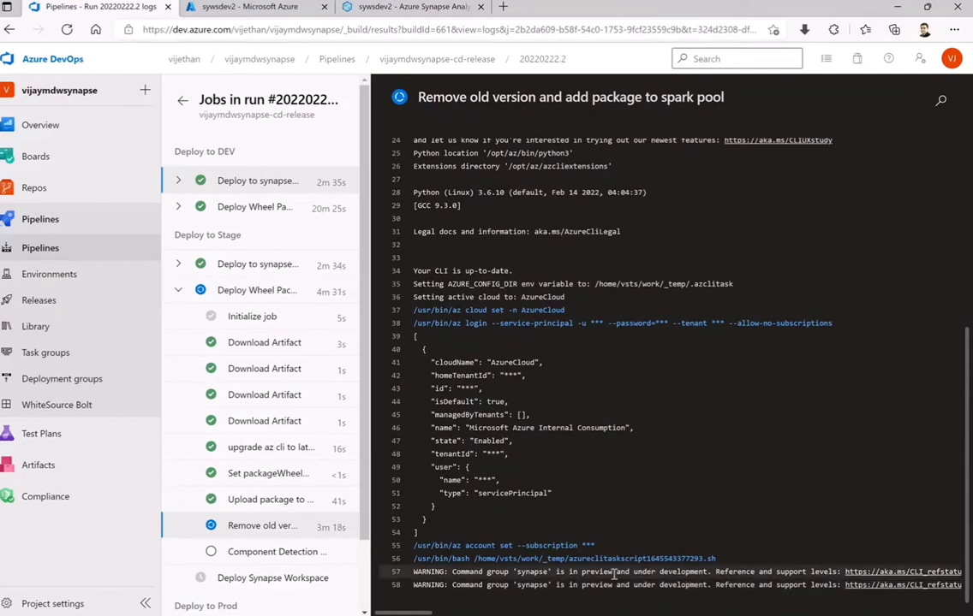
scroll(575, 485, "up", 5)
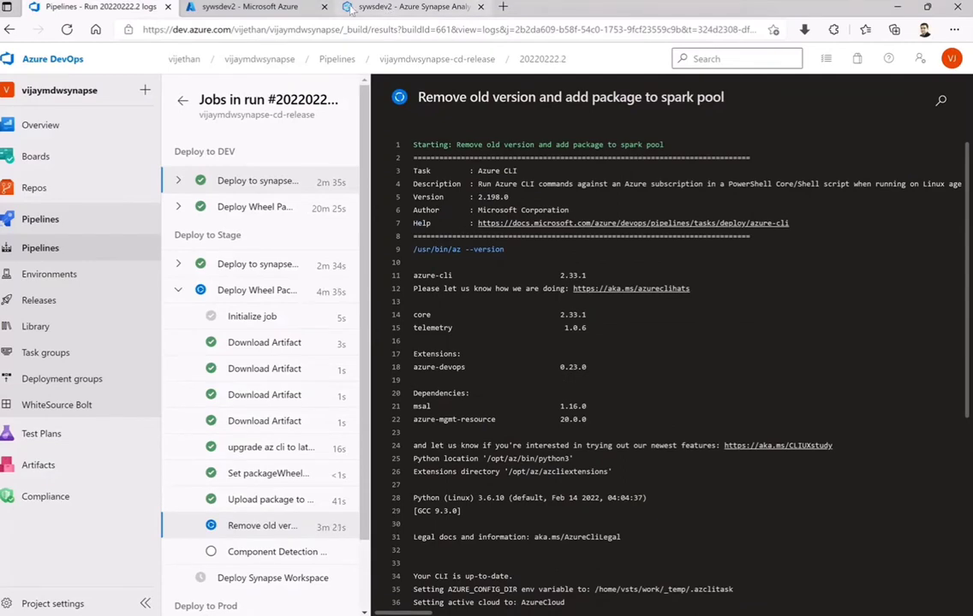
left_click(411, 7)
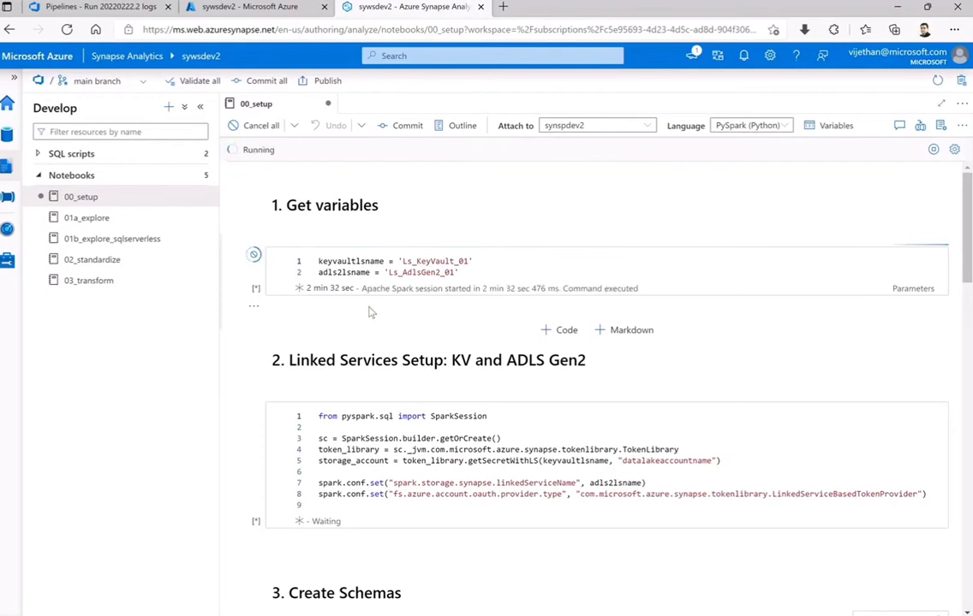
Follow the execution of the 00_setup cells from Linked Services Setup through Create interim and error tables, and return to the first cell.
scroll(445, 385, "down", 2)
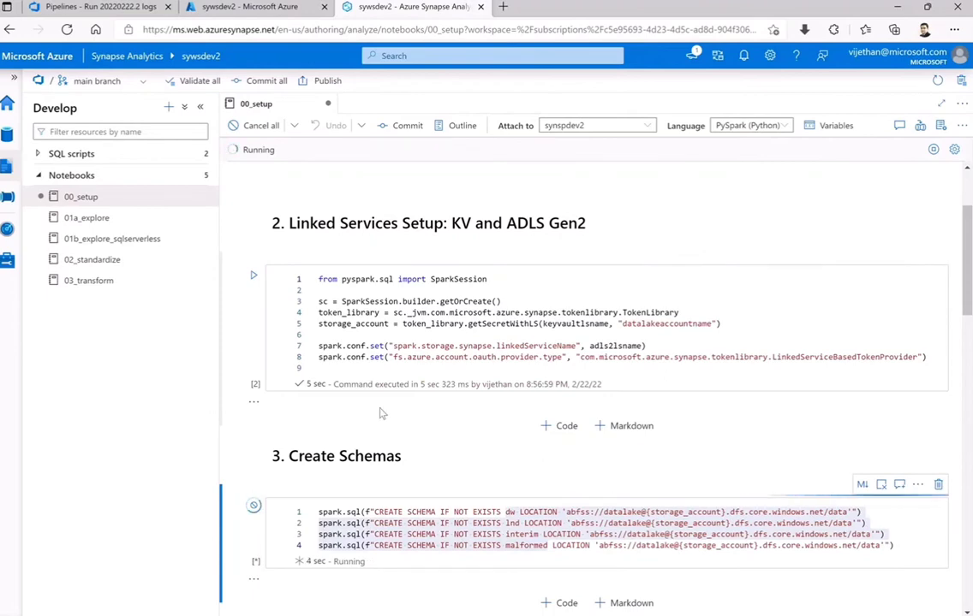
scroll(473, 423, "down", 1)
scroll(454, 417, "down", 1)
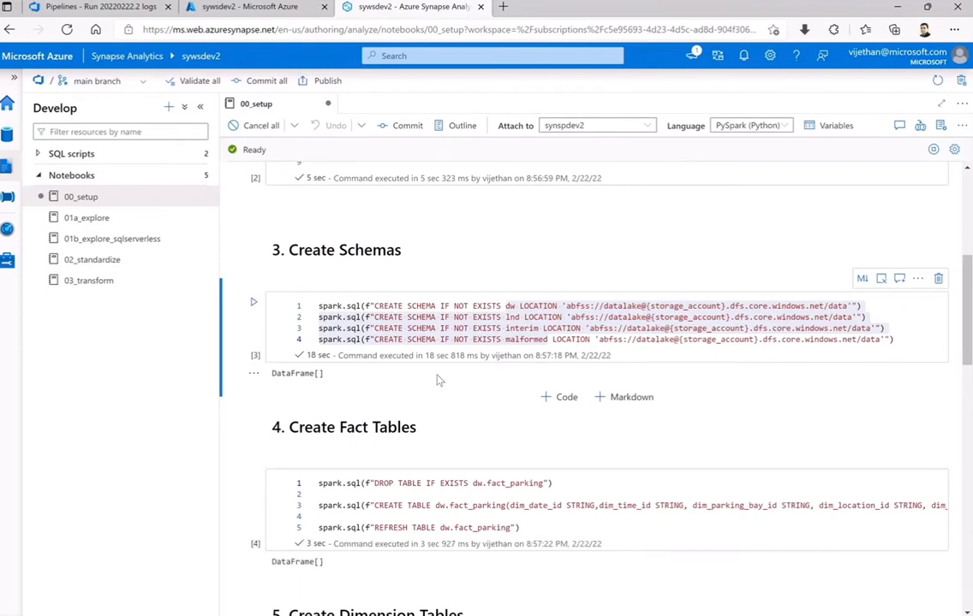
scroll(438, 380, "down", 1)
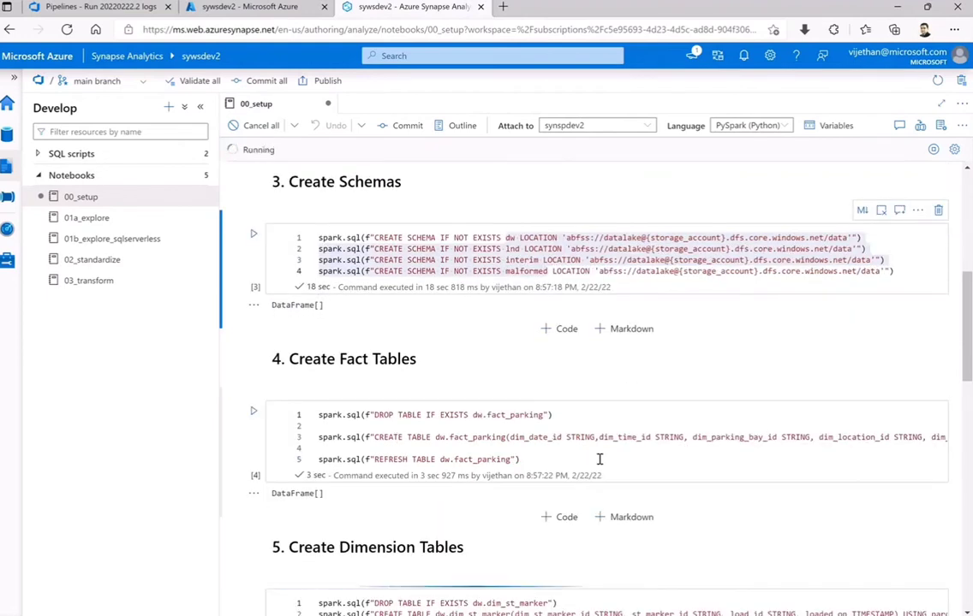
scroll(597, 459, "down", 2)
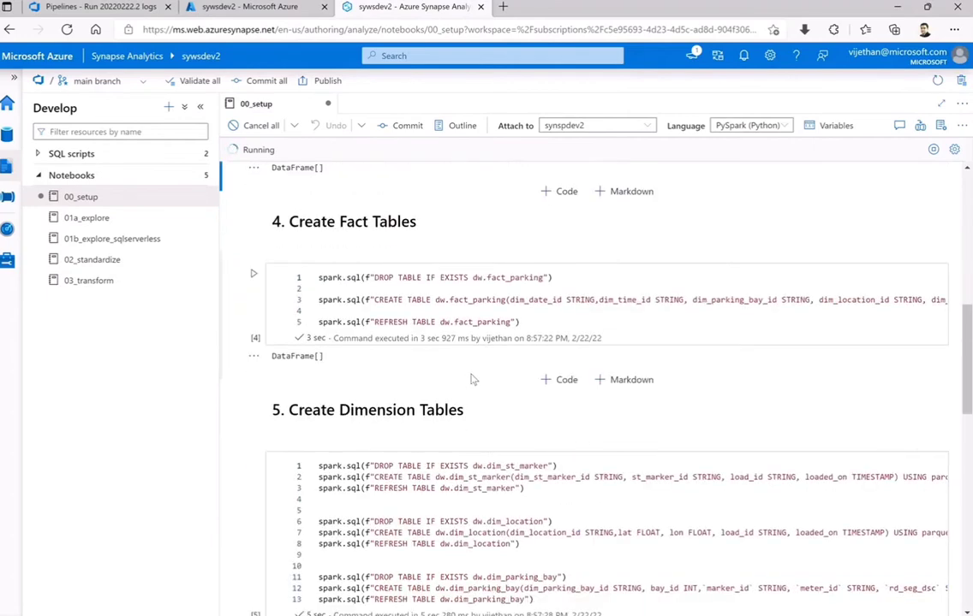
scroll(473, 379, "up", 1)
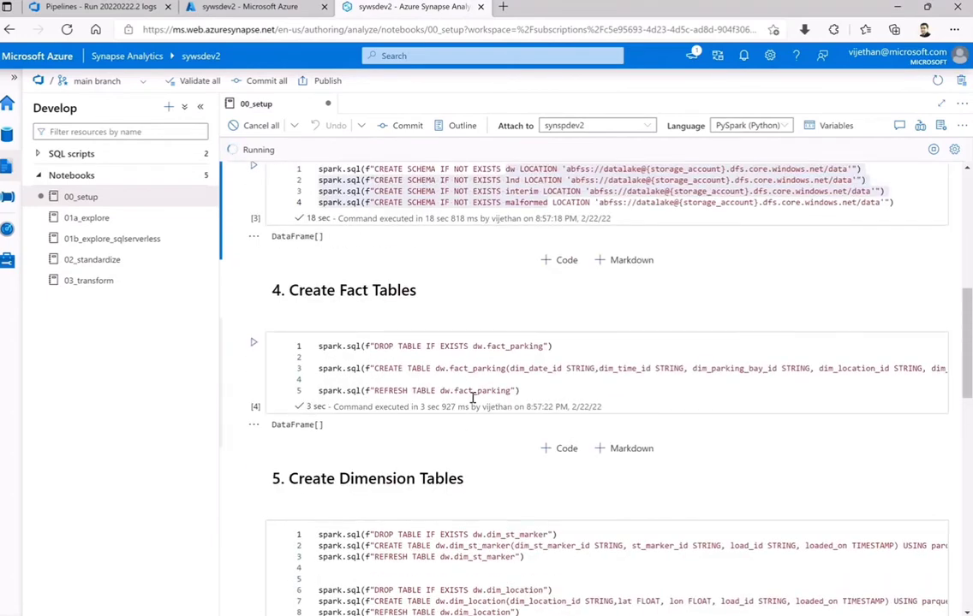
scroll(472, 397, "down", 4)
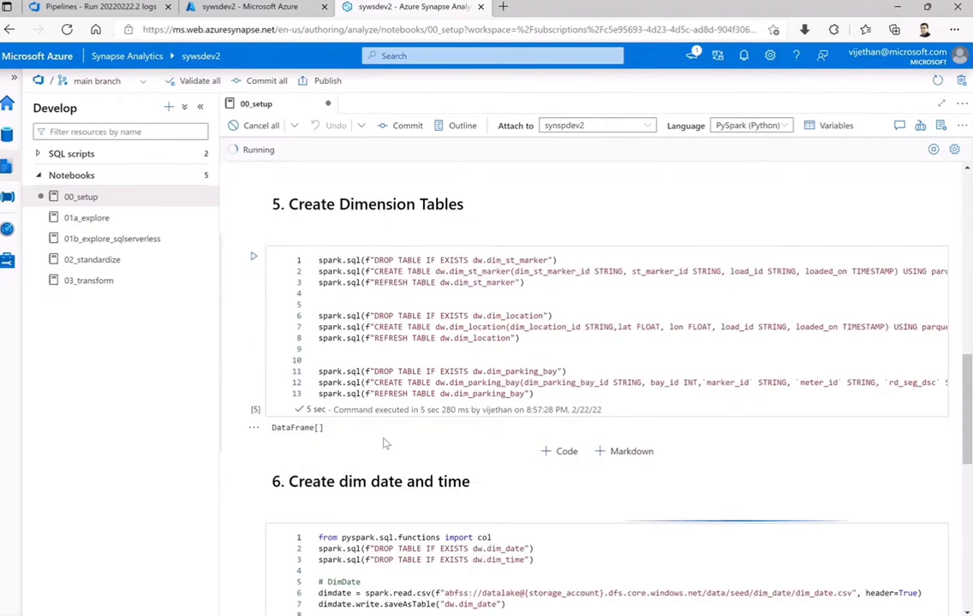
scroll(487, 431, "down", 2)
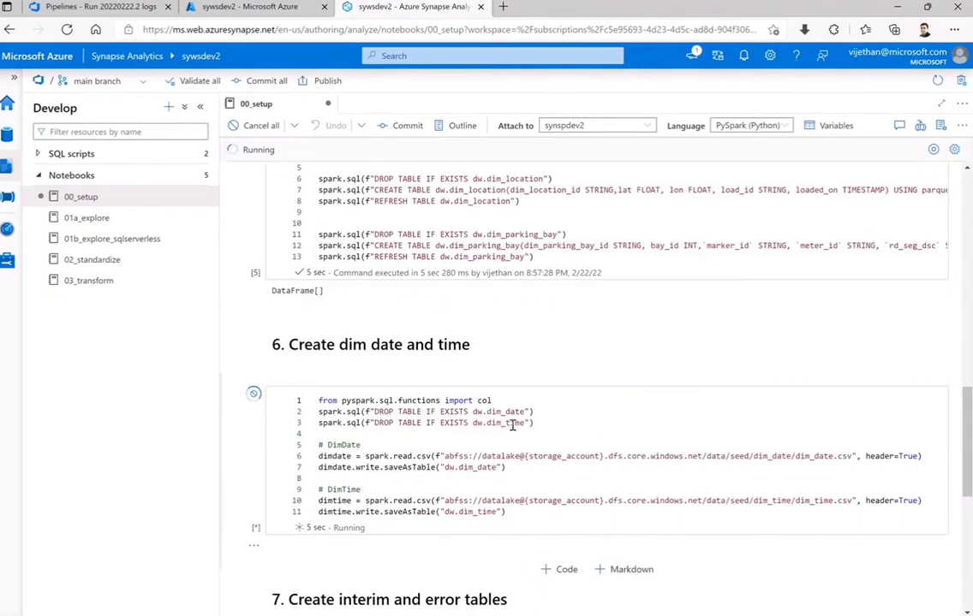
scroll(512, 426, "down", 2)
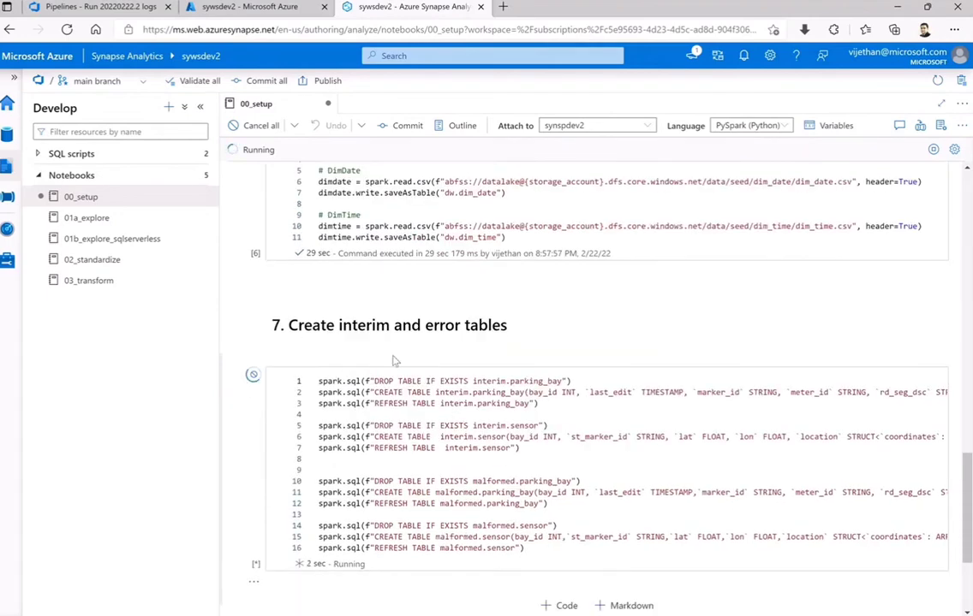
scroll(398, 361, "up", 1)
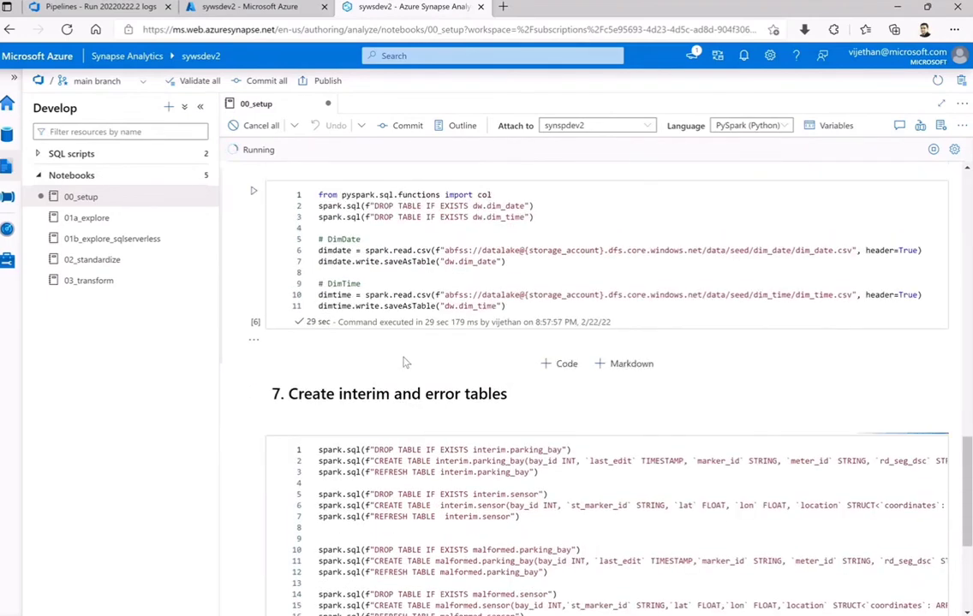
scroll(405, 363, "down", 2)
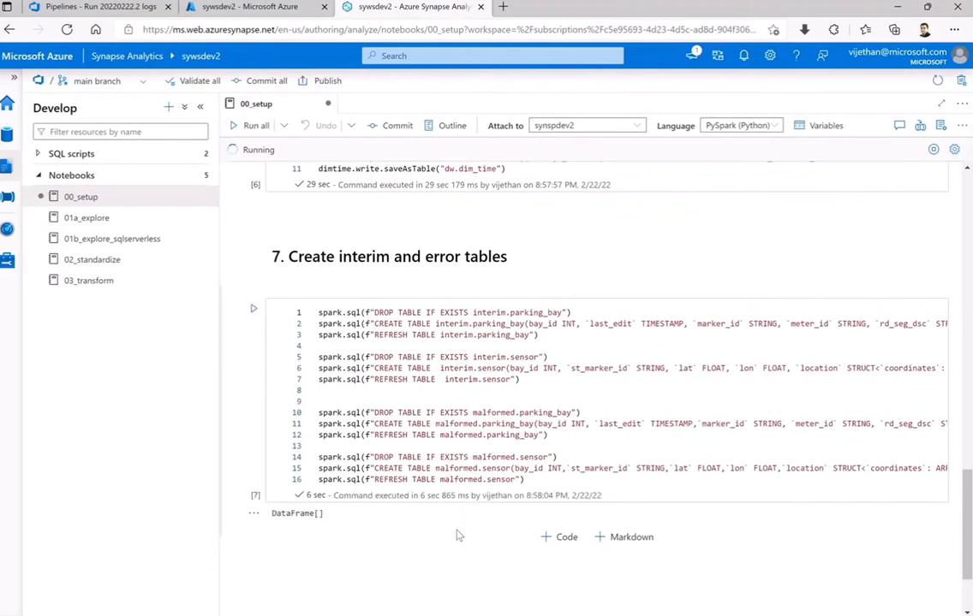
scroll(457, 535, "down", 1)
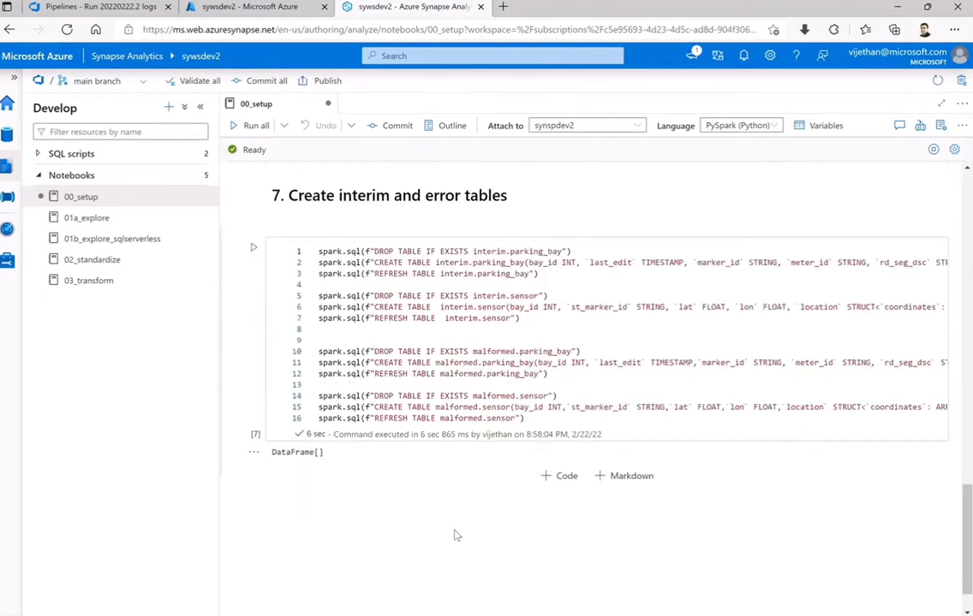
scroll(456, 535, "up", 5)
scroll(455, 531, "up", 15)
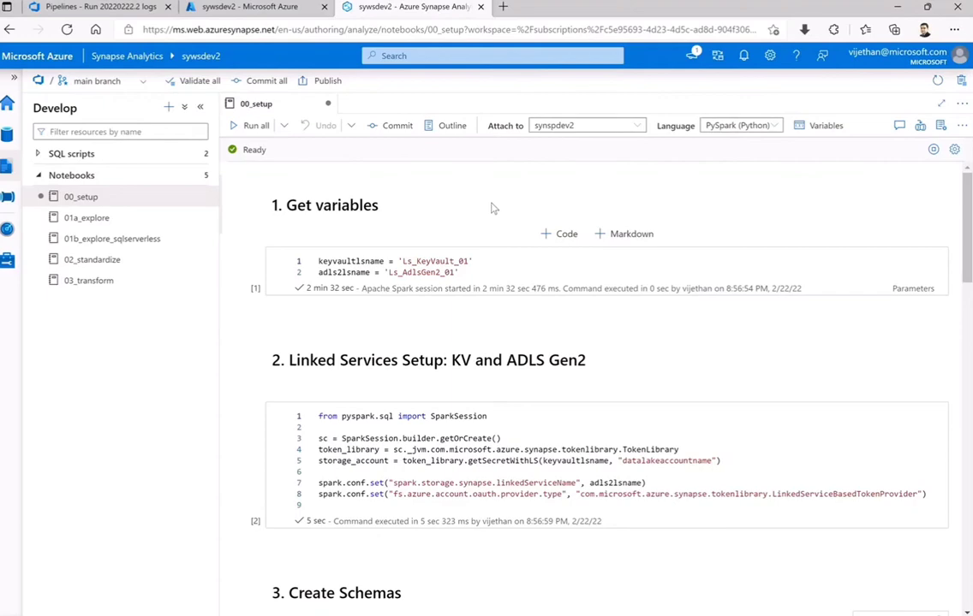
Recheck the spark pool package task's log in Azure DevOps and switch to the sywsdev2 workspace overview in the Azure portal.
left_click(110, 9)
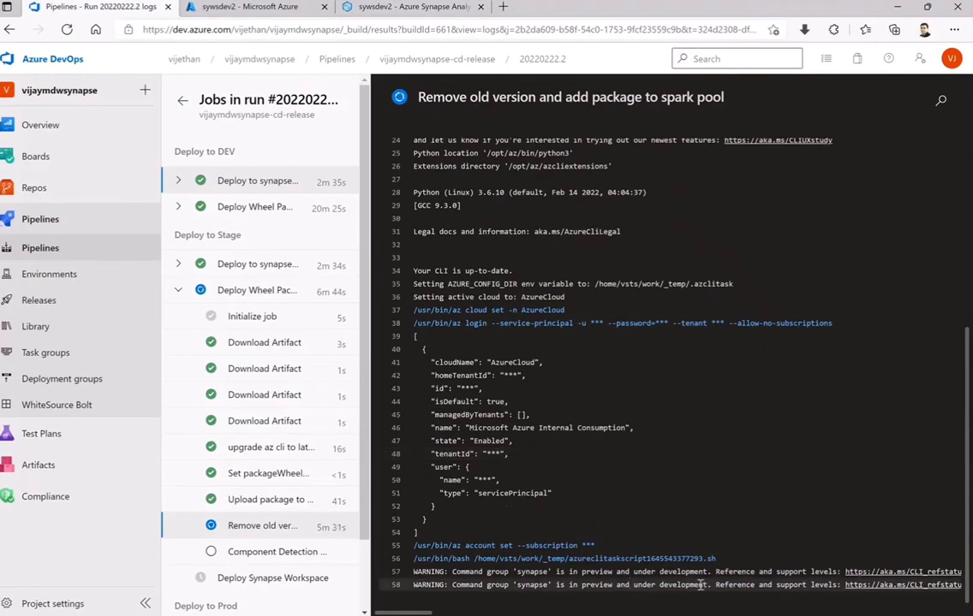
left_click(375, 6)
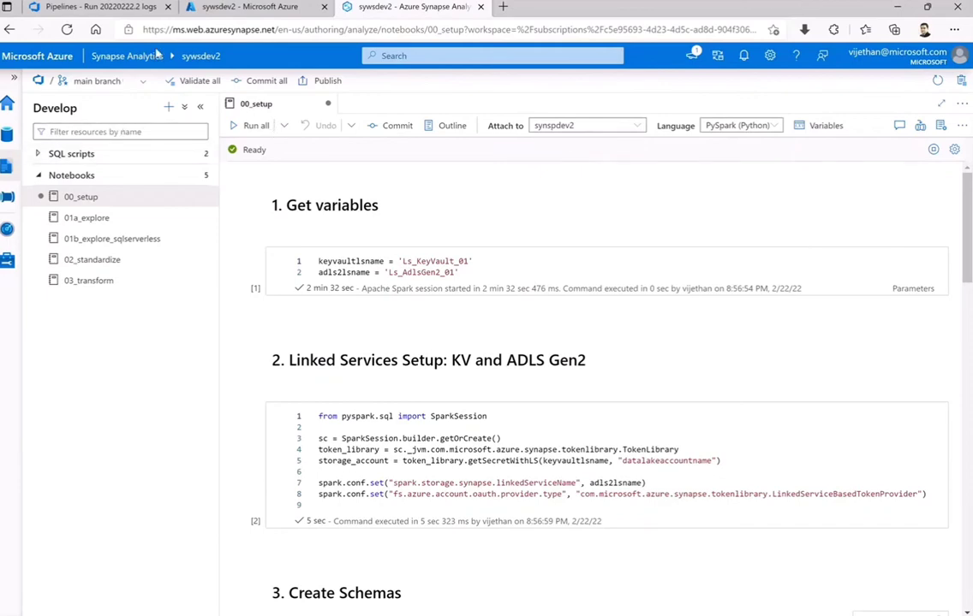
left_click(242, 7)
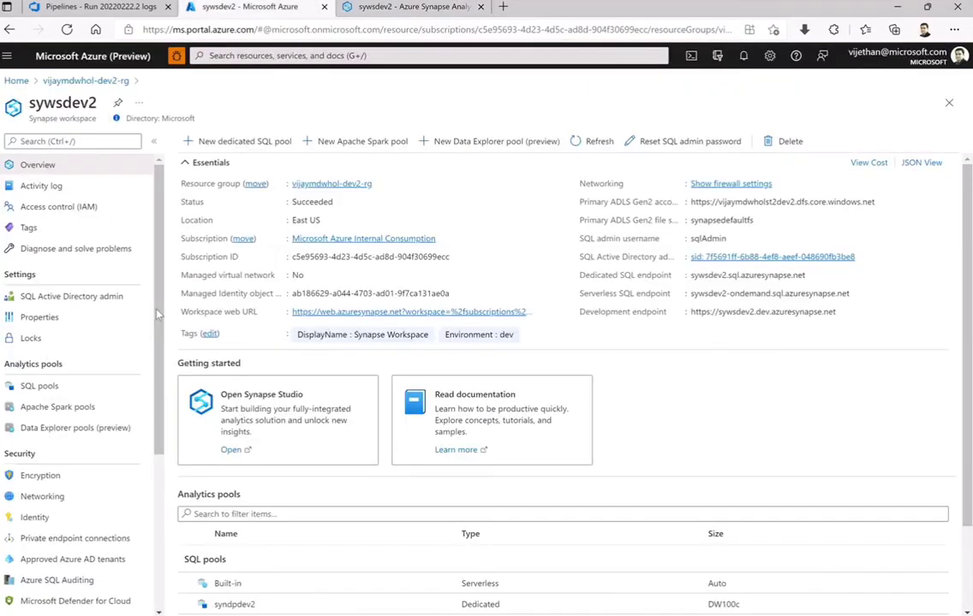
Open Synapse Studio for the sywsstg2 workspace from the vijaymdwhol-stg2-rg resource group, and return to the open sywsdev2 notebook.
left_click(85, 82)
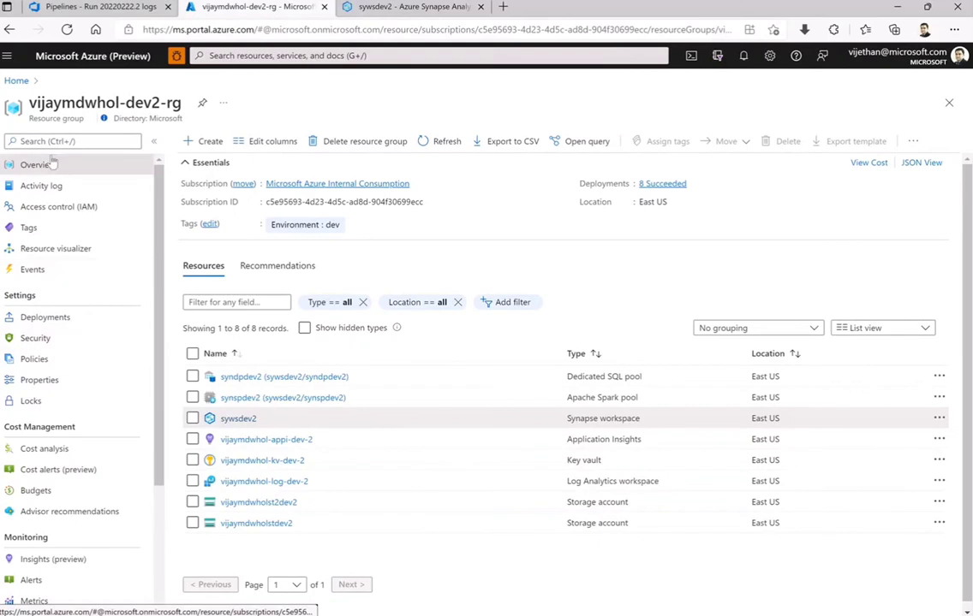
left_click(16, 81)
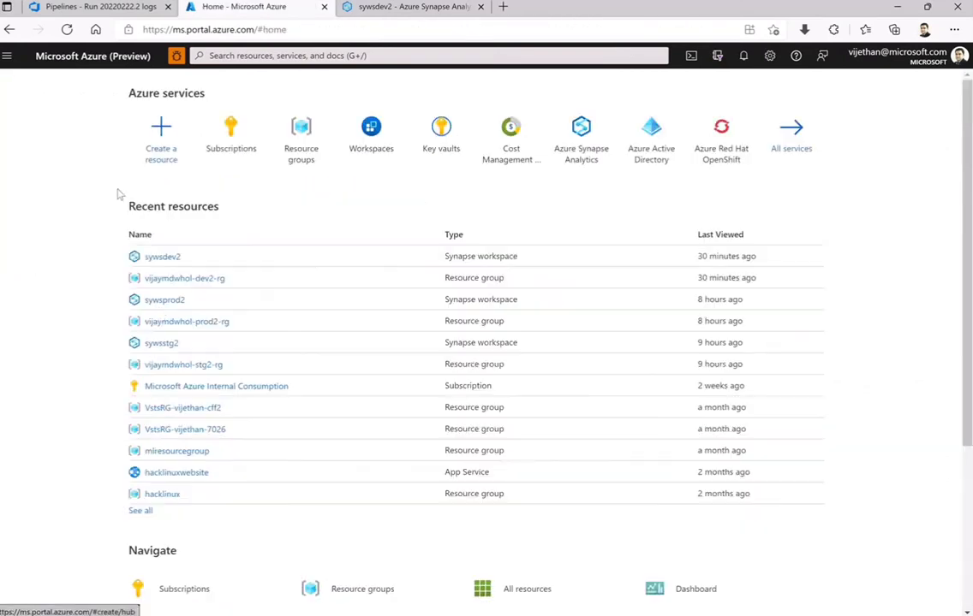
left_click(196, 364)
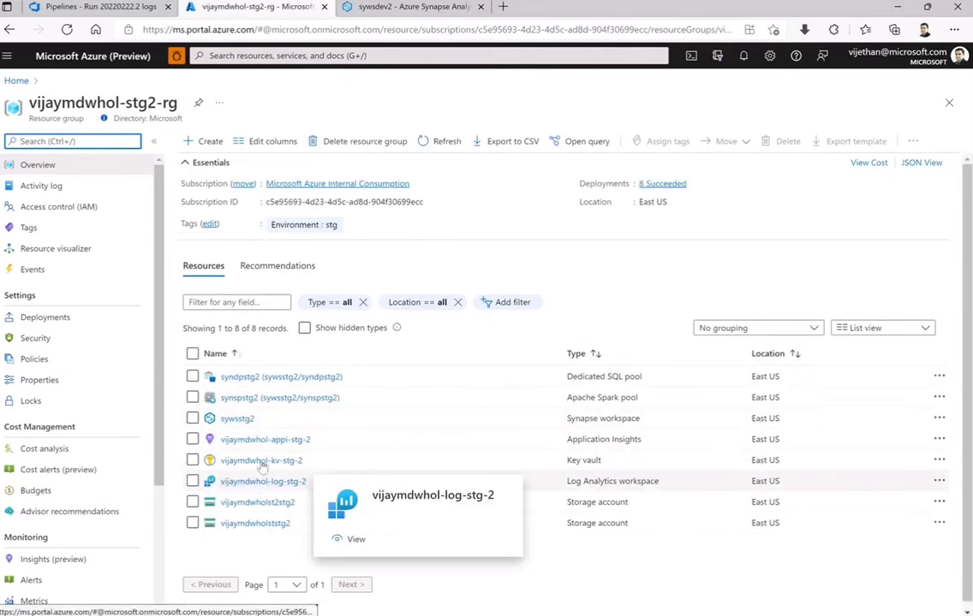
left_click(240, 420)
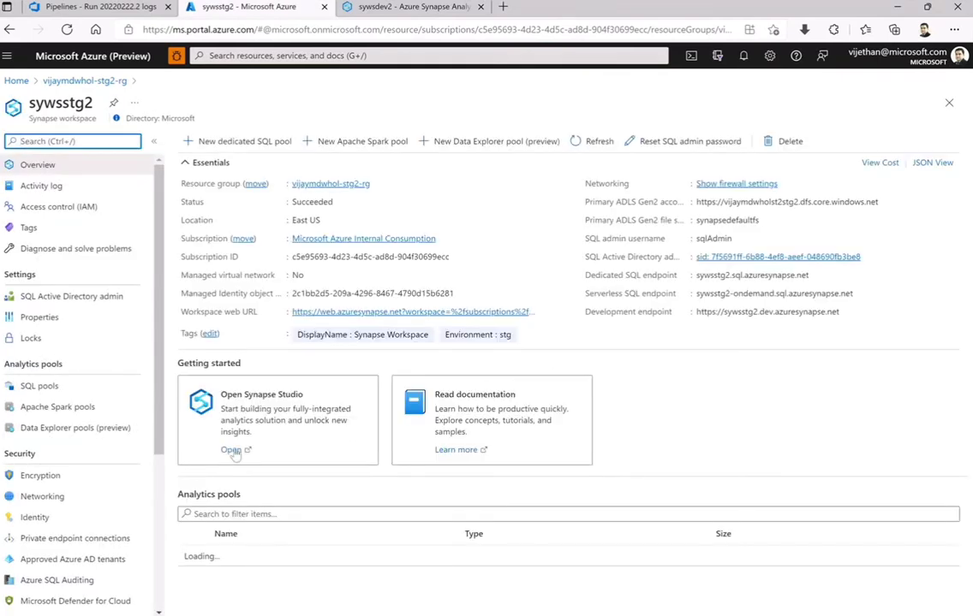
left_click(226, 450)
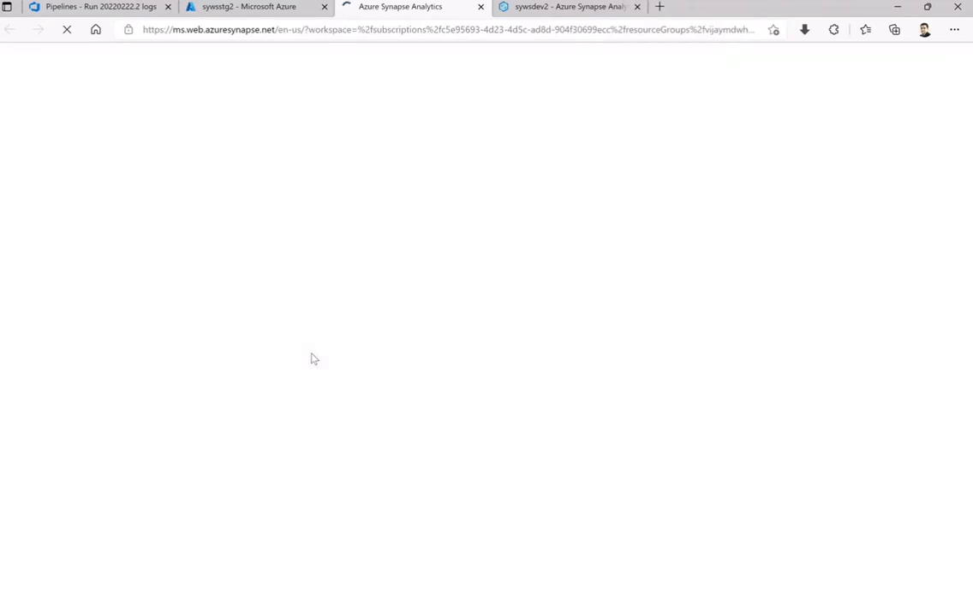
left_click(572, 8)
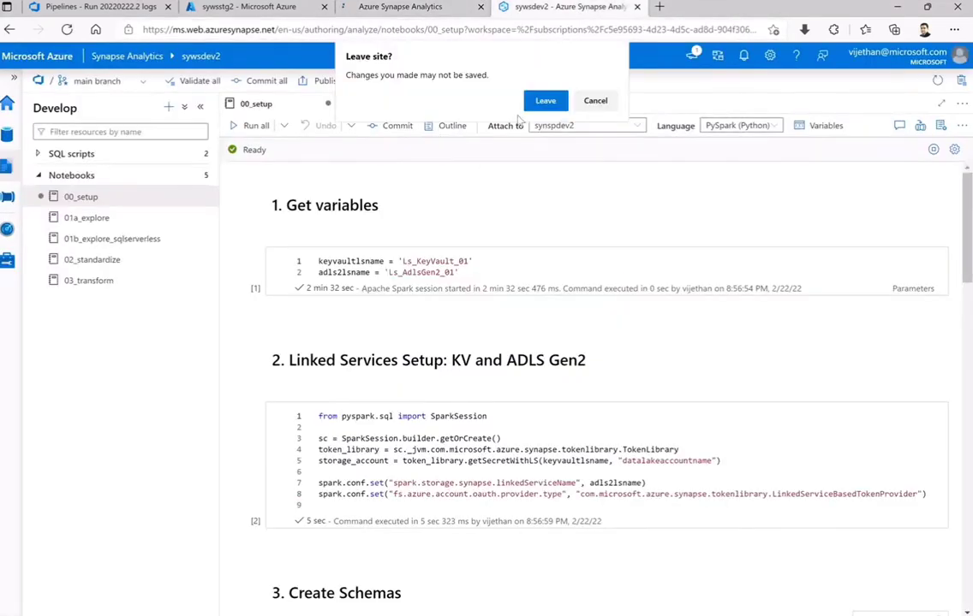
left_click(595, 103)
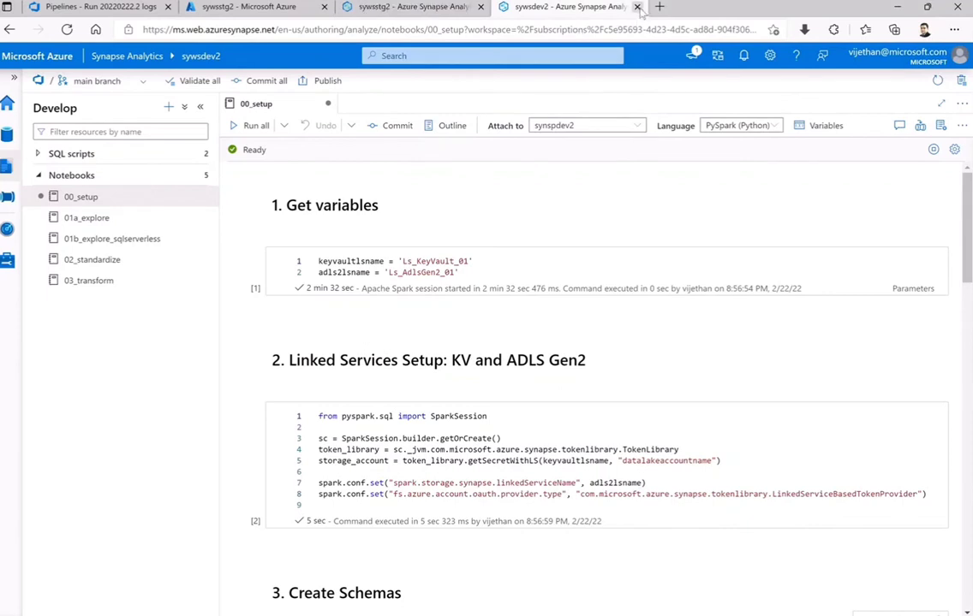
Open the 00_setup notebook from the Develop hub of the sywsstg2 Synapse workspace.
left_click(368, 7)
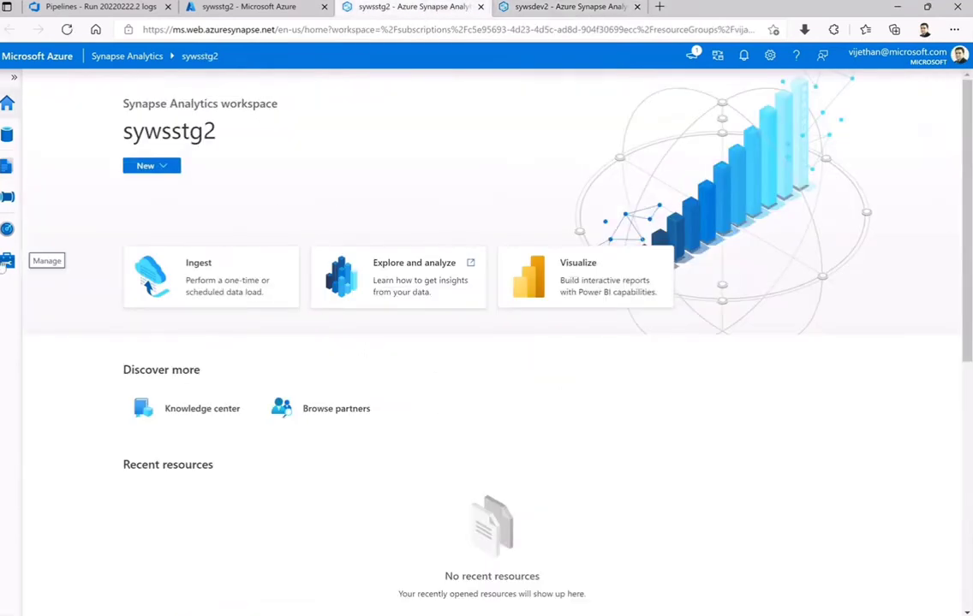
left_click(6, 260)
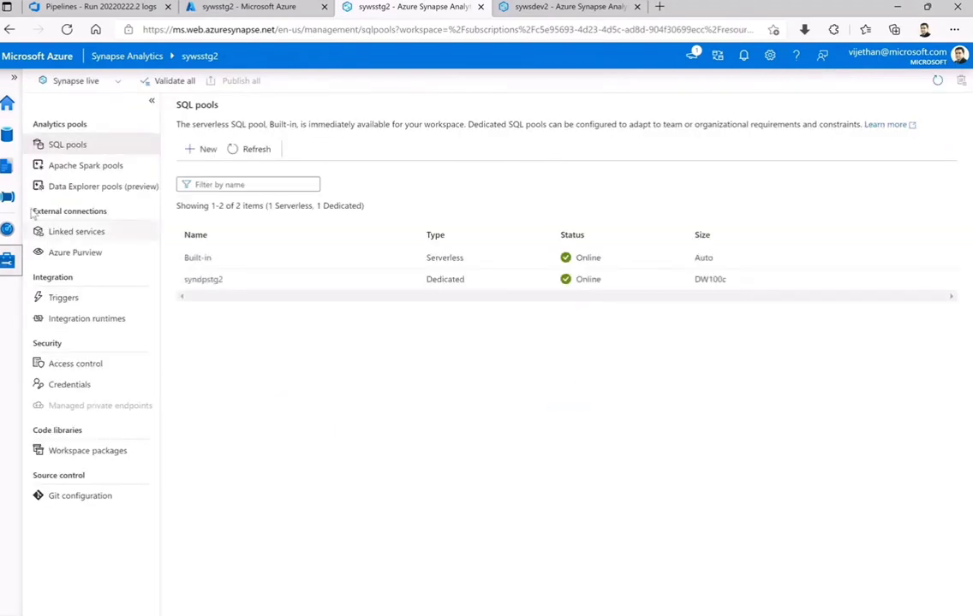
left_click(7, 164)
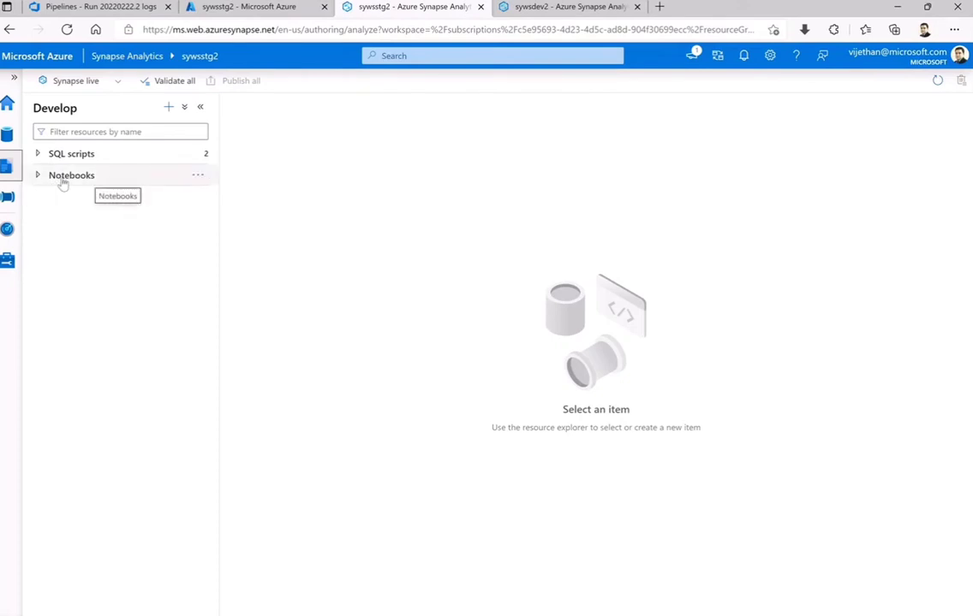
left_click(63, 181)
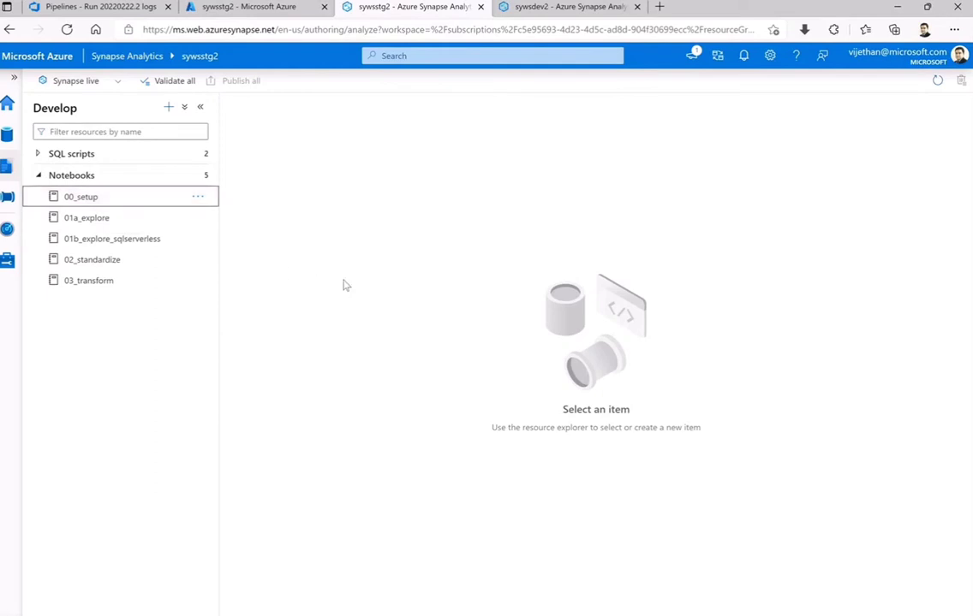
left_click(95, 197)
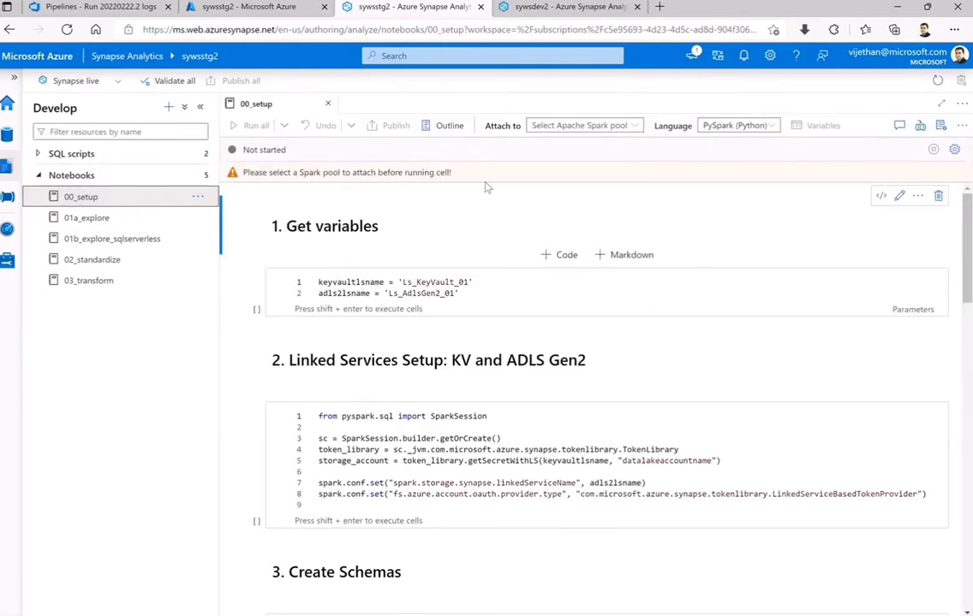
Attach the staging 00_setup notebook to the synspstg2 Spark pool and run all its cells.
left_click(562, 125)
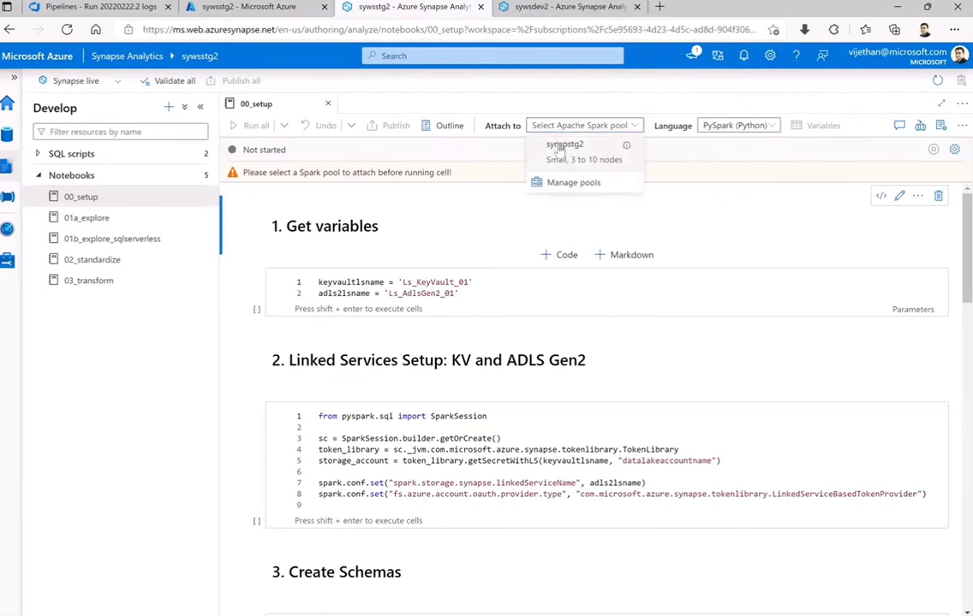
left_click(560, 147)
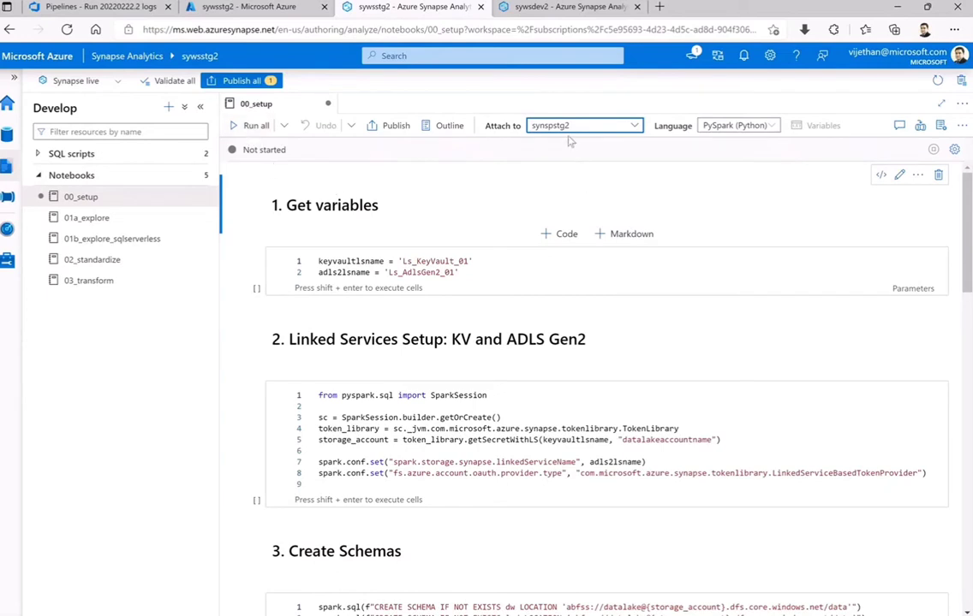
left_click(250, 128)
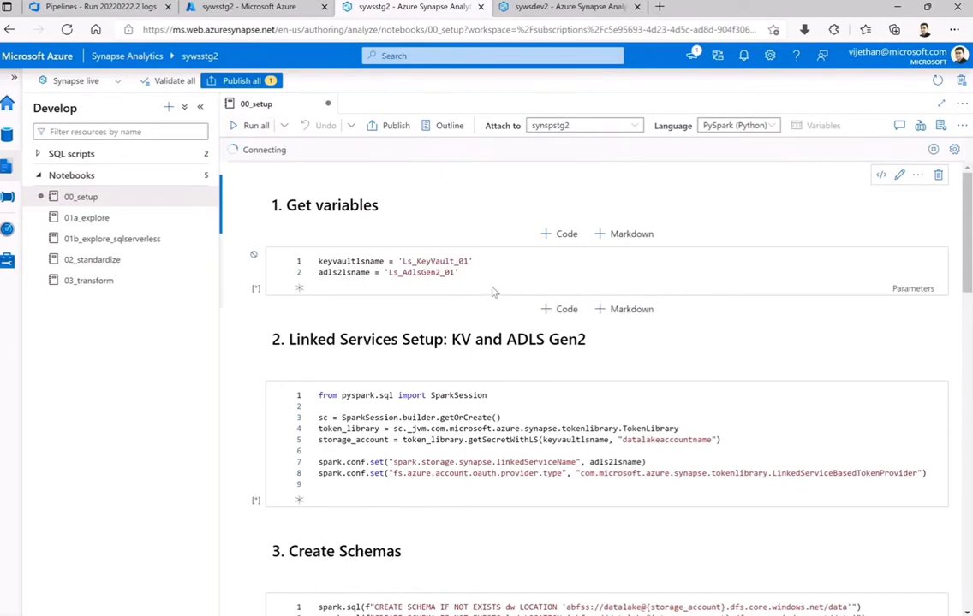
scroll(493, 292, "down", 15)
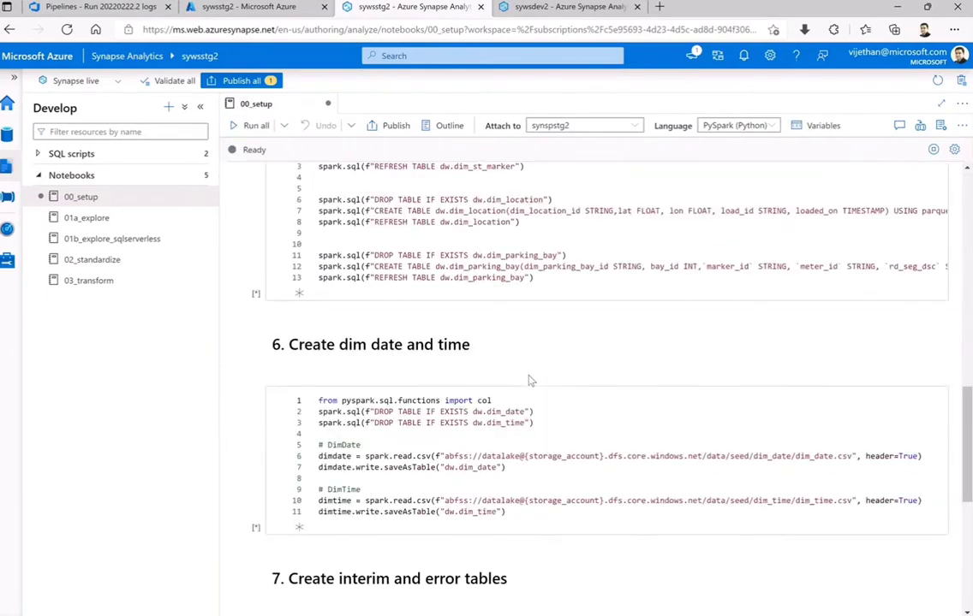
scroll(531, 381, "down", 1)
scroll(531, 381, "up", 16)
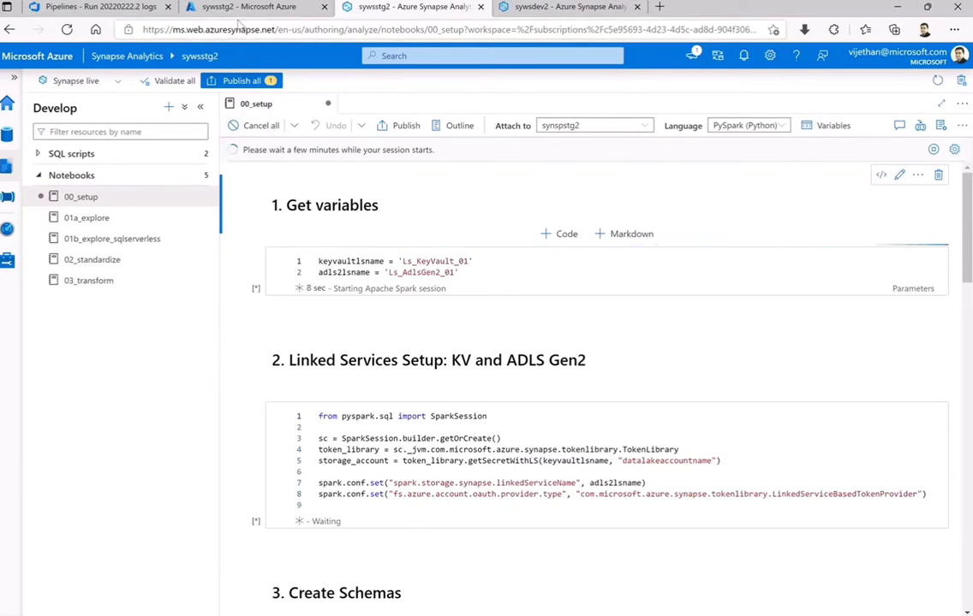
Monitor the Azure DevOps log of the Remove old version and add package to spark pool task alongside the staging 00_setup run.
left_click(98, 9)
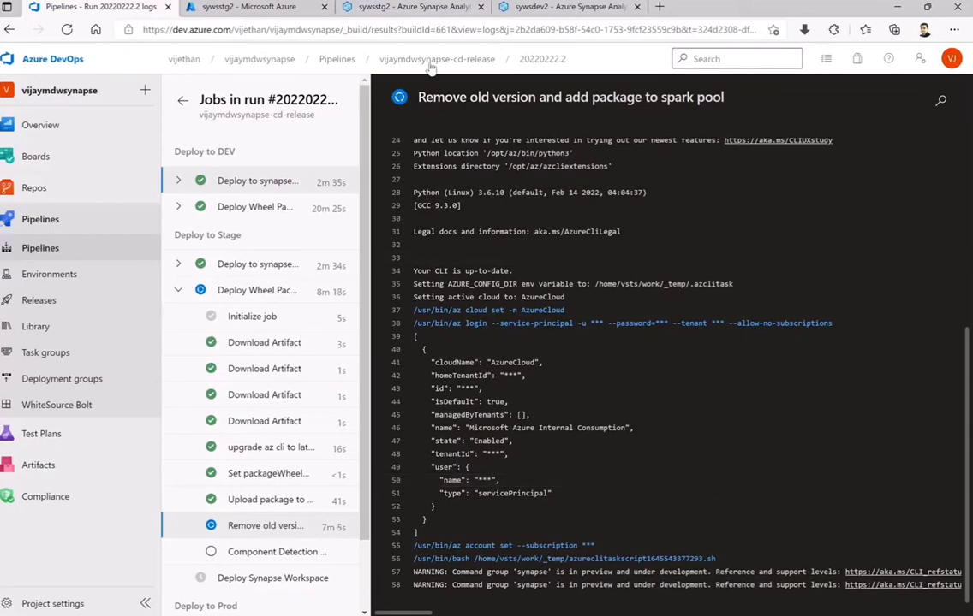
left_click(360, 7)
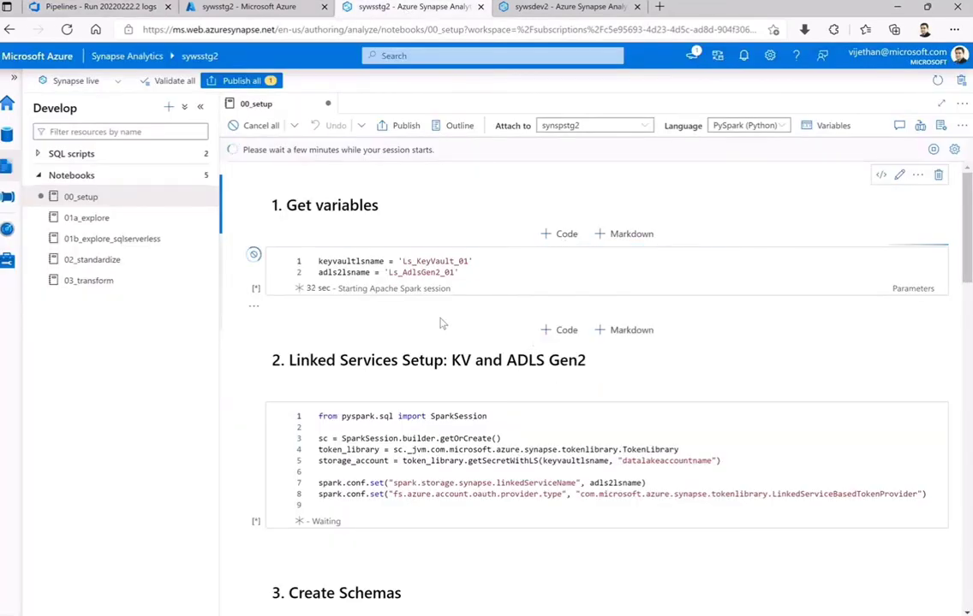
key("ctrl+shift+Tab")
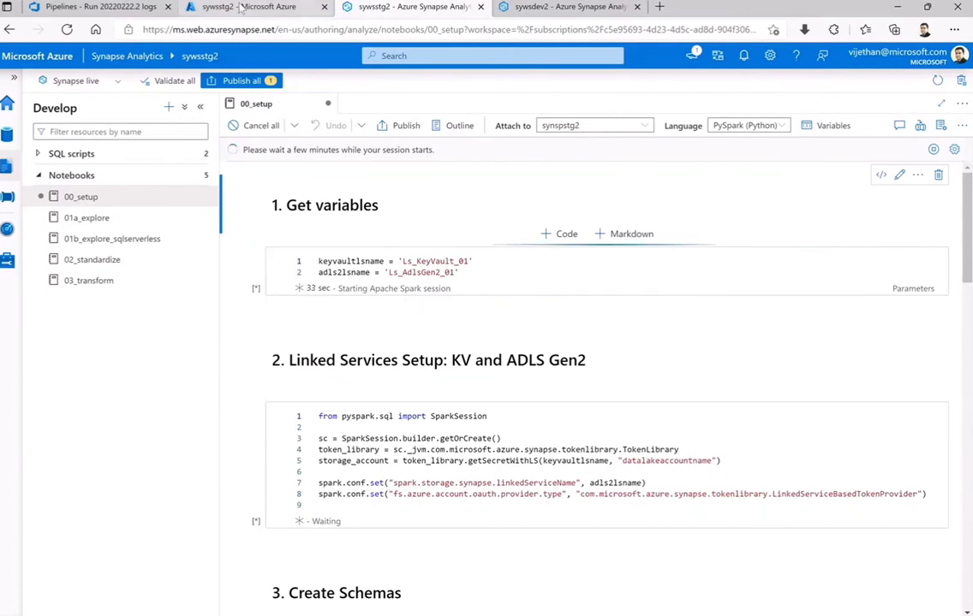
left_click(82, 7)
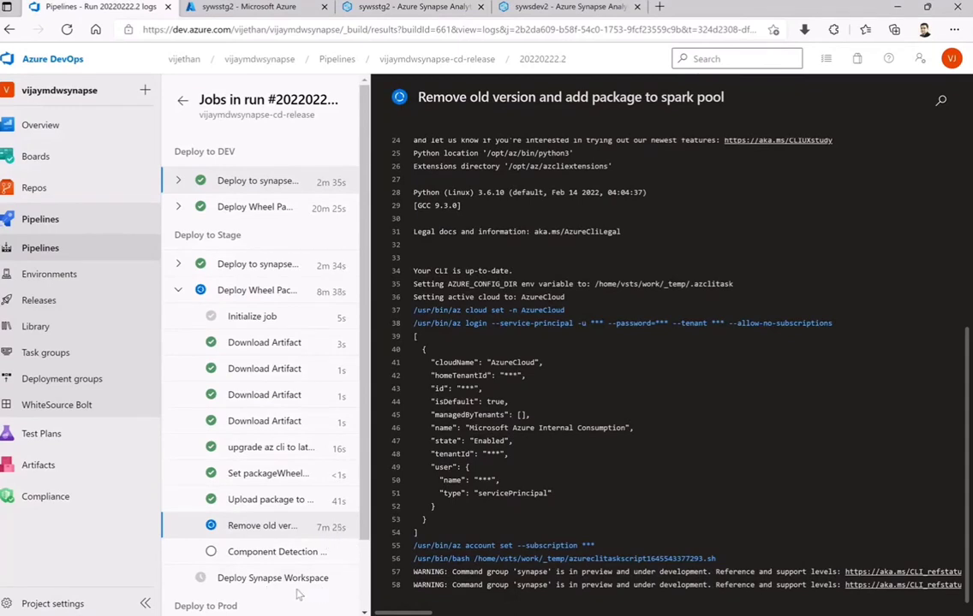
left_click(393, 9)
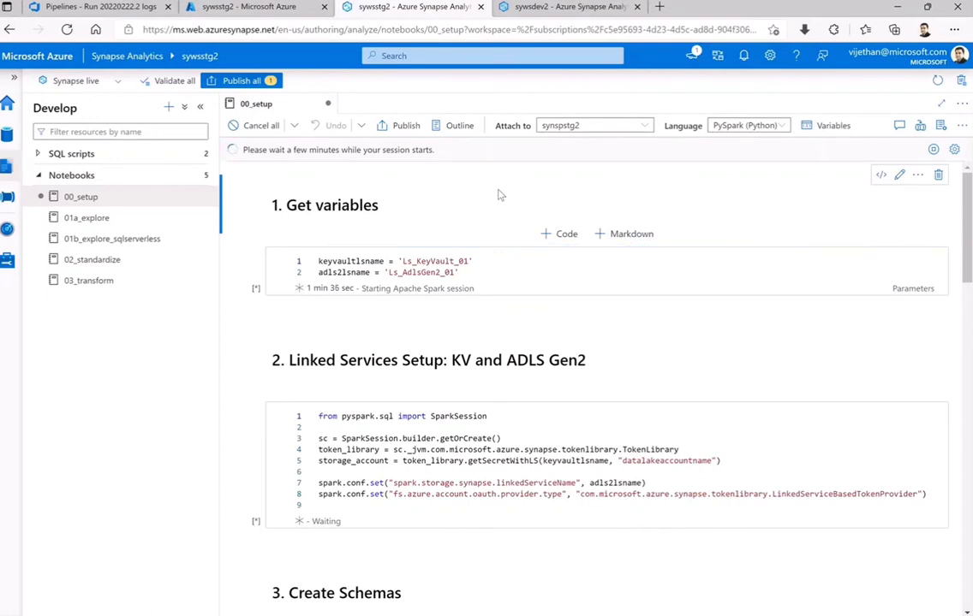
scroll(500, 195, "down", 6)
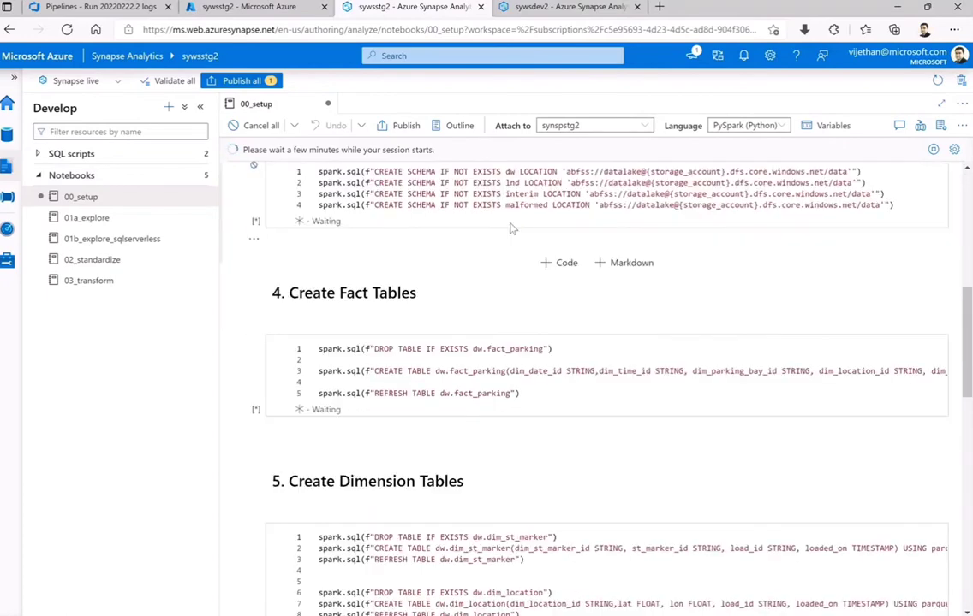
scroll(511, 229, "up", 8)
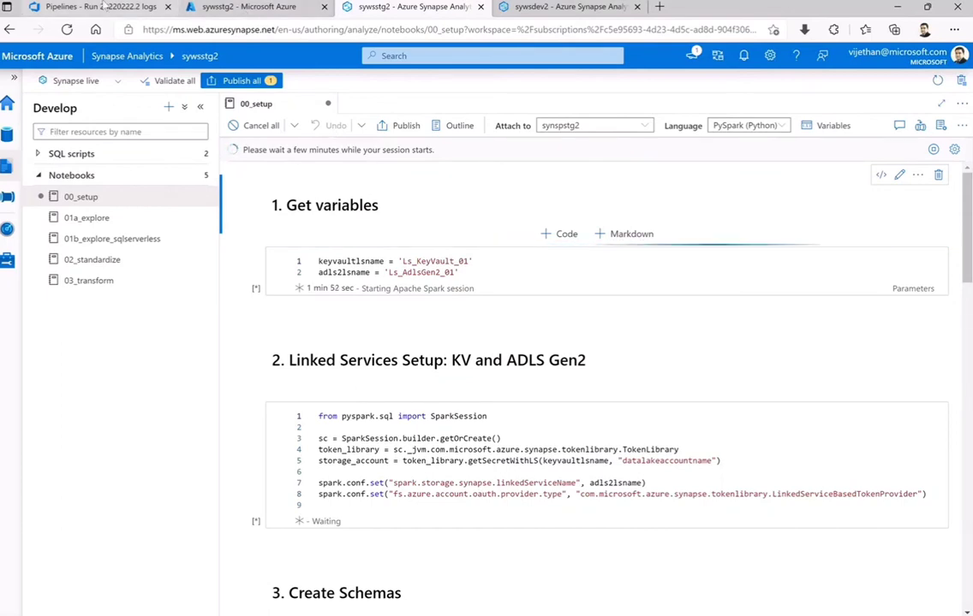
left_click(102, 6)
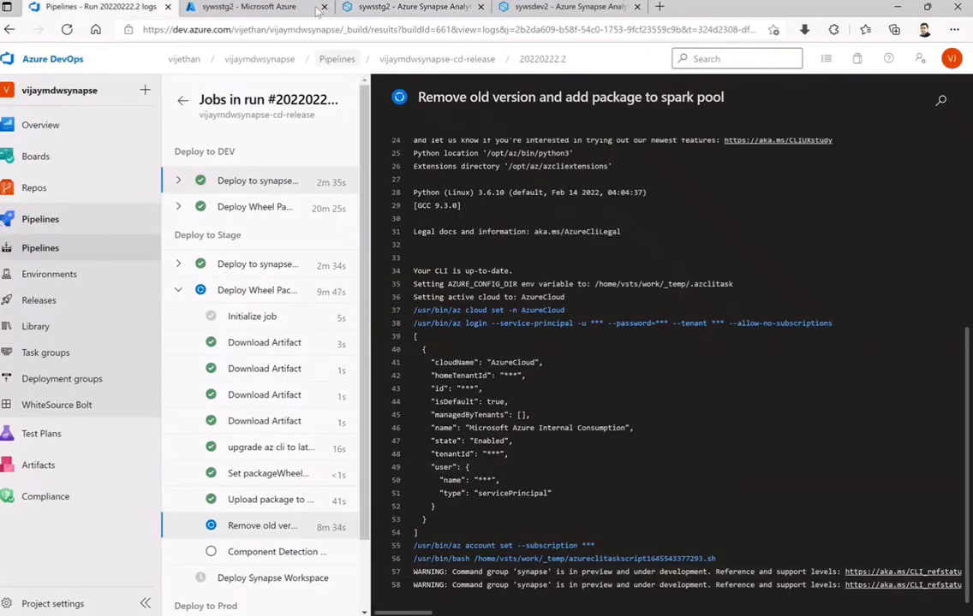
left_click(389, 8)
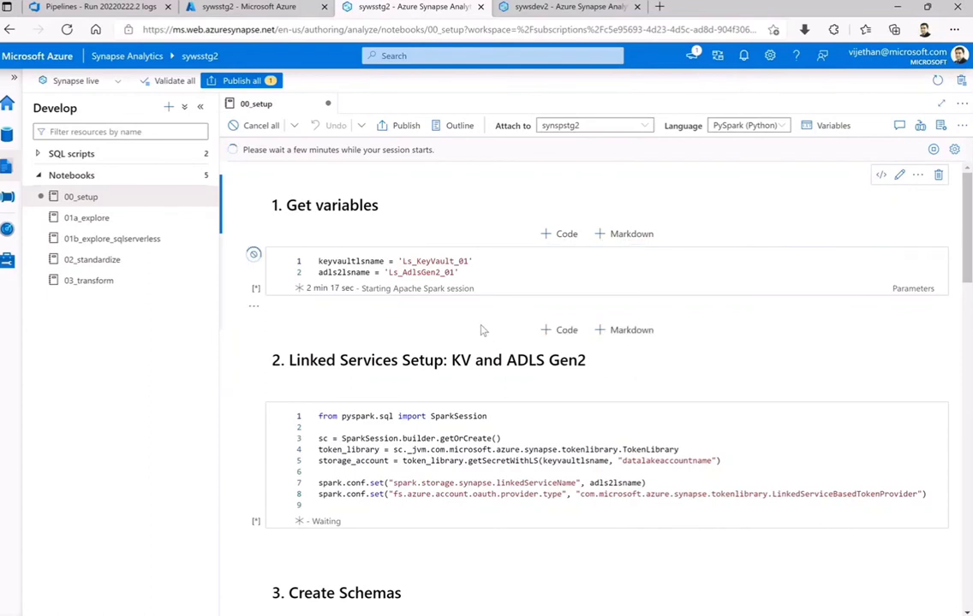
Open the Azure DevOps repository in a separate browser tab and view integrationpipeline.yml under e2e_samples/parking_sensors_synapse/devops.
left_click(68, 8)
right_click(24, 188)
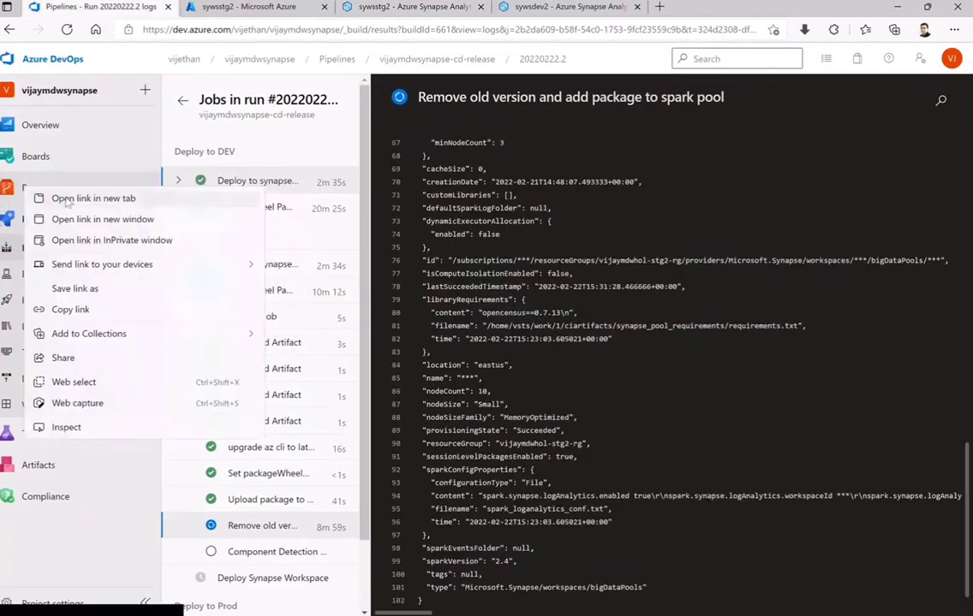
left_click(81, 198)
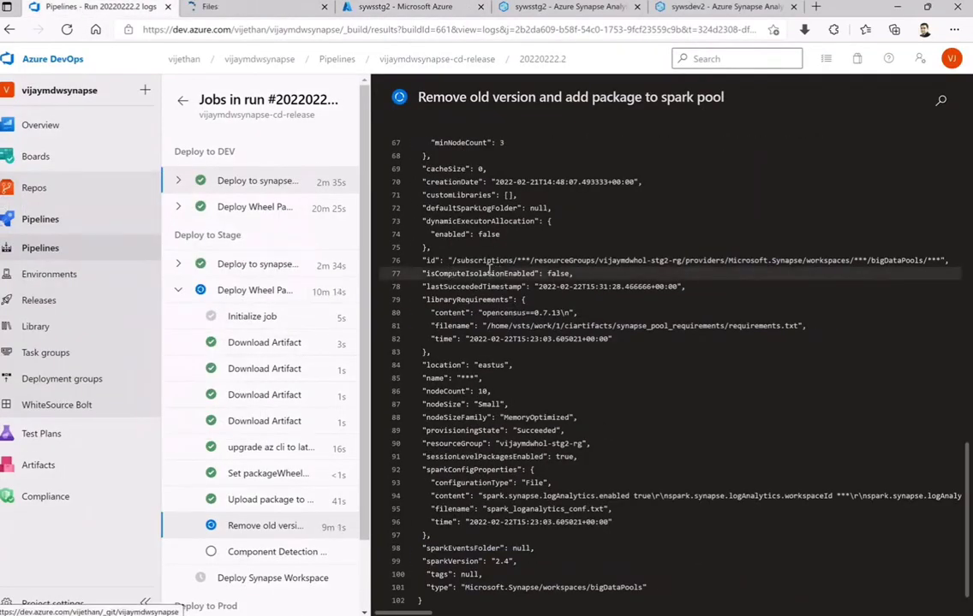
left_click(225, 7)
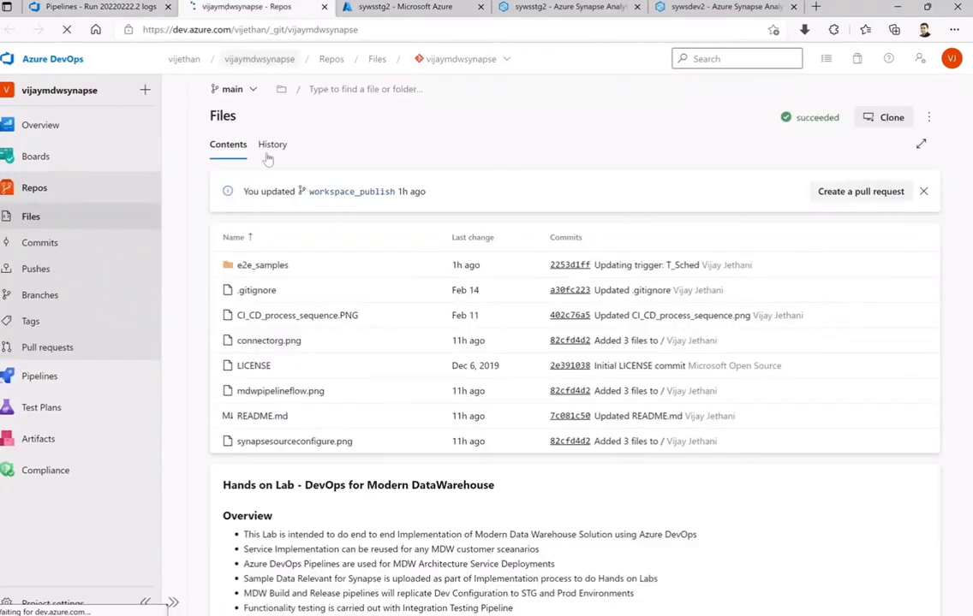
left_click(270, 269)
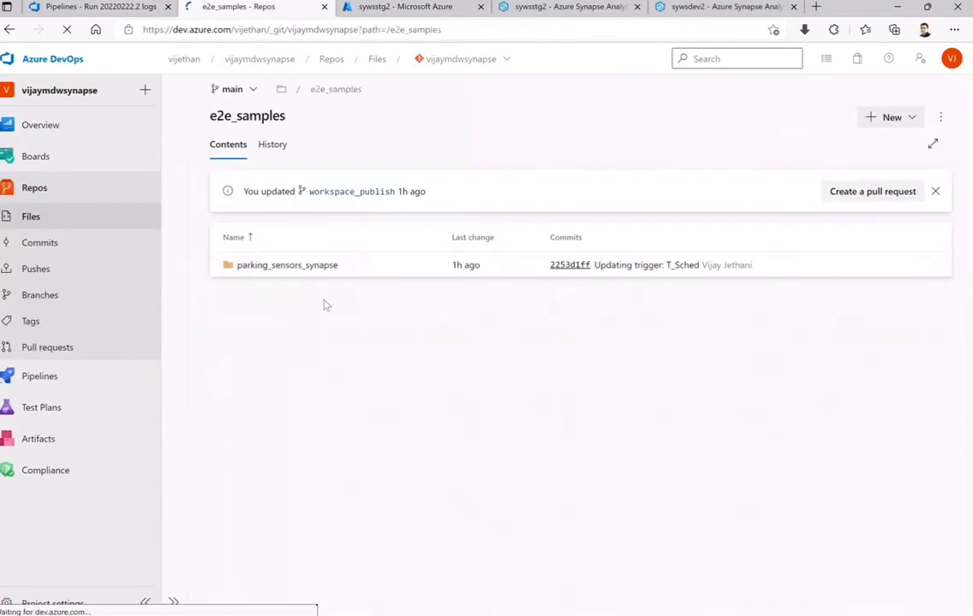
left_click(271, 266)
left_click(268, 317)
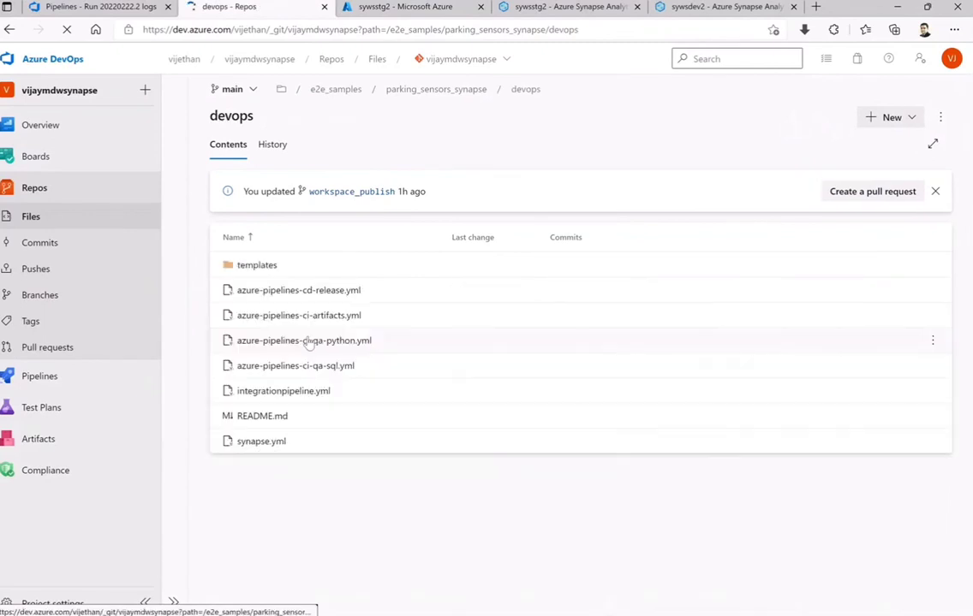
left_click(266, 394)
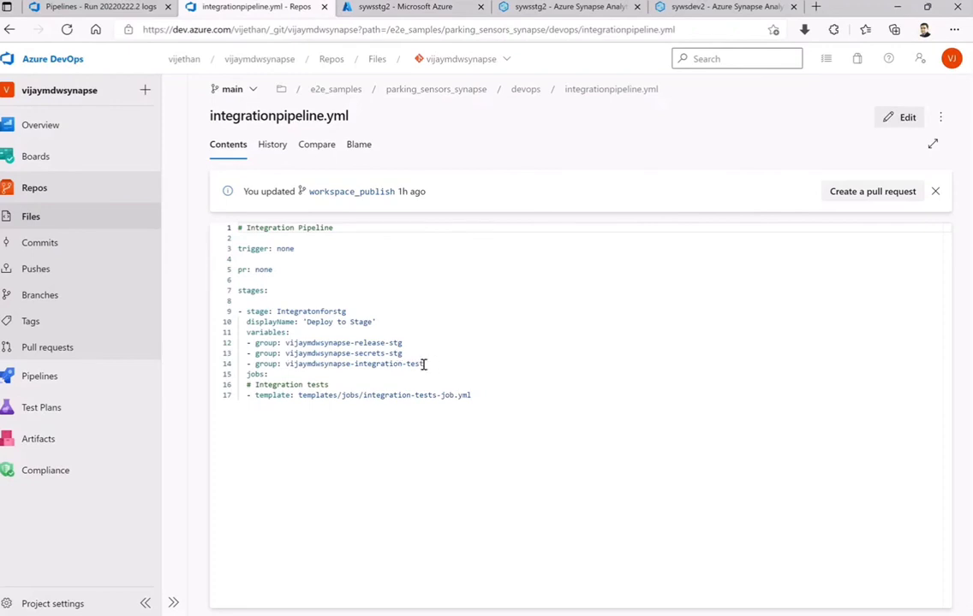
Inspect the vijaymdwsynapse-integration-test variable group referenced in integrationpipeline.yml in a separate Library tab, and return to the YAML file.
left_click_drag(423, 365, 286, 364)
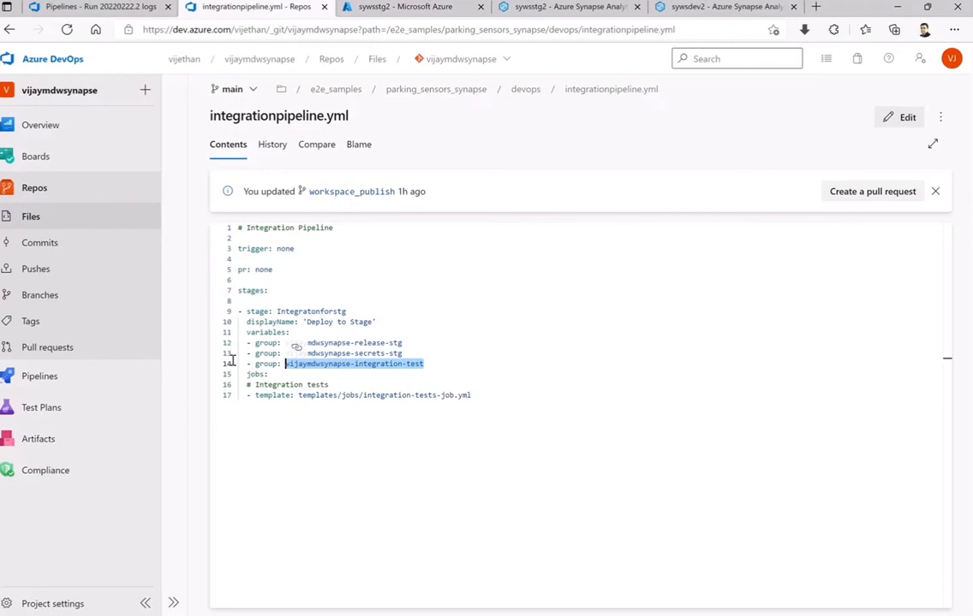
mouse_move(38, 378)
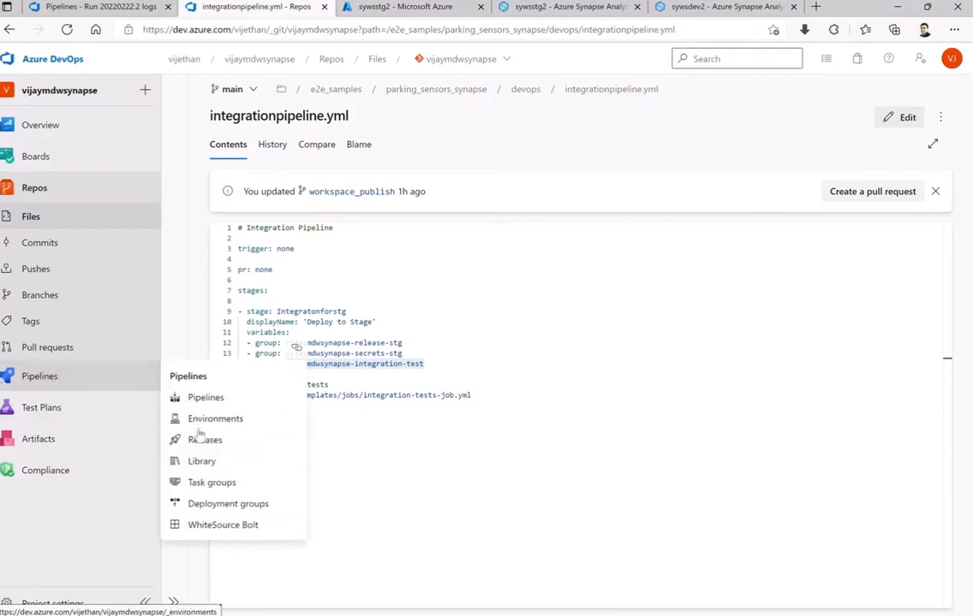
right_click(206, 461)
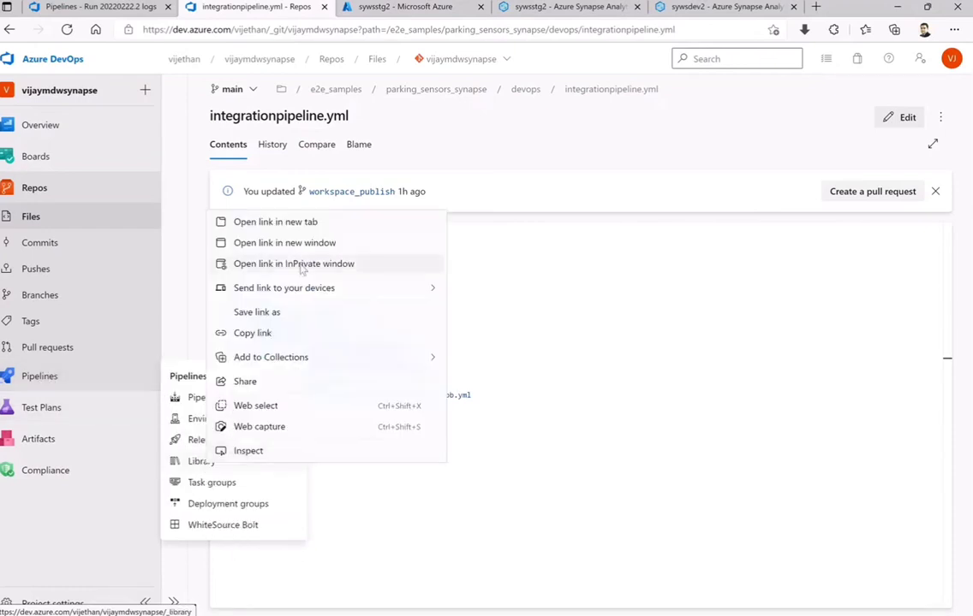
left_click(292, 223)
left_click(352, 8)
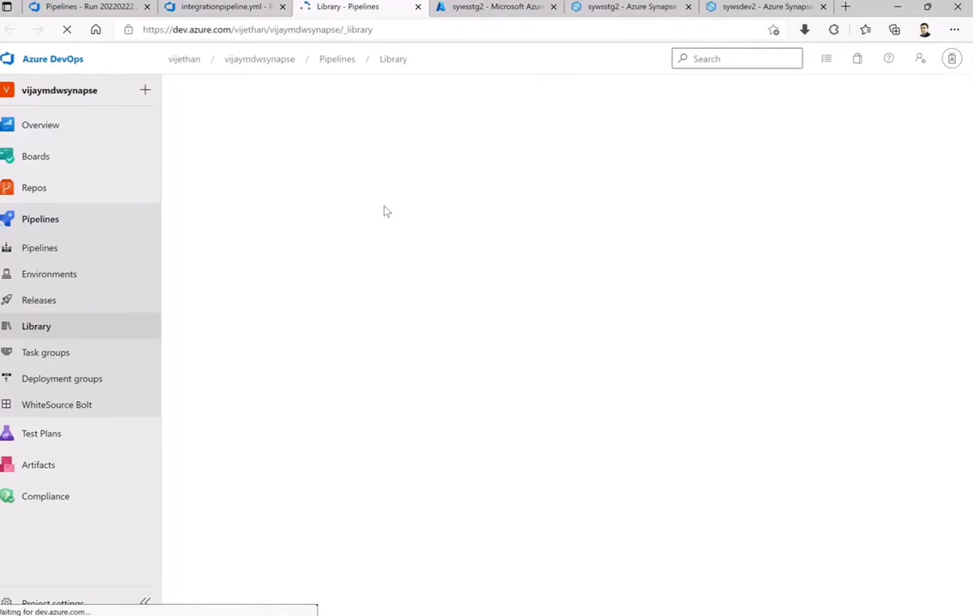
left_click(272, 188)
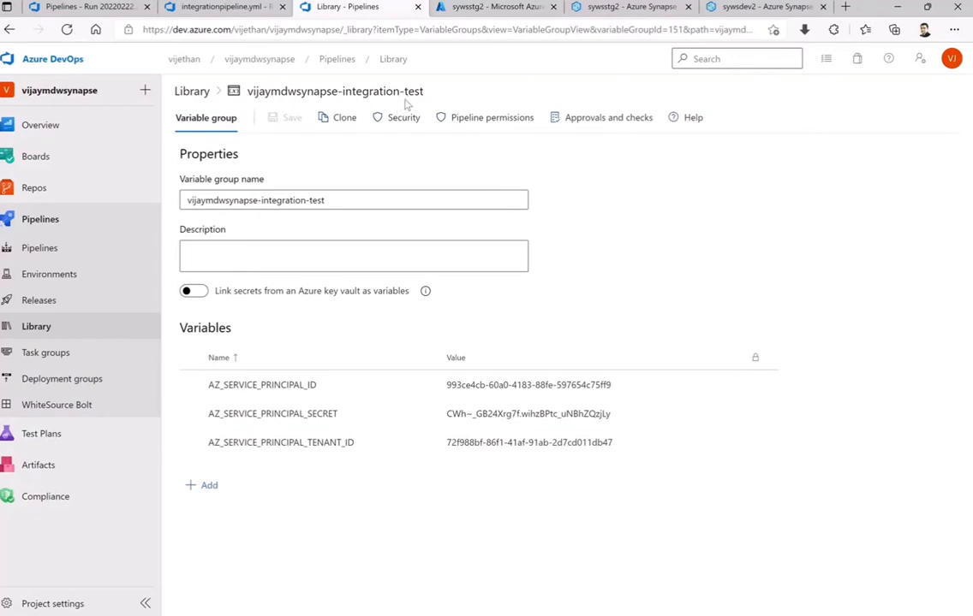
left_click(220, 7)
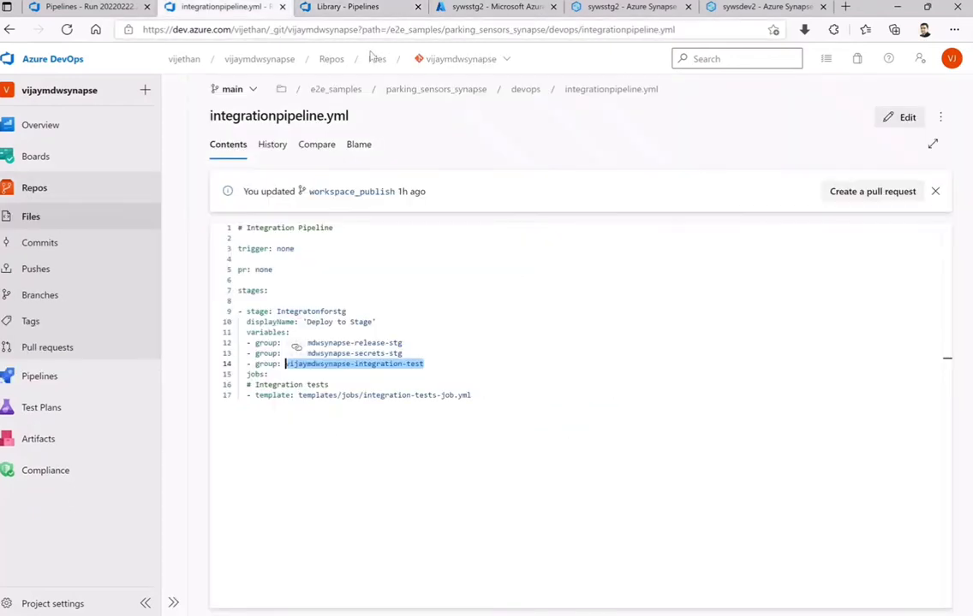
Check the execution of the staging 00_setup cells in sywsstg2 from Get variables through Create dim date and time.
left_click(625, 6)
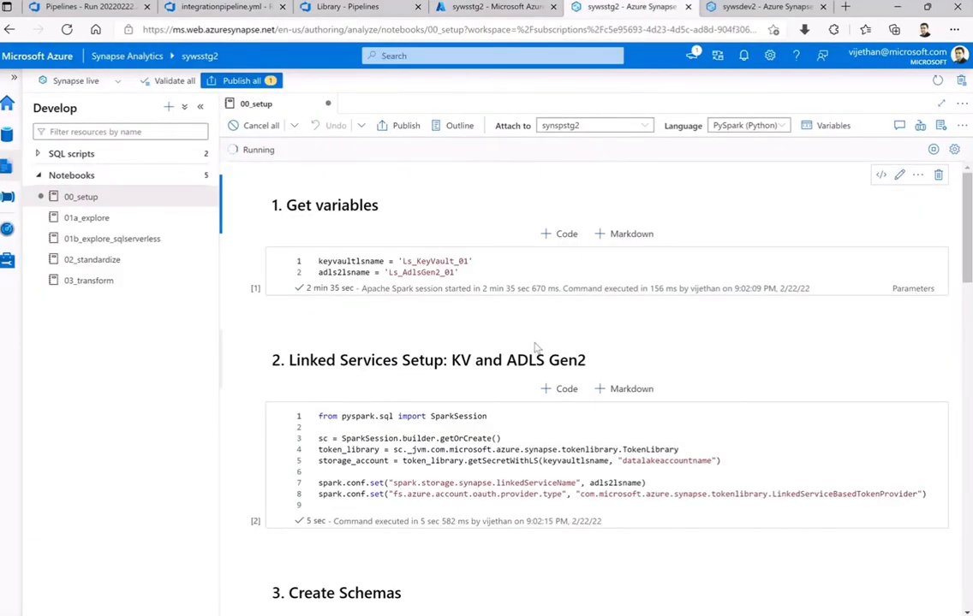
scroll(445, 359, "down", 3)
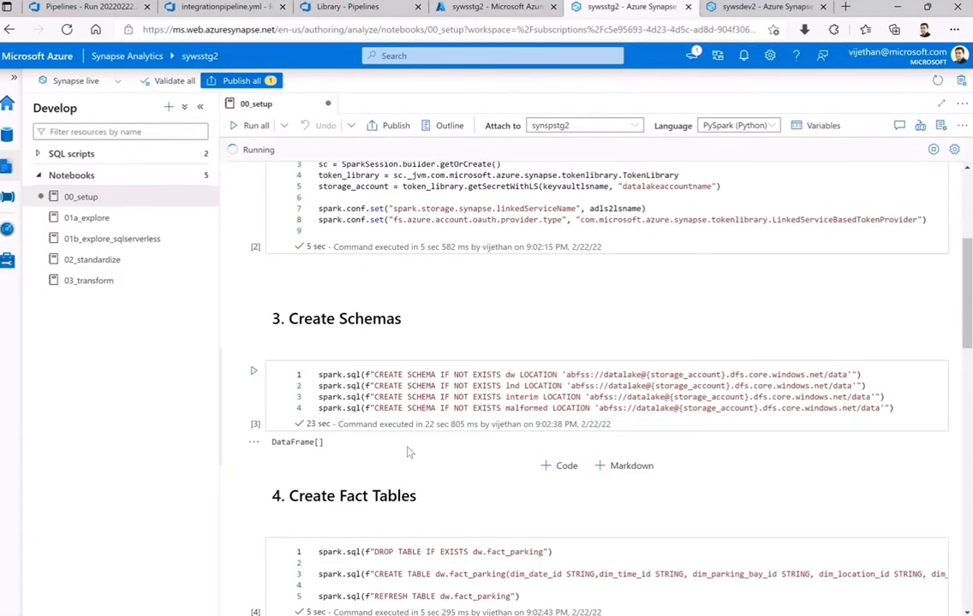
scroll(408, 452, "down", 2)
scroll(445, 434, "down", 2)
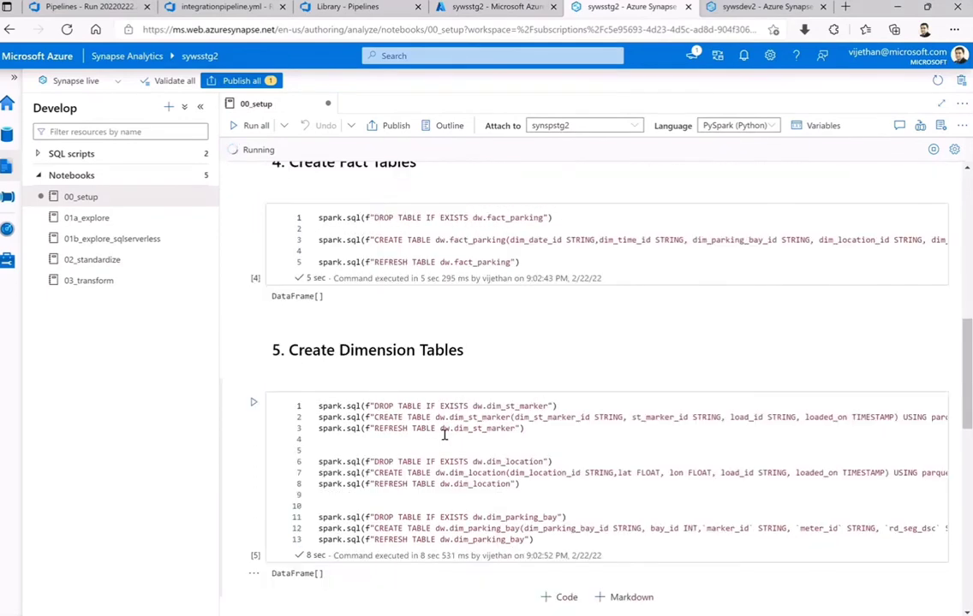
scroll(445, 437, "down", 4)
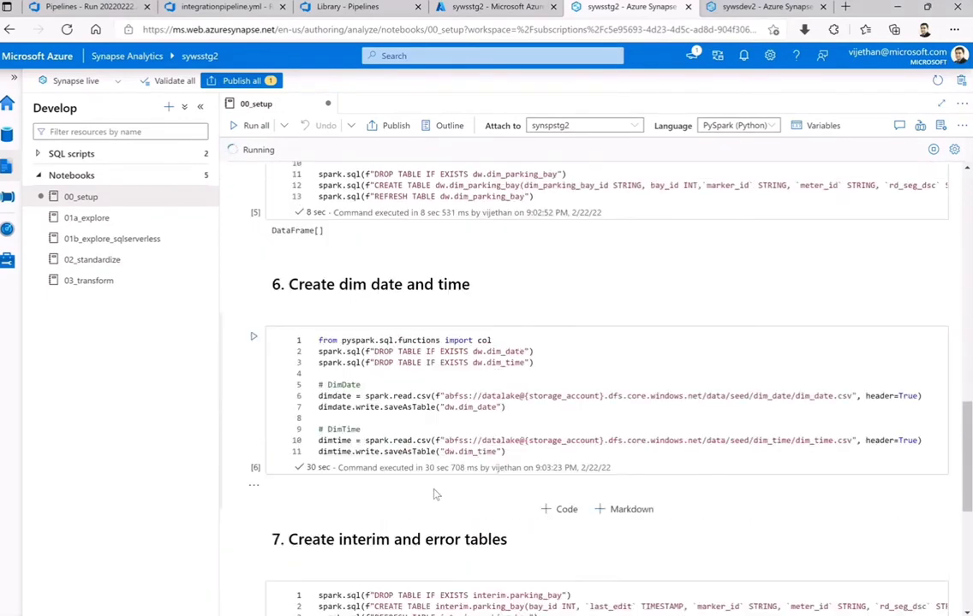
Check the run of the Create interim and error tables cell in the staging 00_setup notebook, and review the notebook's earlier cells again.
scroll(403, 494, "down", 3)
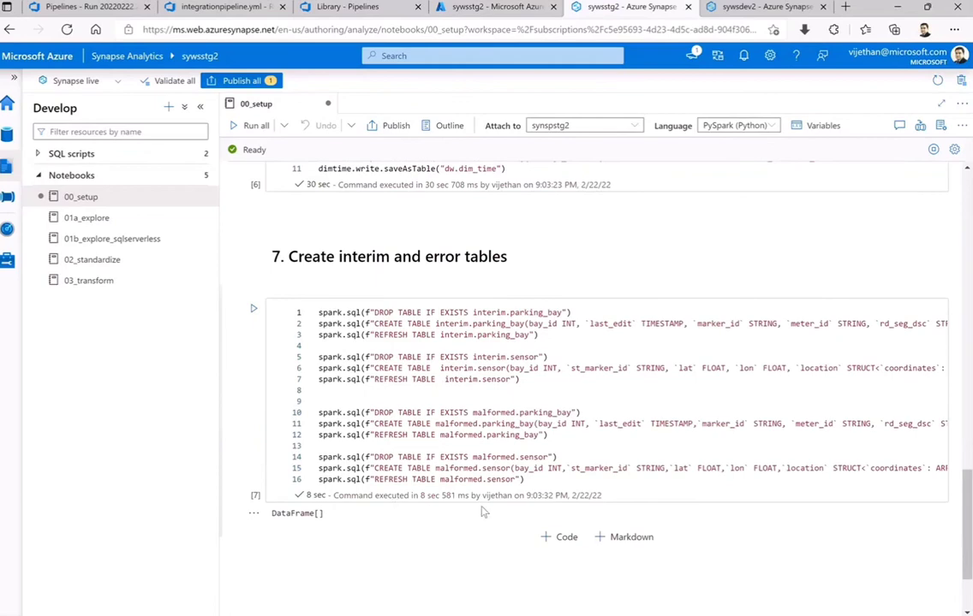
scroll(470, 501, "up", 12)
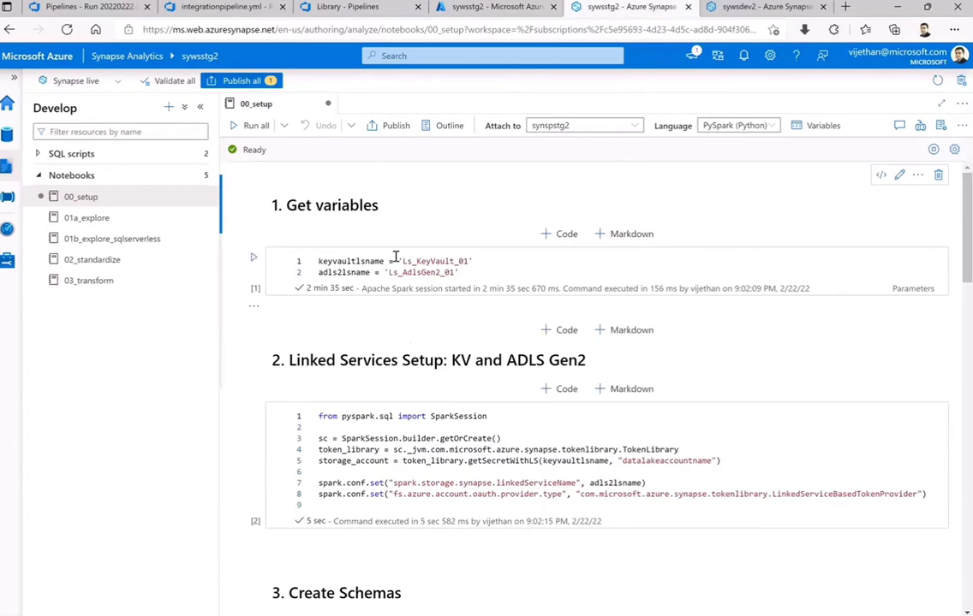
scroll(419, 362, "down", 10)
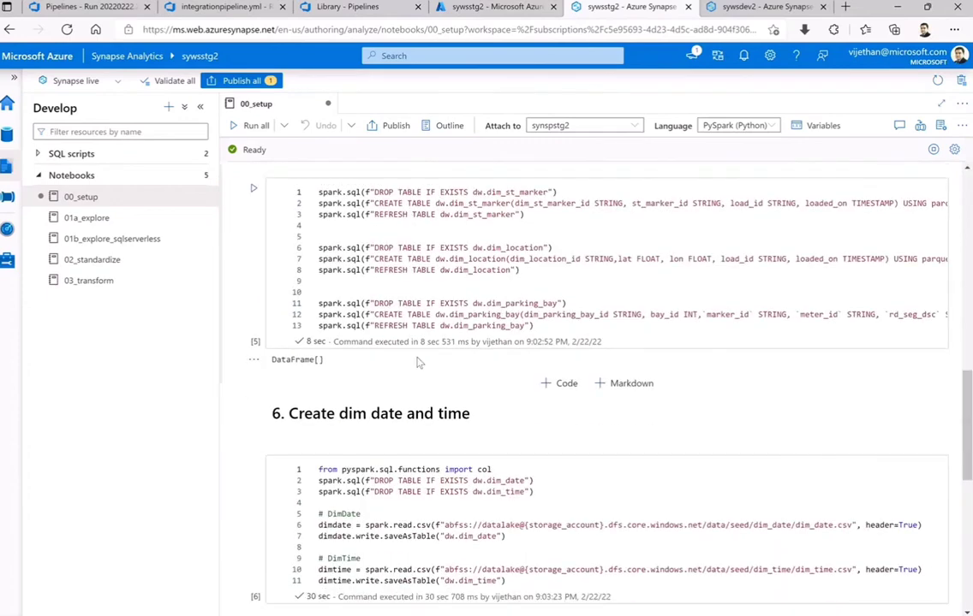
scroll(419, 363, "down", 5)
scroll(417, 360, "up", 15)
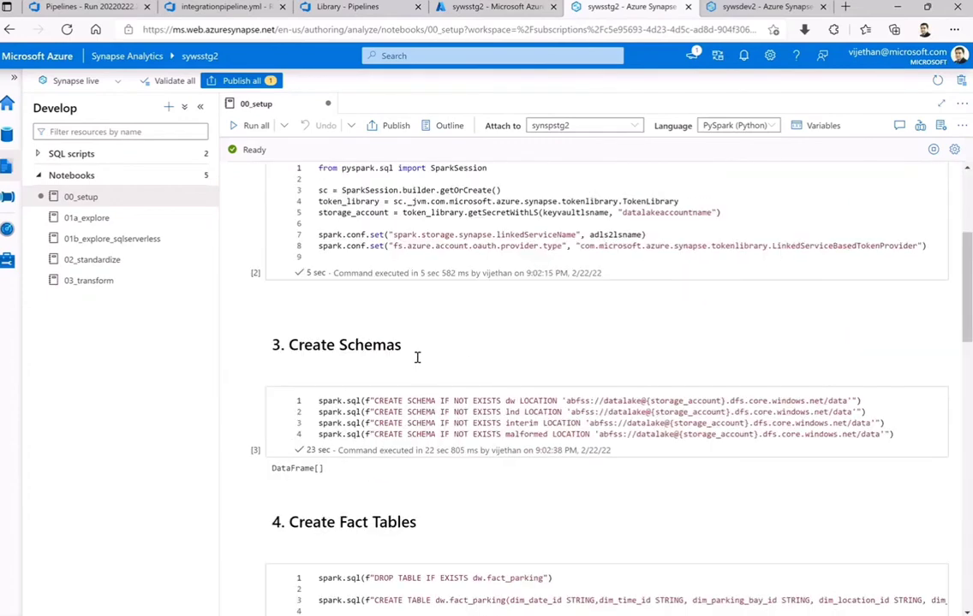
scroll(417, 357, "up", 1)
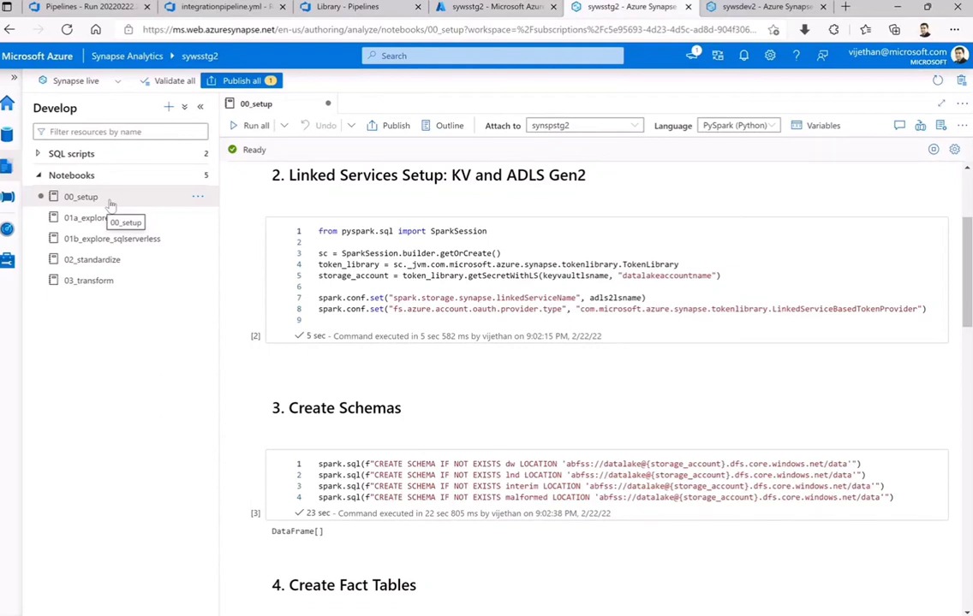
Switch to the Azure DevOps release run and monitor the log of the Stage task Remove old version and add package to spark pool.
left_click(479, 7)
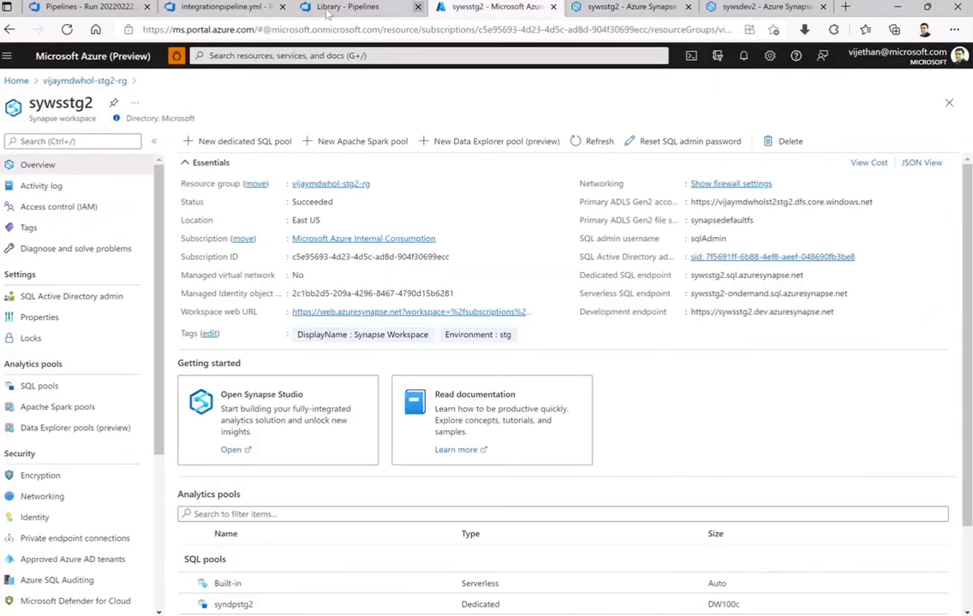
left_click(214, 7)
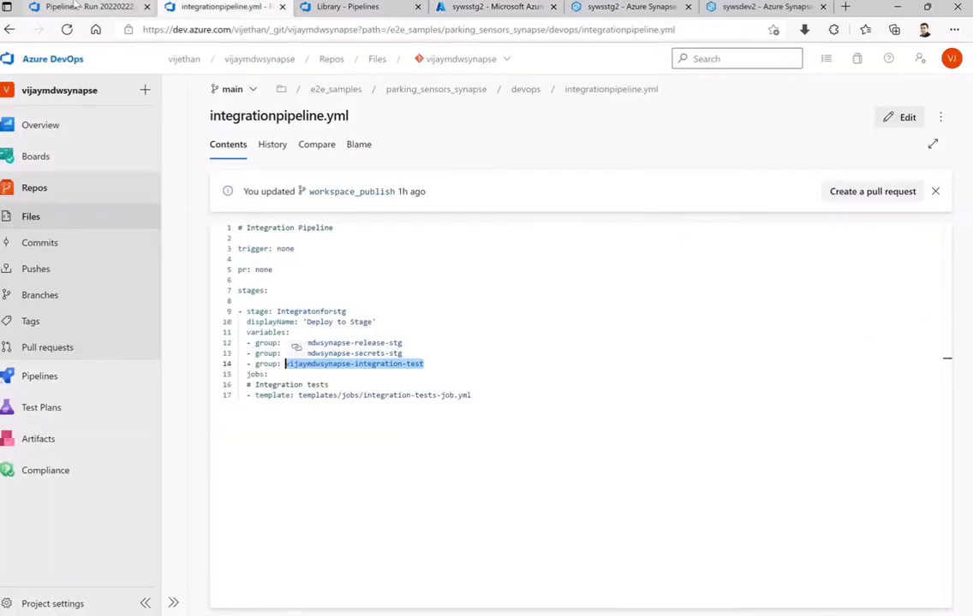
key("ctrl+1")
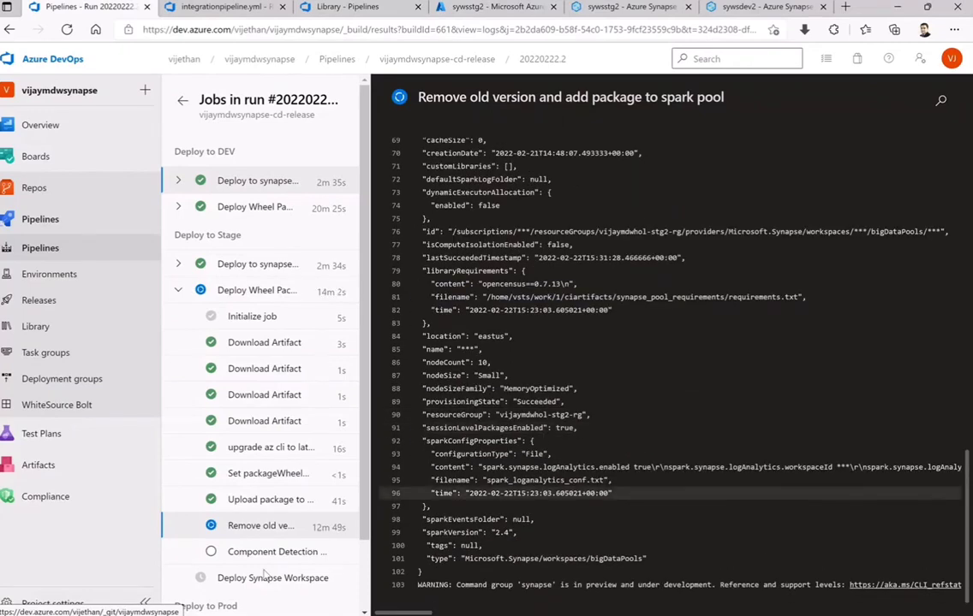
mouse_move(329, 535)
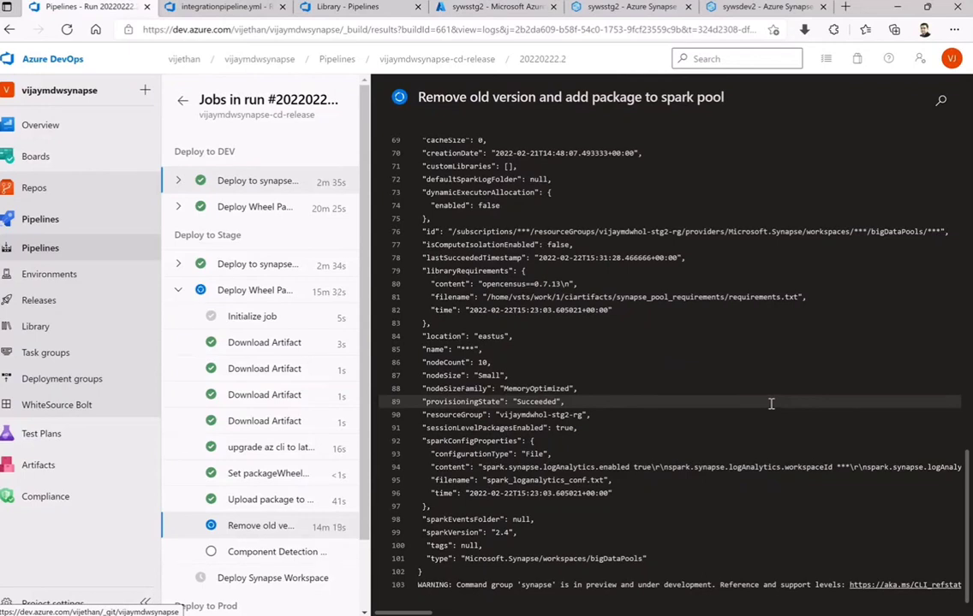
scroll(762, 400, "up", 3)
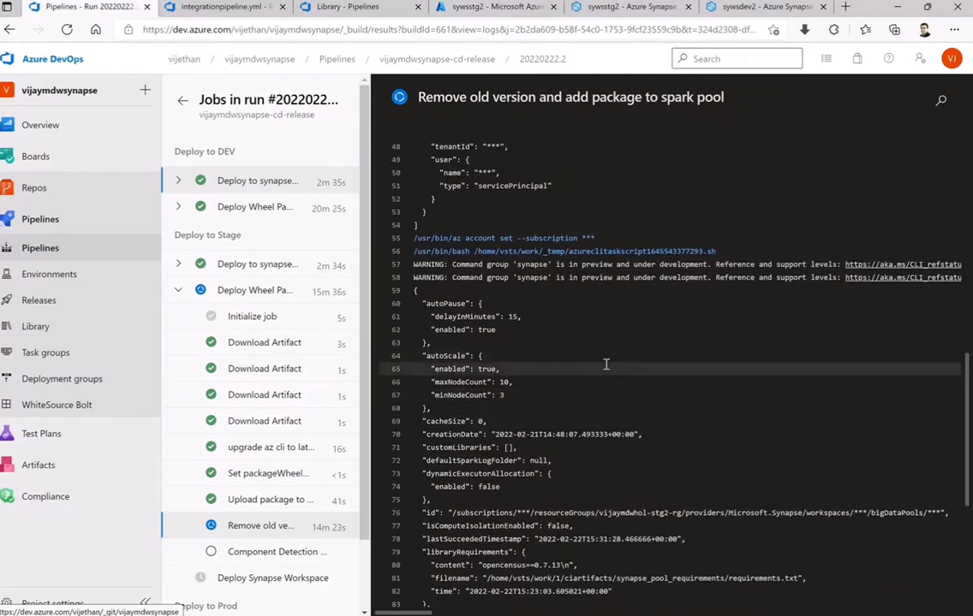
scroll(605, 365, "down", 3)
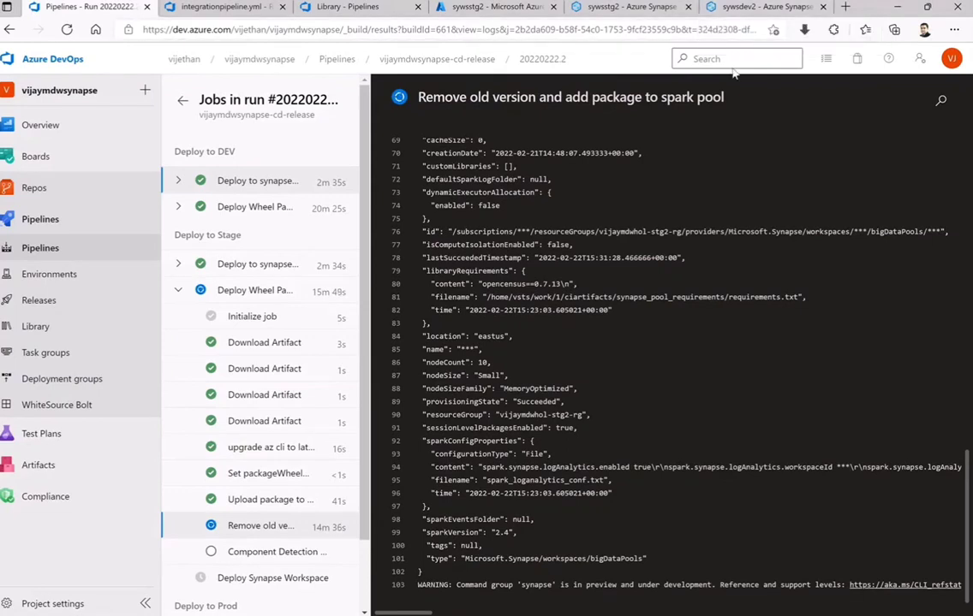
scroll(274, 205, "down", 2)
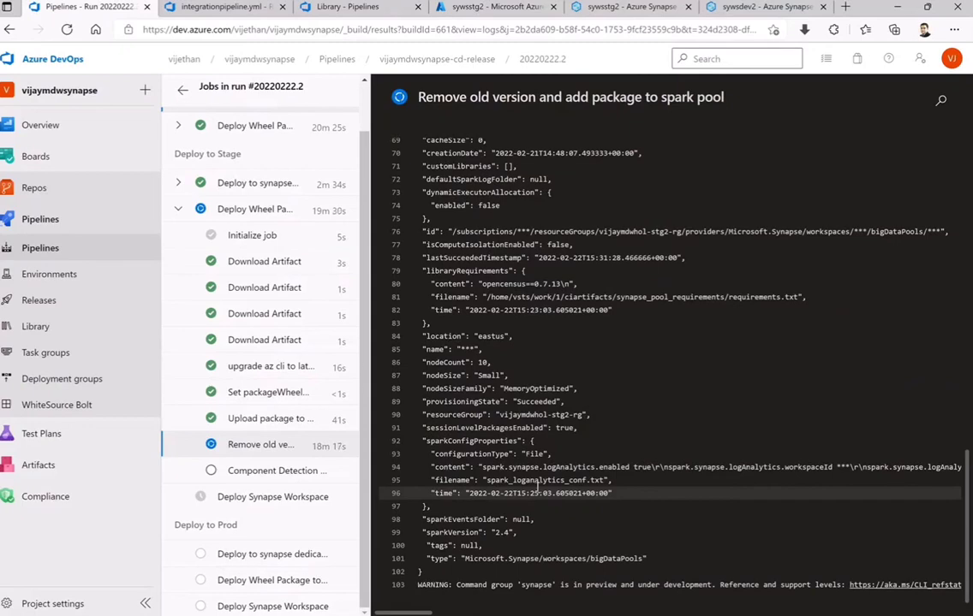
scroll(597, 507, "up", 1)
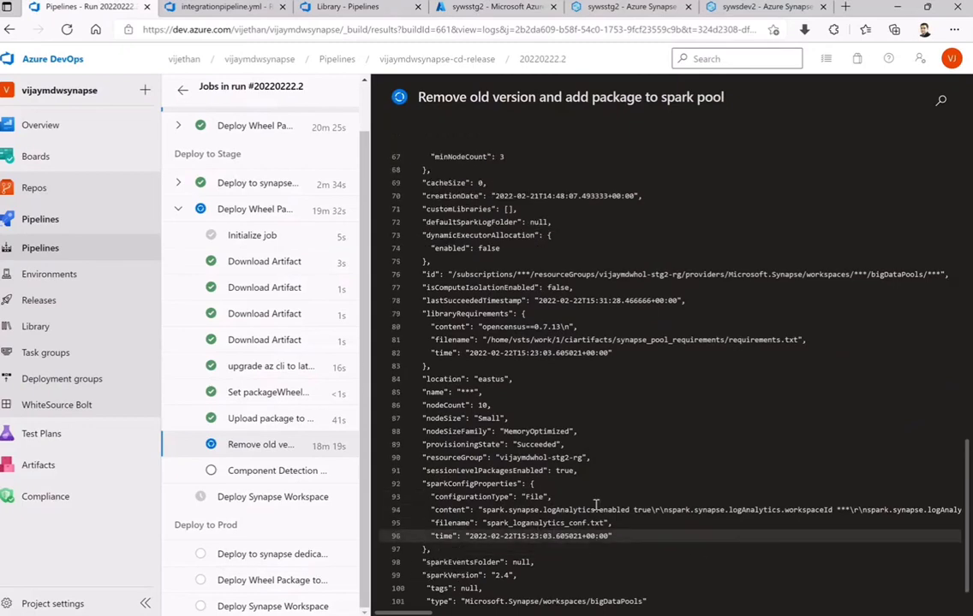
scroll(595, 505, "up", 3)
scroll(596, 505, "down", 4)
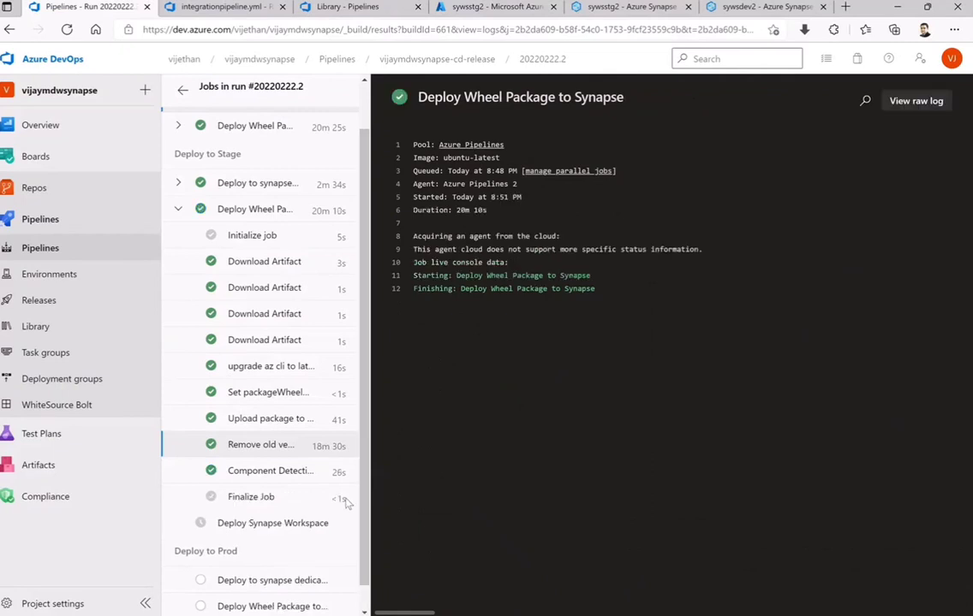
Open the Deploy Synapse Workspace job under Deploy to Stage and follow its tasks until the job finishes.
scroll(317, 512, "down", 1)
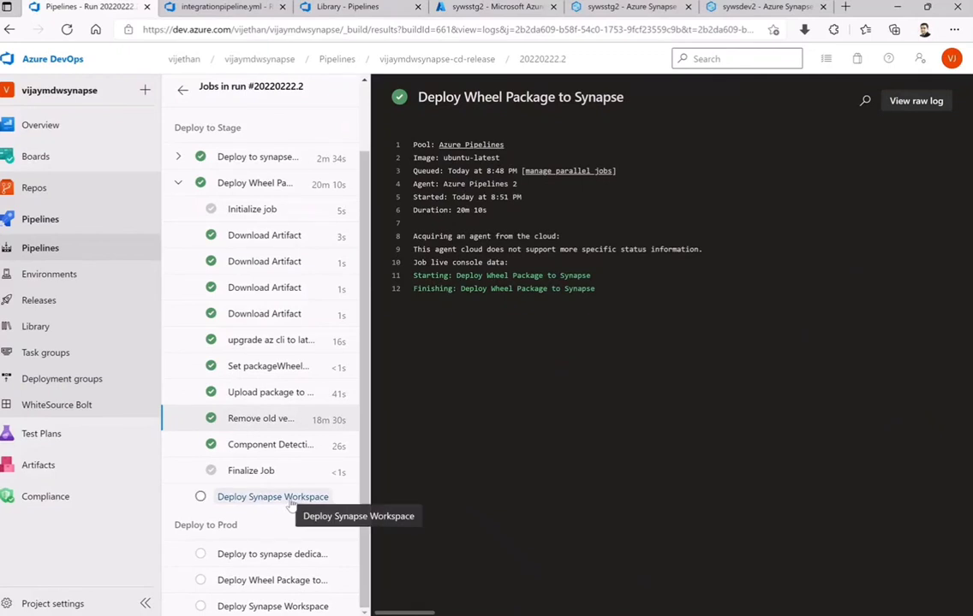
left_click(291, 500)
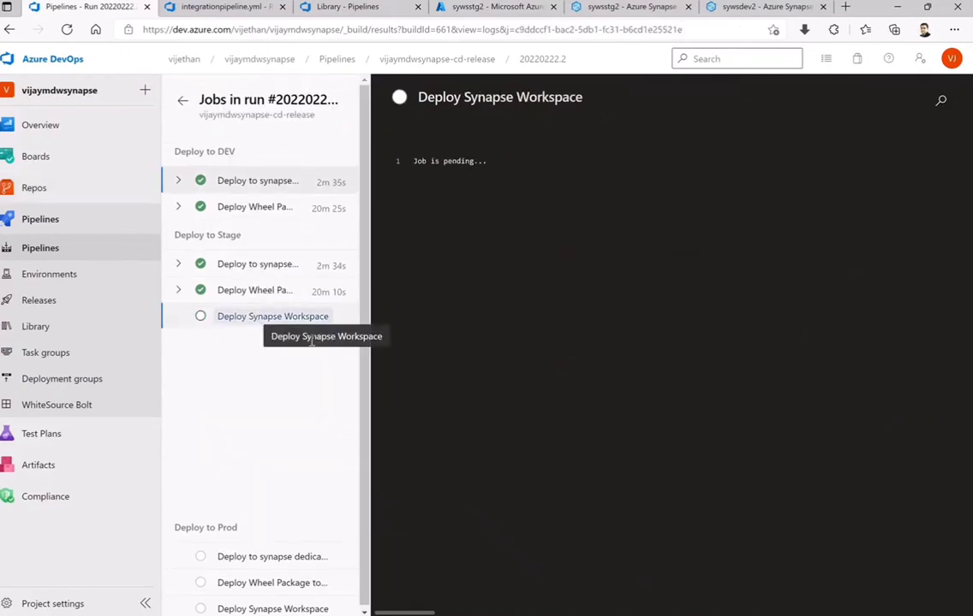
left_click(257, 319)
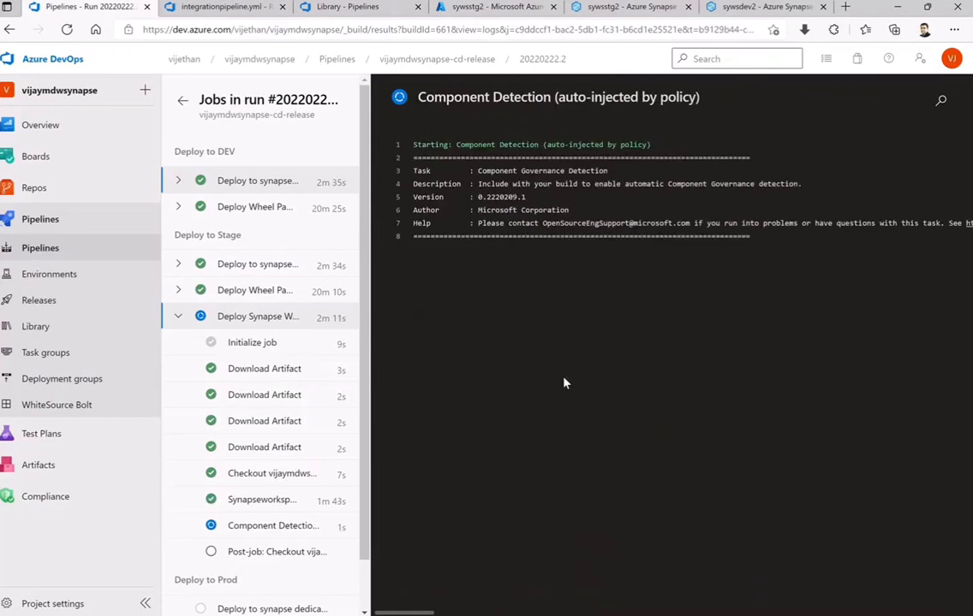
scroll(322, 403, "down", 1)
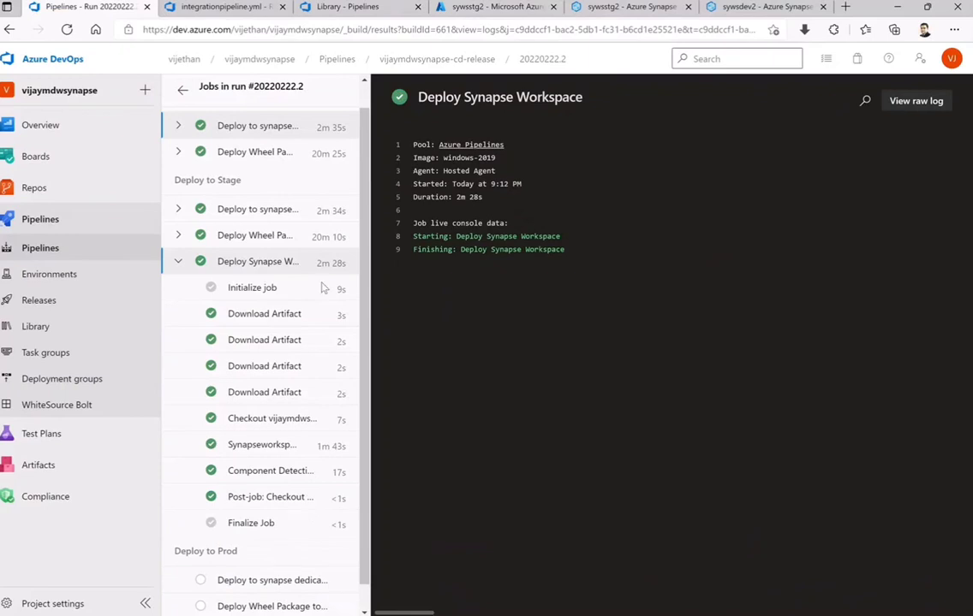
Revisit integrationpipeline.yml and the sywsstg2 workspace pages, and return to the release run to review the Deploy to Stage jobs.
left_click(223, 7)
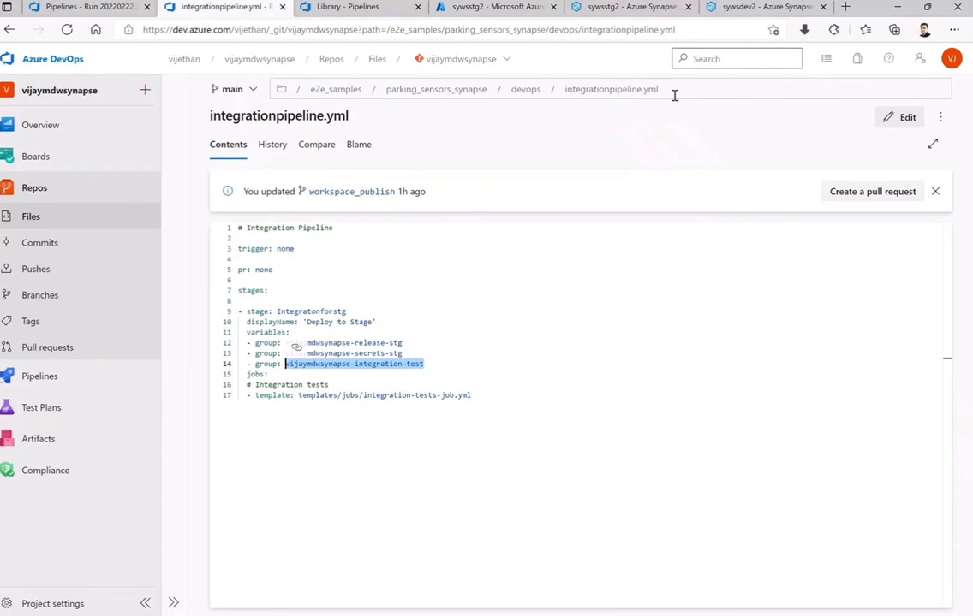
left_click(623, 9)
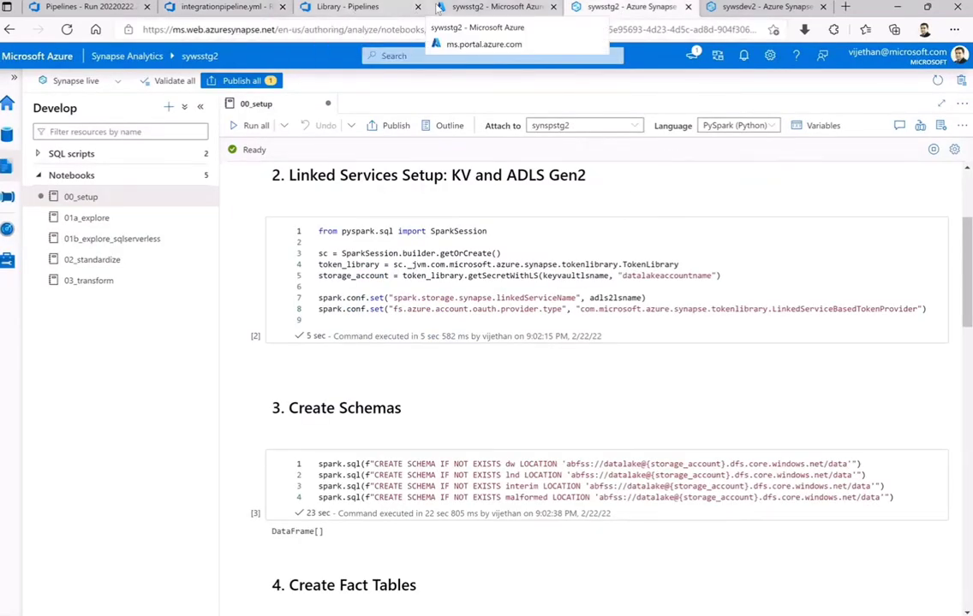
left_click(198, 9)
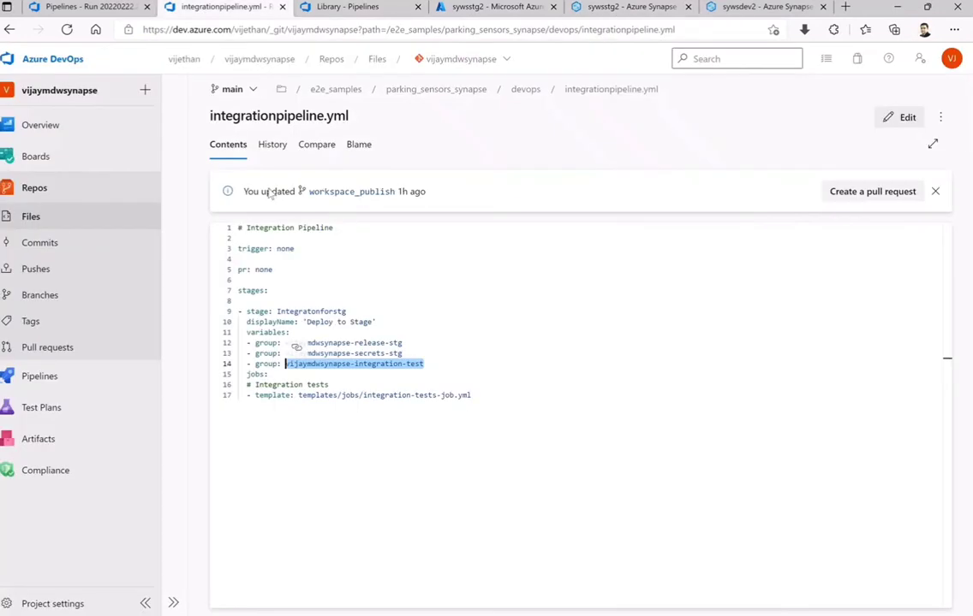
left_click(483, 6)
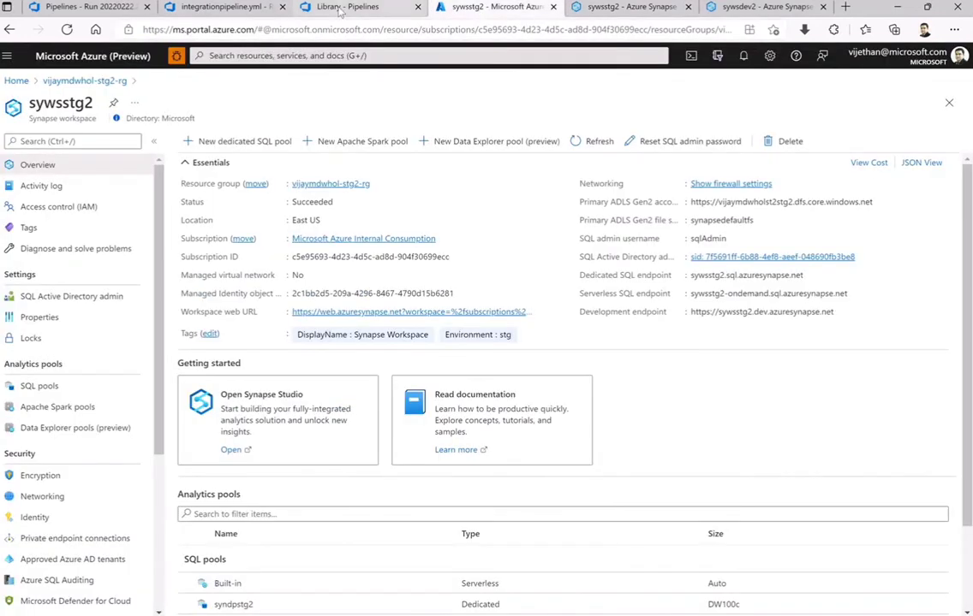
left_click(340, 9)
left_click(208, 8)
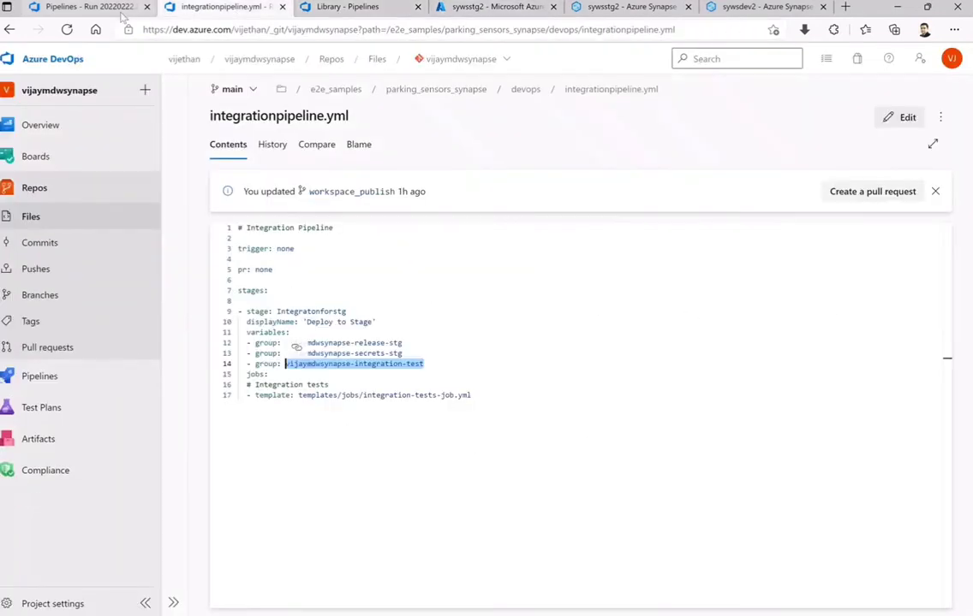
left_click(77, 8)
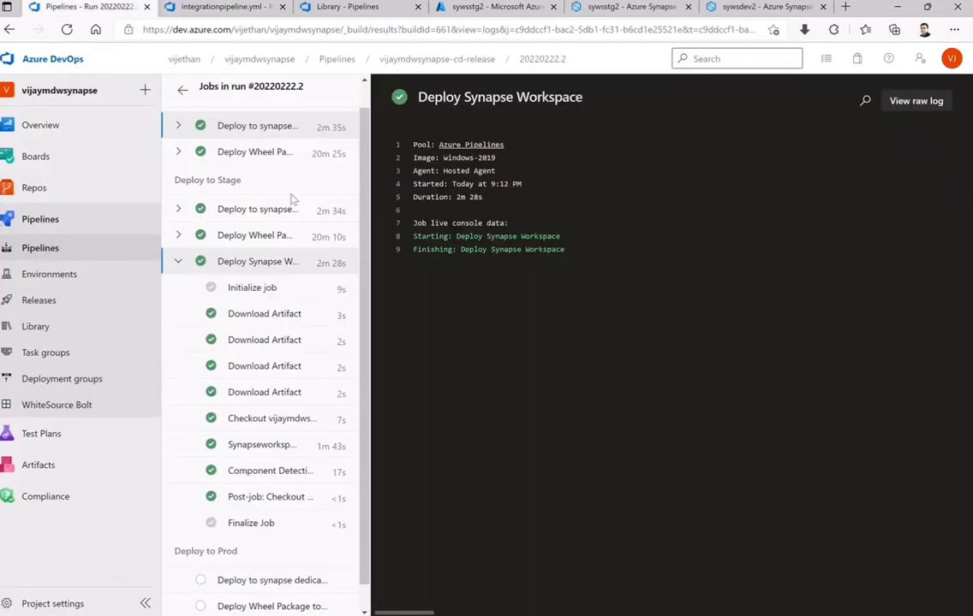
scroll(315, 352, "down", 1)
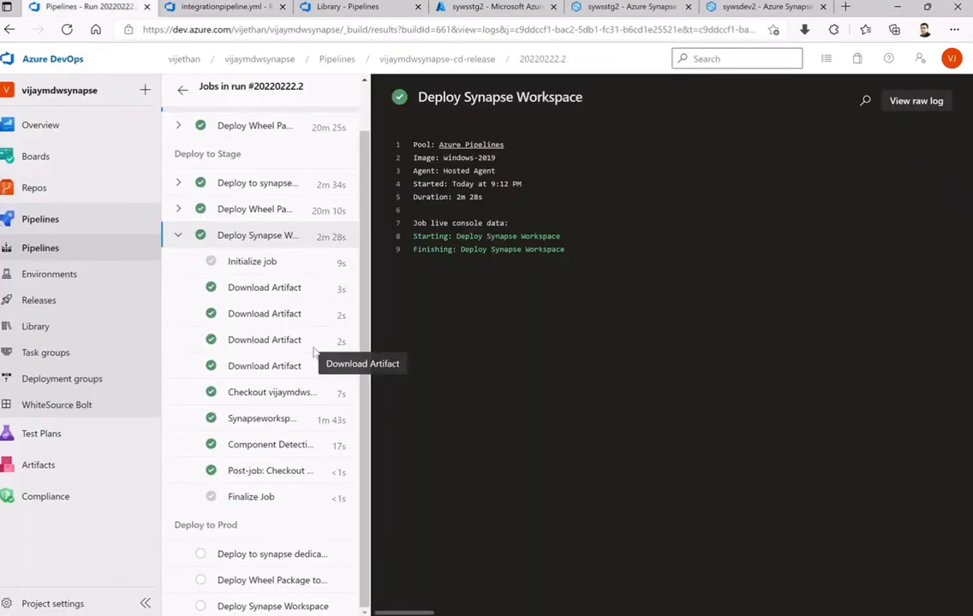